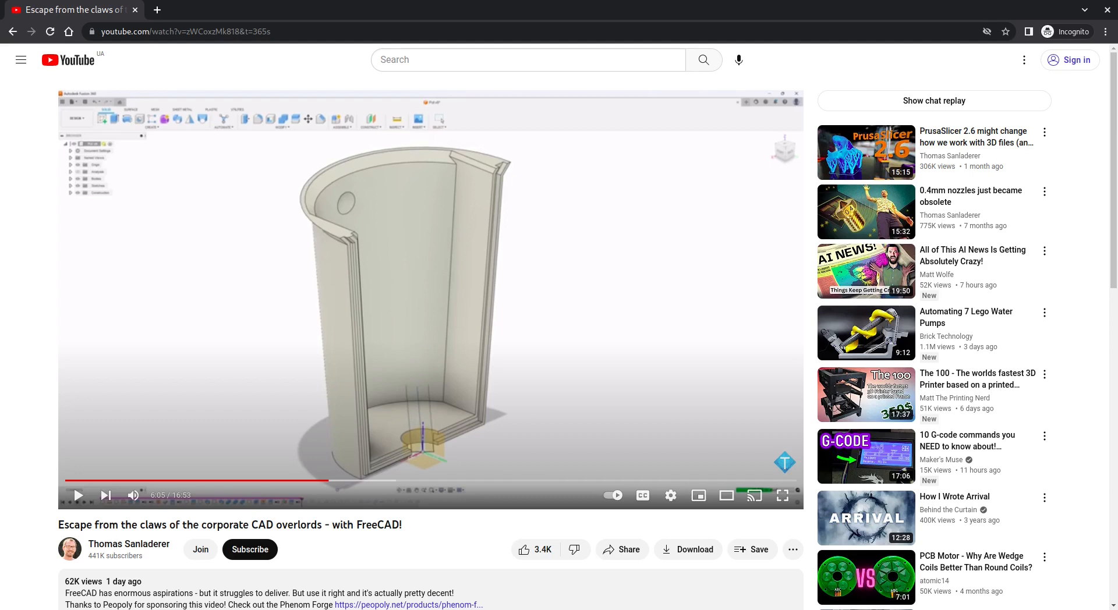
Step: Switch to FreeCAD and create a new document with an active Part Design body
key("alt+3")
key("alt+2")
key("alt+3")
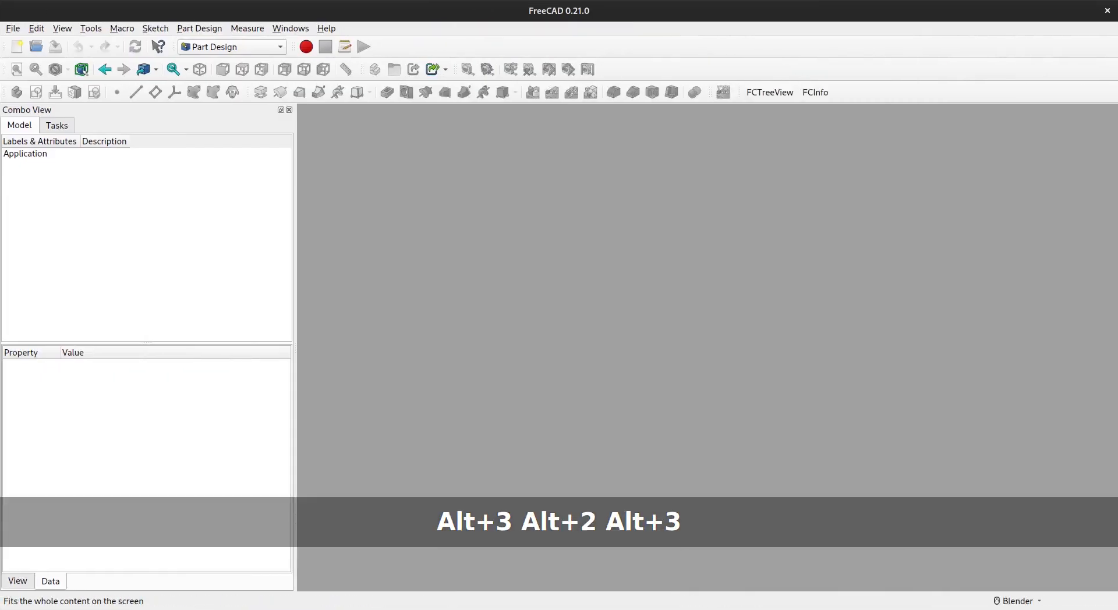
left_click(16, 47)
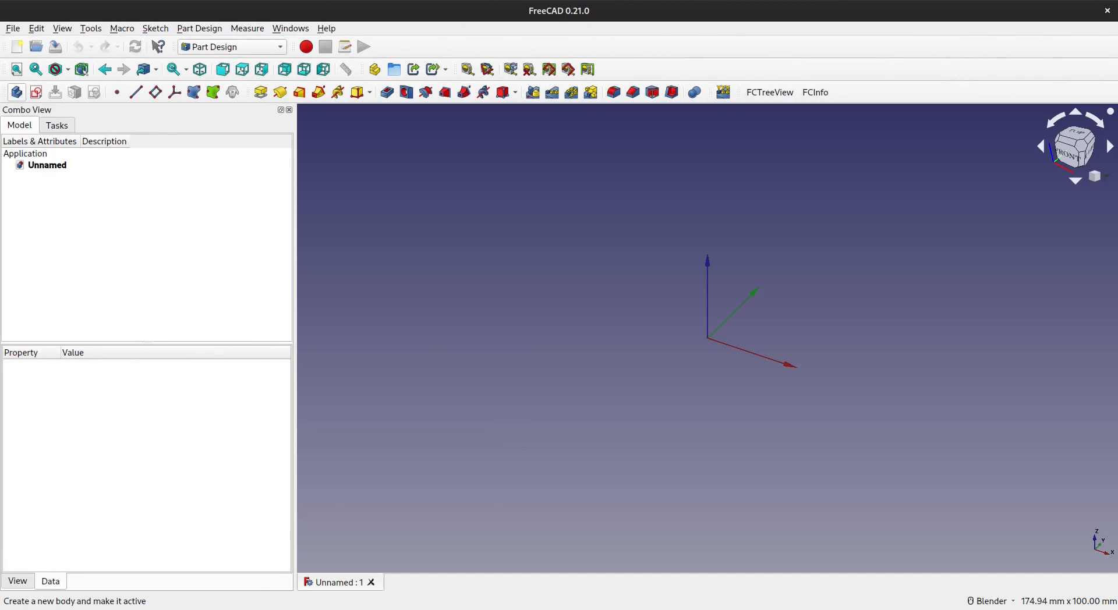
left_click(16, 92)
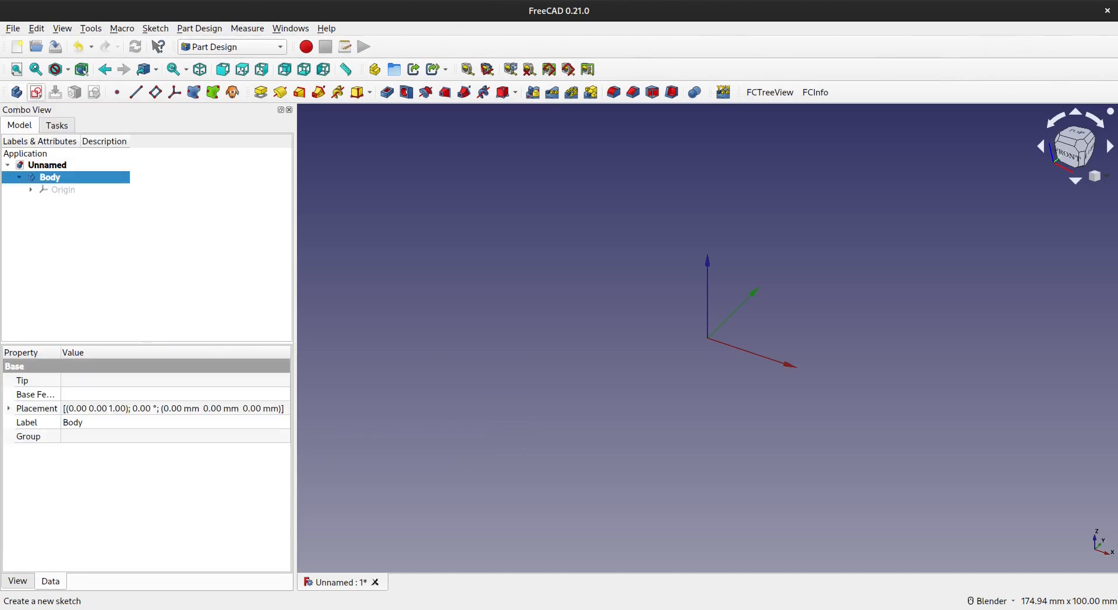
Step: Start a new sketch on the body's XZ plane
left_click(35, 92)
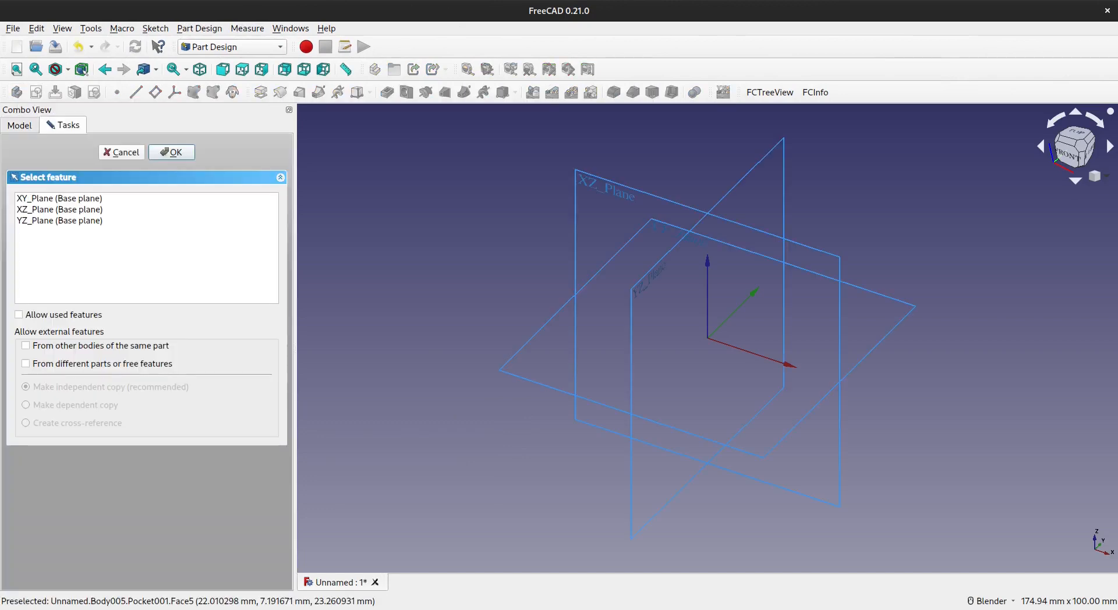
left_click(58, 209)
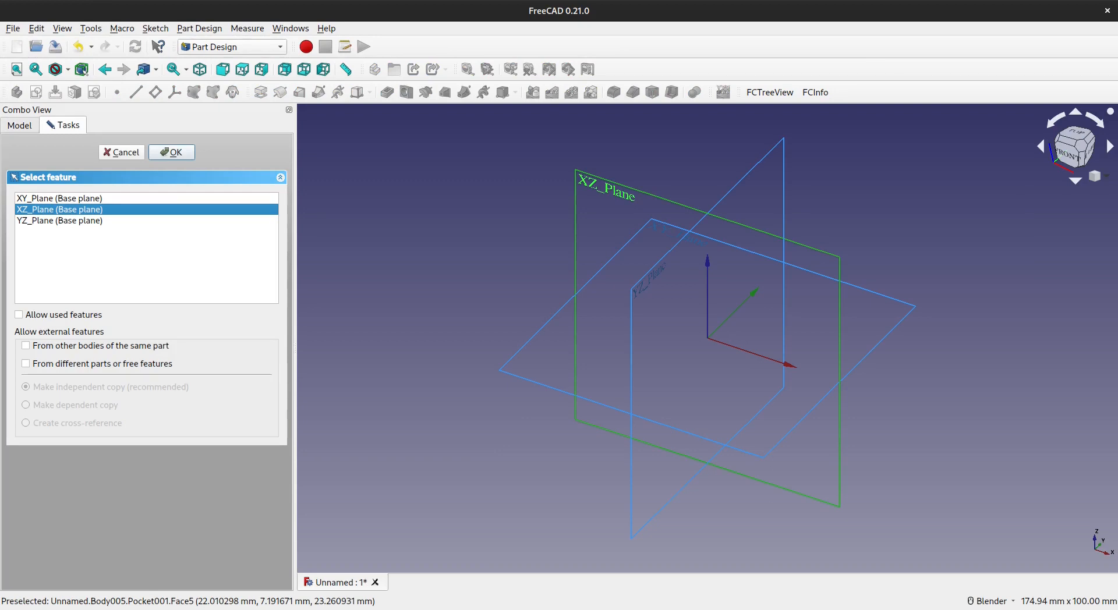
left_click(171, 152)
Step: Sketch a closed five-line cup half-profile along the vertical axis, about 51 mm high, 38 mm wide at the flared rim and 20 mm at the base
mouse_move(707, 339)
middle_mouse_down("shift")
mouse_move(508, 388)
mouse_move(517, 412)
middle_mouse_up("shift")
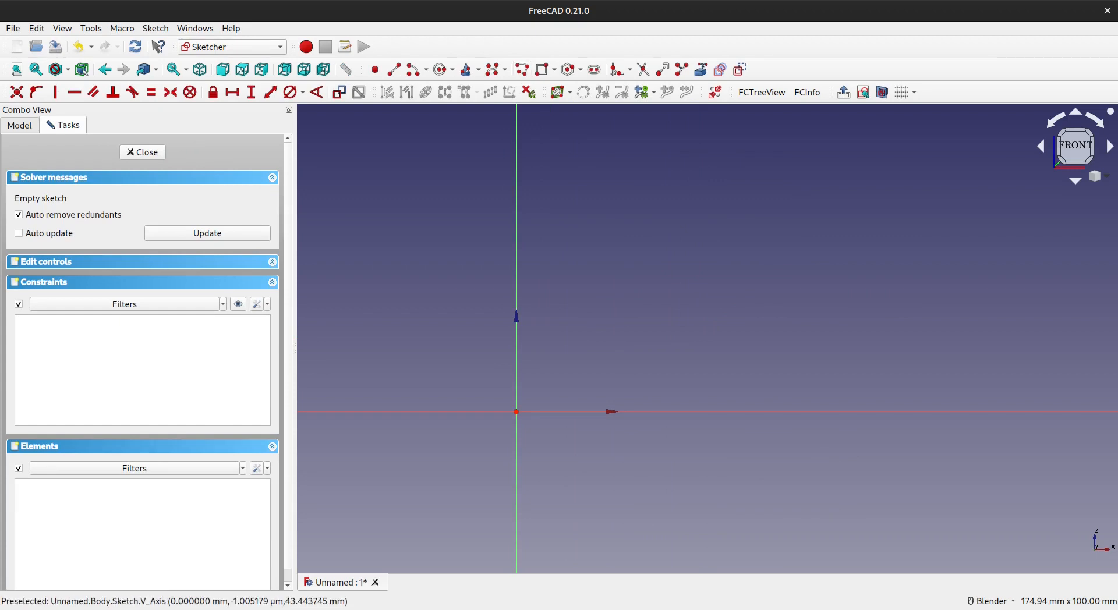
key("g")
key("m")
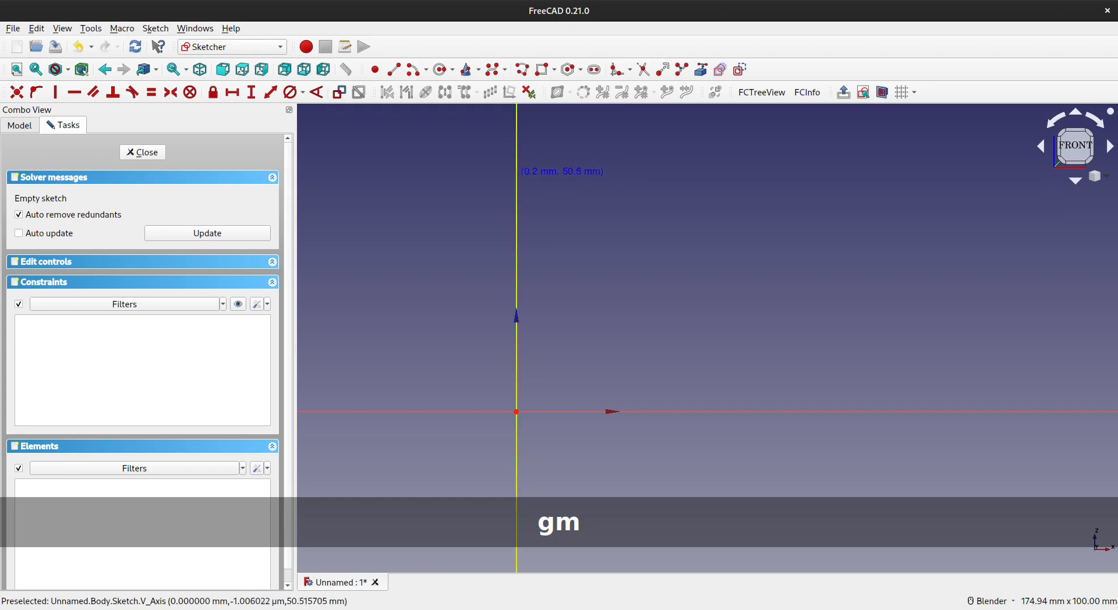
left_click(517, 173)
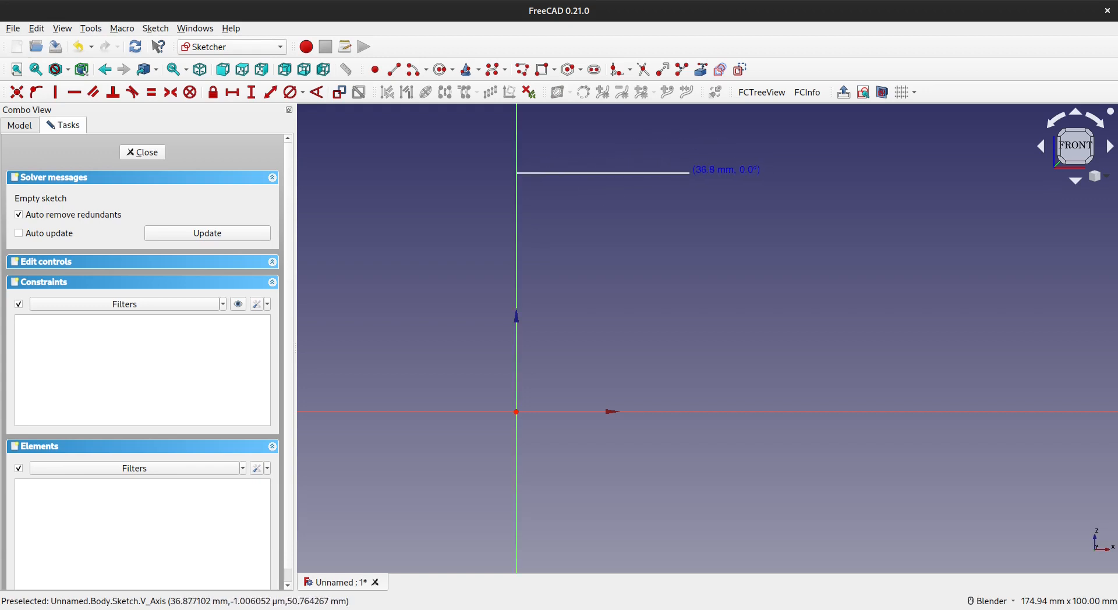
left_click(693, 172)
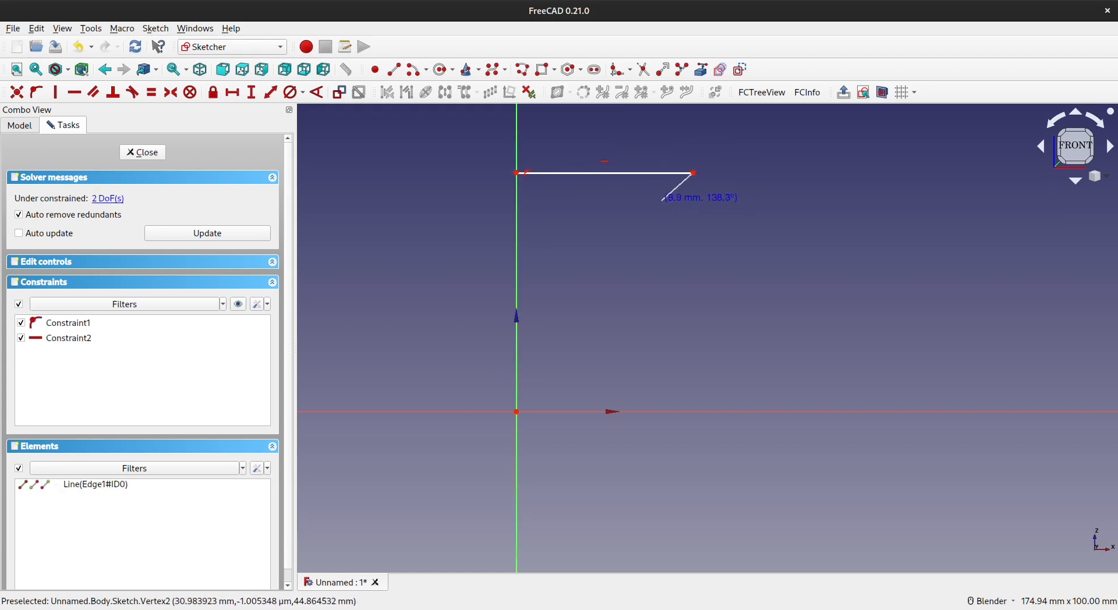
left_click(662, 201)
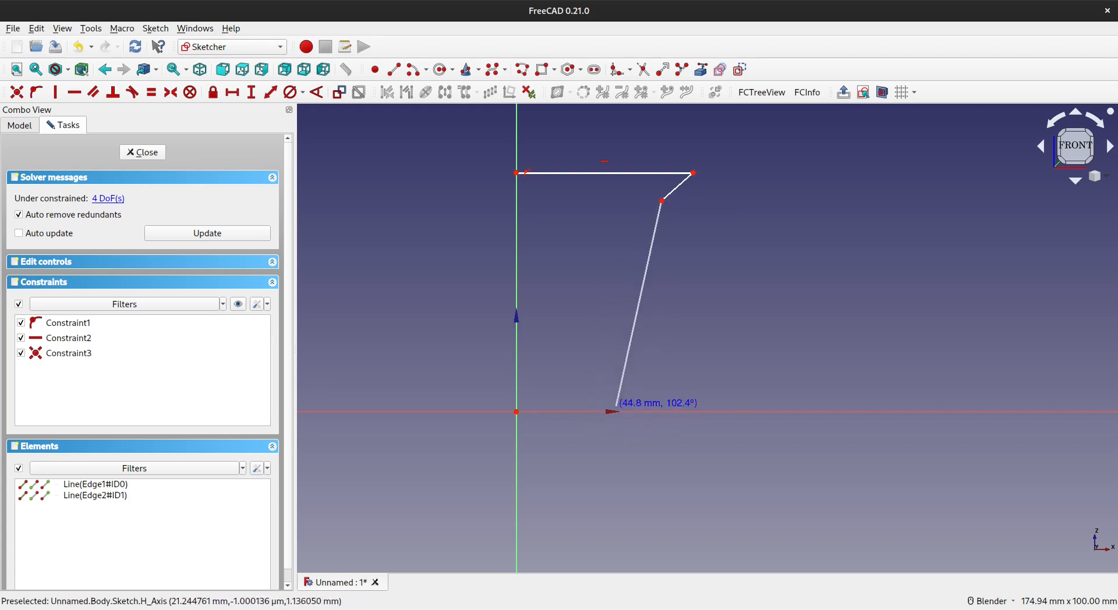
left_click(617, 411)
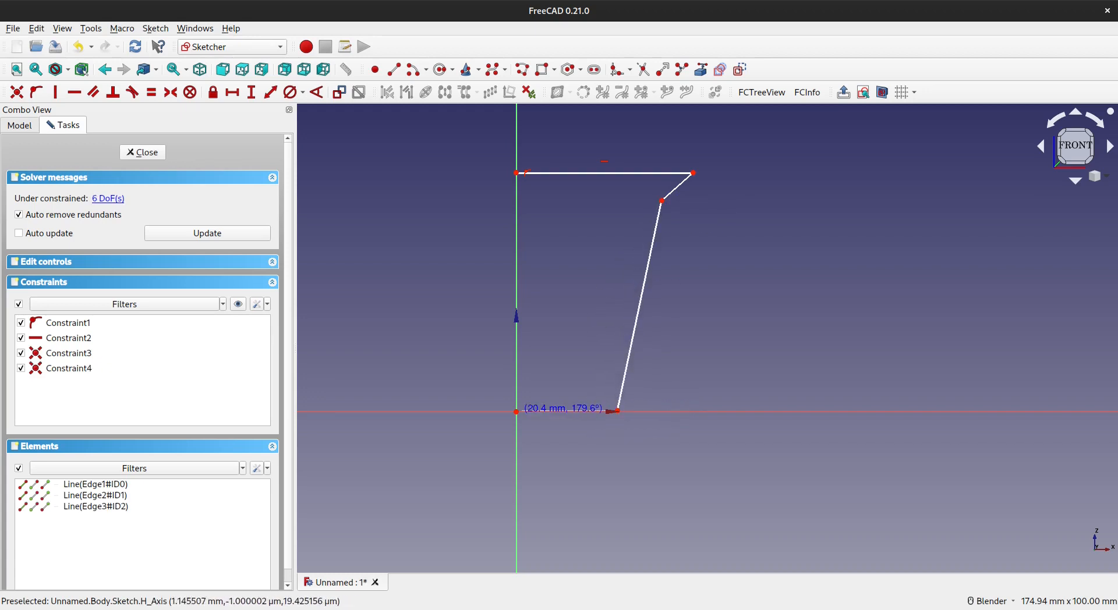
left_click(515, 412)
left_click(516, 172)
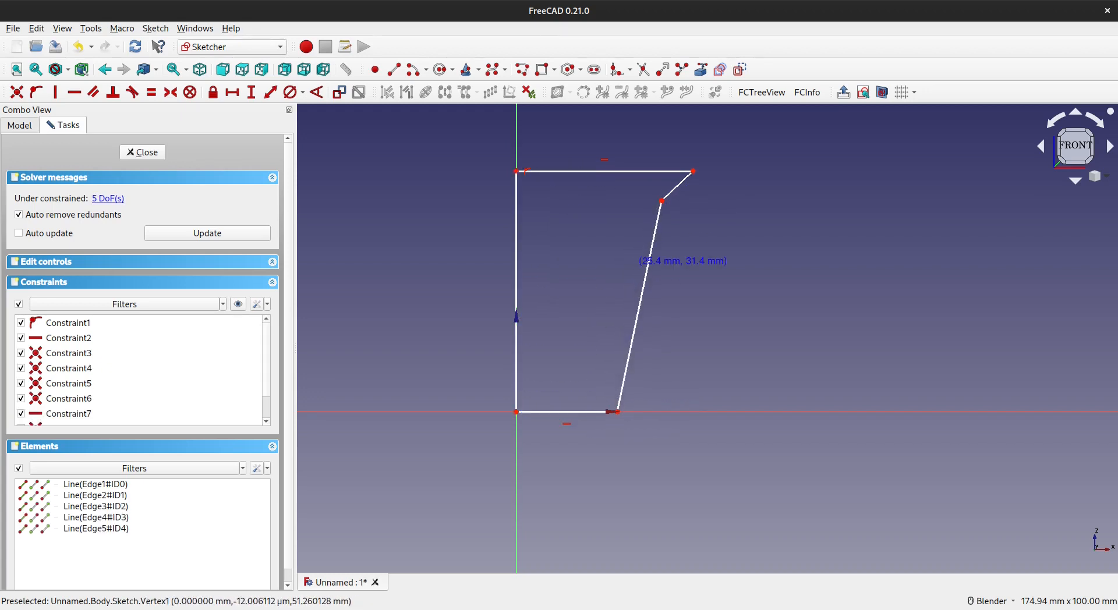
key("Escape")
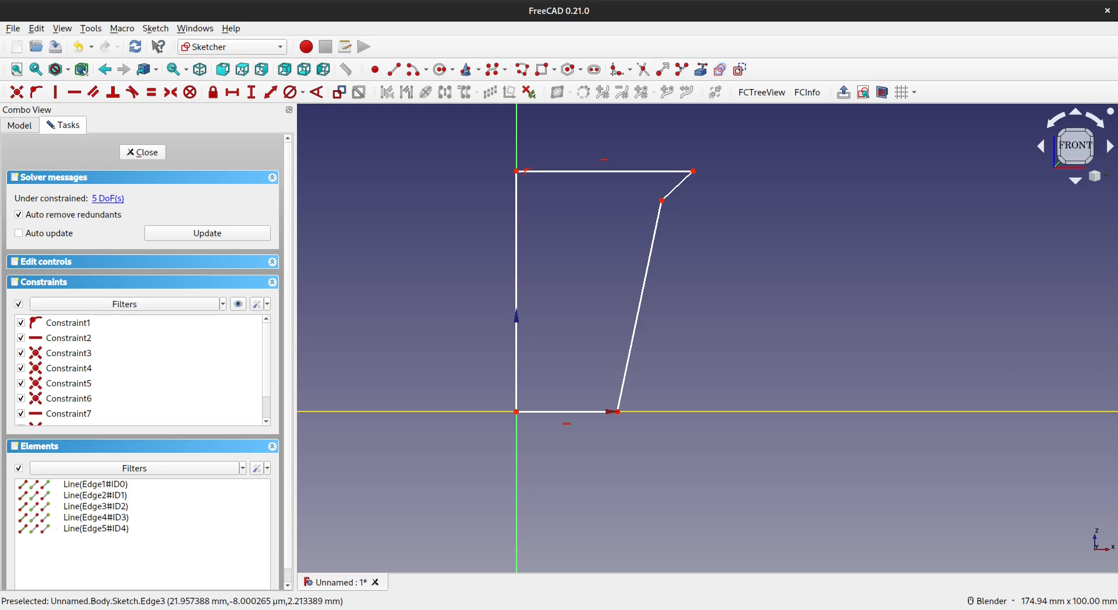
left_click_drag(616, 412, 607, 411)
key("Escape")
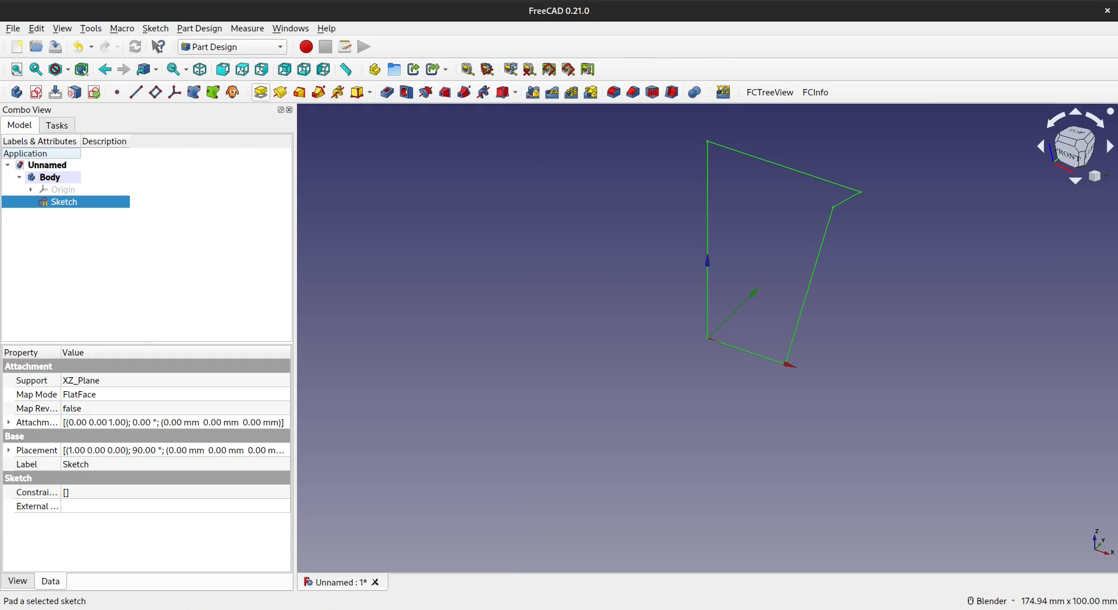
Step: Revolve the profile 360° around the vertical sketch axis into a solid cup shape
left_click(280, 92)
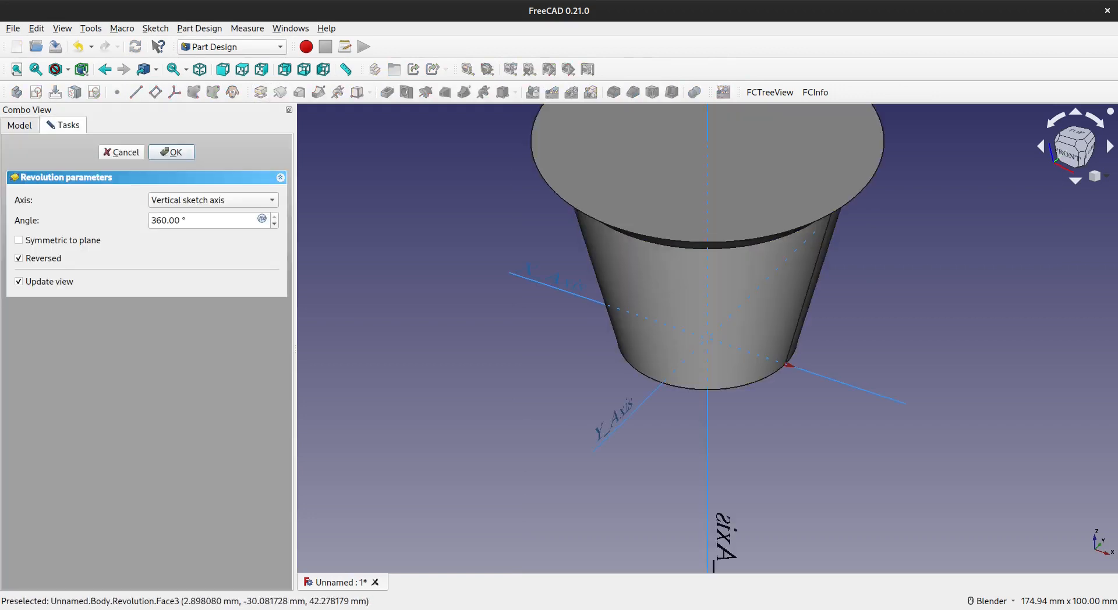
left_click(171, 152)
scroll(567, 298, "down", 4)
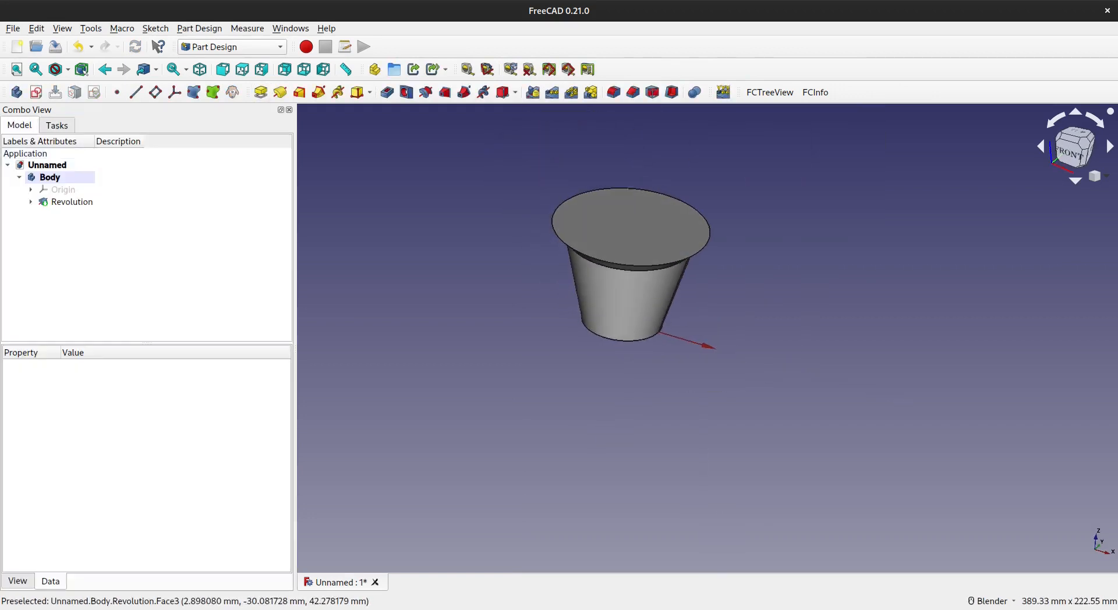
scroll(609, 189, "up", 4)
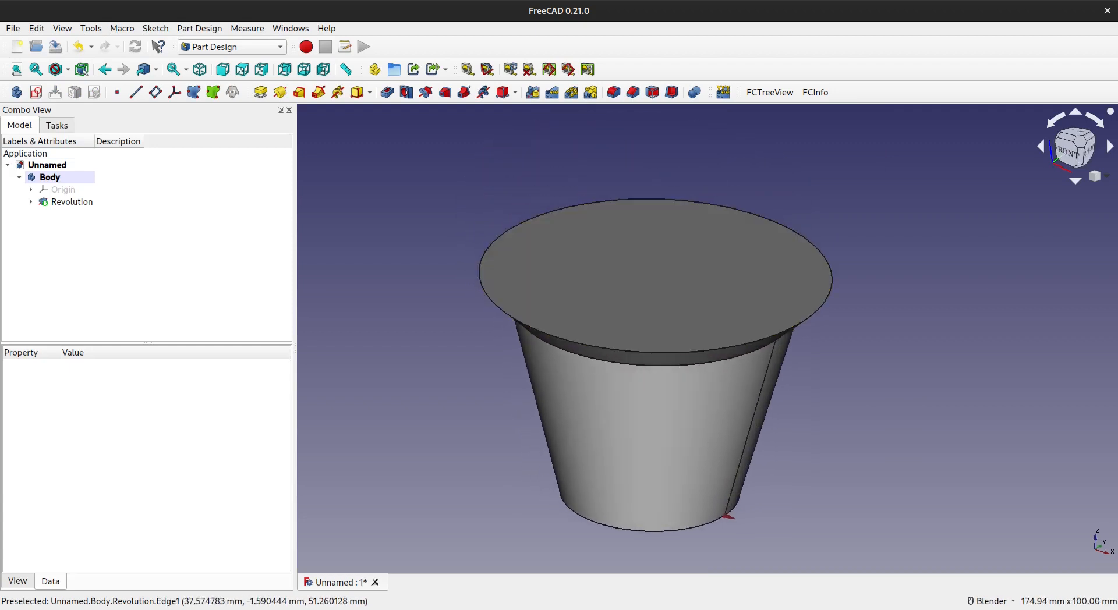
Step: Hollow out the cup from its top face with a 1 mm inward Thickness, using the Intersection join type
left_click(664, 250)
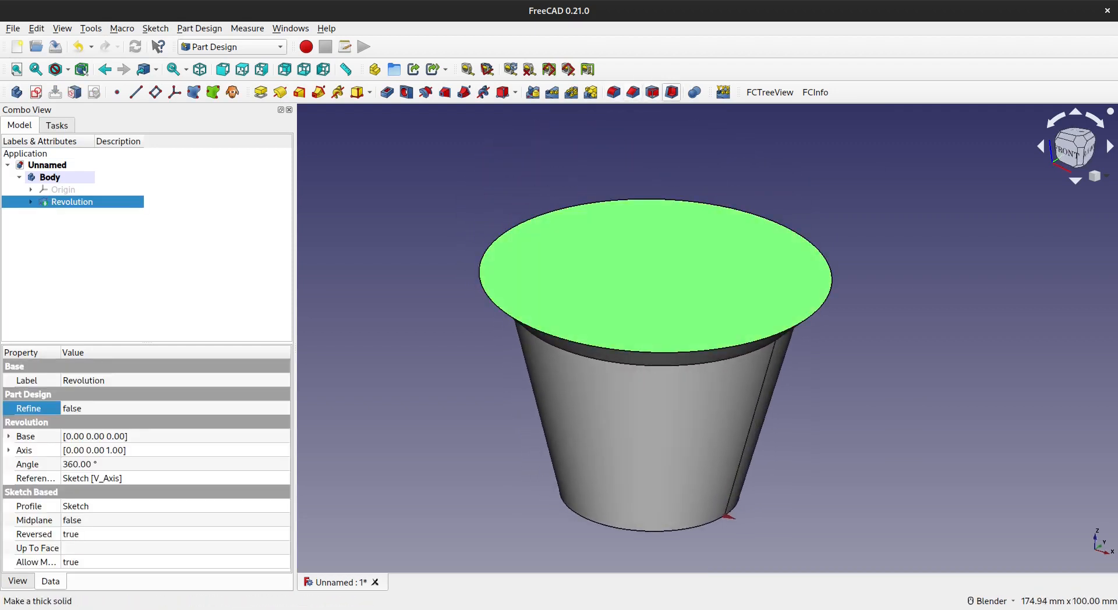
left_click(671, 92)
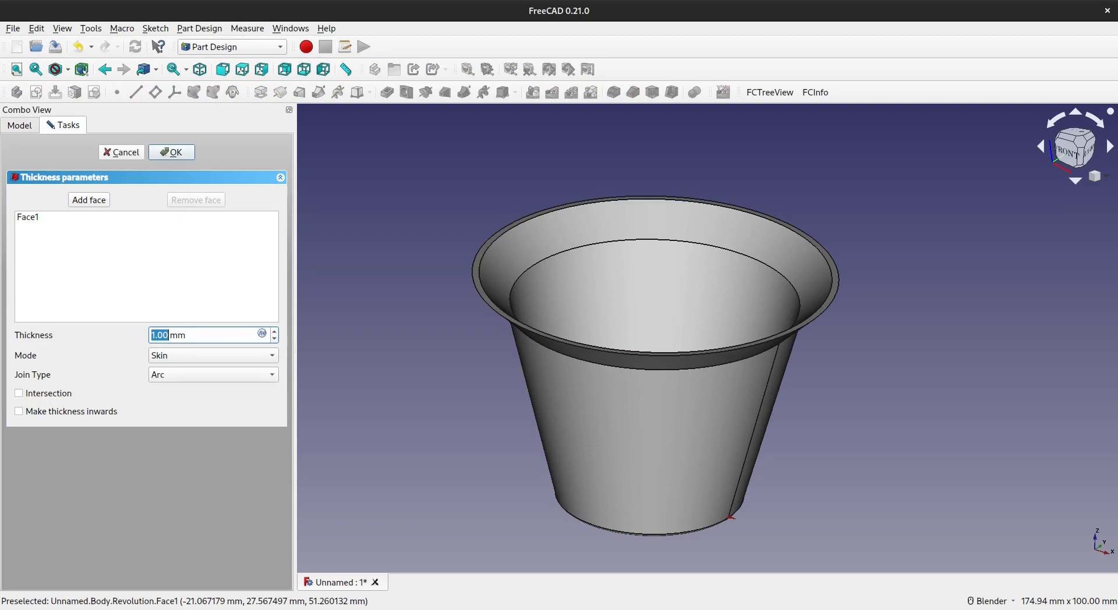
left_click(19, 411)
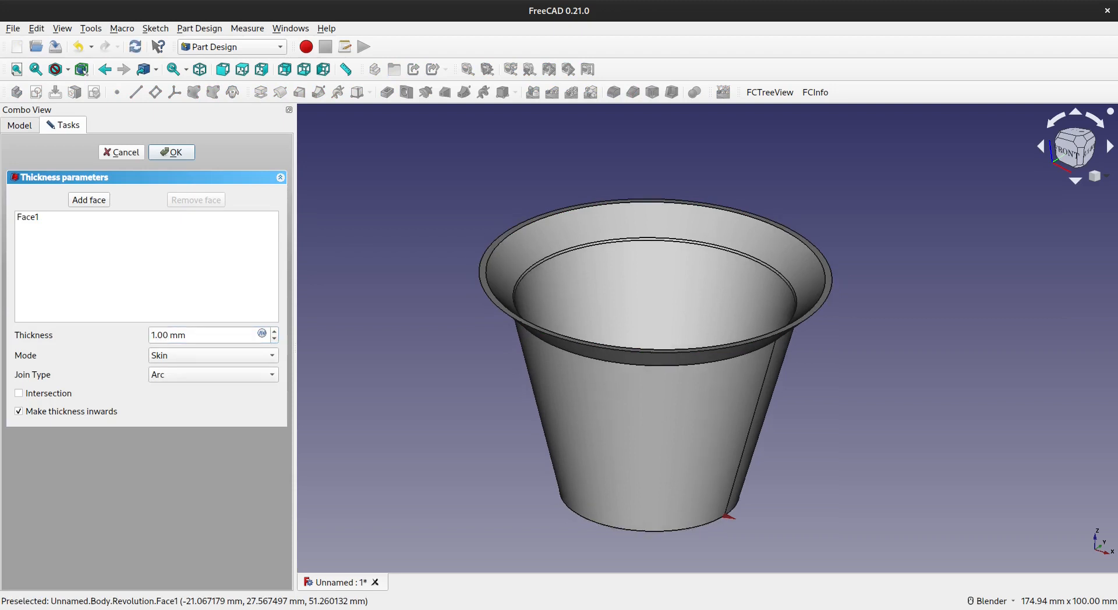
left_click(213, 375)
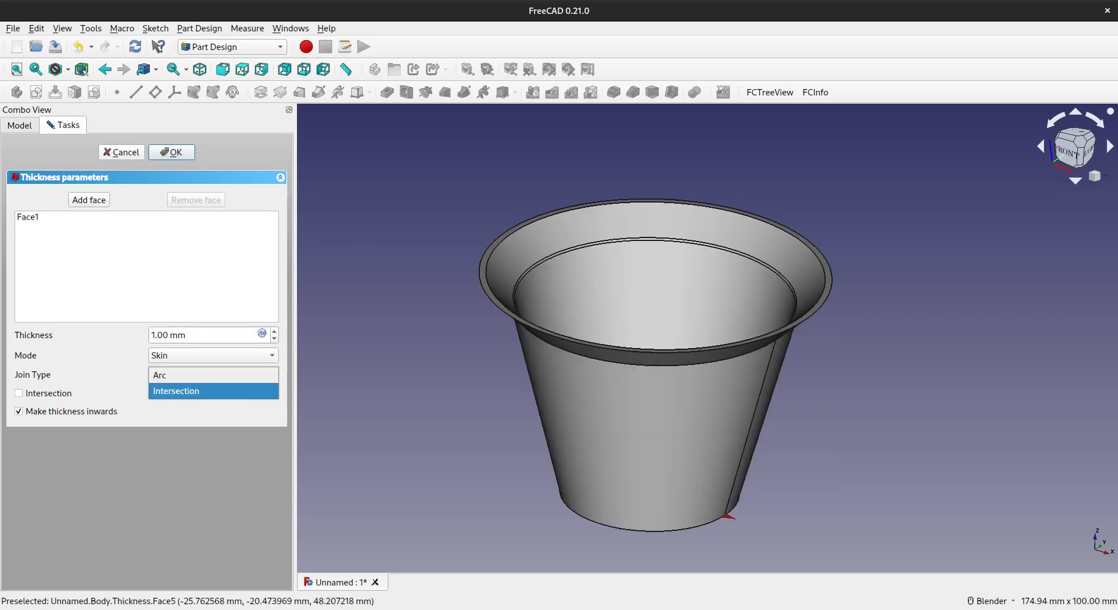
left_click(213, 390)
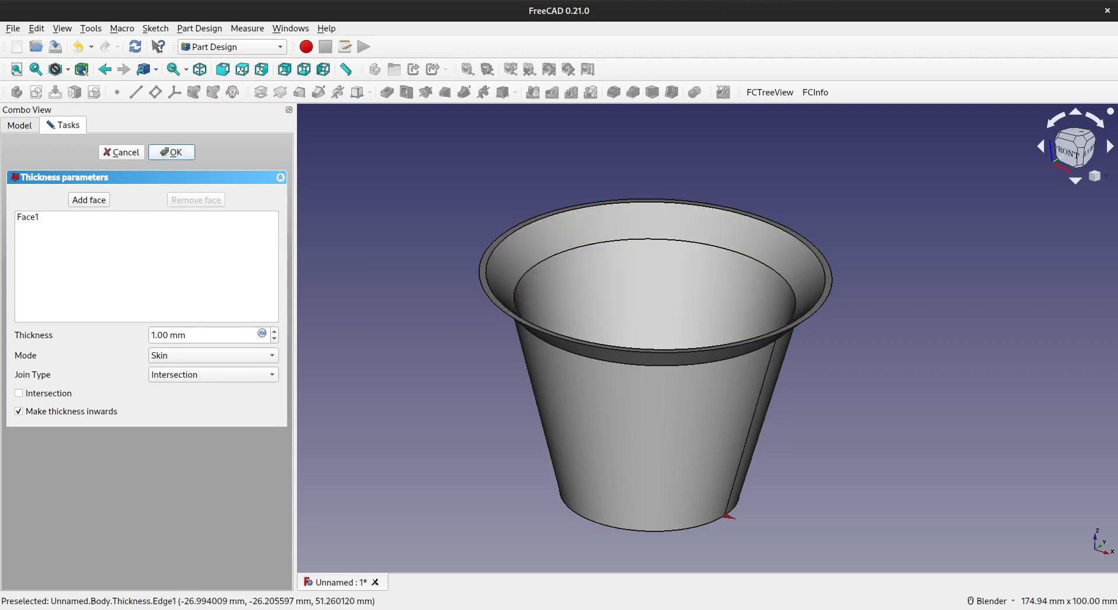
left_click(172, 152)
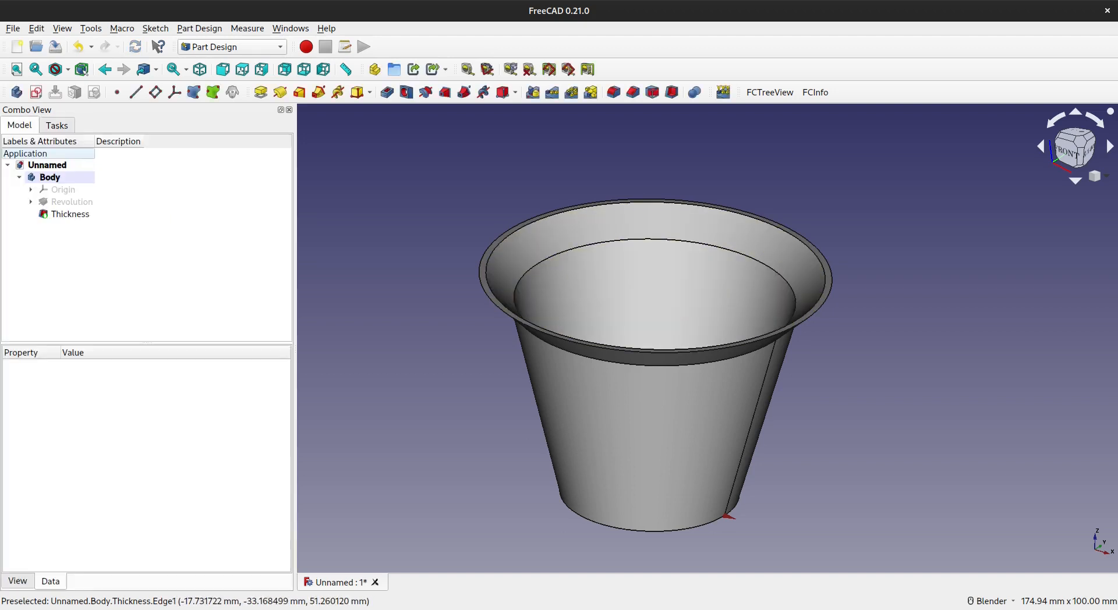
Step: Start a second sketch on the XY plane of the hollow cup's body
middle_click_drag(635, 376, 610, 370, "shift")
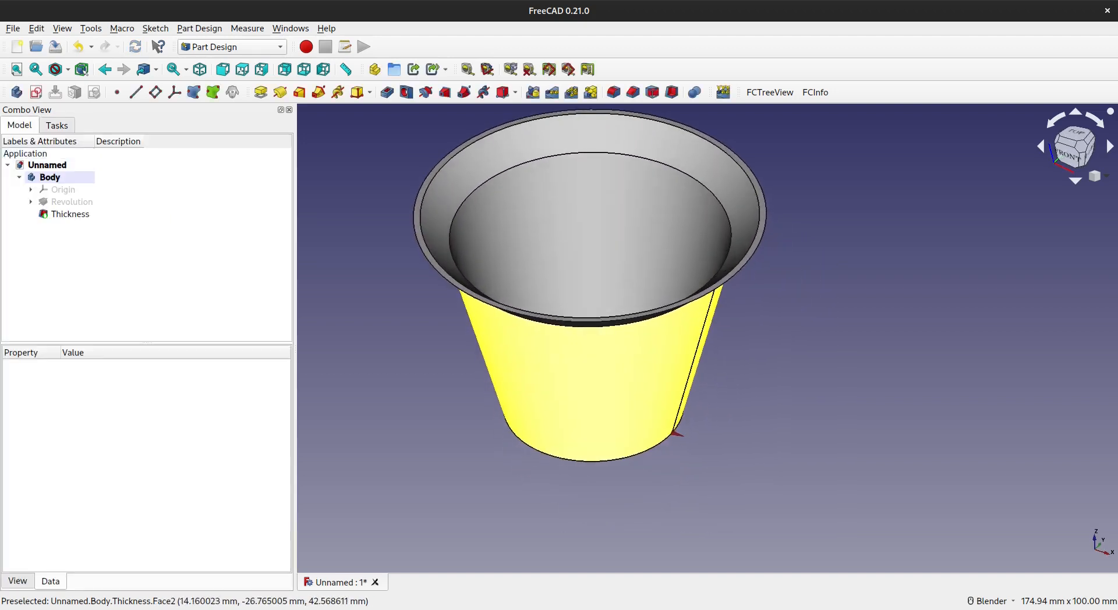
middle_click_drag(541, 306, 592, 375, "shift")
middle_click_drag(593, 375, 603, 388)
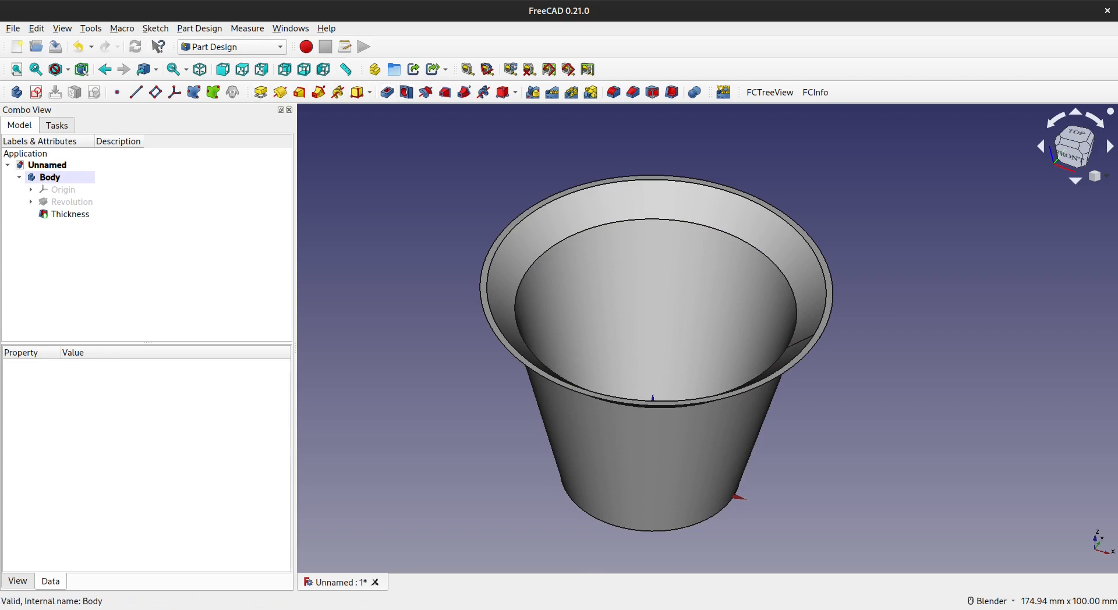
left_click(605, 484)
left_click(36, 92)
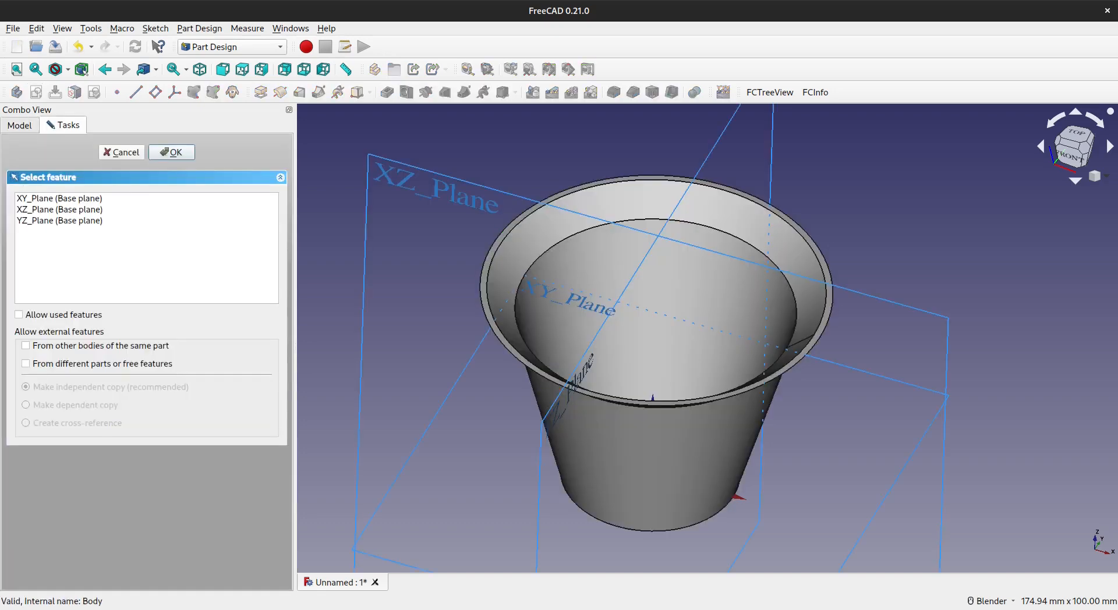
left_click(172, 152)
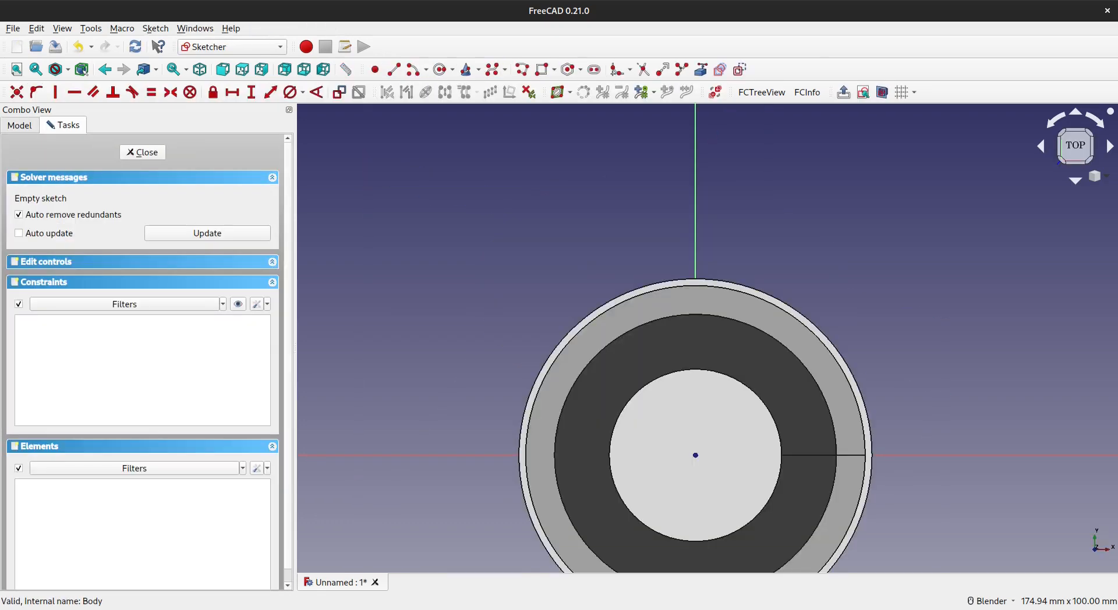
Step: Sketch a rectangle about 111 by 48 mm with its top edge on the horizontal axis, covering the cup's front half, and close the sketch
mouse_move(737, 456)
middle_mouse_down("shift")
mouse_move(621, 267)
mouse_move(846, 258)
middle_mouse_up("shift")
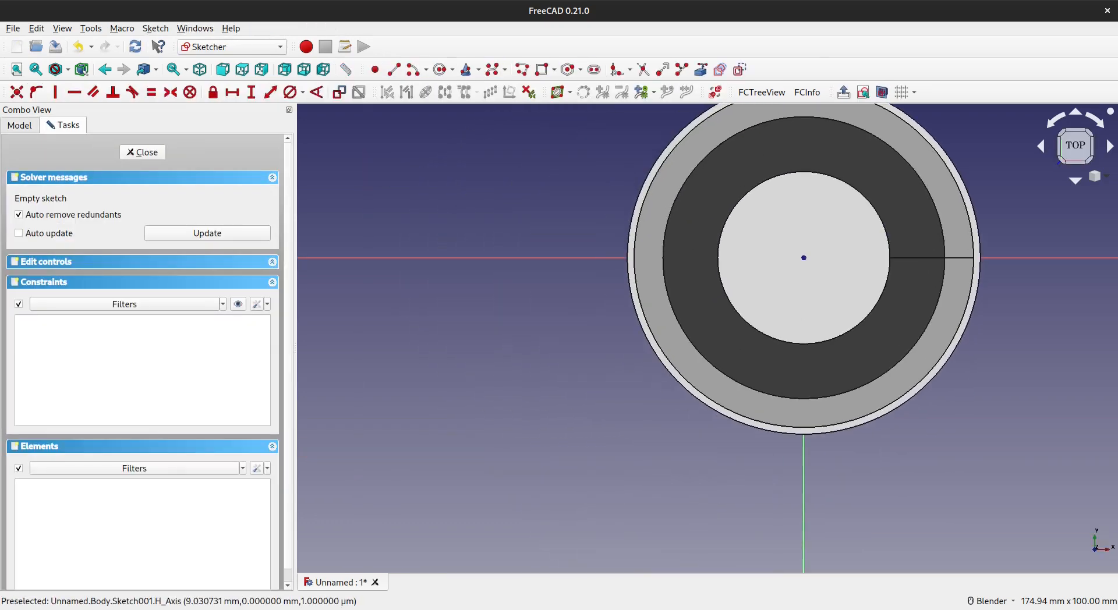
key("r")
key("Escape")
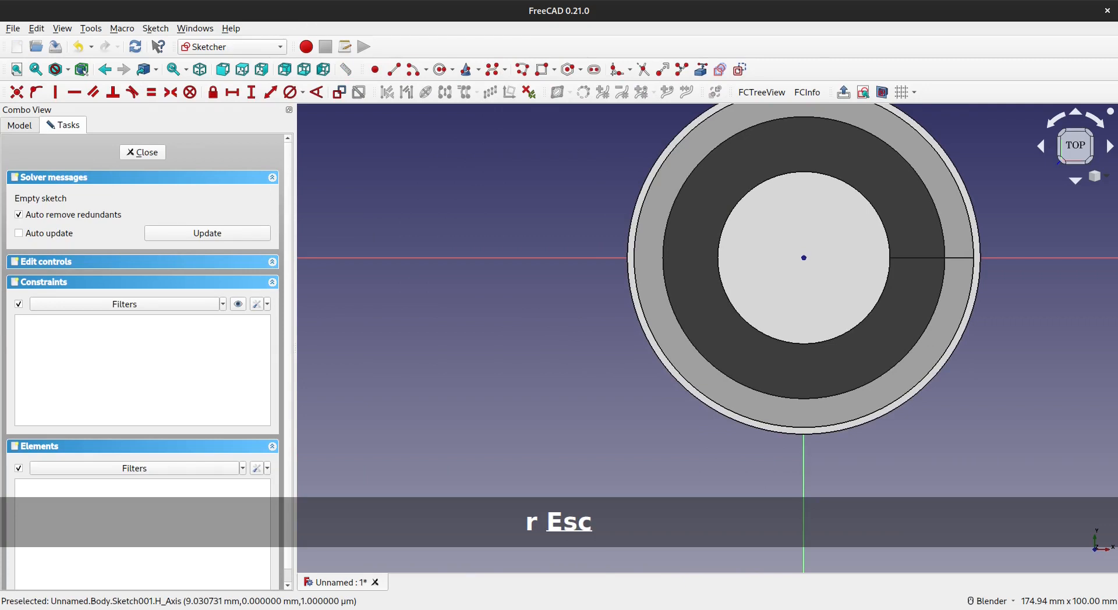
key("g")
key("r")
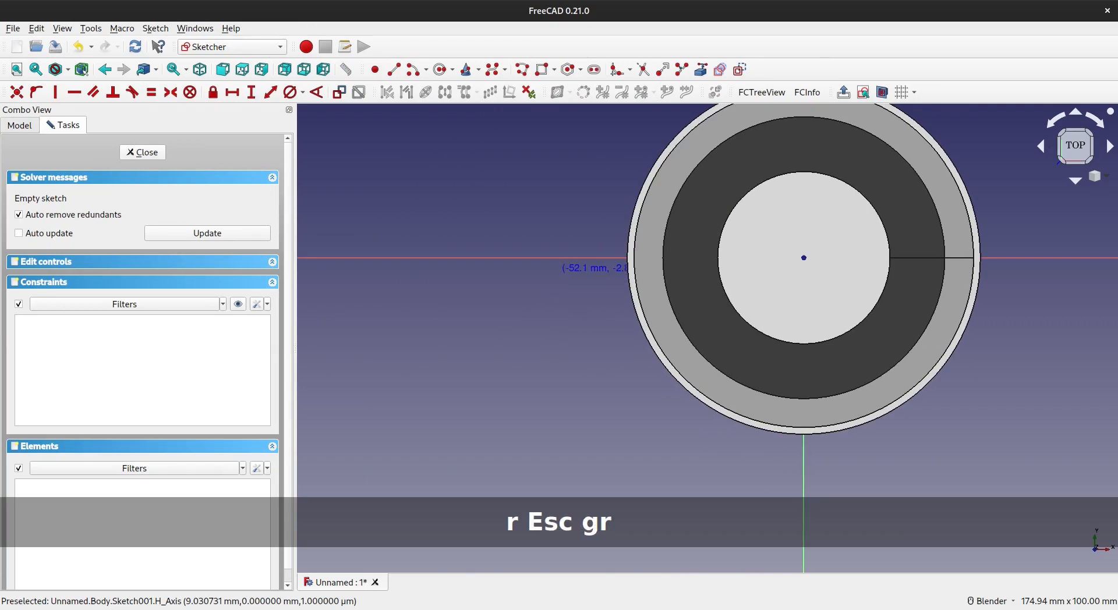
left_click(545, 258)
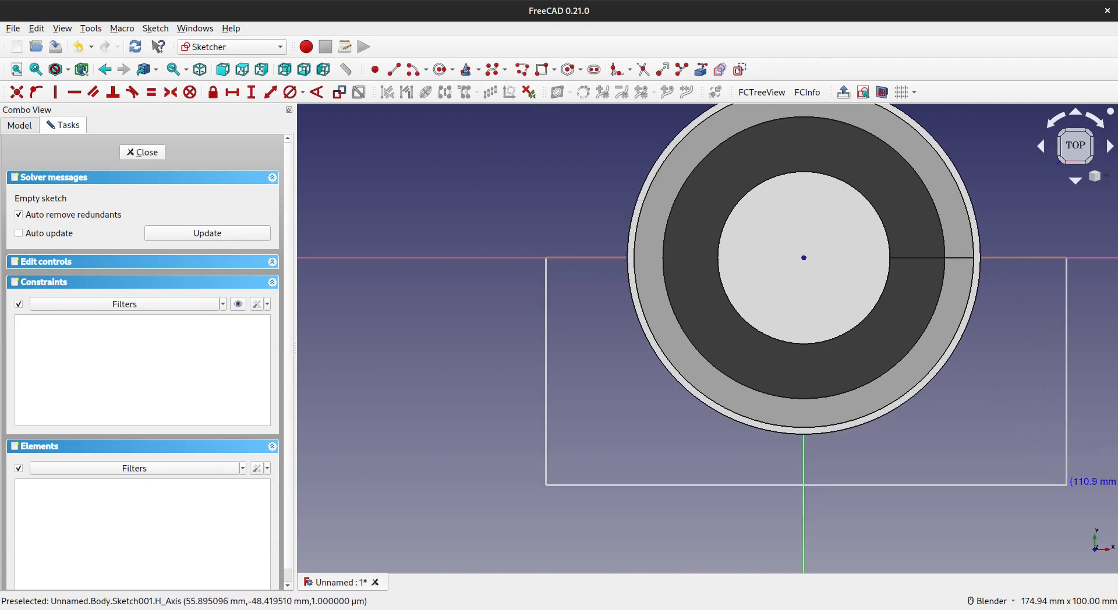
left_click(1066, 485)
middle_click_drag(980, 419, 795, 416, "shift")
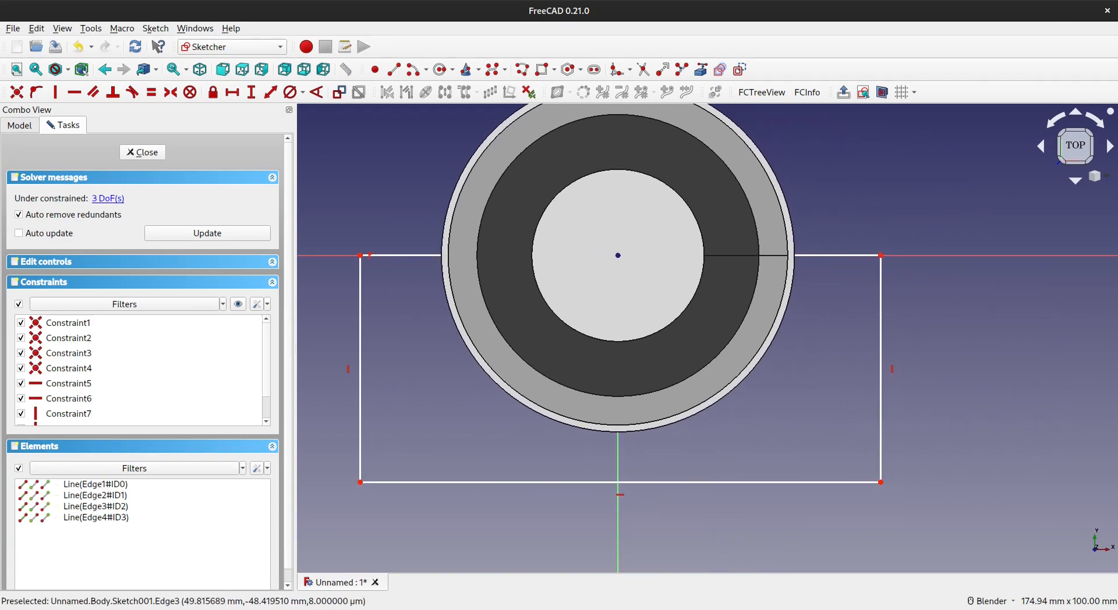
left_click(143, 152)
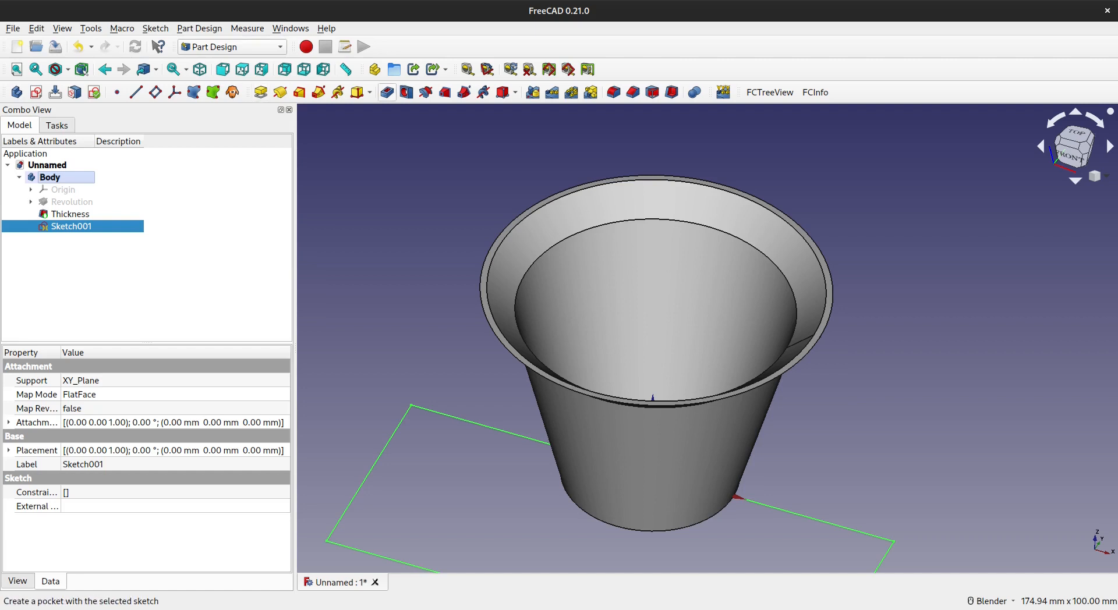
Step: Pocket the rectangle sketch through all in the reversed direction, cutting away the front half of the cup
left_click(387, 92)
left_click(214, 201)
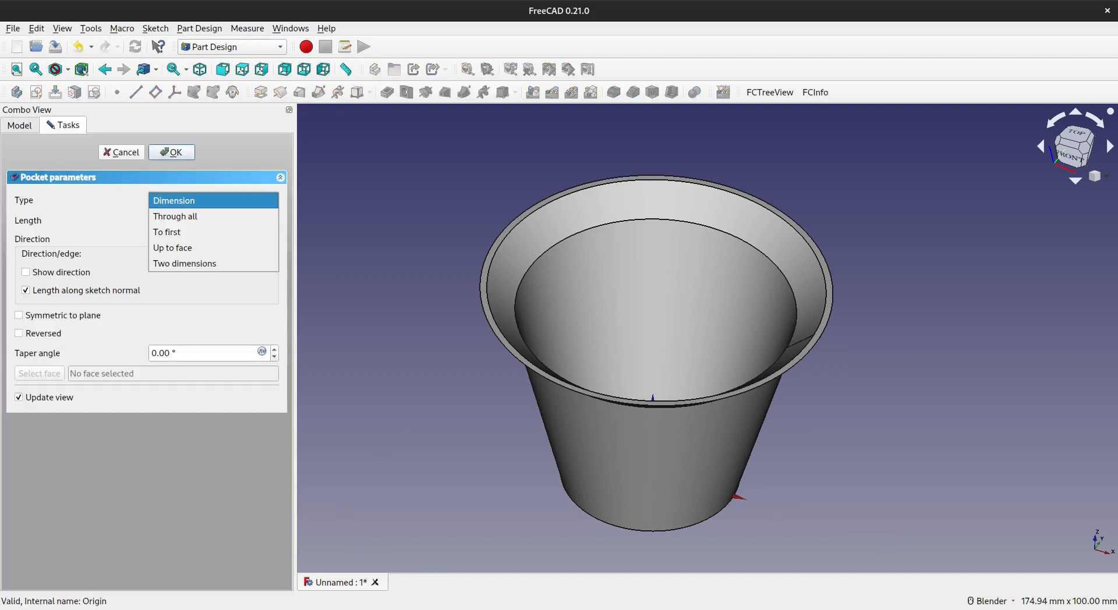
left_click(211, 216)
left_click(20, 316)
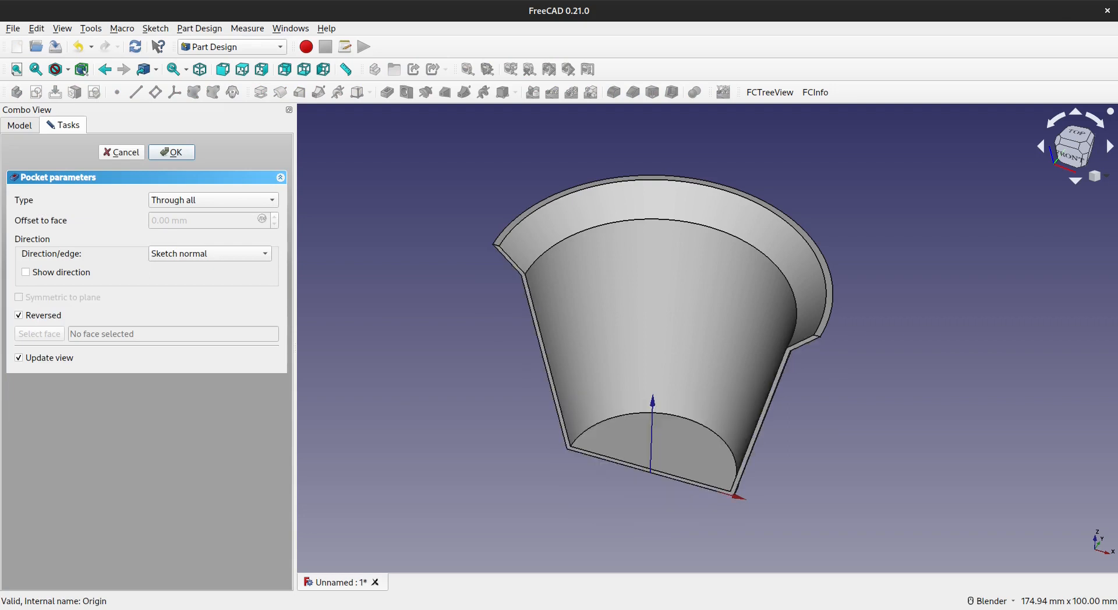
left_click(172, 153)
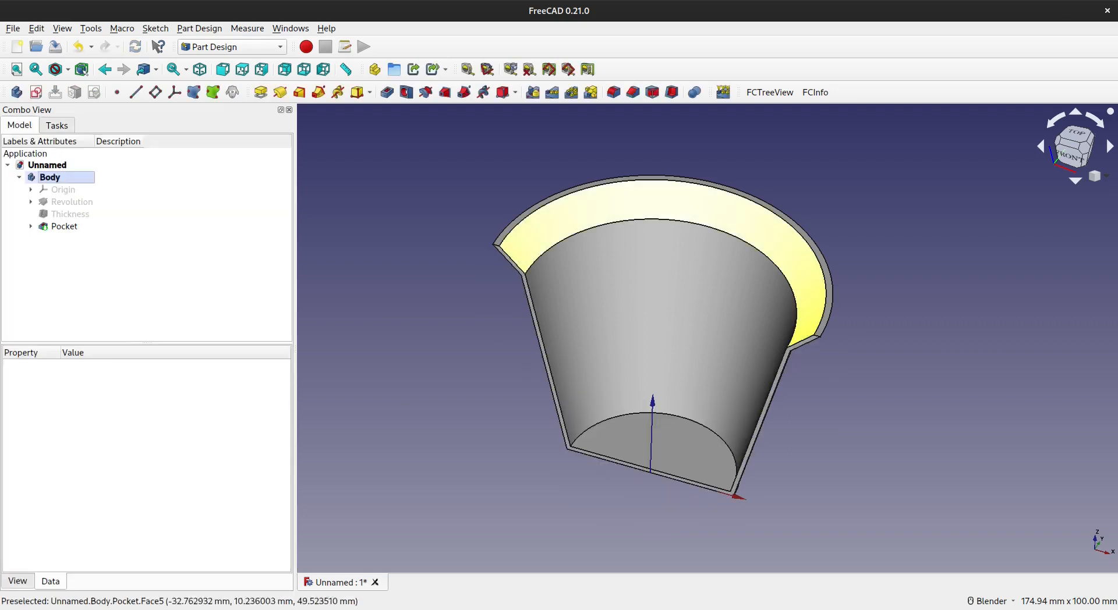
middle_click_drag(703, 355, 703, 329, "shift")
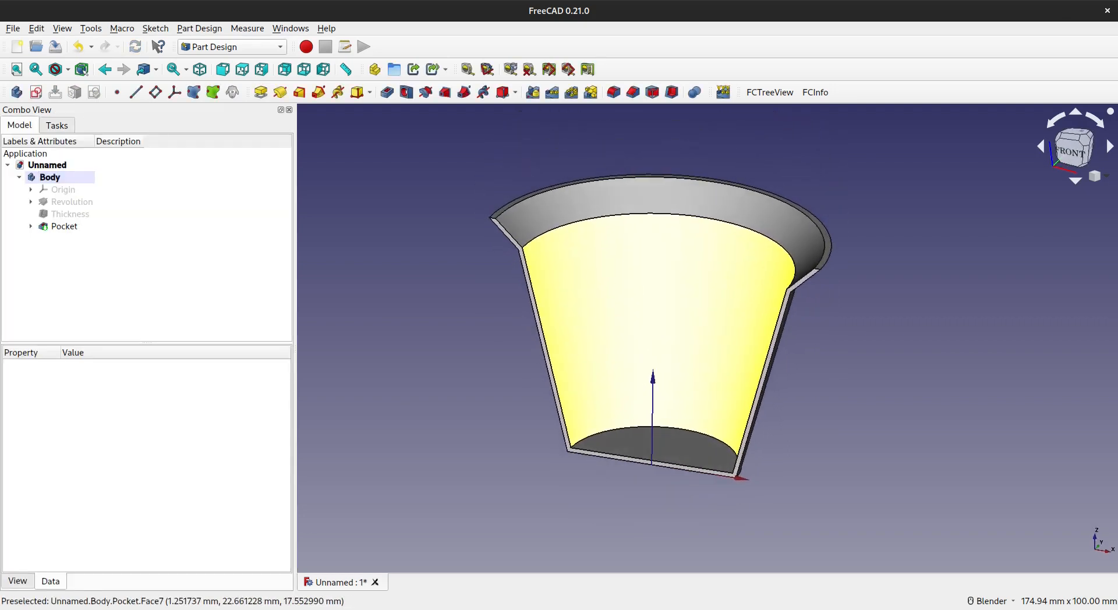
middle_click_drag(632, 364, 607, 372, "shift")
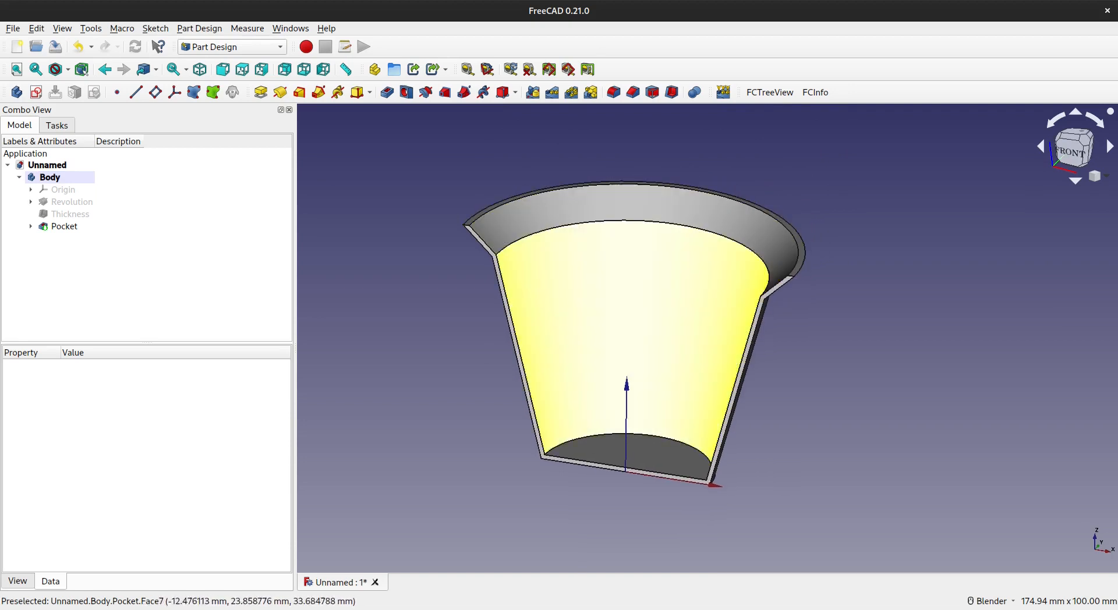
Step: Rename the halved cup's body to base_shape
left_click(49, 177)
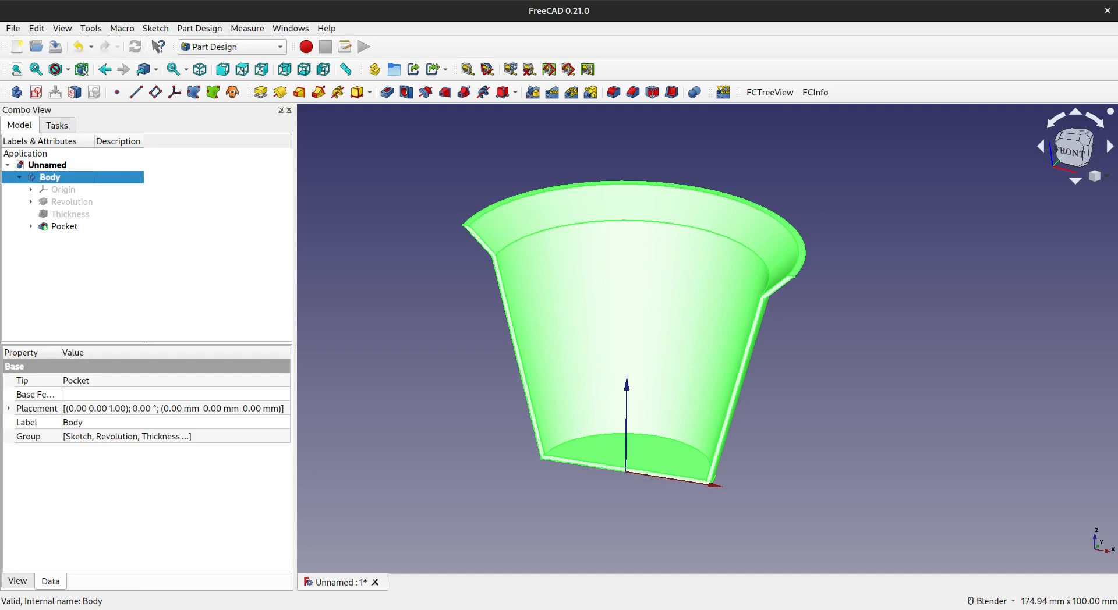
right_click(59, 177)
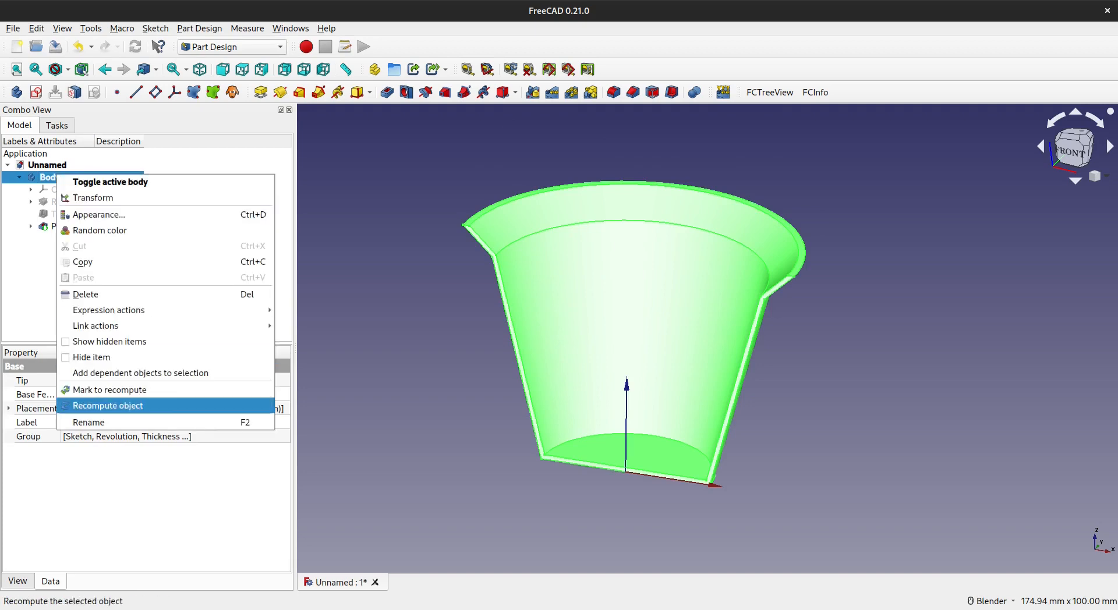
left_click(87, 422)
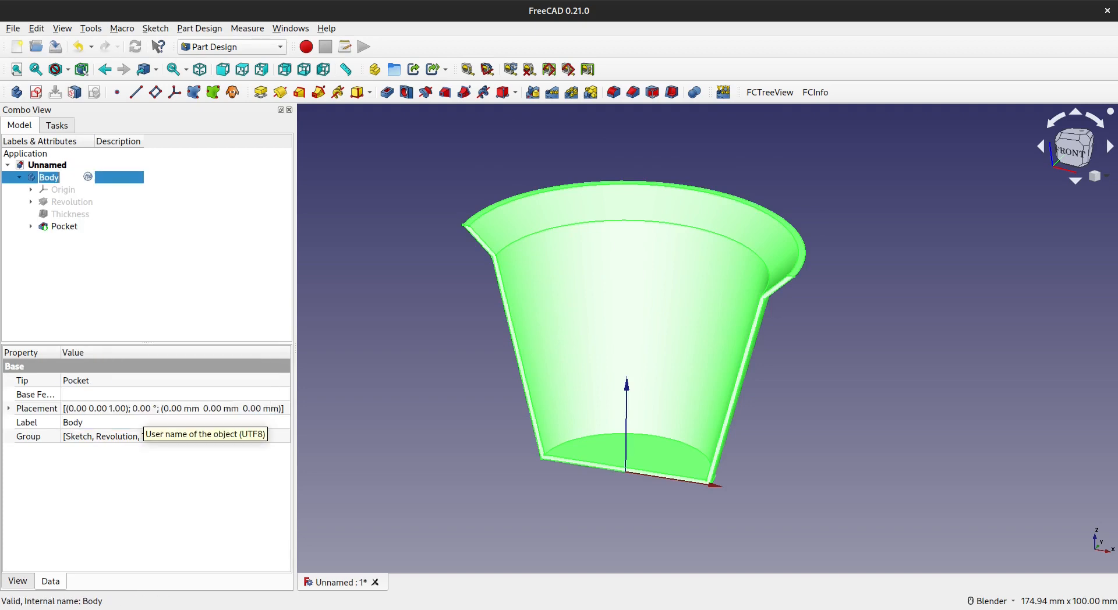
type("base_shape")
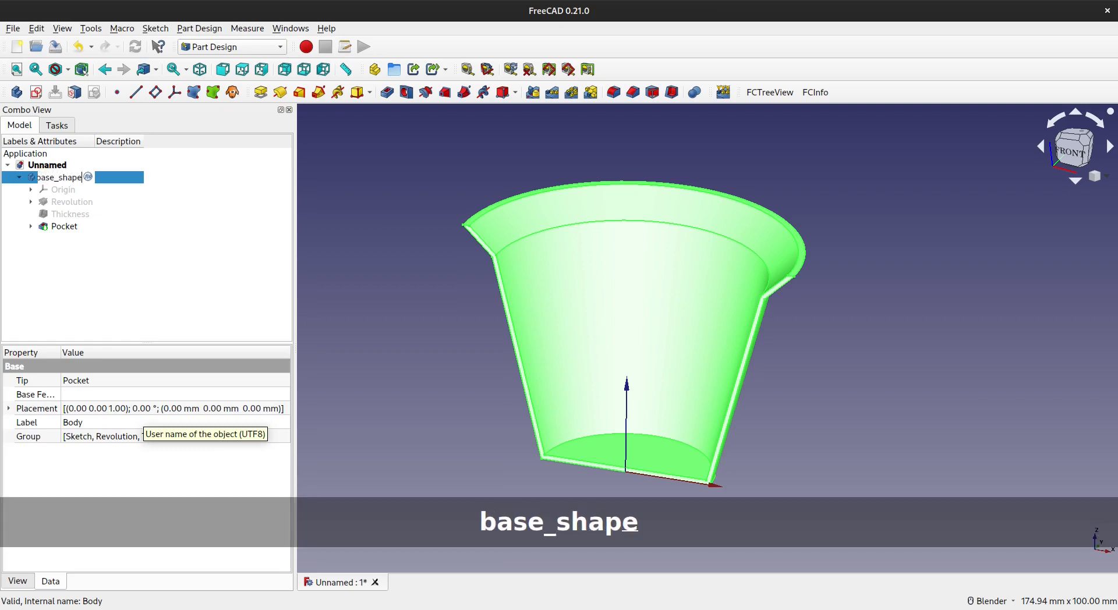
key("Return")
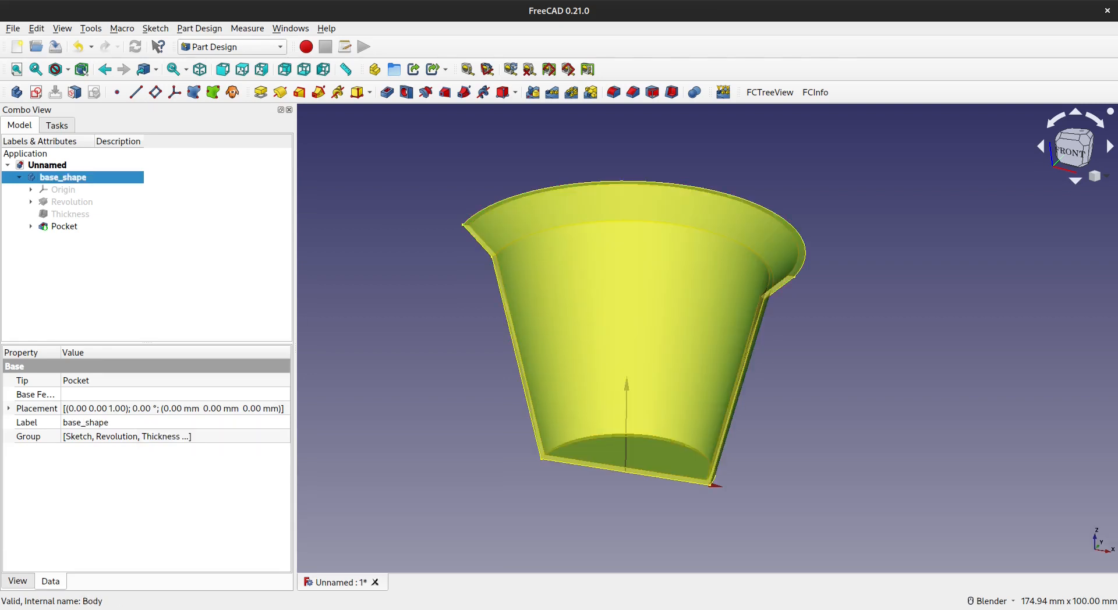
left_click(401, 216)
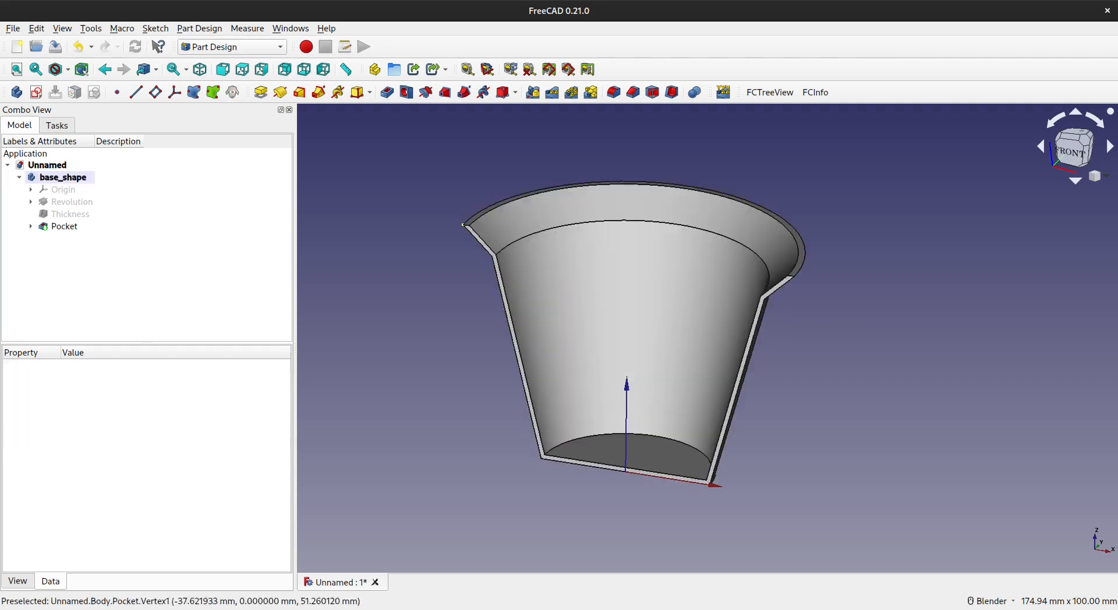
Step: Examine the exposed wall cross-section and the flared rim of the halved cup
middle_click_drag(717, 447, 708, 389)
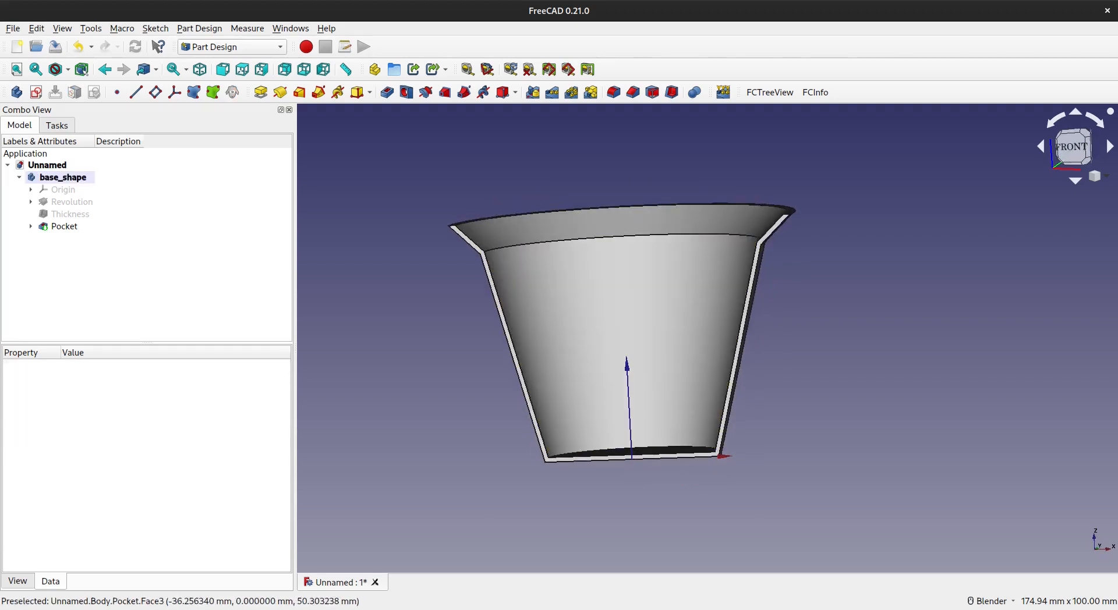
middle_click_drag(491, 249, 510, 277)
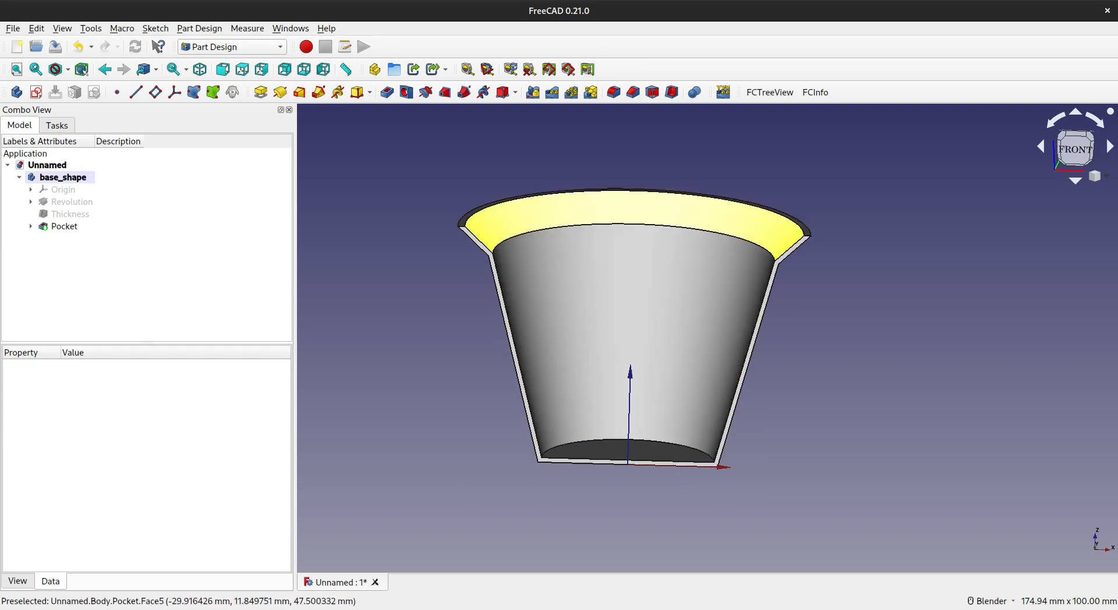
scroll(470, 233, "up", 3)
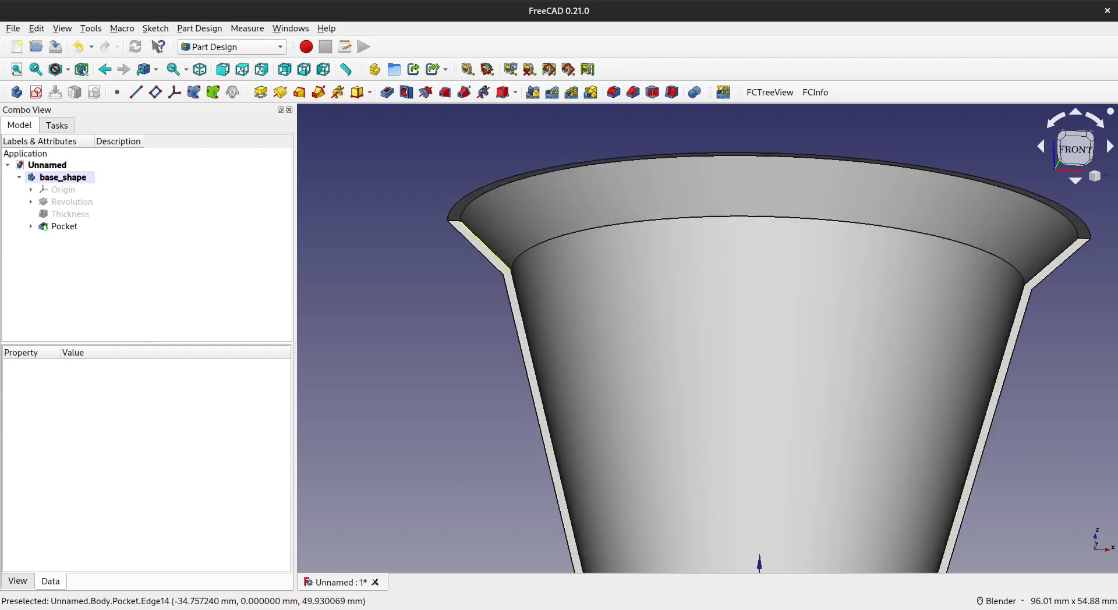
scroll(580, 254, "down", 4)
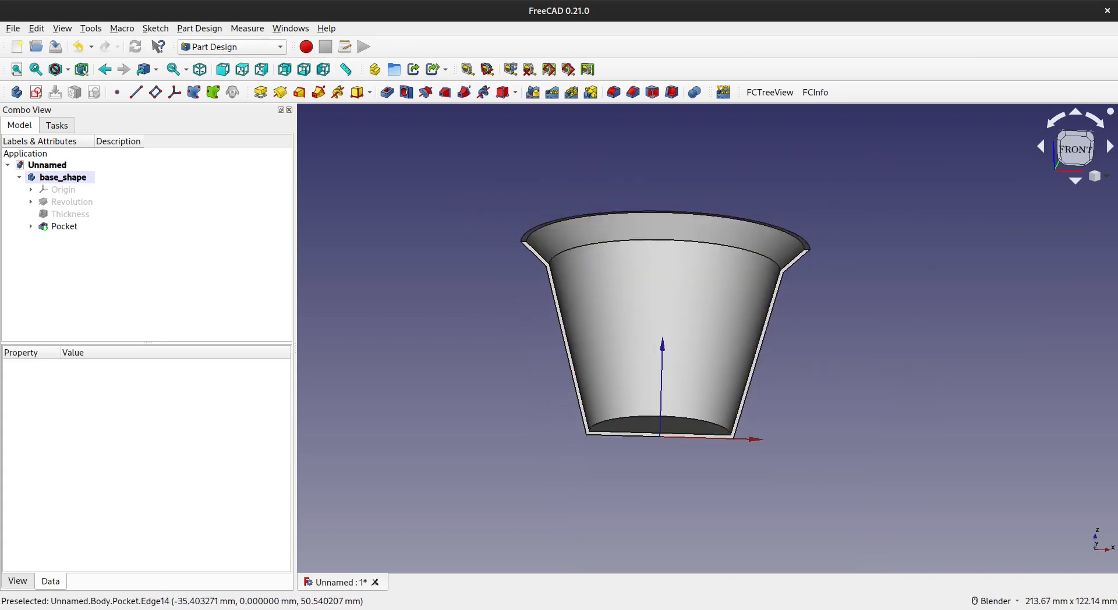
scroll(520, 239, "up", 5)
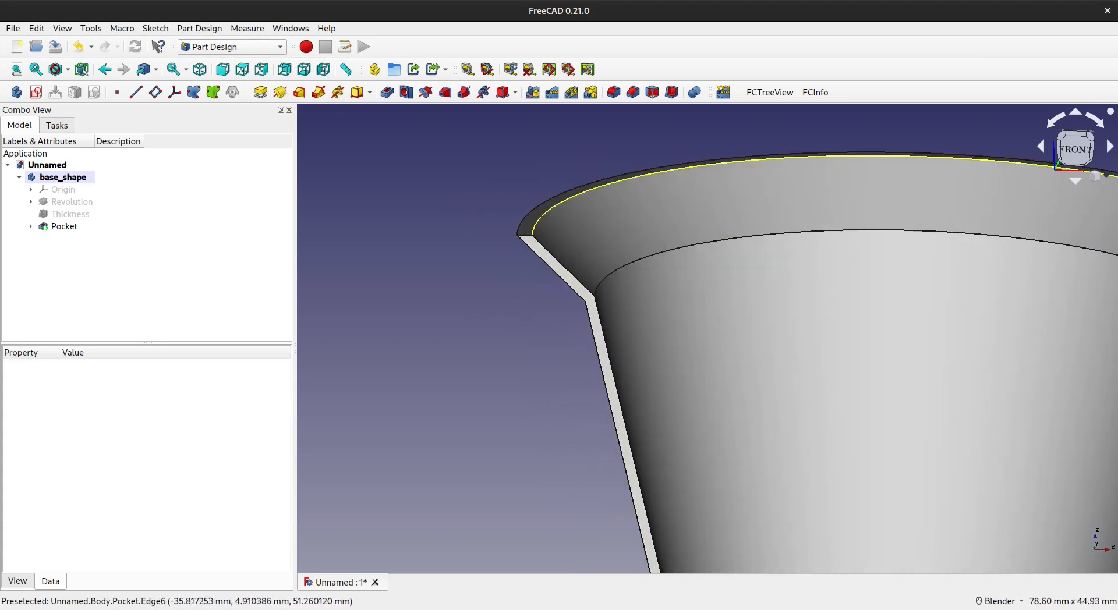
scroll(637, 356, "down", 3)
middle_click_drag(674, 395, 574, 283, "shift")
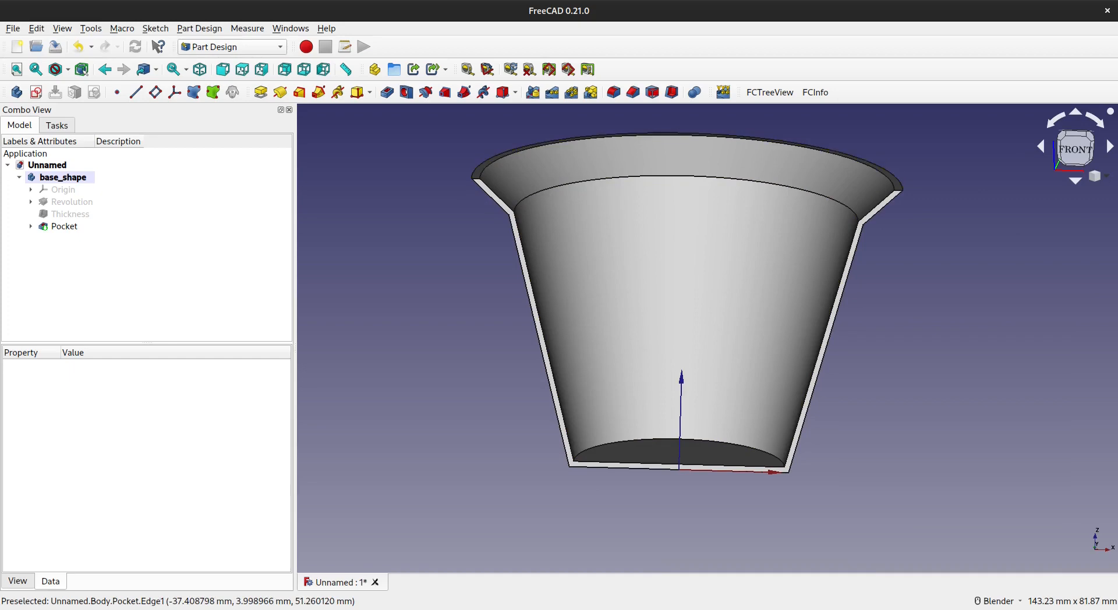
Step: Create a second Part Design body in the document and rename it mating_support
left_click(62, 178)
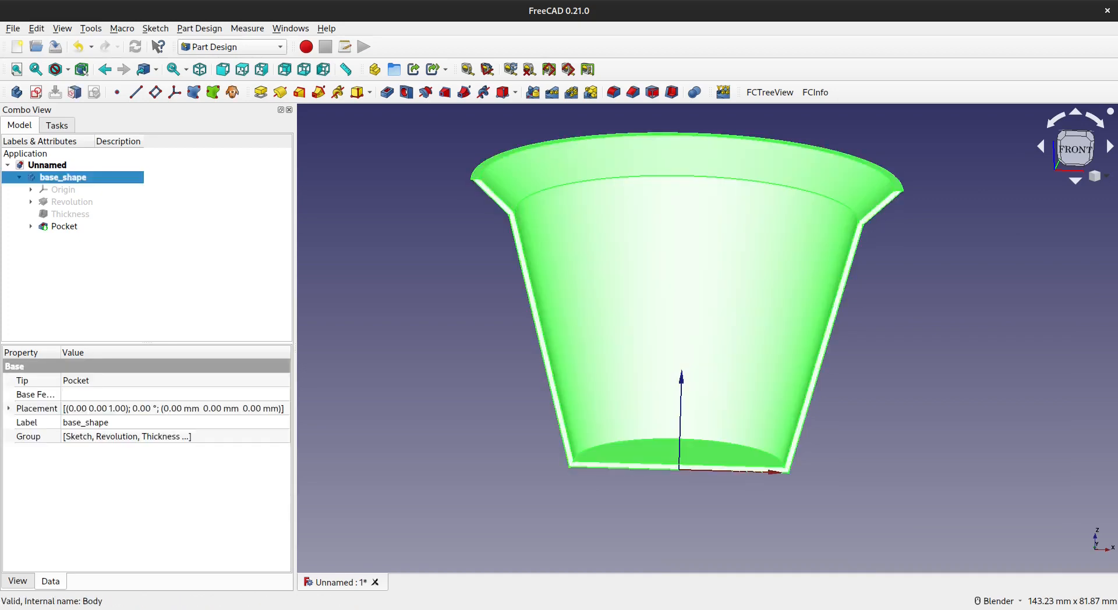
key("Left")
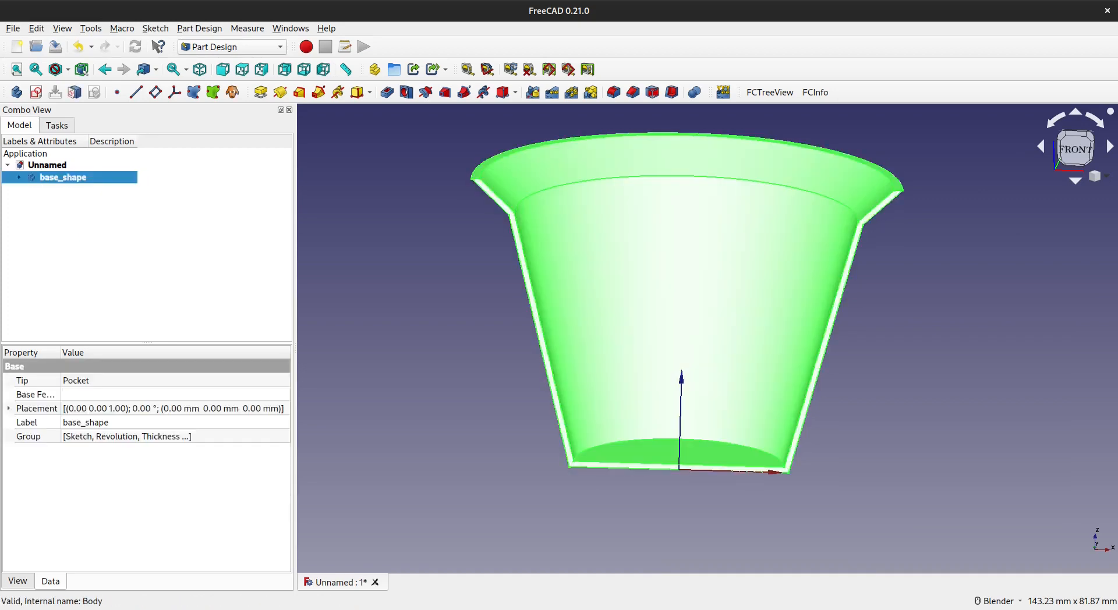
double_click(63, 177)
left_click(70, 233)
left_click(17, 92)
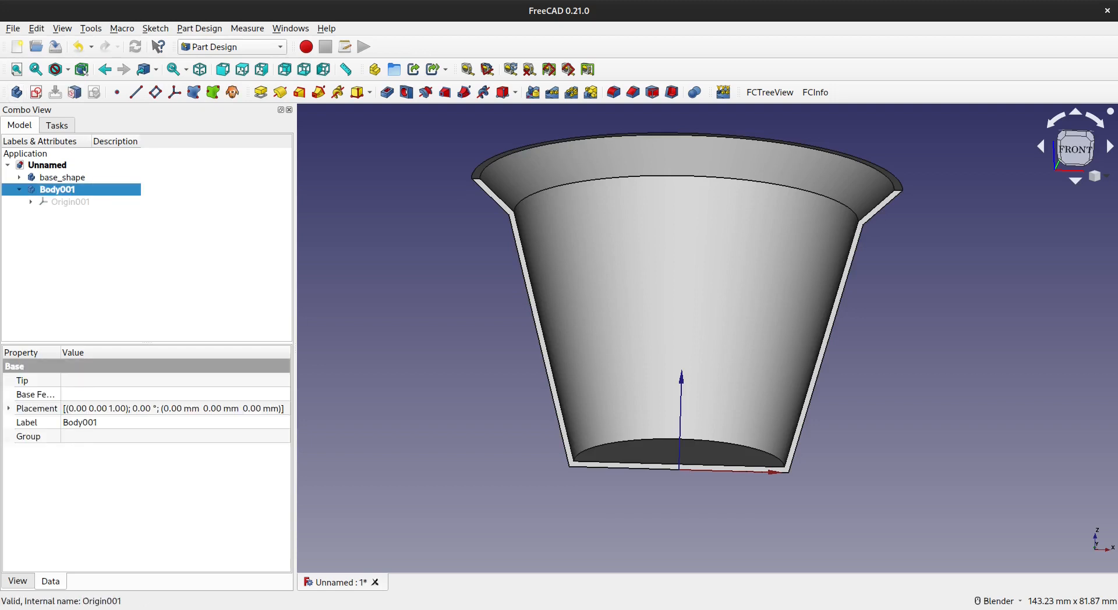
right_click(67, 189)
left_click(87, 439)
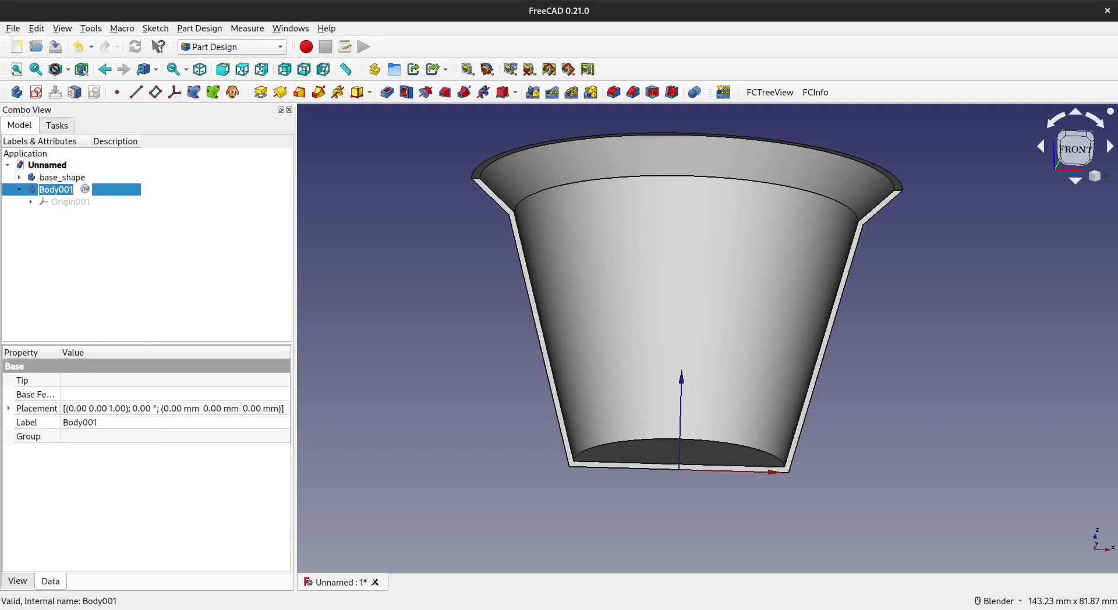
type("mating")
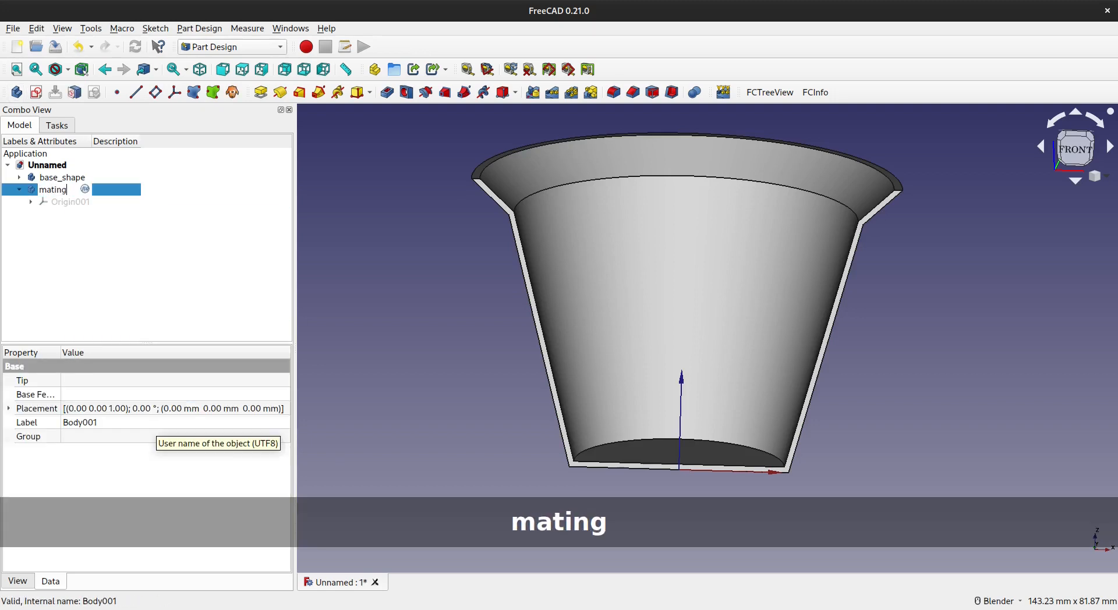
type("_support")
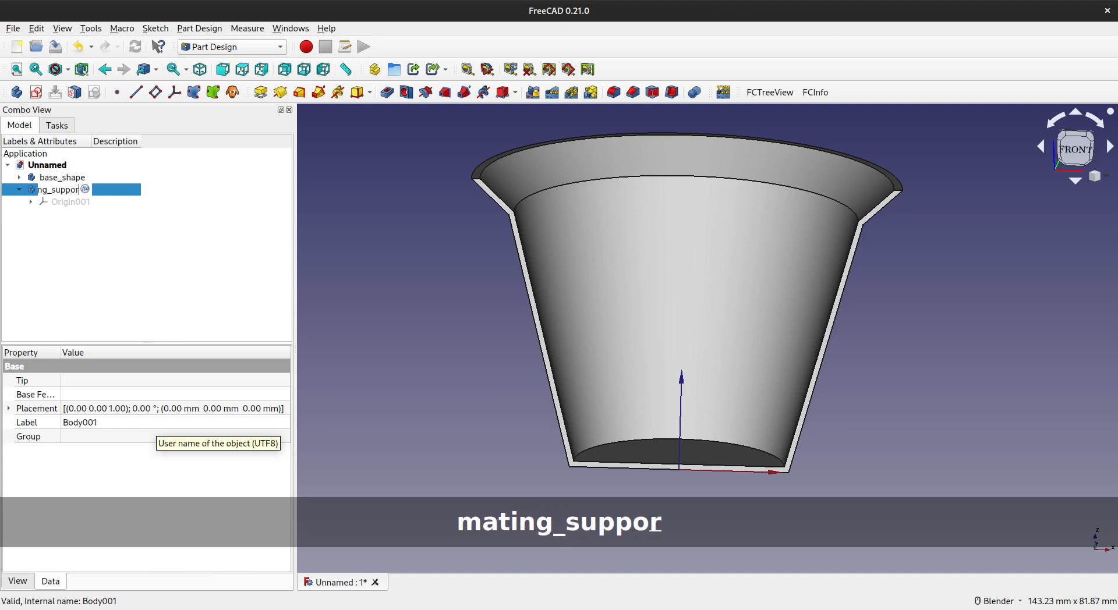
key("Return")
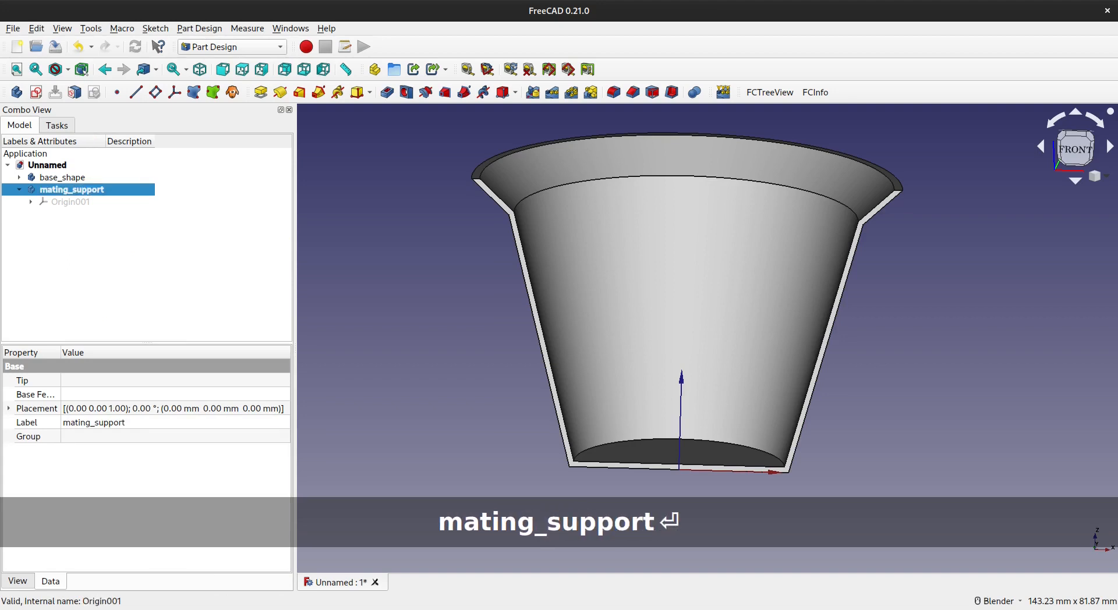
left_click(104, 254)
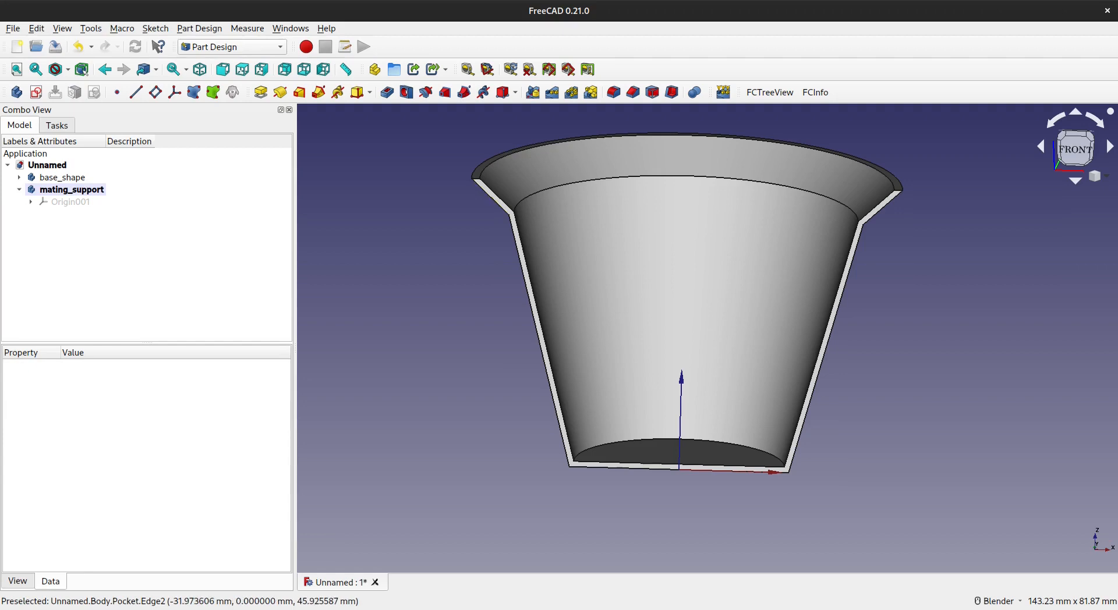
Step: Create a sub-shape binder of the cup's cut cross-section face in the mating_support body
scroll(492, 197, "up", 4)
scroll(492, 197, "down", 4)
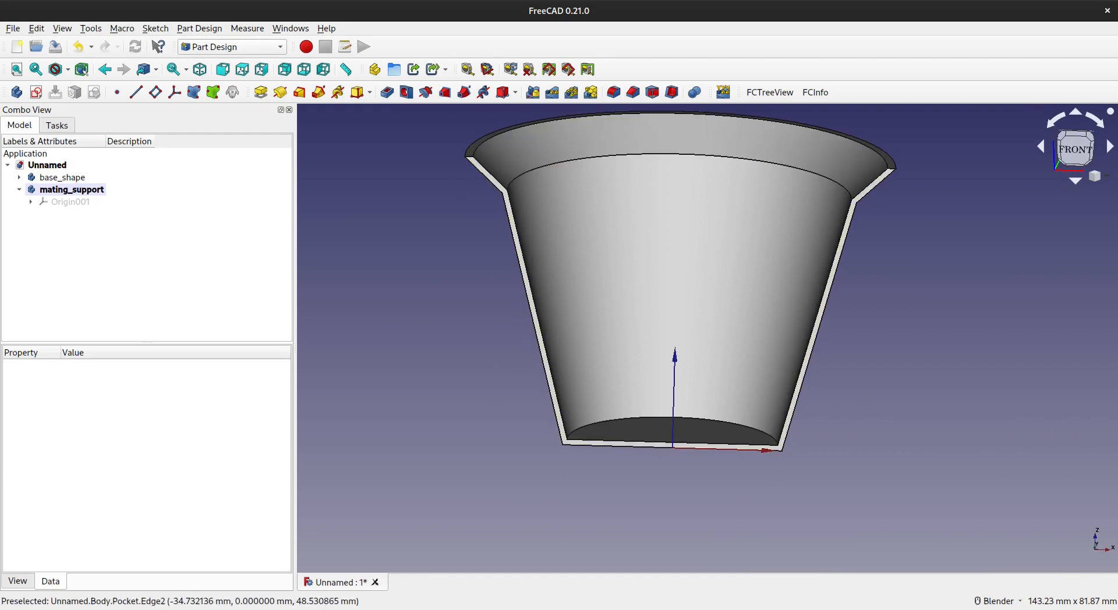
scroll(477, 169, "up", 2)
left_click(483, 172)
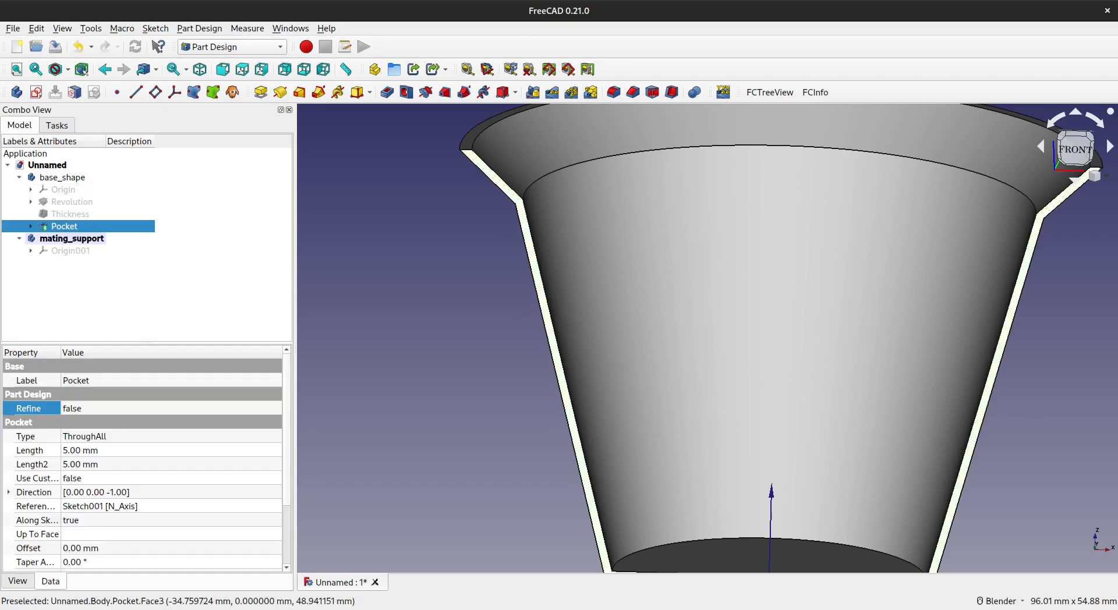
left_click(213, 92)
Step: Hide the base_shape body, leaving only the binder of the cross-section in view
left_click(62, 178)
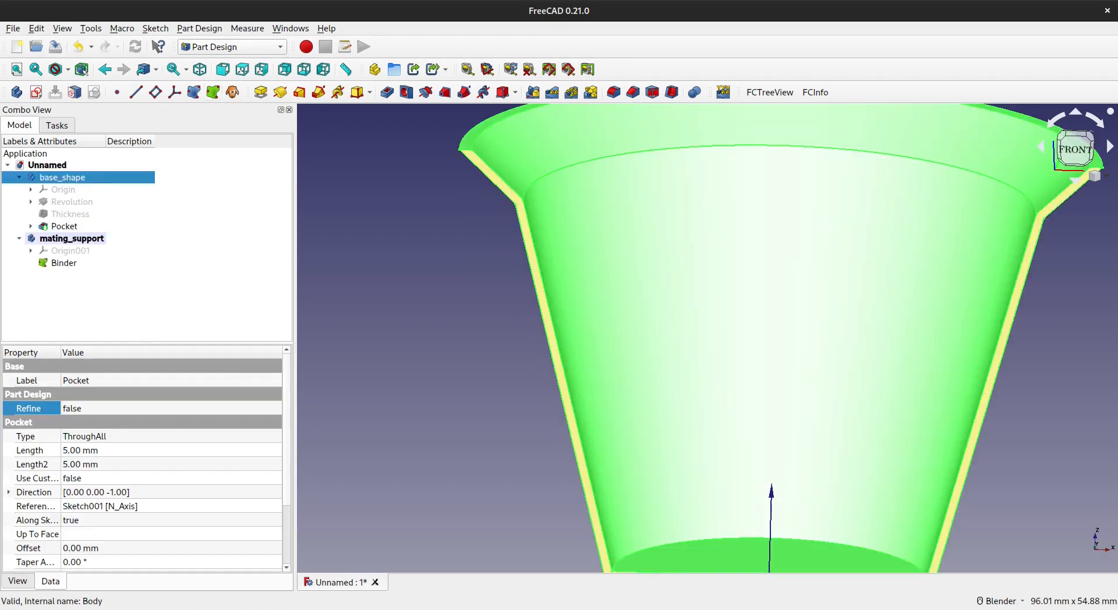
key("space")
scroll(436, 258, "down", 3)
middle_click_drag(489, 242, 566, 235, "shift")
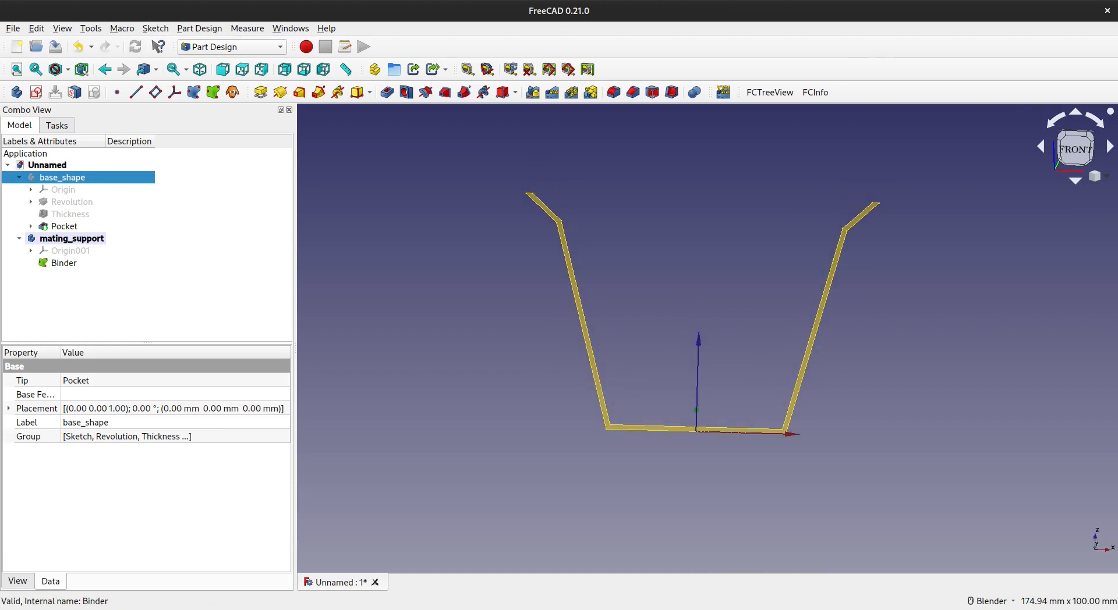
Step: Start a sketch on mating_support's XZ plane and link the binder's outer flare and sloped wall edges on the negative X side as external geometry
left_click(35, 92)
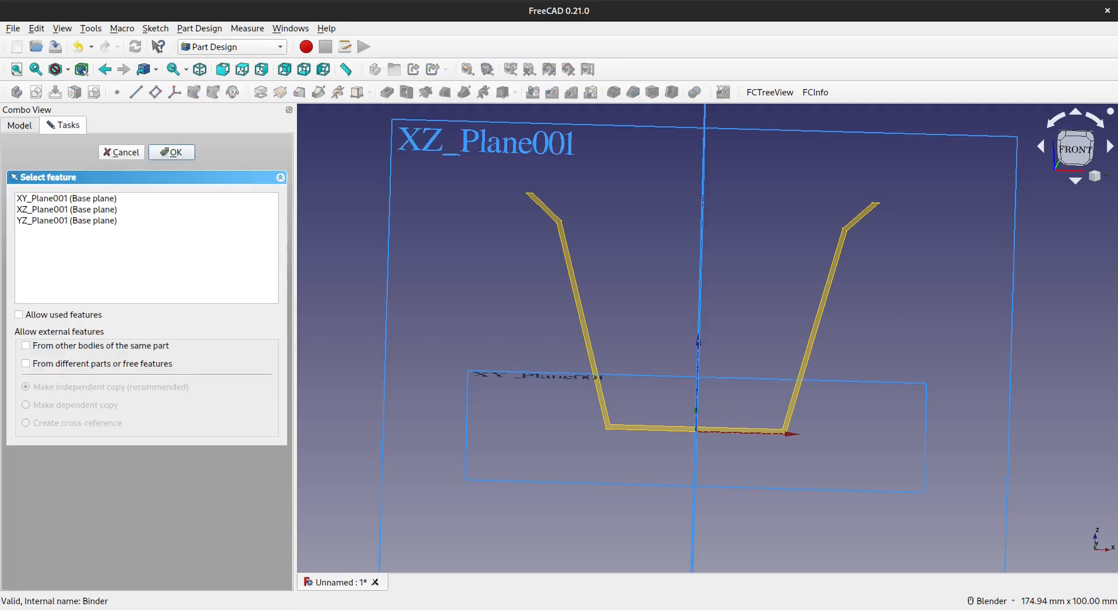
left_click(436, 140)
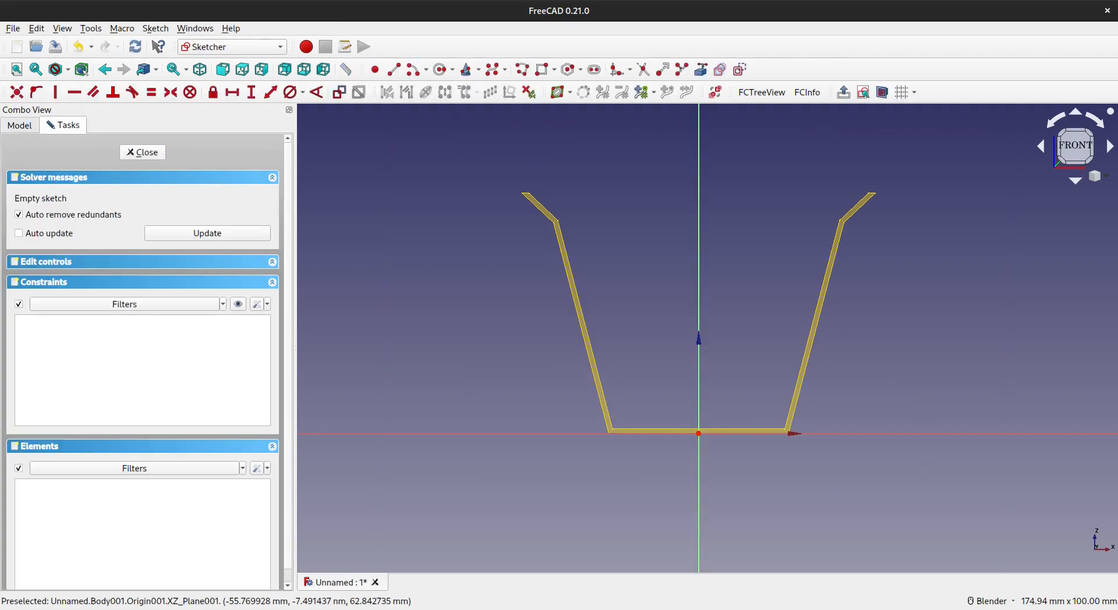
scroll(527, 212, "up", 4)
key("g")
key("x")
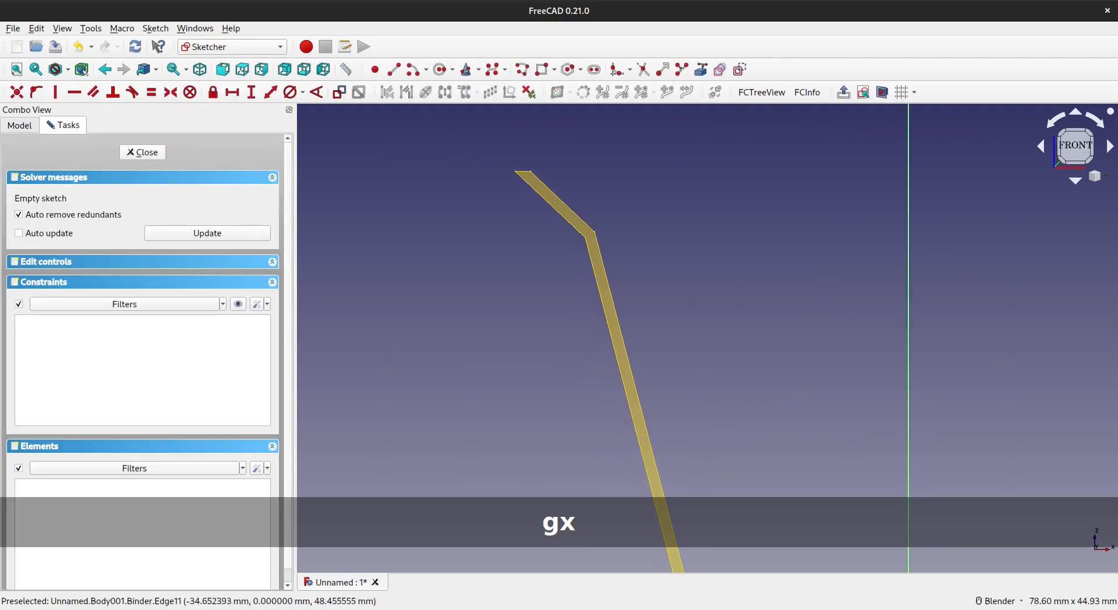
left_click(550, 203)
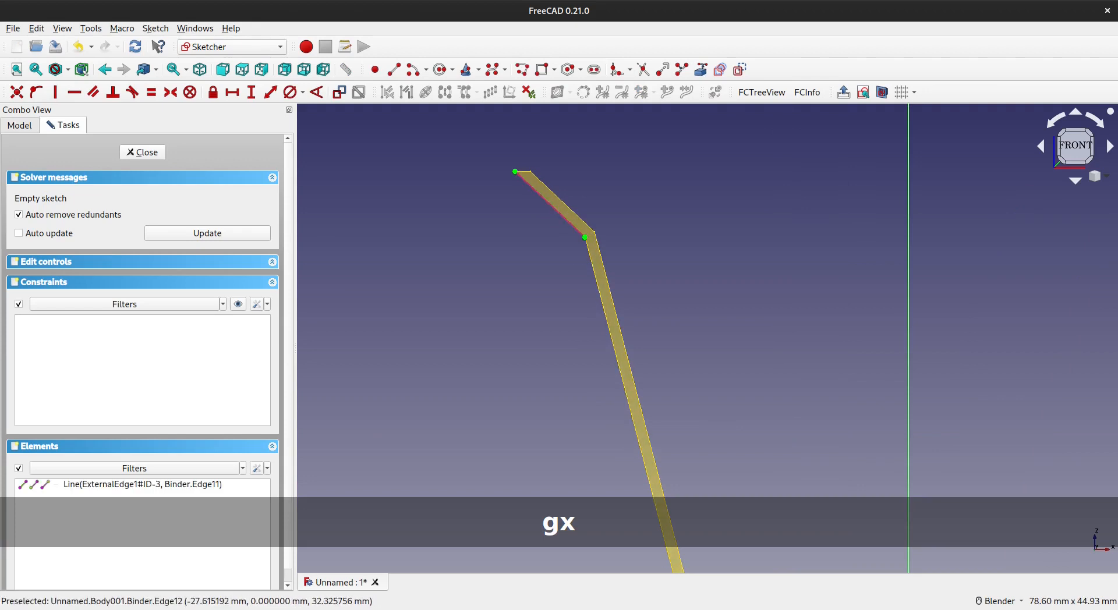
left_click(629, 386)
scroll(443, 198, "down", 5)
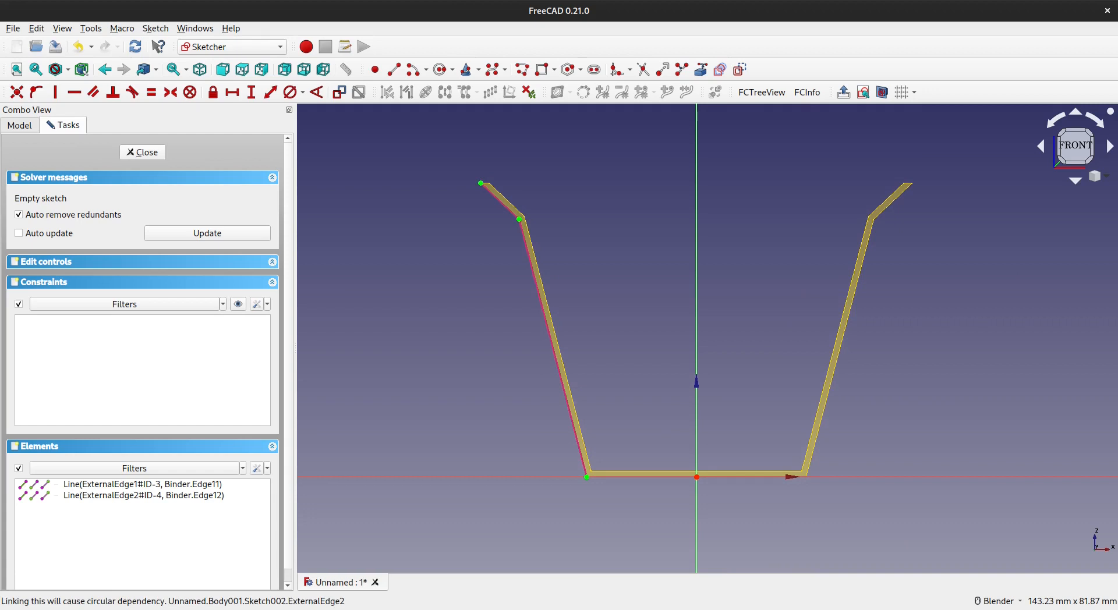
Step: Draw a polyline from the linked flare's outer rim point through the flare-wall corner and wall base to the sketch origin
key("g")
key("m")
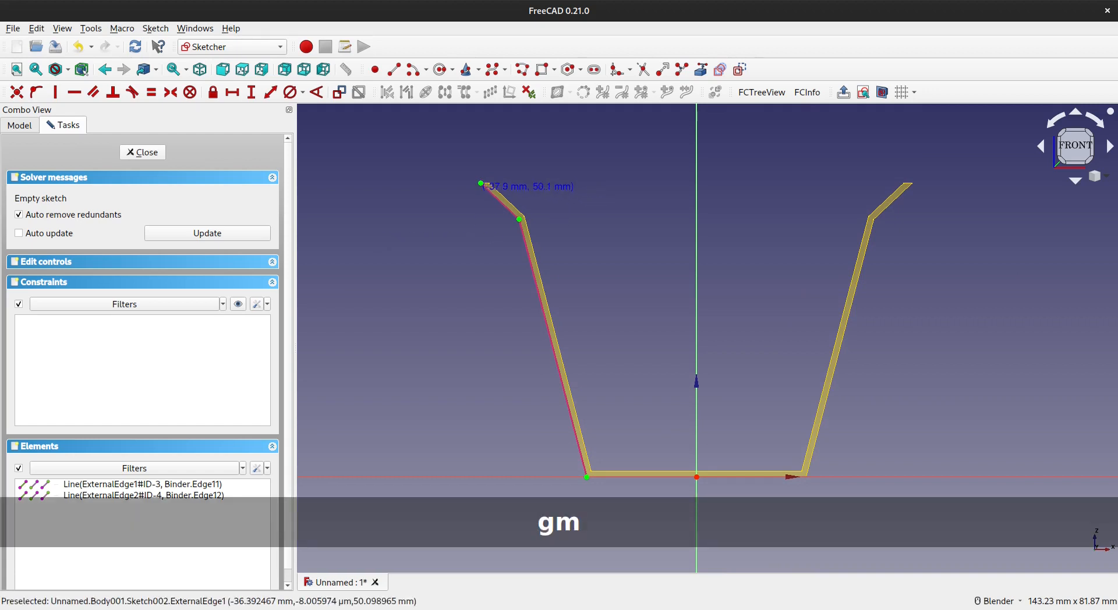
left_click(481, 183)
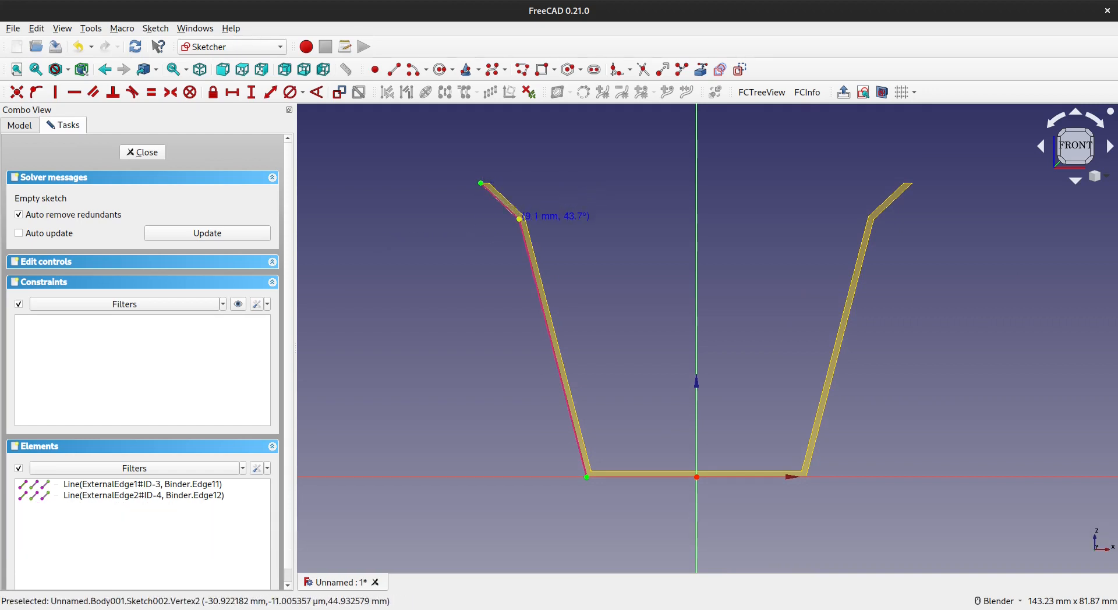
left_click(519, 219)
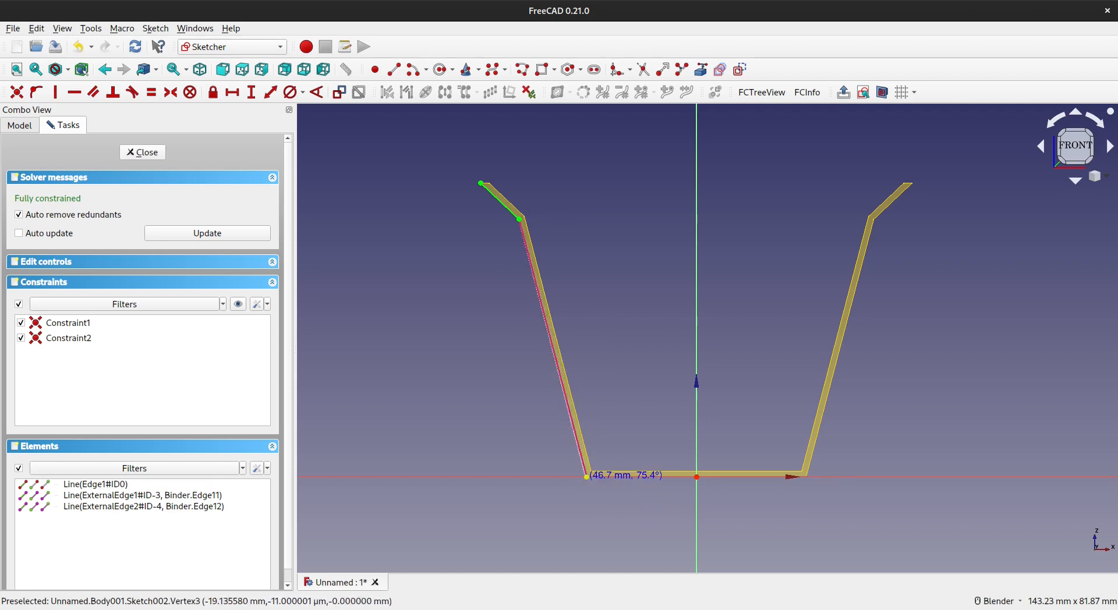
left_click(587, 477)
left_click(696, 476)
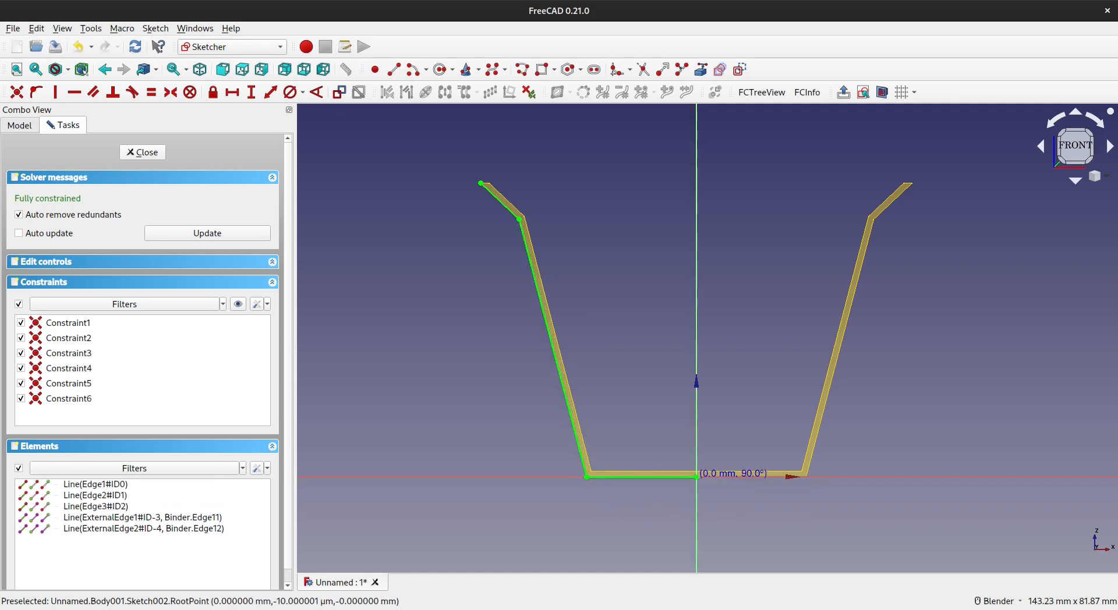
Step: Continue the polyline about 4.2 mm up the vertical axis, back along the wall and flare's inner side, closing it horizontally at the rim point
left_click(696, 453)
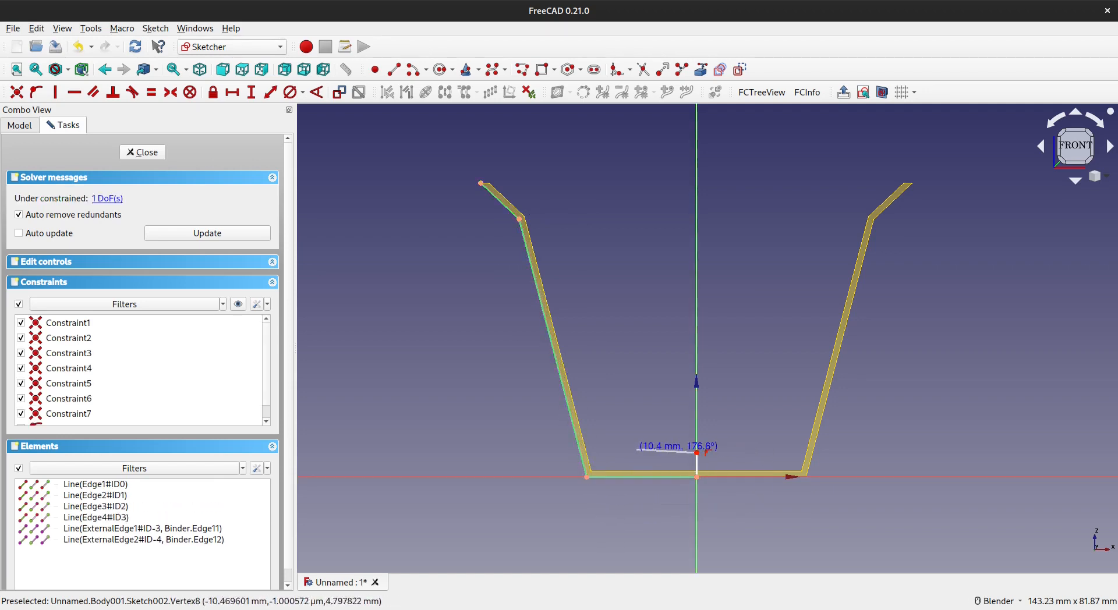
left_click(603, 453)
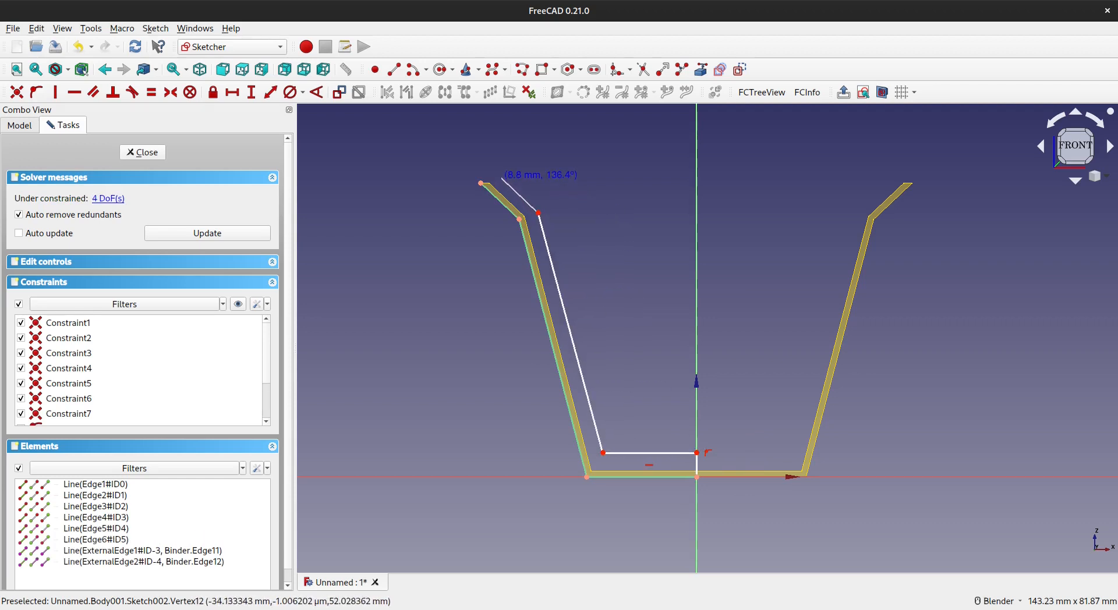
left_click(505, 182)
left_click(481, 183)
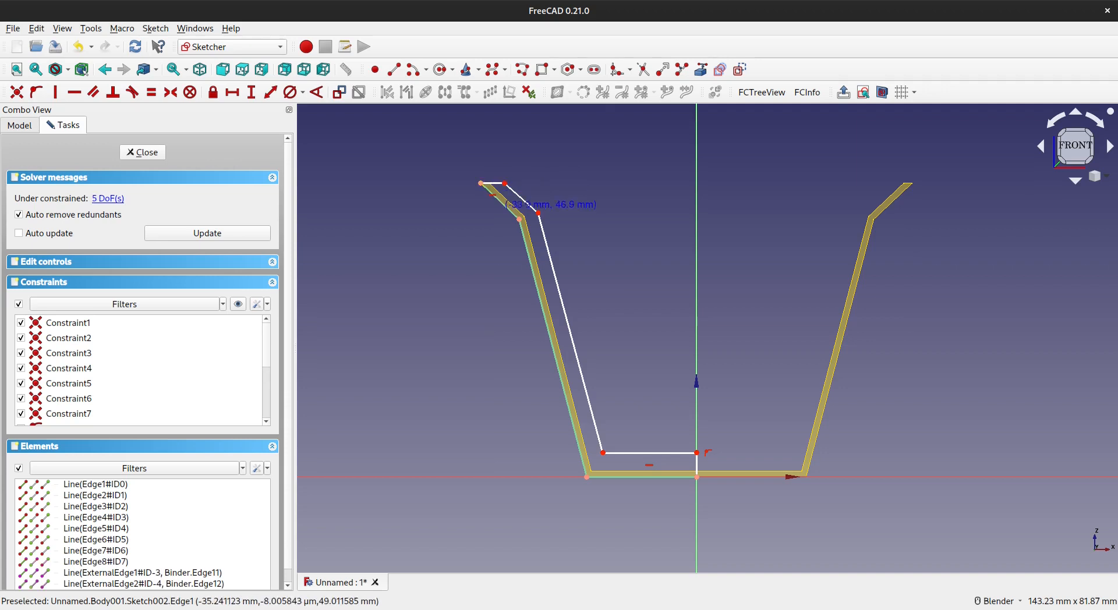
scroll(527, 203, "up", 3)
key("Escape")
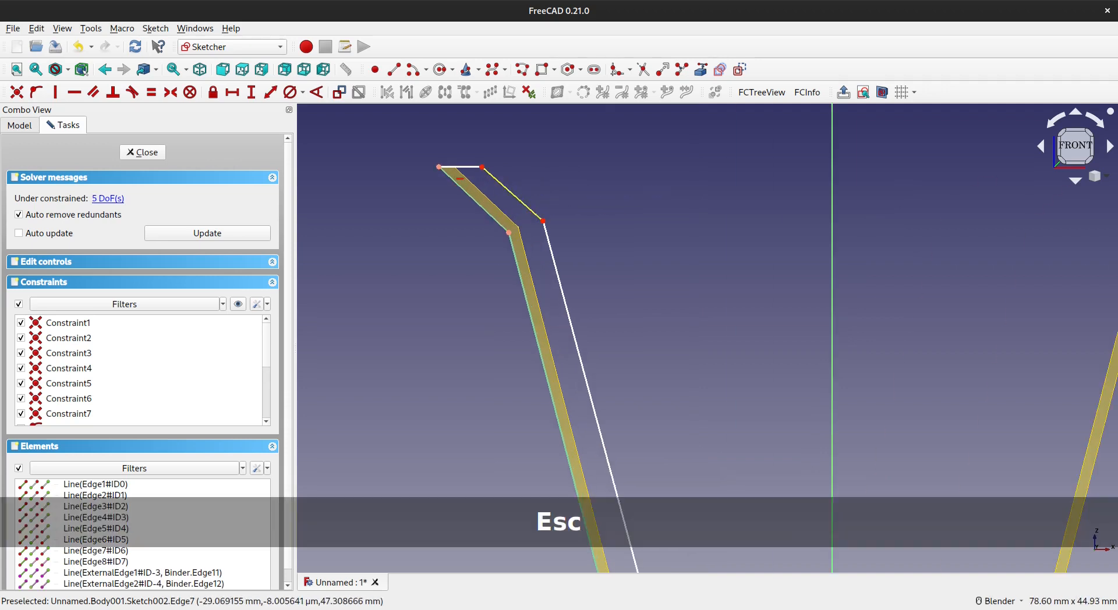
Step: Constrain the inner flare line and the inner wall line parallel to their matching outer lines
left_click(512, 194)
left_click(475, 200)
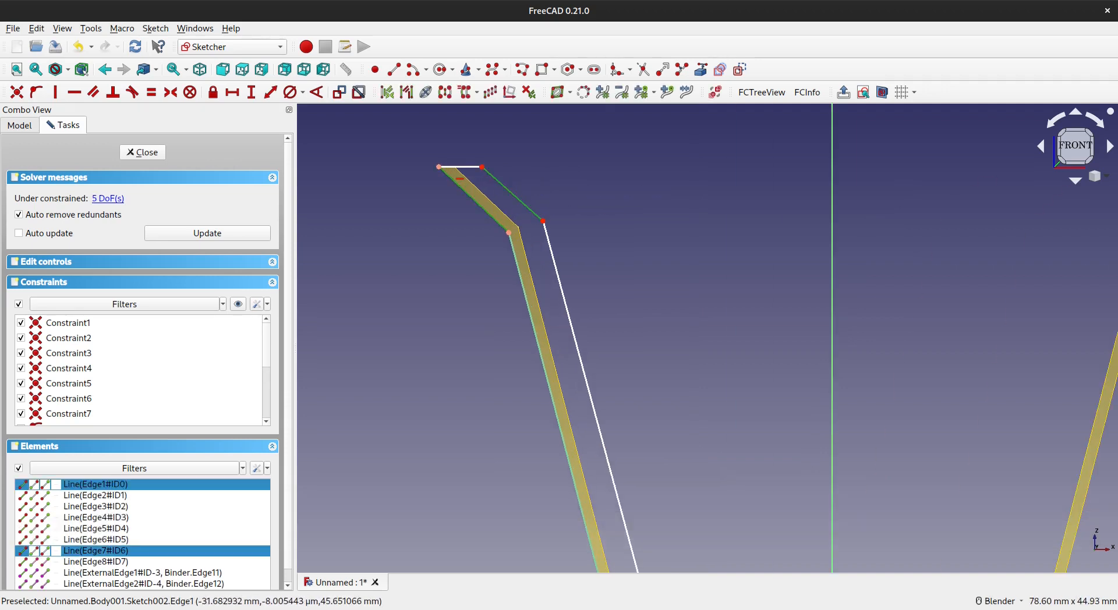
key("p")
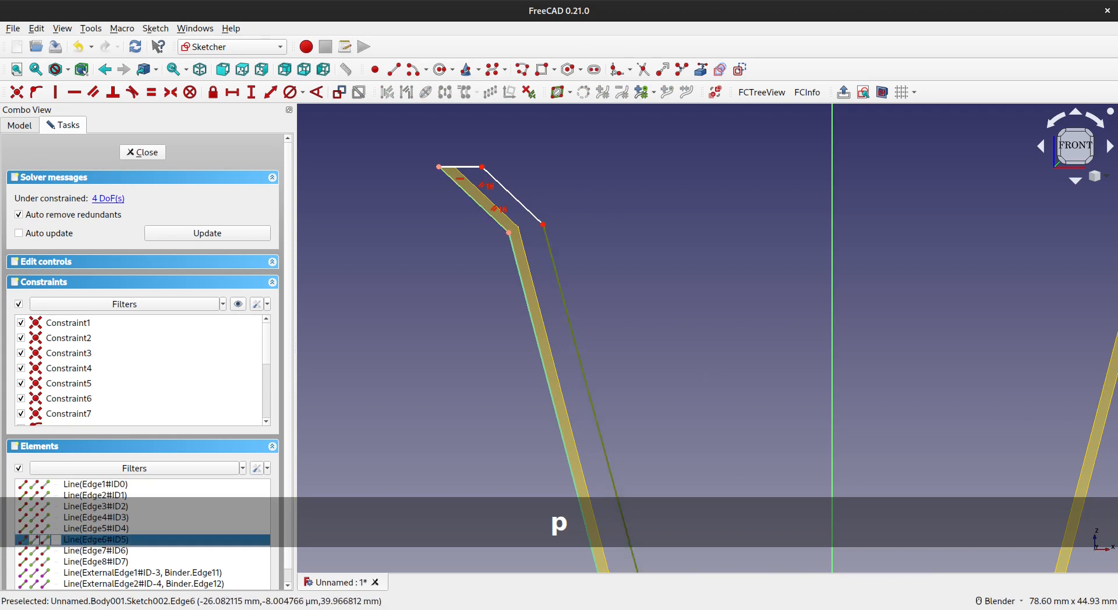
left_click(576, 349)
left_click(542, 360)
key("p")
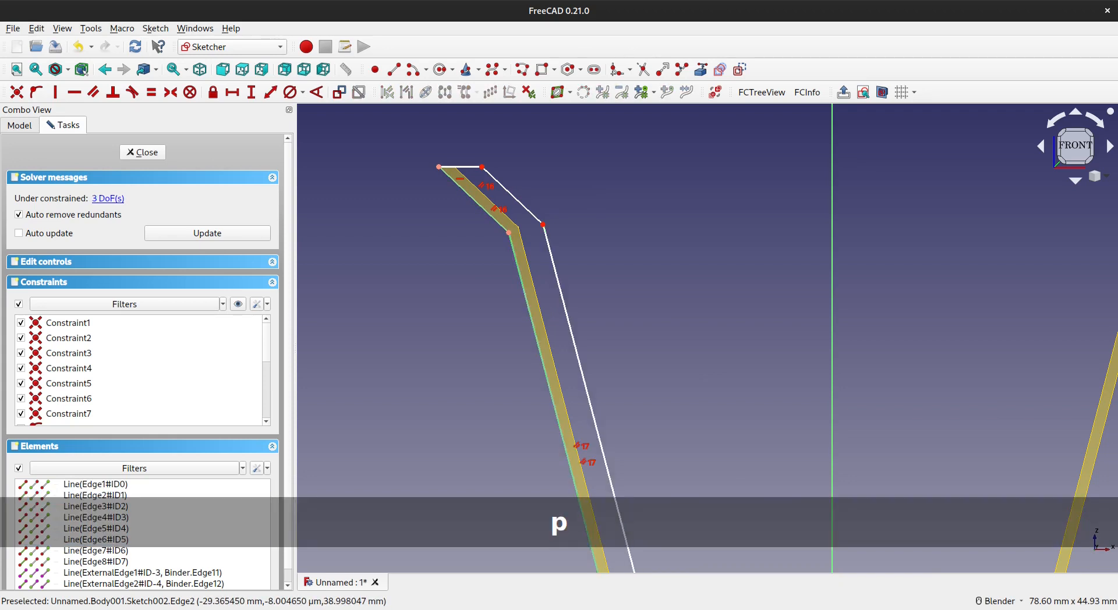
Step: Dimension the short vertical line at the origin to 3 mm, name the constraint width, and place its label clear of the profile
scroll(750, 416, "down", 3)
middle_click_drag(772, 546, 600, 382, "shift")
scroll(600, 383, "up", 4)
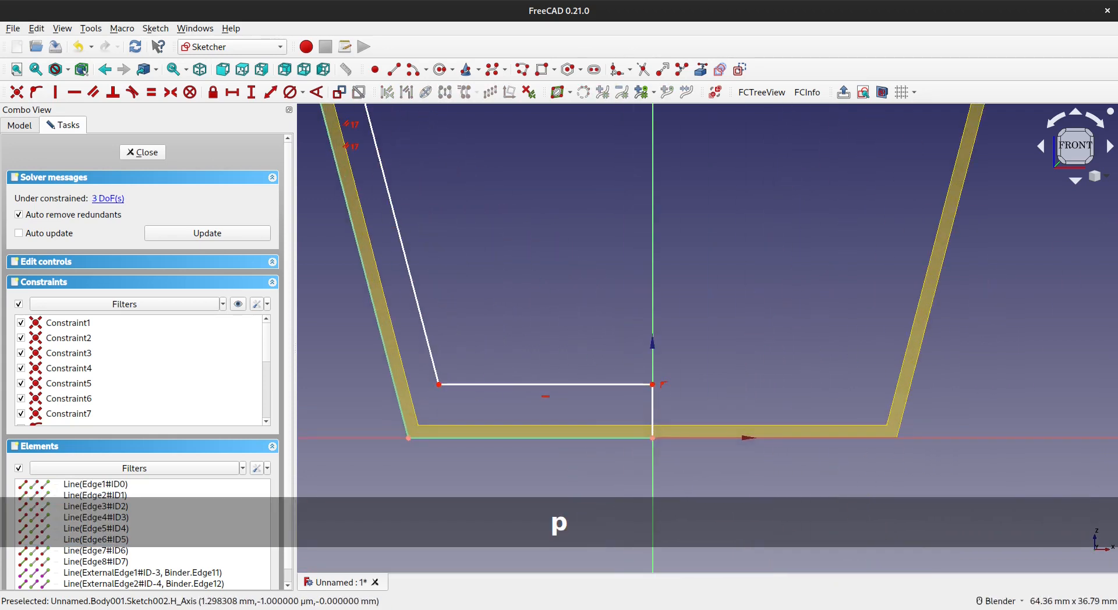
left_click(652, 402)
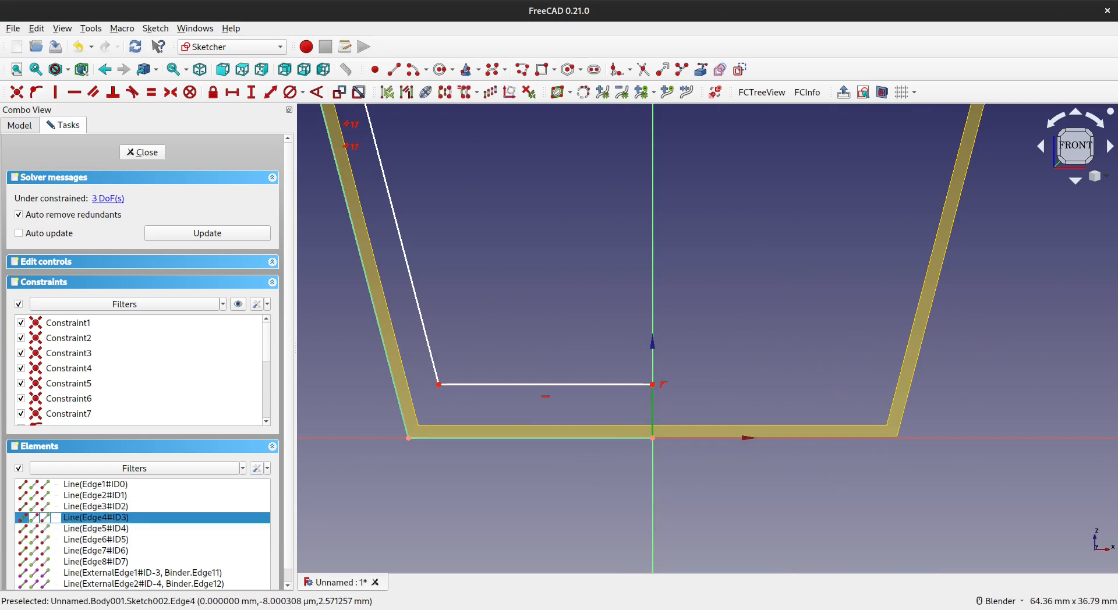
key("i")
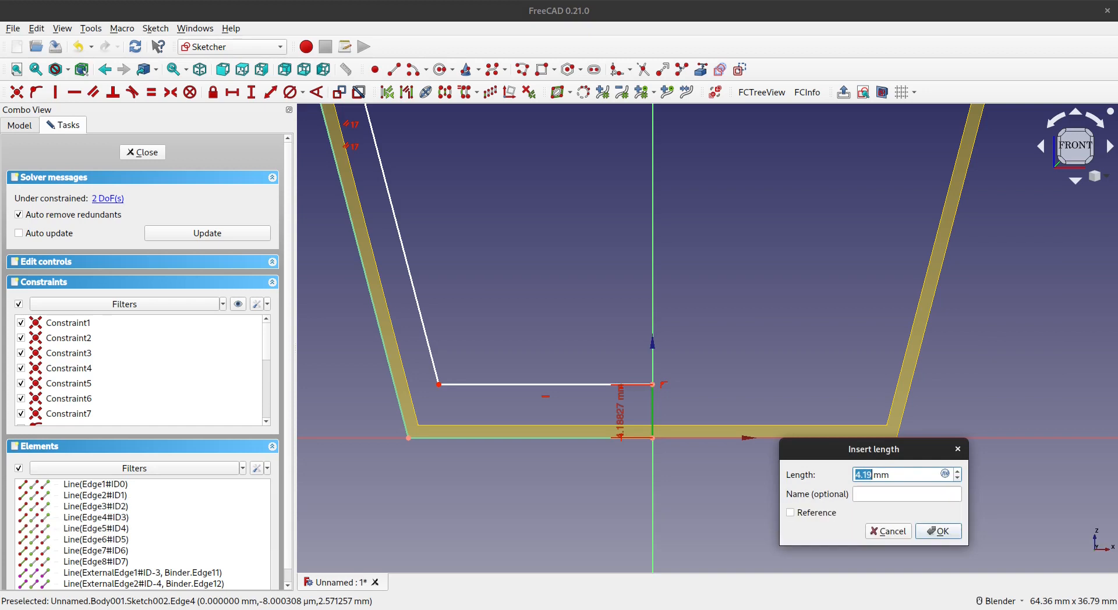
type("3")
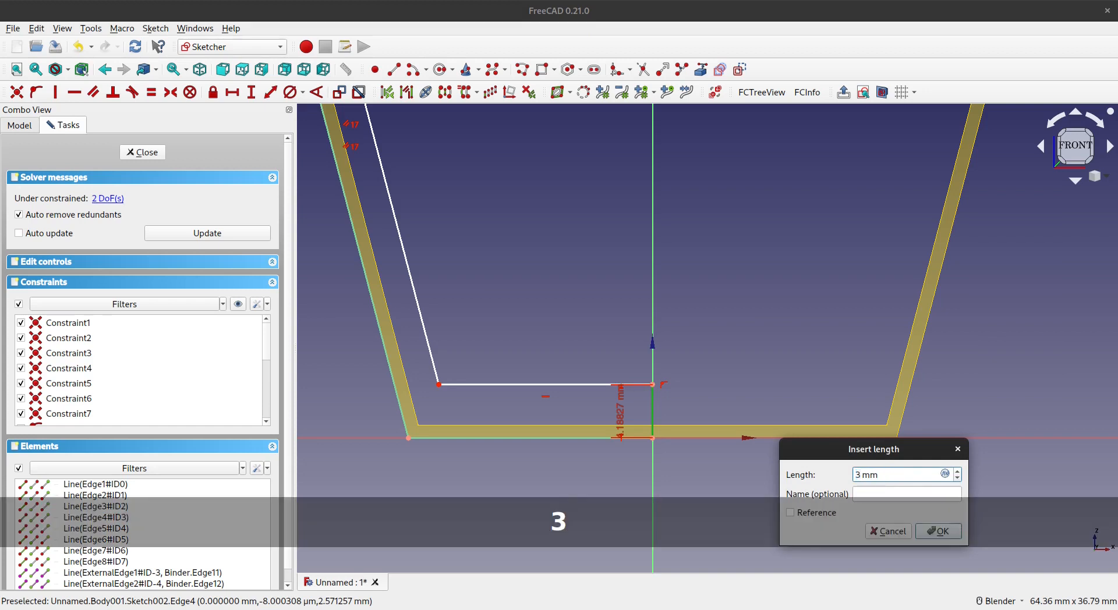
left_click(907, 494)
type("w")
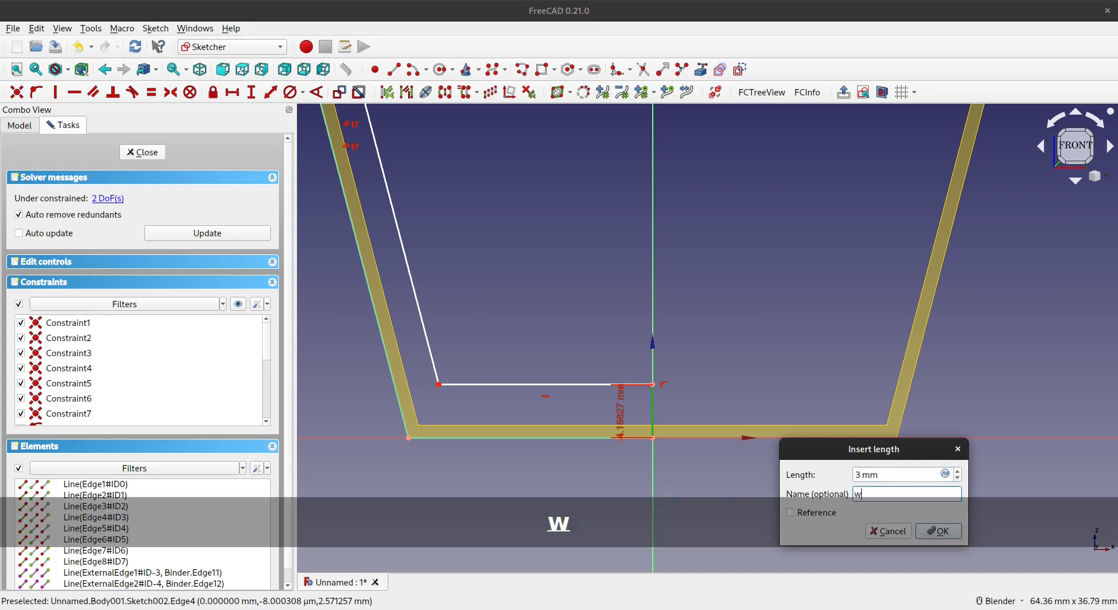
type("idth")
key("Return")
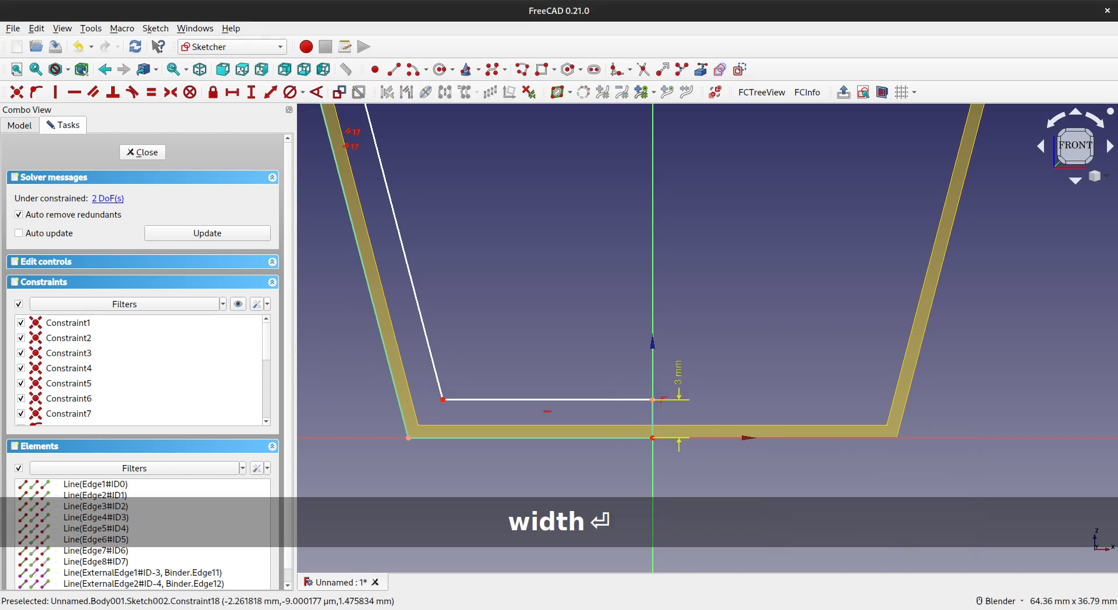
left_click_drag(679, 379, 713, 378)
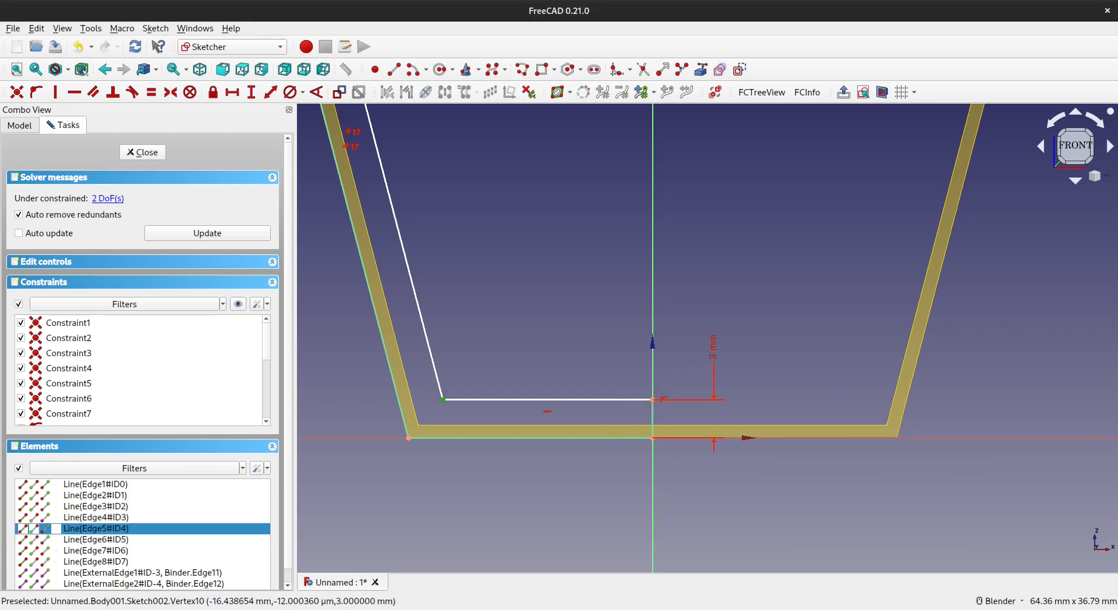
Step: Constrain the distance from the inner bottom corner to the outer wall line with the expression Constraints.width
left_click(401, 410)
key("k")
key("d")
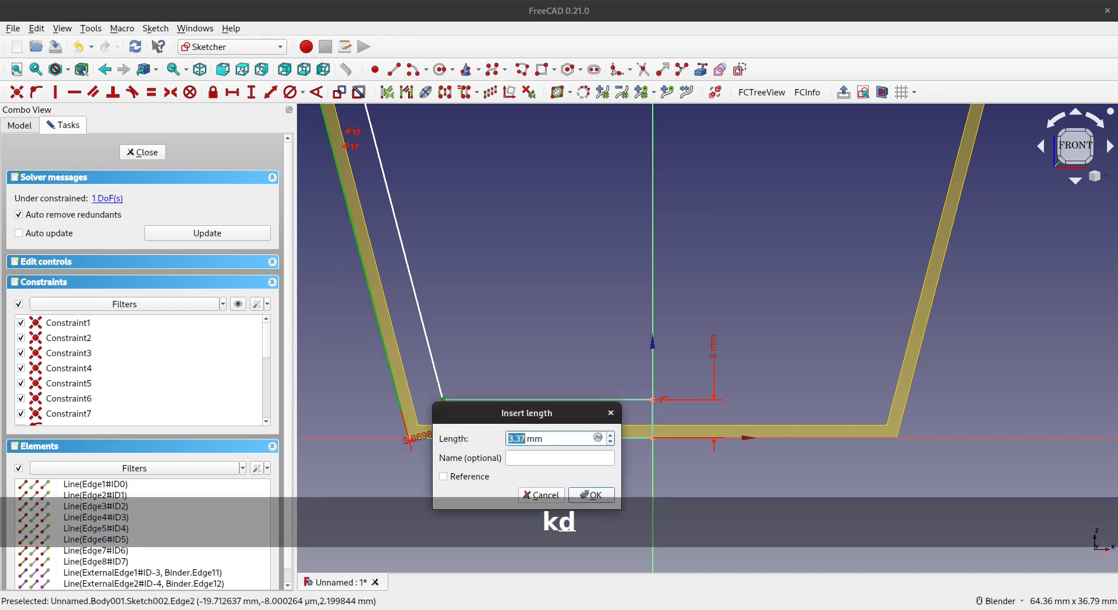
key("equal")
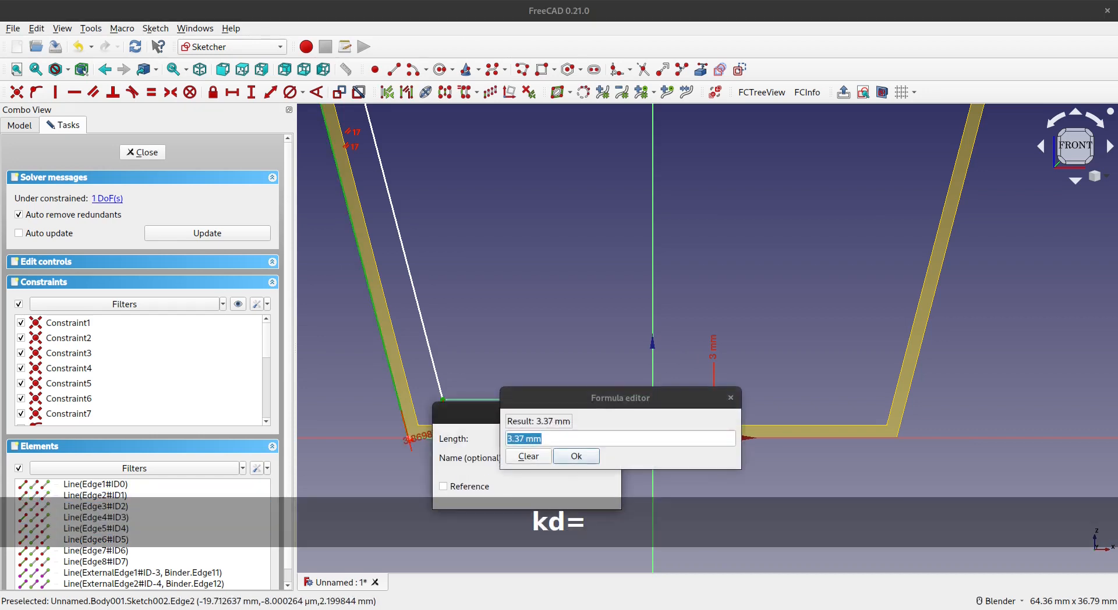
double_click(533, 439)
type("Con")
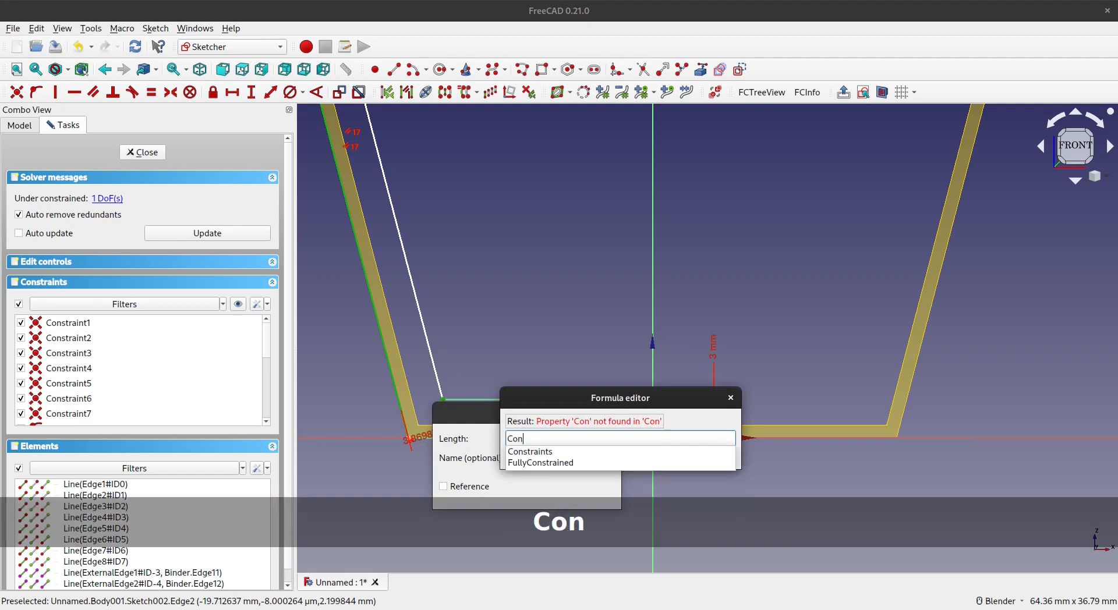
left_click(530, 452)
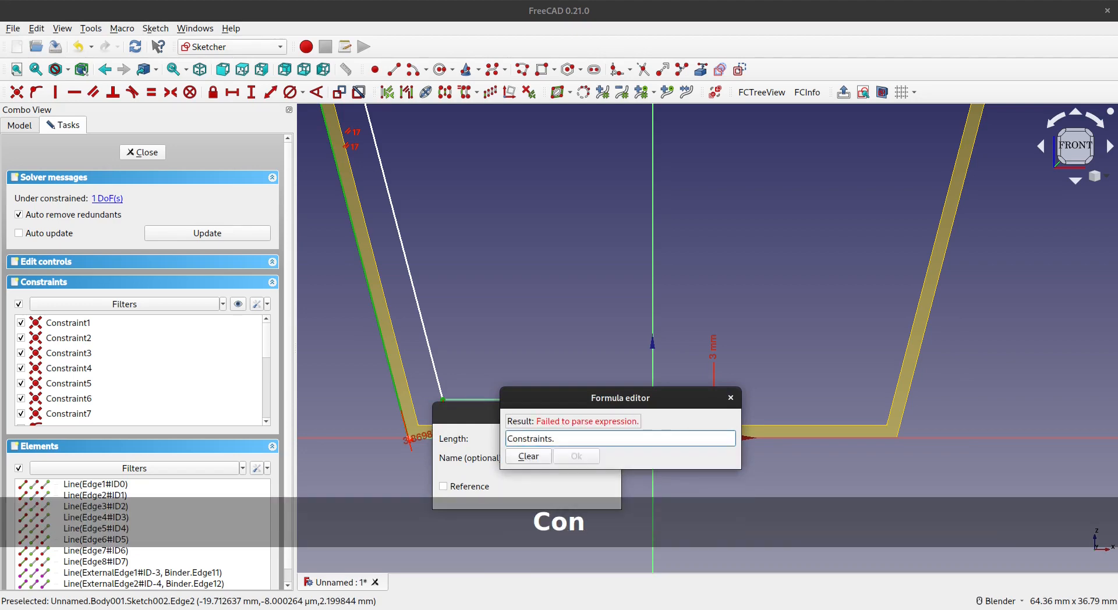
type("w")
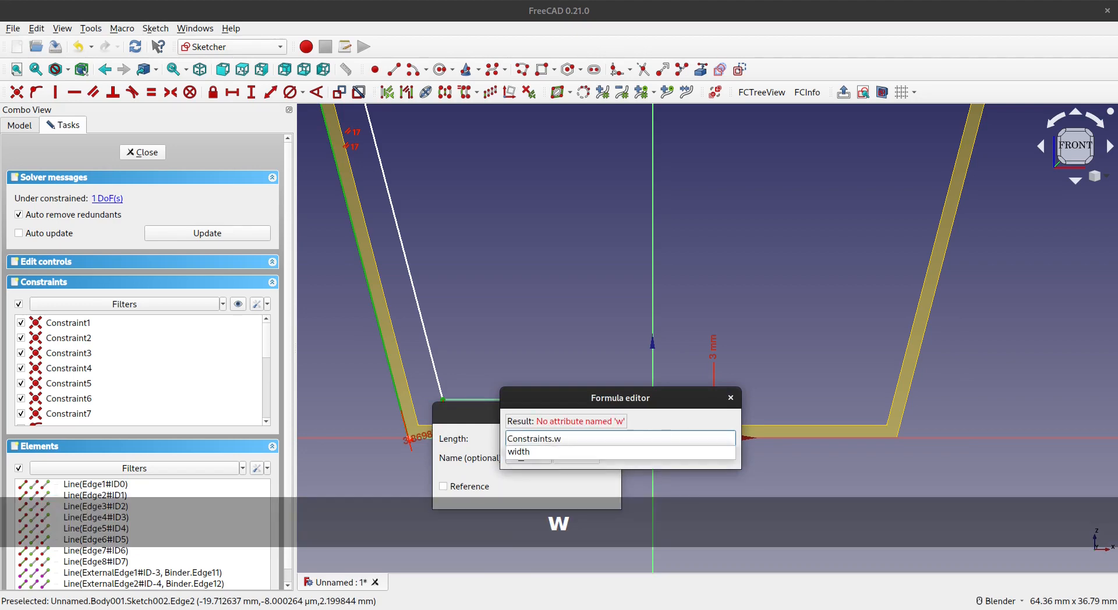
left_click(524, 452)
left_click(576, 457)
left_click(591, 495)
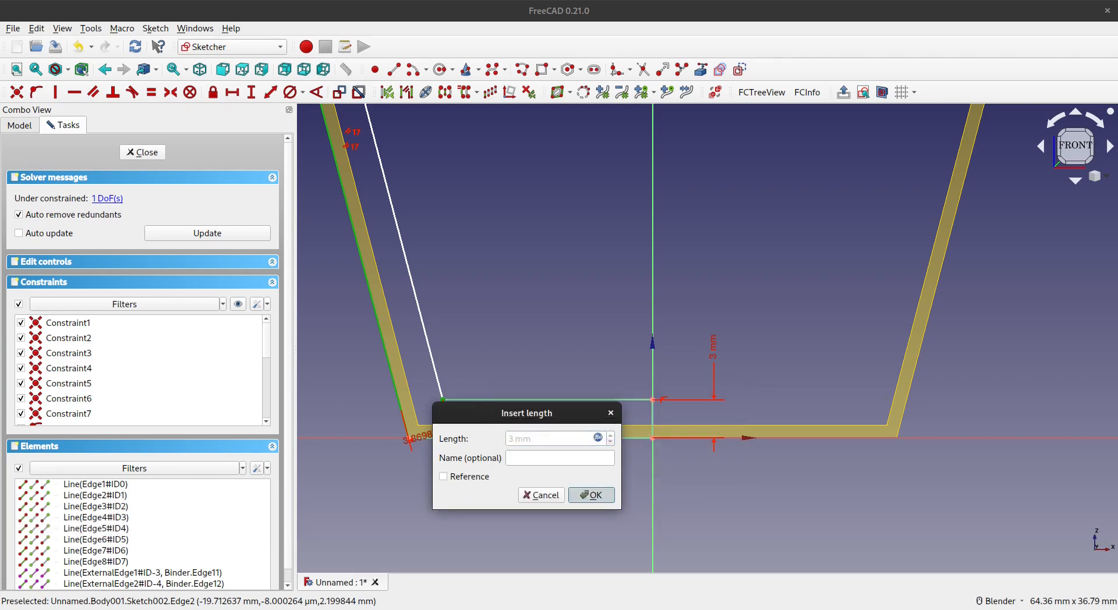
Step: Constrain the distance from the outer flare-wall corner to the inner flare line with the expression Constraints.width
scroll(434, 300, "down", 1)
scroll(477, 431, "down", 2)
middle_click_drag(478, 431, 606, 546, "shift")
scroll(496, 211, "up", 3)
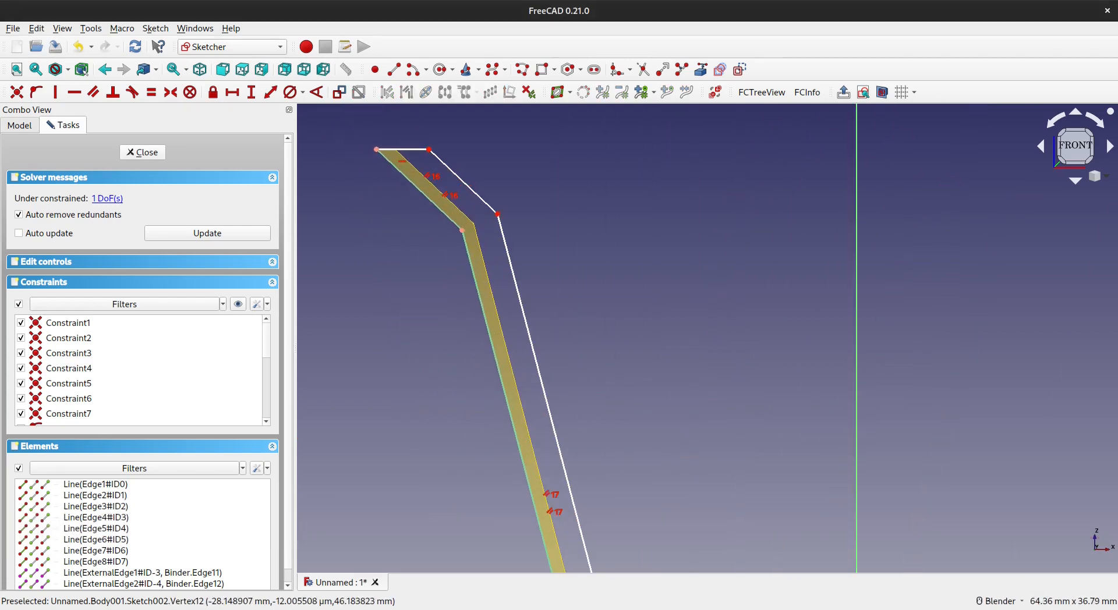
left_click(462, 231)
left_click(486, 204)
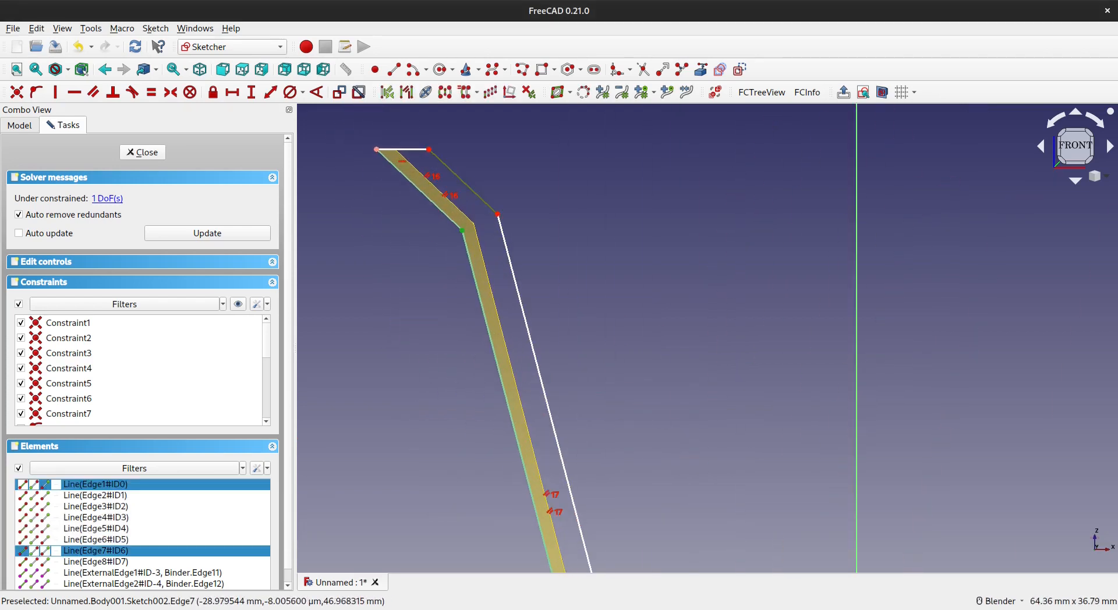
key("k")
key("d")
key("equal")
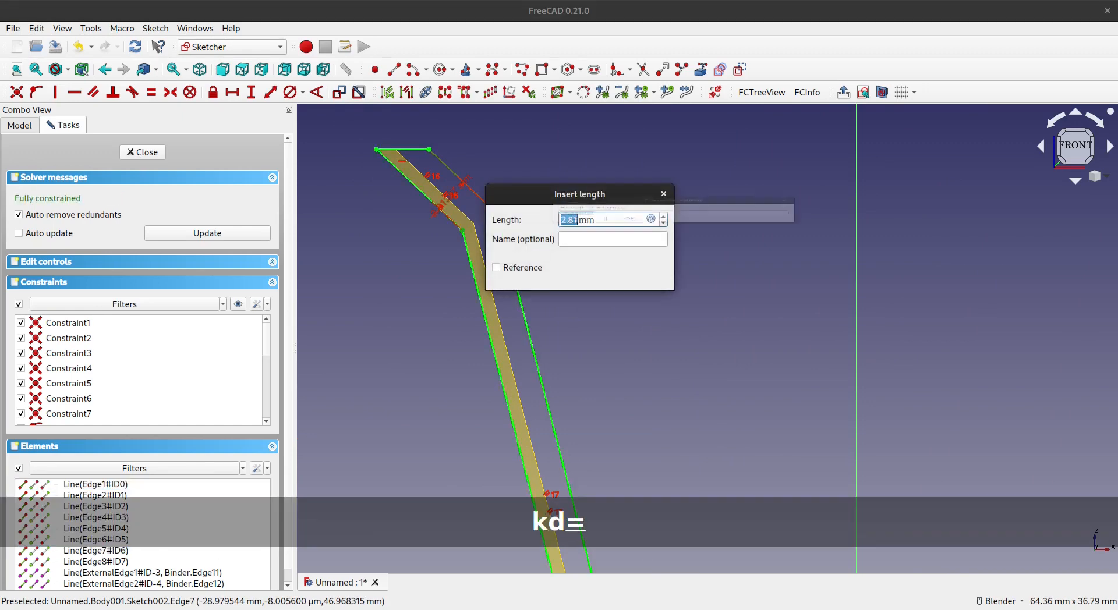
type("Con")
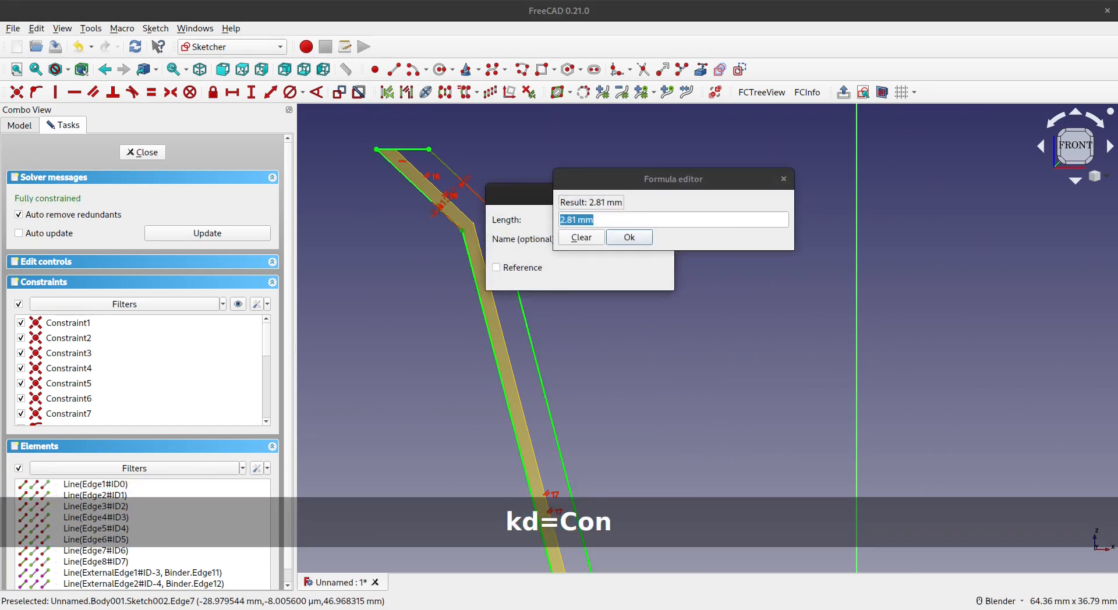
type("Con")
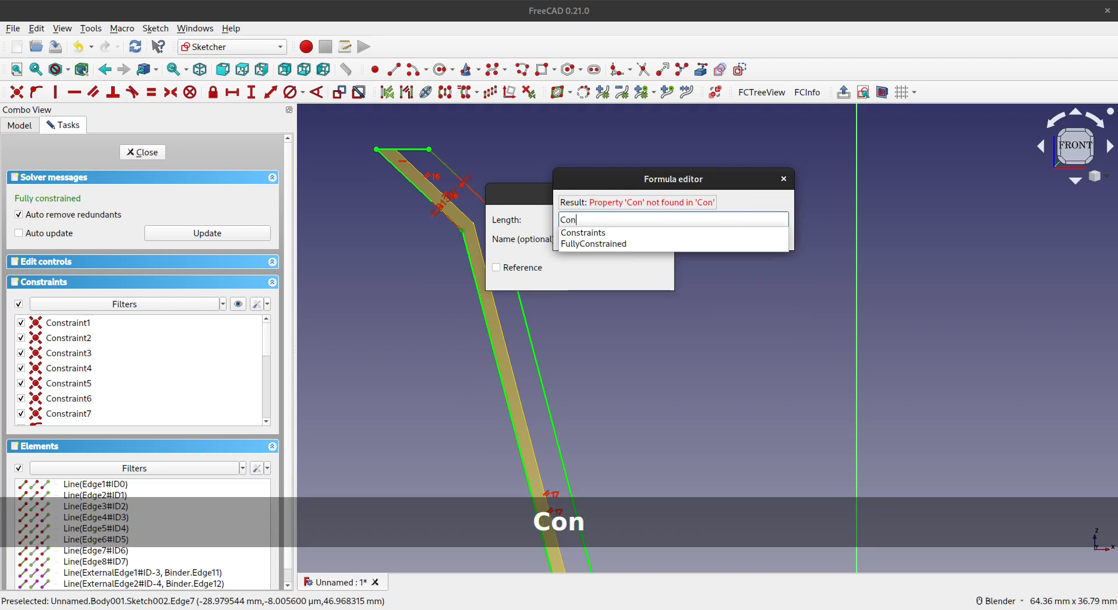
key("Down")
key("Return")
key("Down")
key("Return")
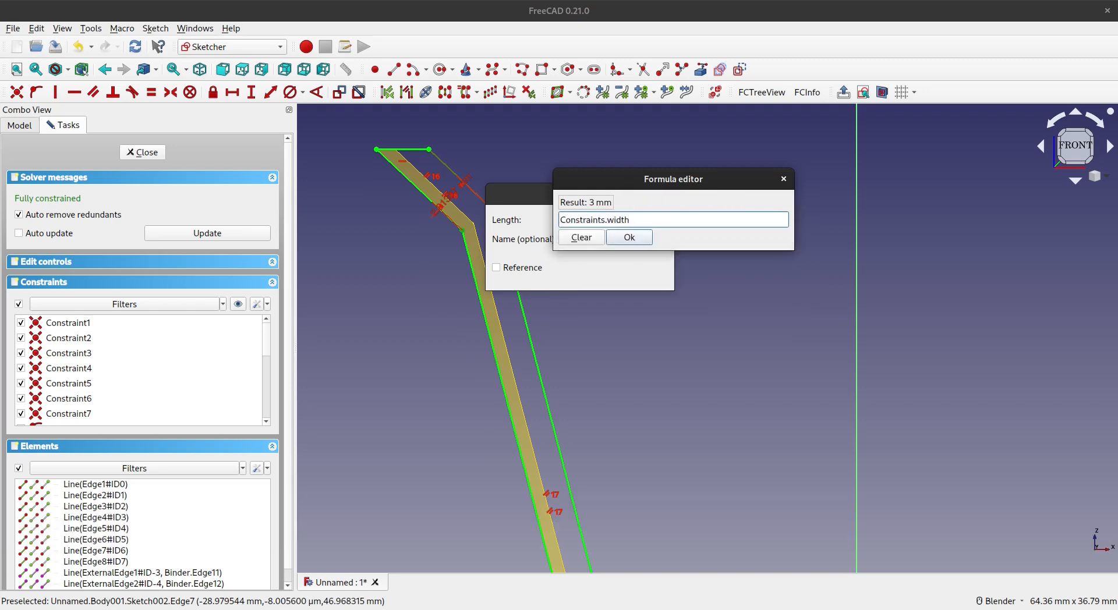
key("Return")
left_click(647, 275)
Step: Finish the support profile sketch and pad it 40 mm in the reversed direction
scroll(647, 274, "down", 4)
mouse_move(742, 467)
middle_mouse_down("shift")
mouse_move(707, 359)
mouse_move(716, 445)
mouse_move(683, 403)
middle_mouse_up("shift")
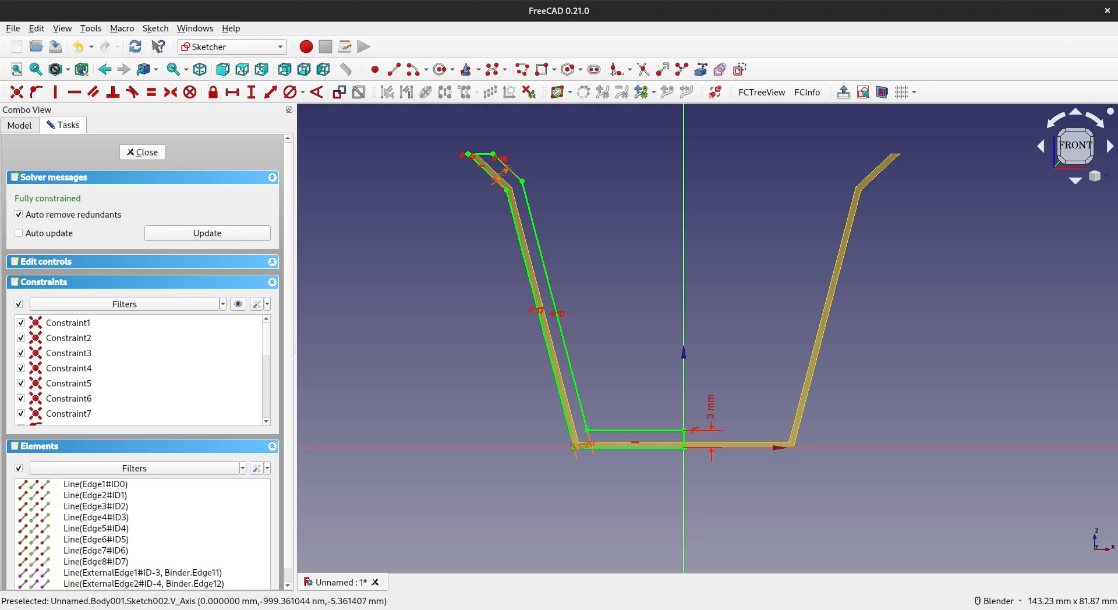
key("Escape")
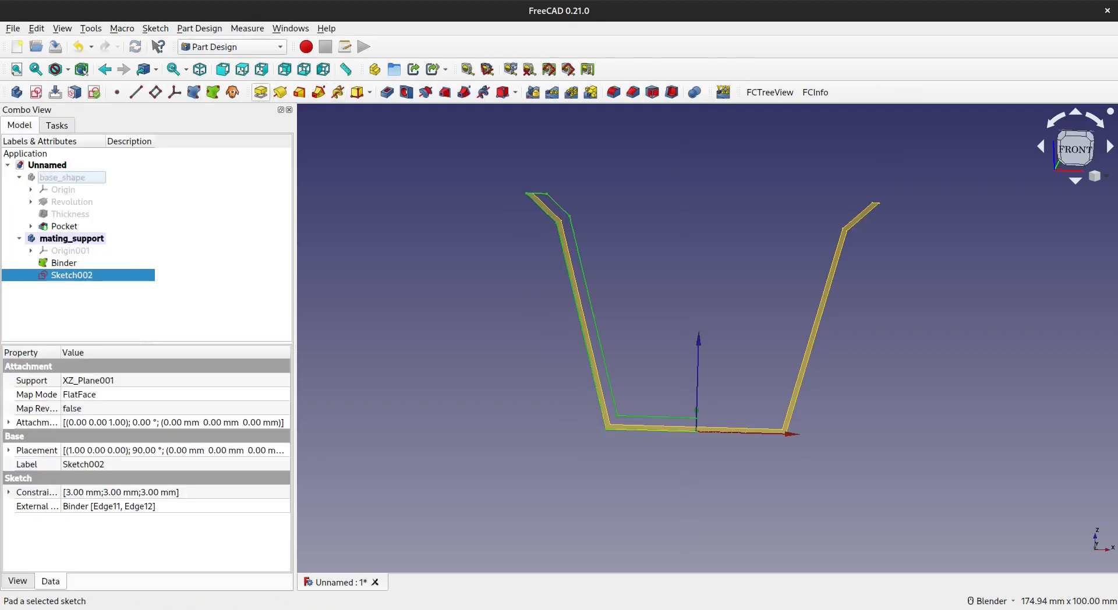
left_click(260, 92)
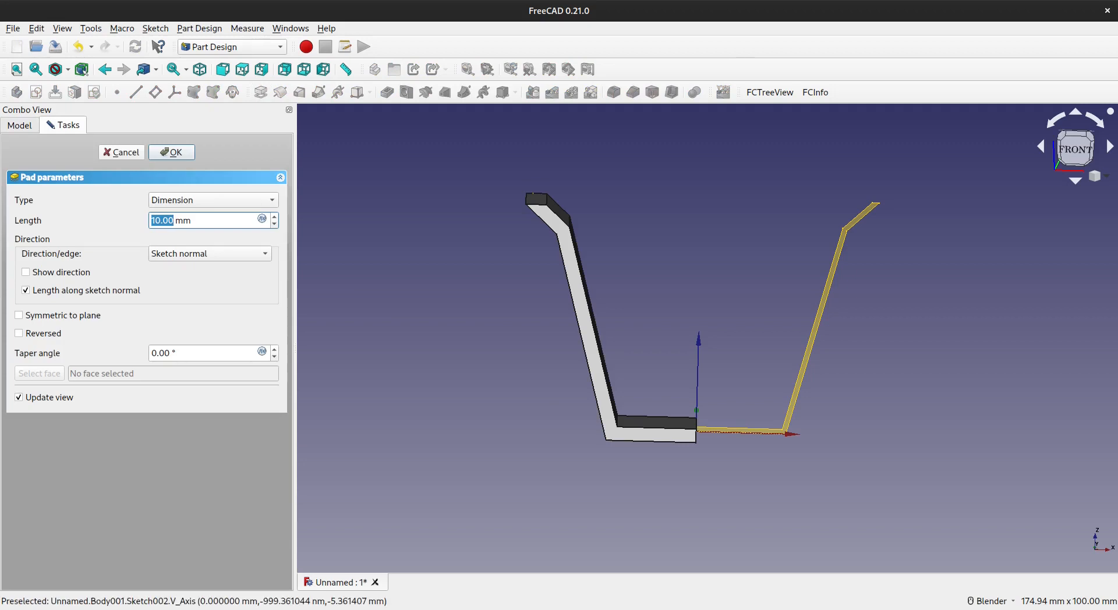
left_click(19, 334)
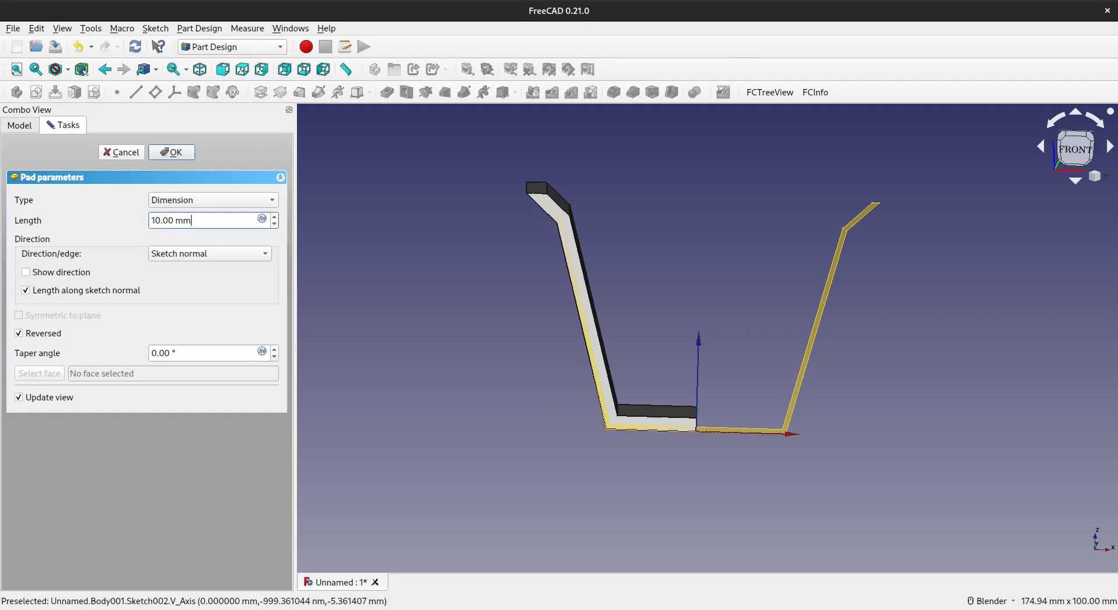
type("40")
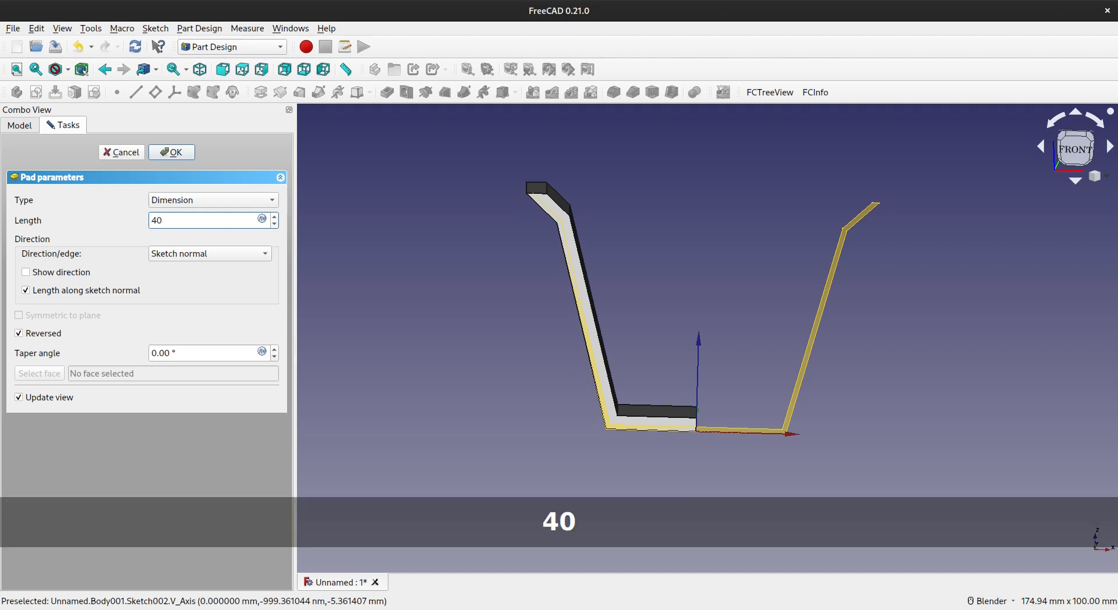
key("Return")
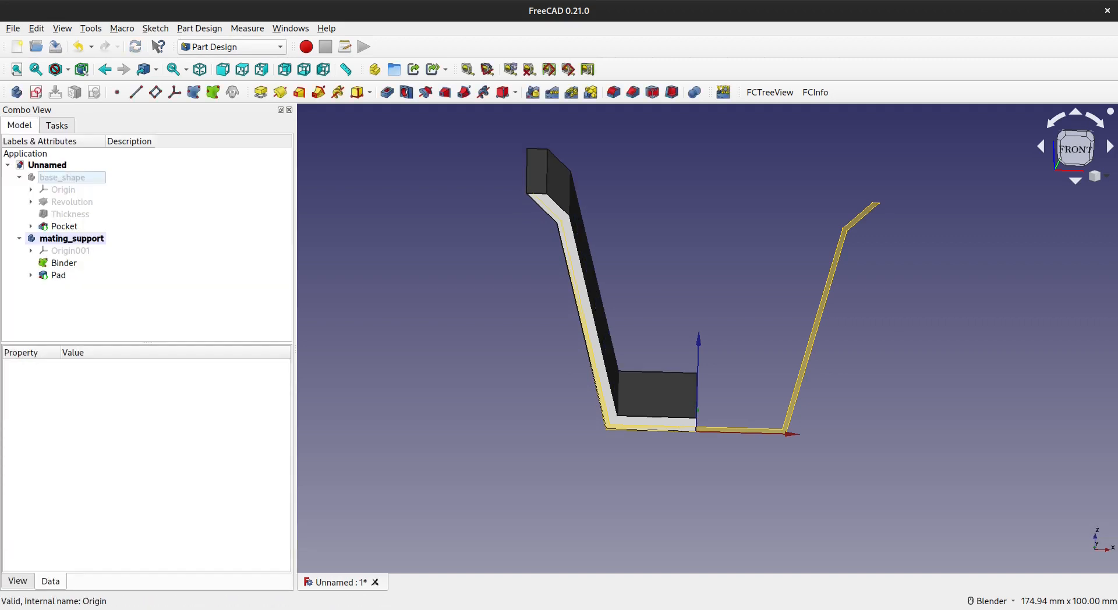
Step: Show the base_shape body to examine how the padded support sits against the cup, and hide it again
key("space")
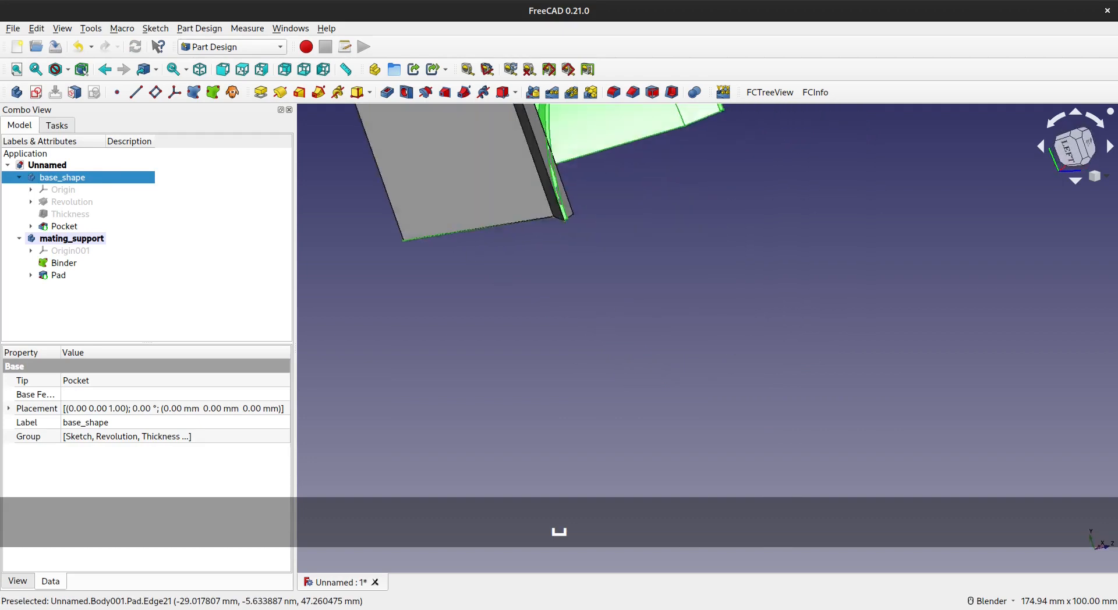
scroll(507, 189, "down", 3)
middle_click_drag(506, 189, 757, 302, "shift")
middle_click_drag(757, 302, 693, 189)
middle_click_drag(727, 333, 683, 315, "shift")
middle_click_drag(683, 315, 677, 300)
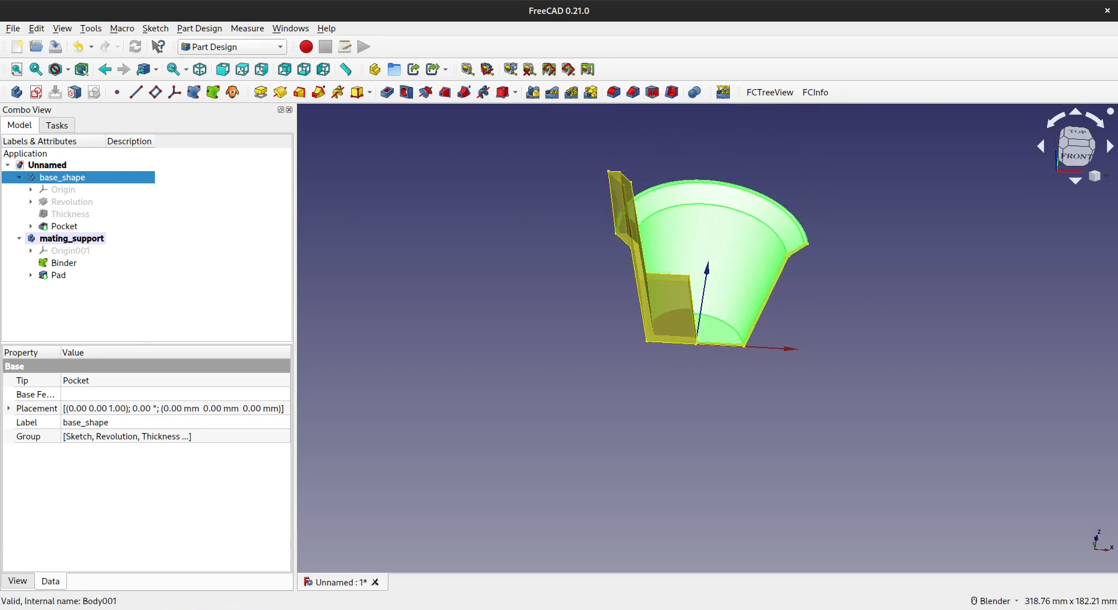
key("space")
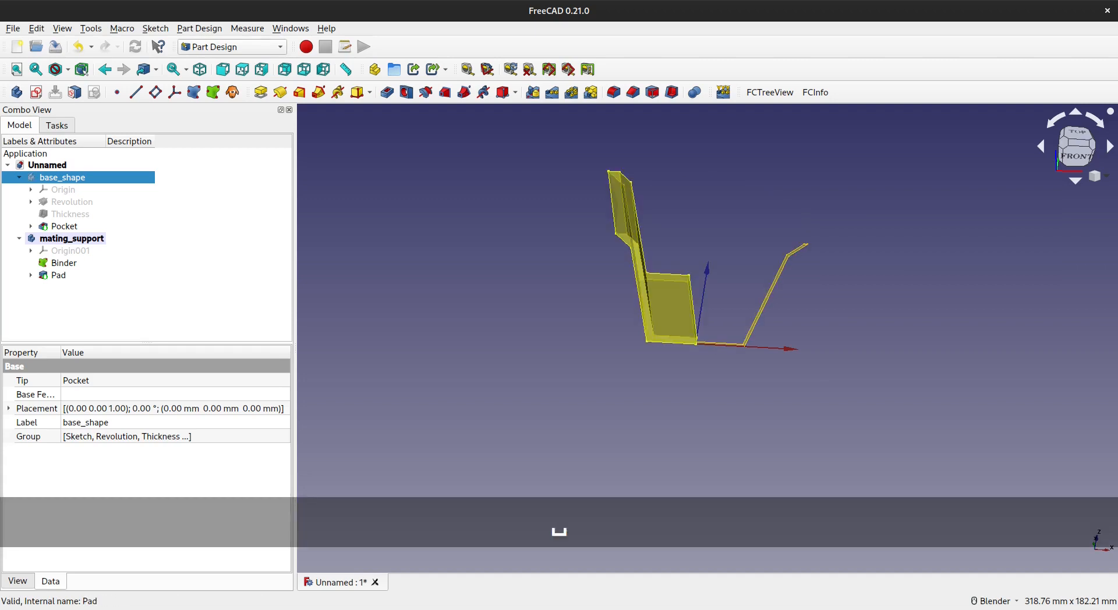
Step: Hide the Binder and mirror the Pad about the vertical sketch axis
left_click(58, 276)
left_click(63, 263)
key("space")
left_click(58, 276)
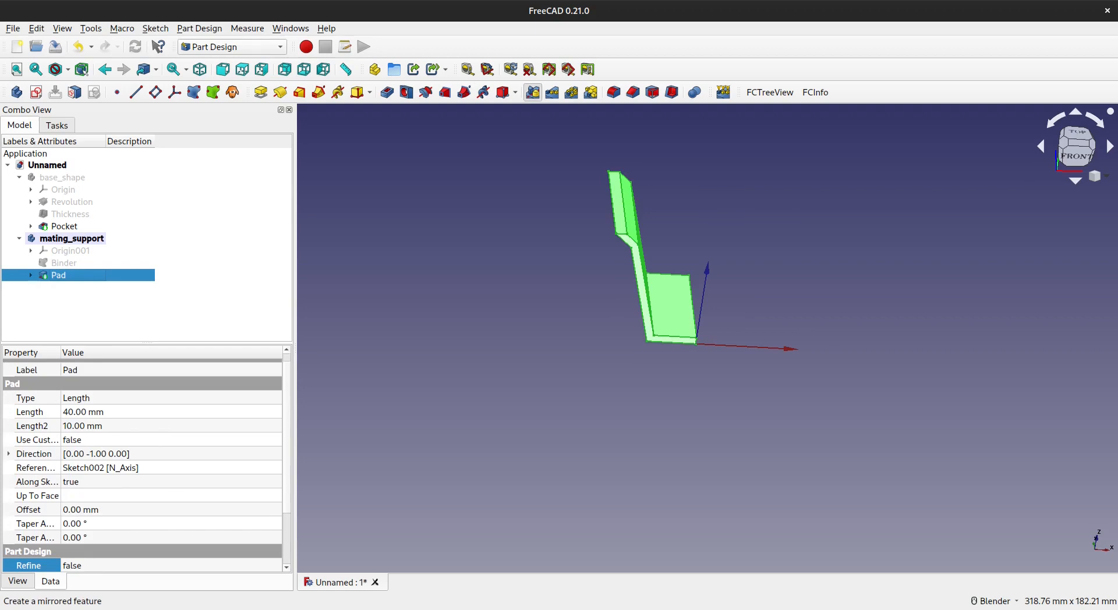
left_click(533, 92)
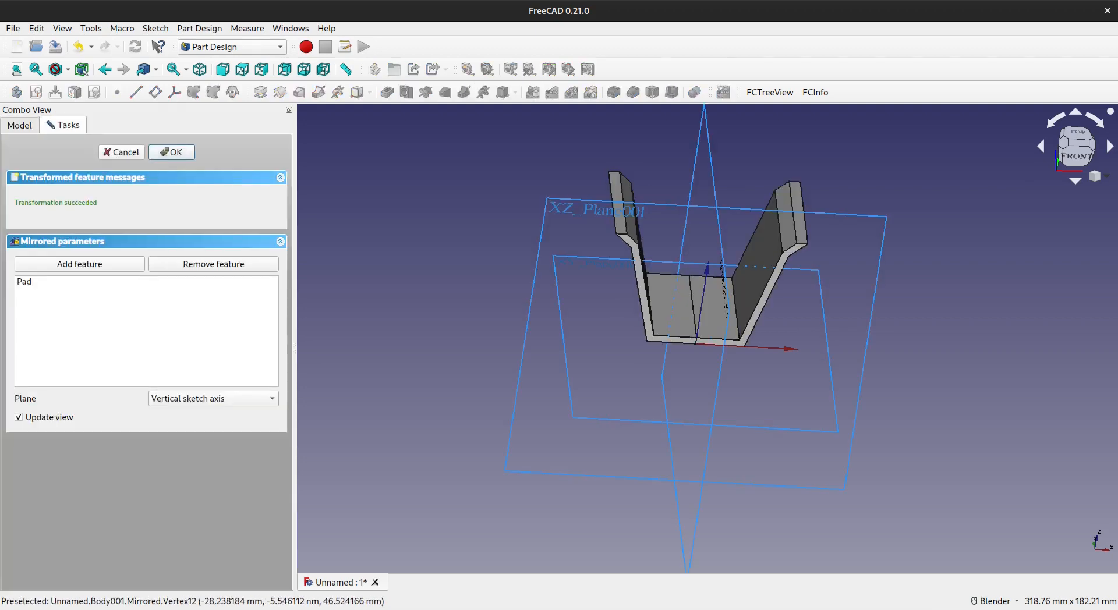
left_click(172, 152)
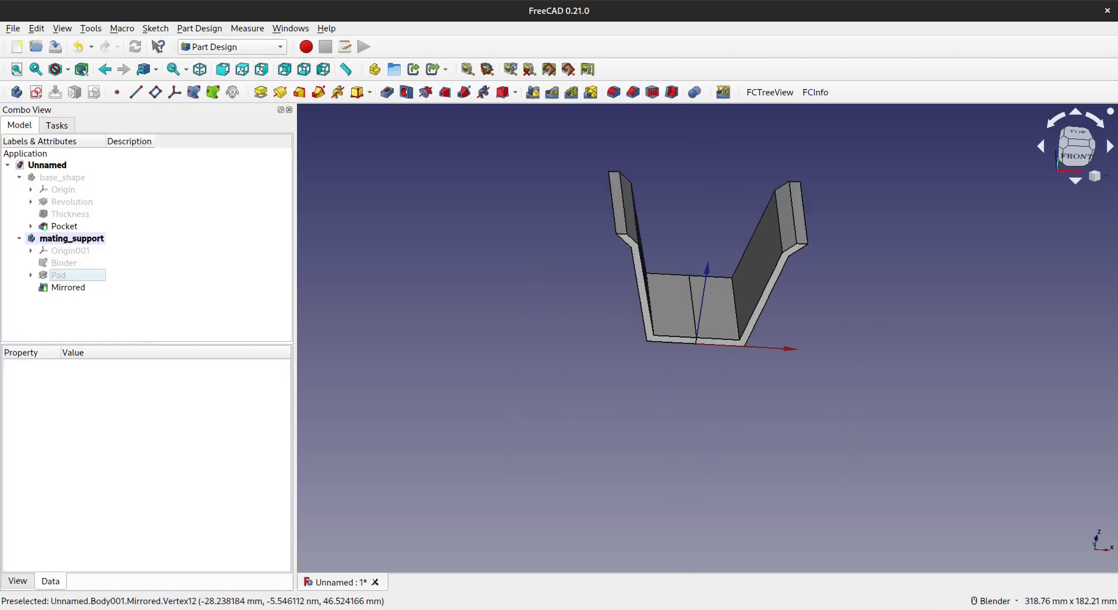
Step: Set the Refine property of the Mirrored feature to true to merge the split floor faces
scroll(694, 344, "up", 3)
middle_click_drag(688, 313, 690, 376, "shift")
middle_click_drag(689, 377, 692, 365)
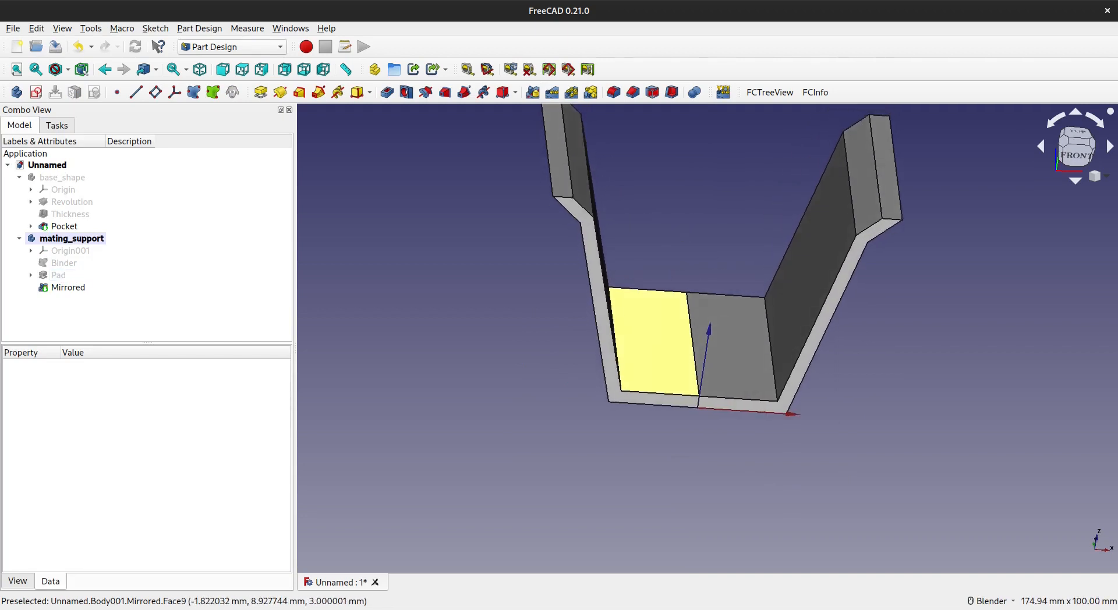
scroll(693, 379, "up", 4)
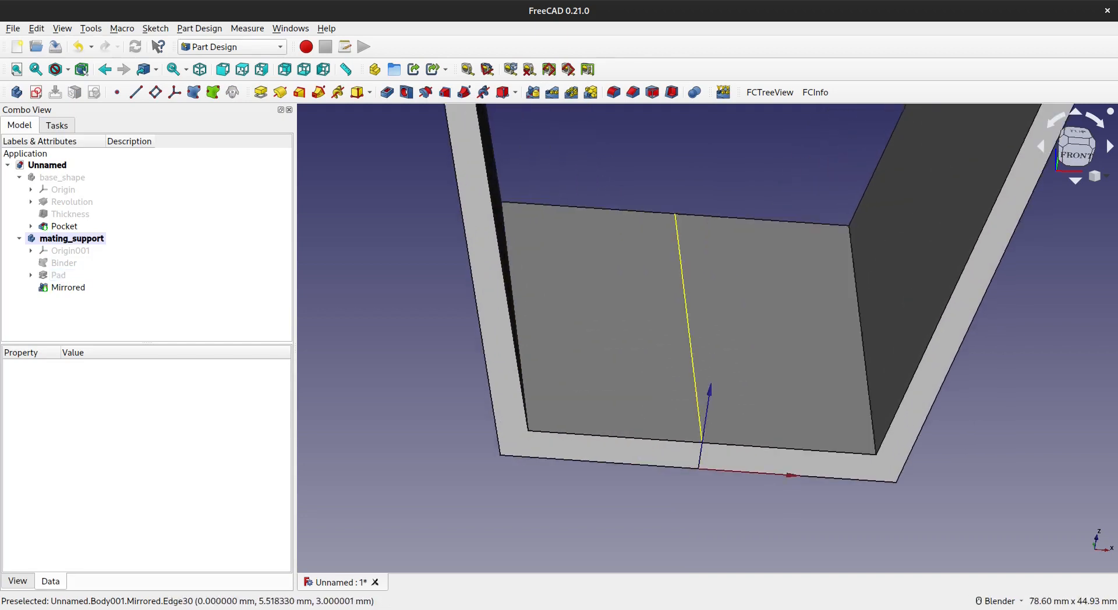
scroll(693, 378, "down", 2)
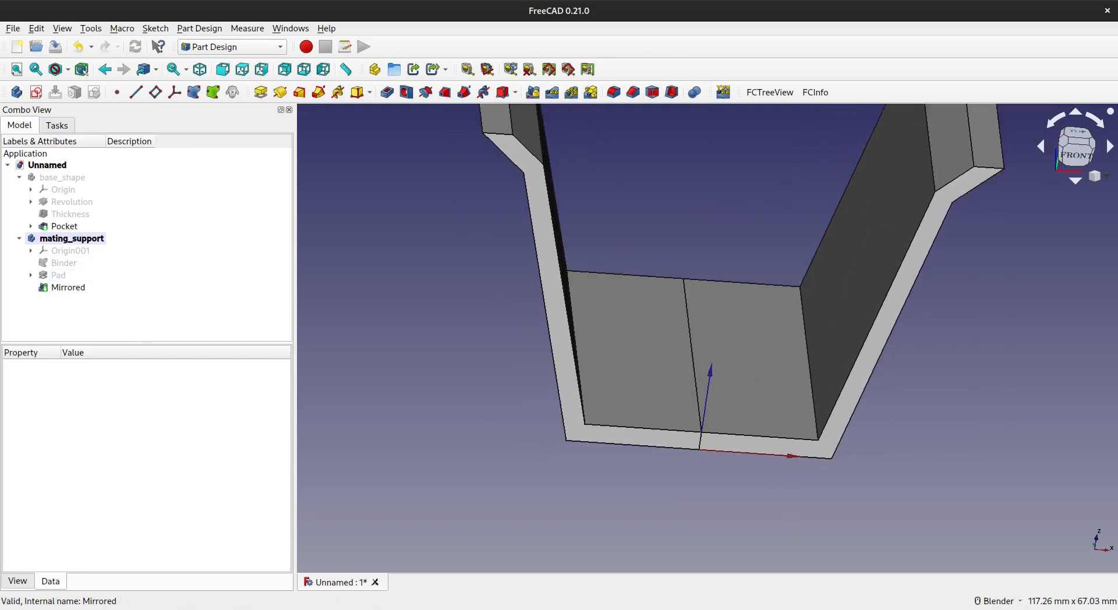
left_click(68, 287)
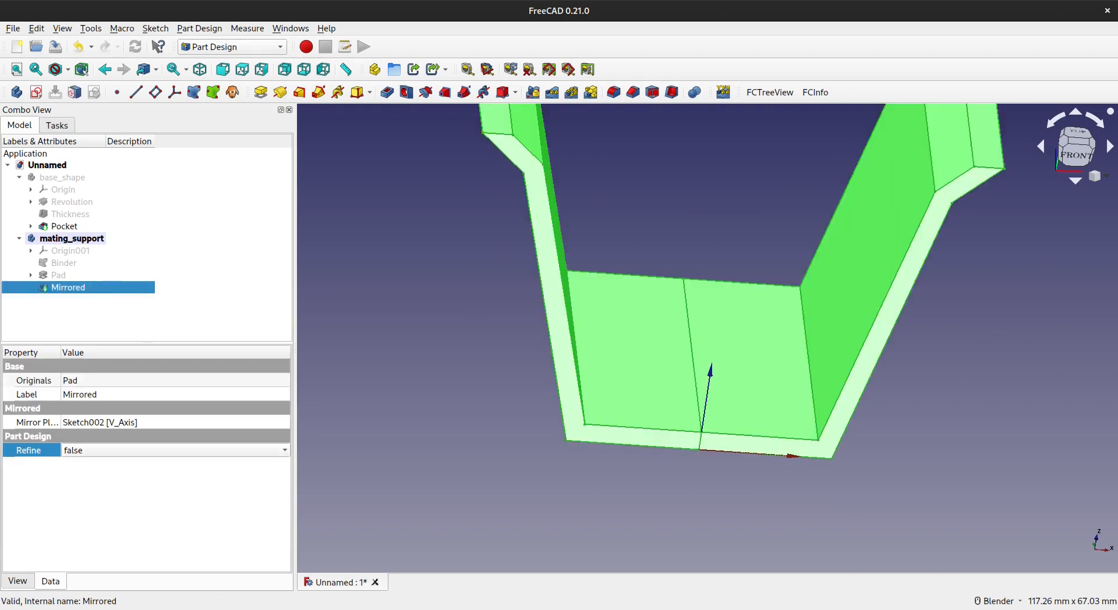
left_click(175, 451)
left_click(174, 467)
scroll(658, 317, "down", 3)
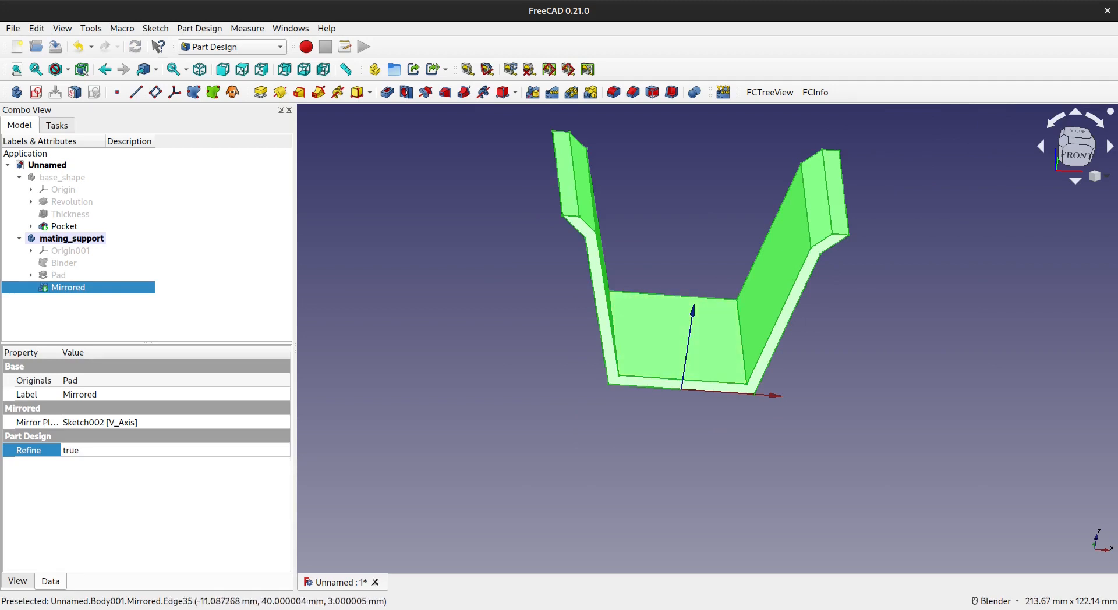
Step: Collapse the mating_support body in the tree and show the base_shape body alongside it
left_click(72, 239)
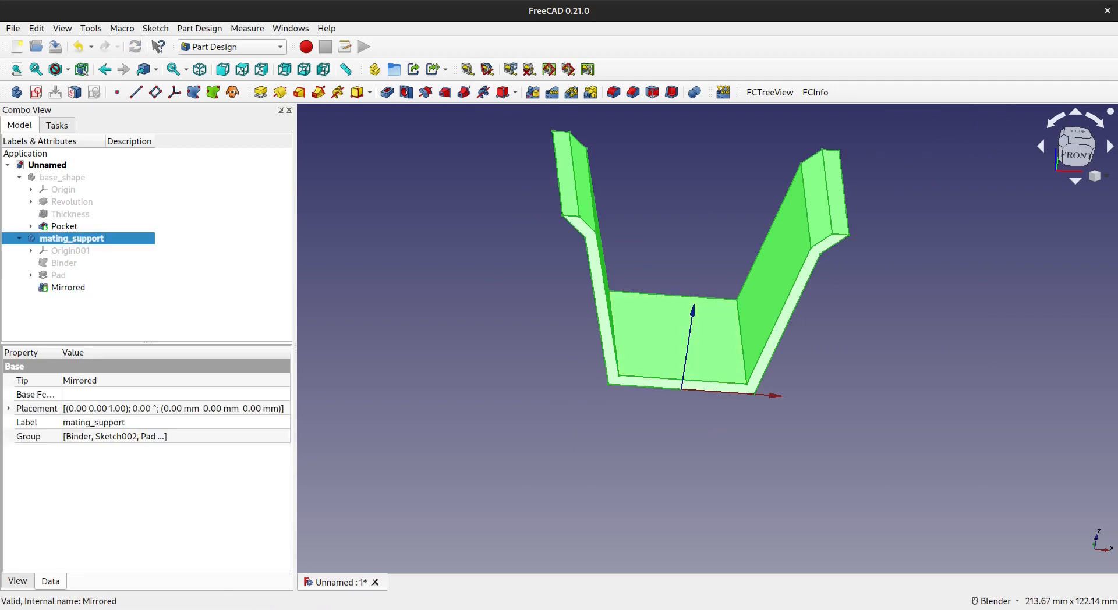
left_click(68, 288)
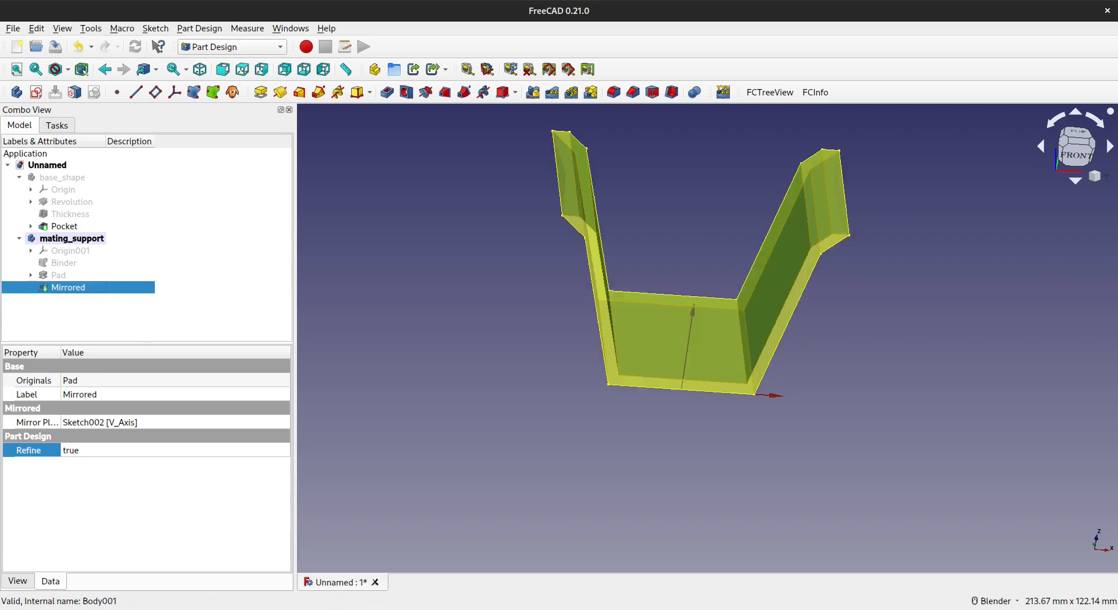
left_click(19, 239)
left_click(71, 239)
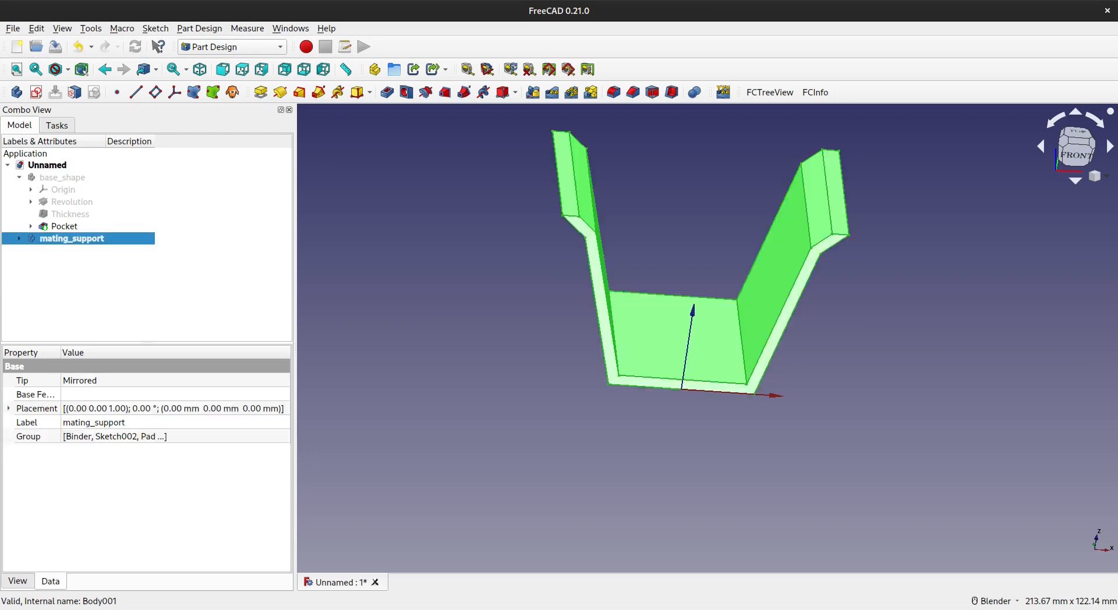
left_click(62, 177)
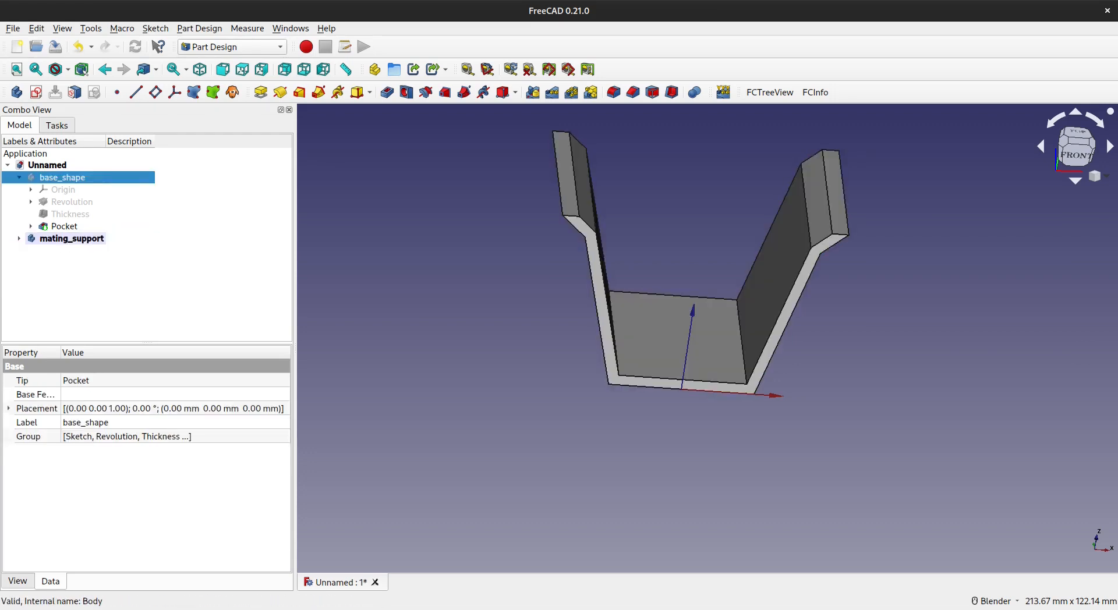
key("space")
scroll(582, 250, "down", 3)
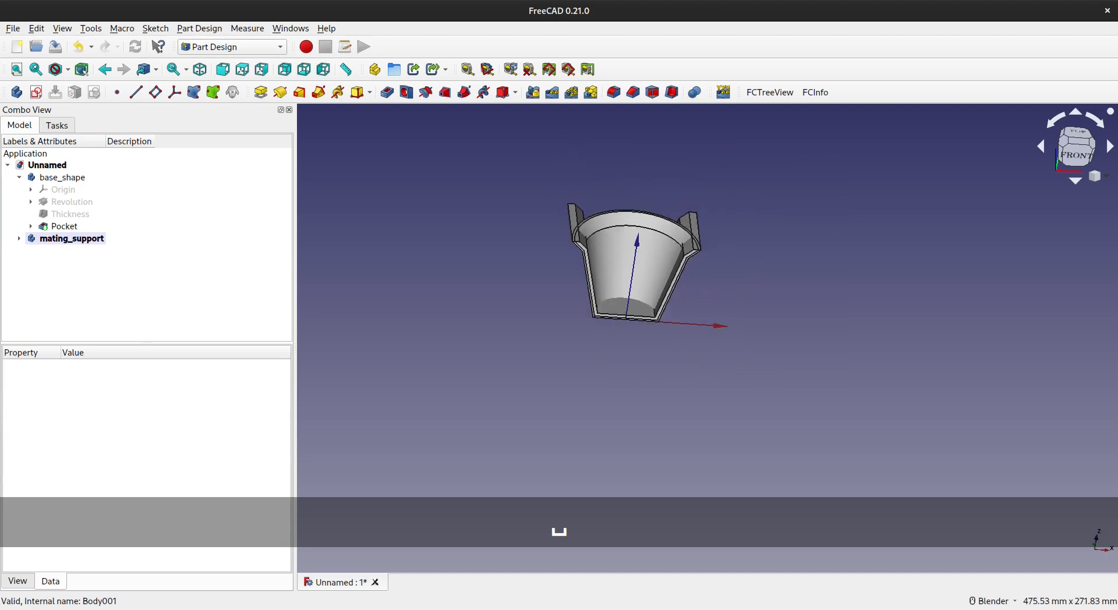
scroll(582, 250, "up", 4)
scroll(582, 250, "down", 2)
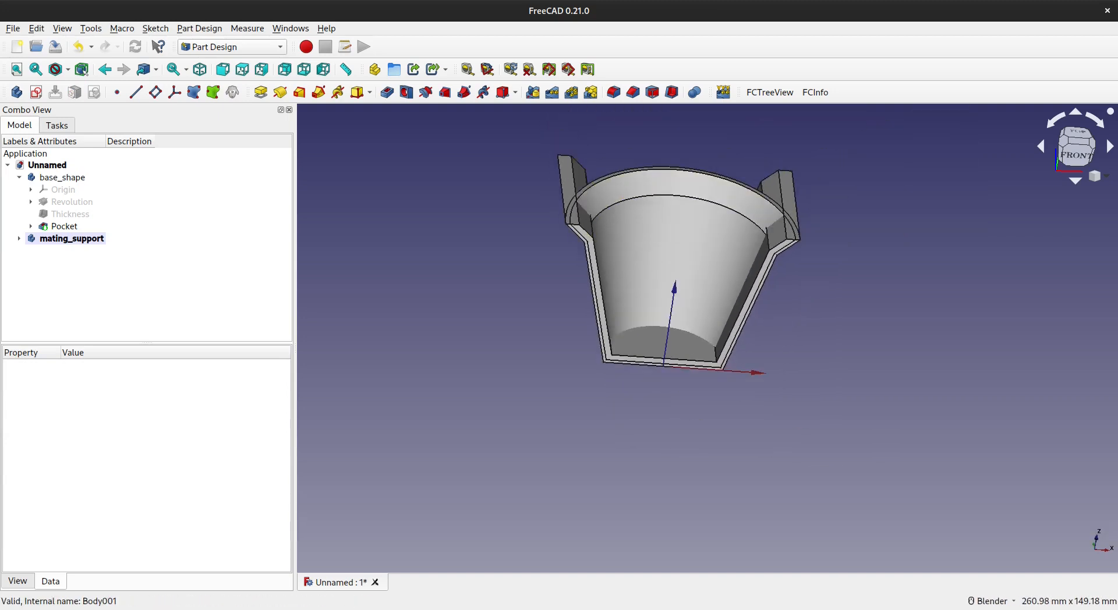
Step: Examine where the mating_support body overlaps the cup's walls and flared rim
left_click(72, 239)
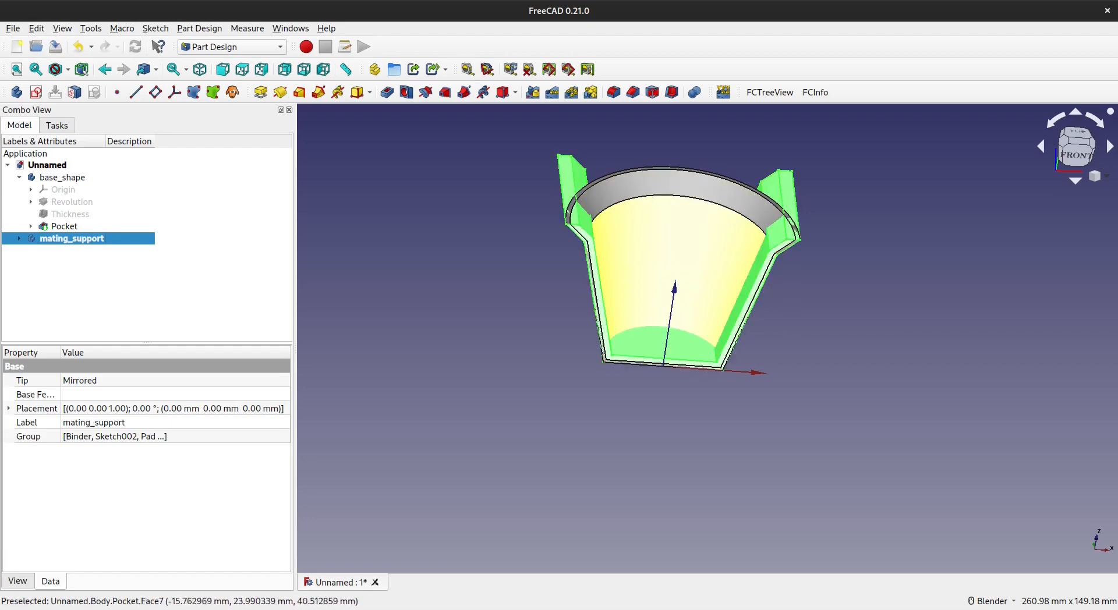
scroll(594, 194, "up", 3)
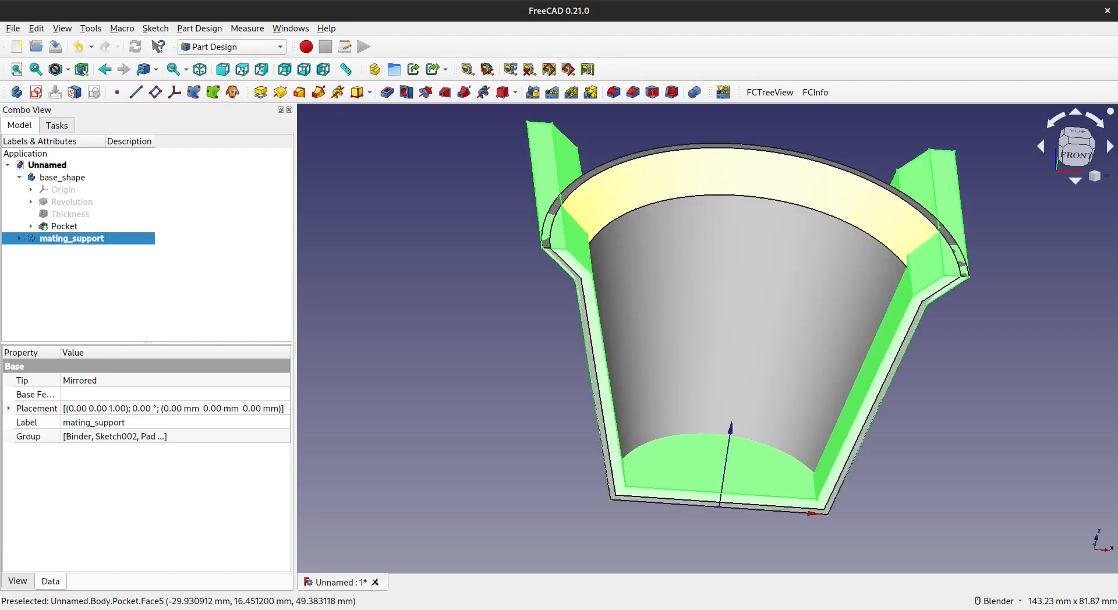
scroll(558, 223, "up", 2)
left_click(546, 326)
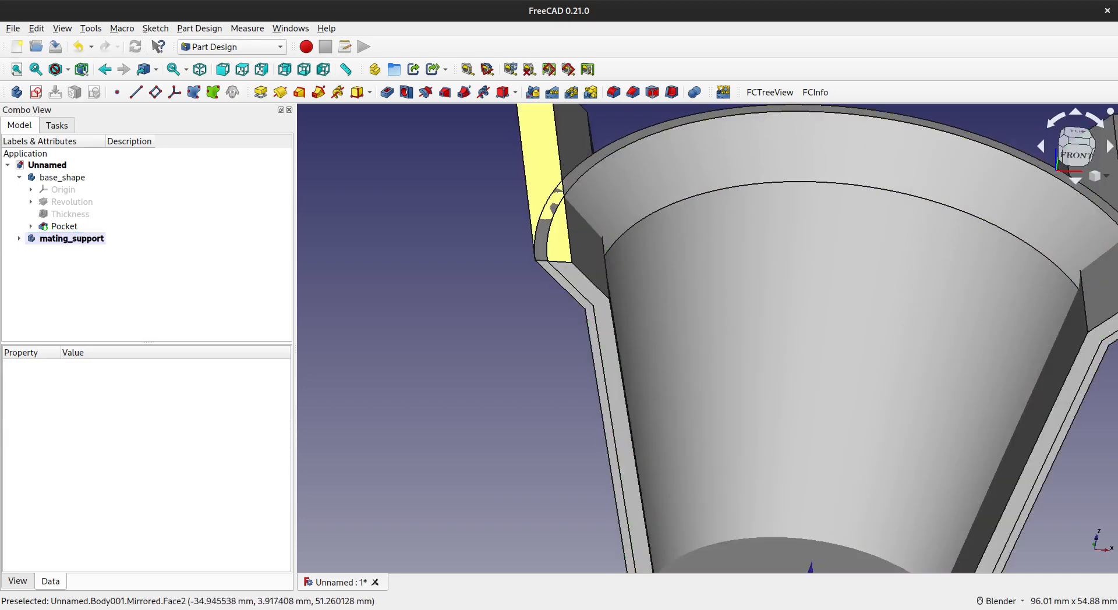
left_click(539, 174)
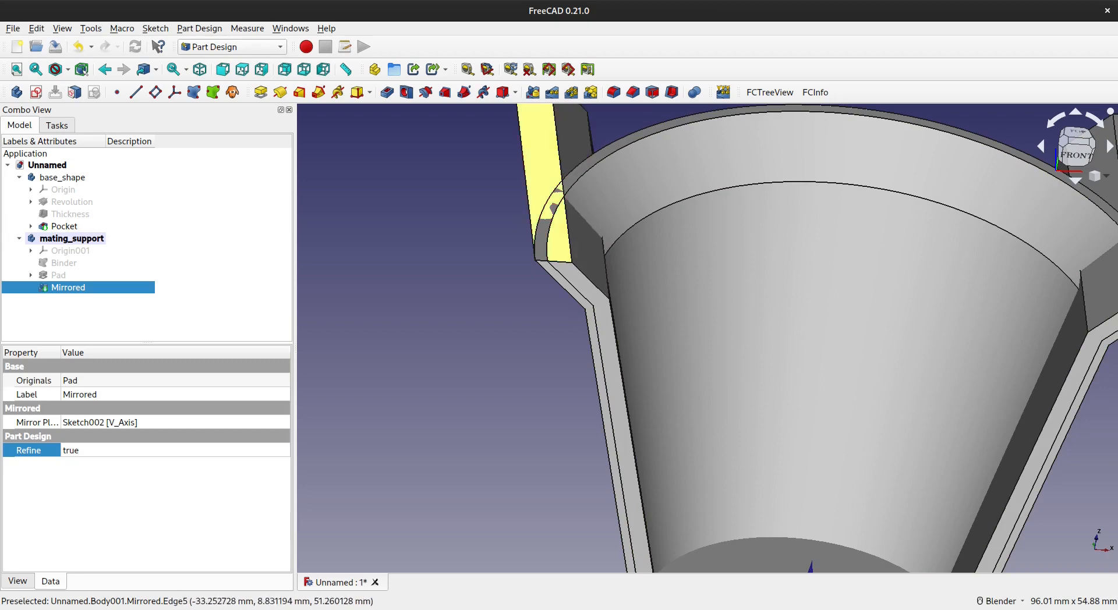
scroll(472, 345, "down", 3)
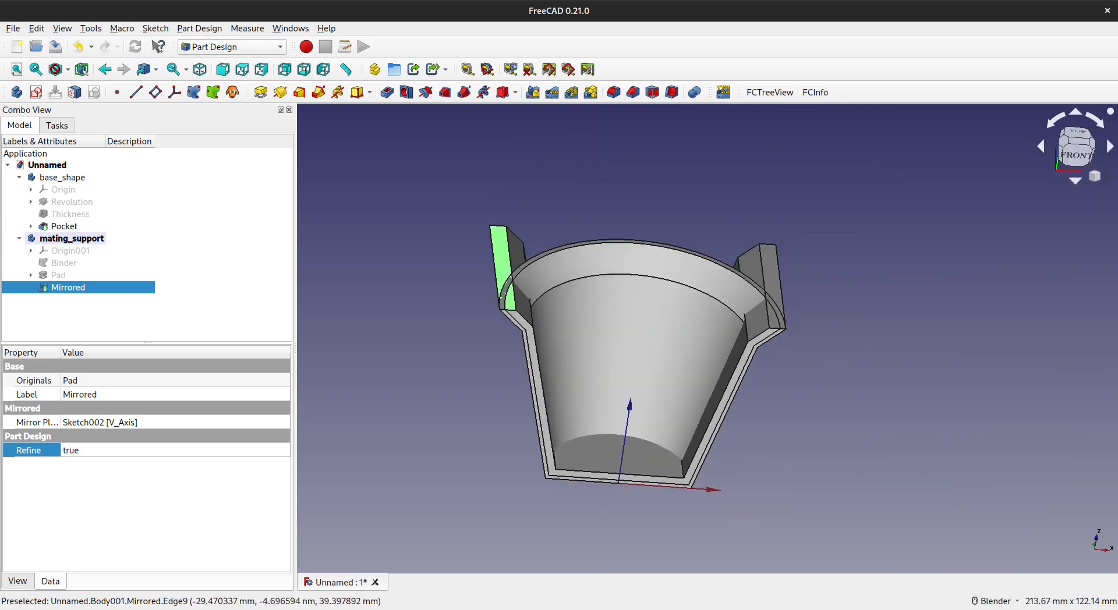
middle_click_drag(526, 330, 561, 290, "shift")
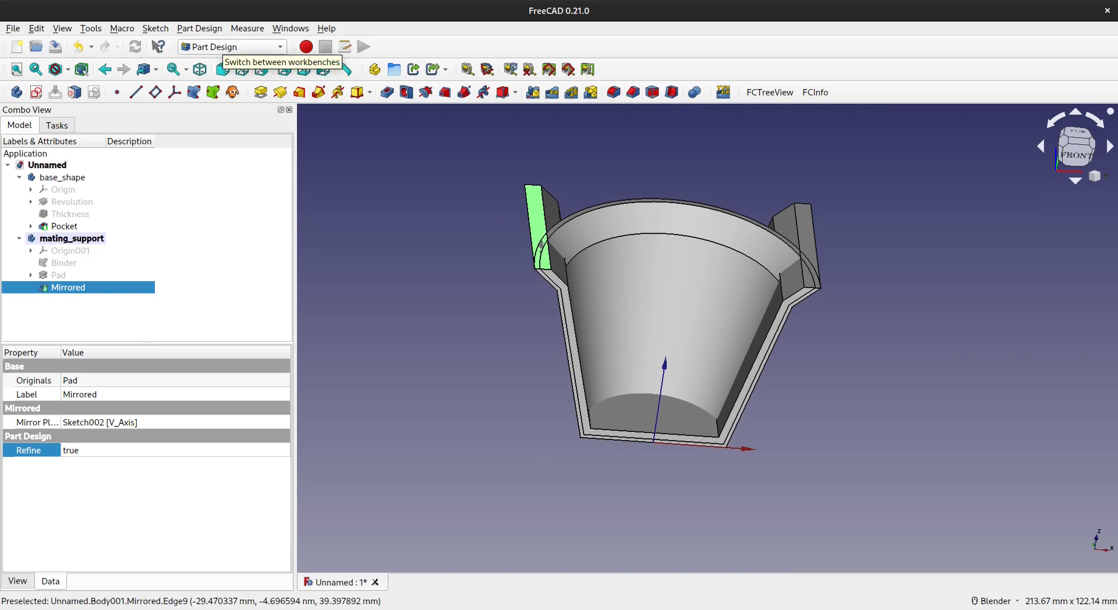
left_click(233, 46)
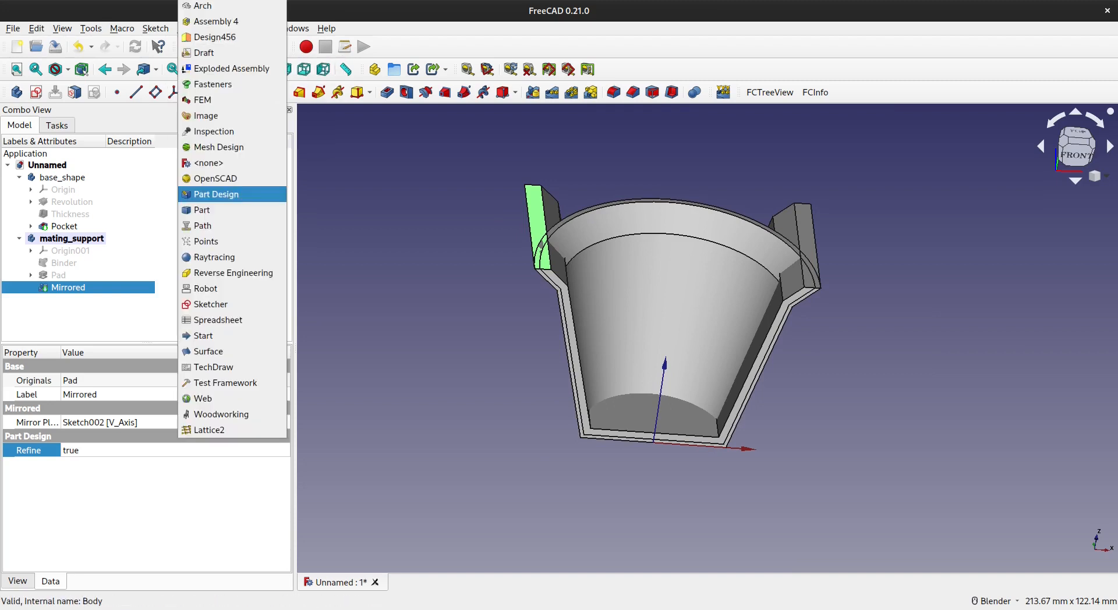
left_click(202, 209)
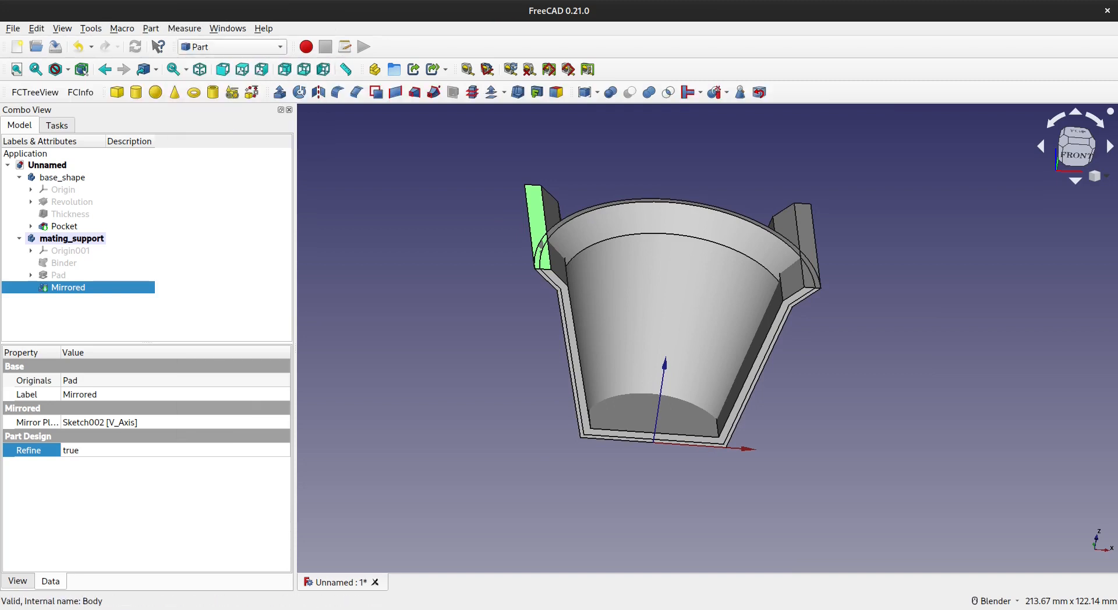
left_click(233, 47)
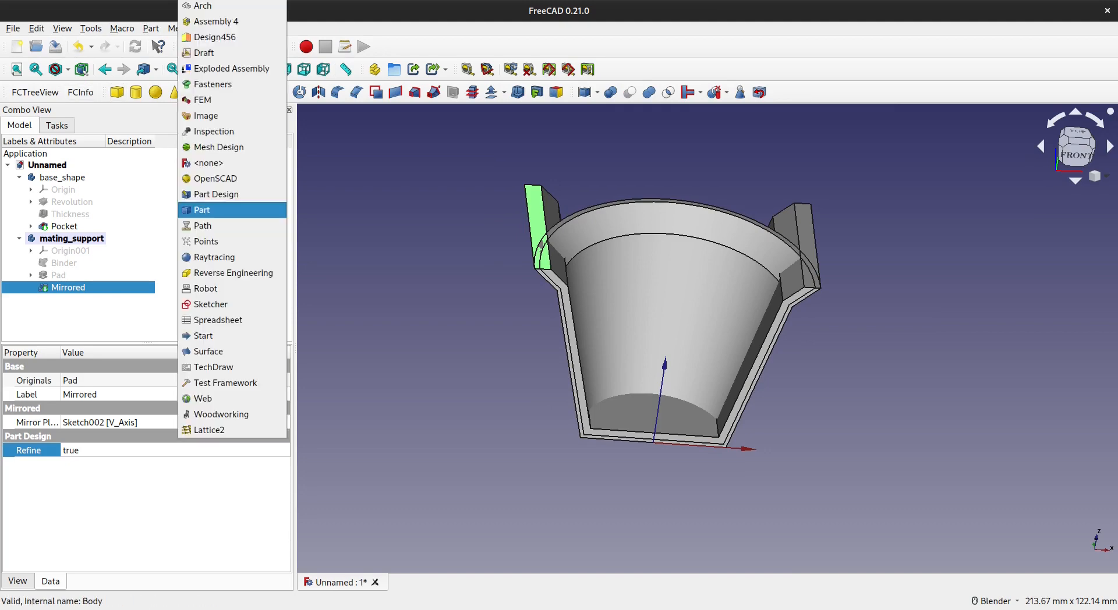
left_click(232, 194)
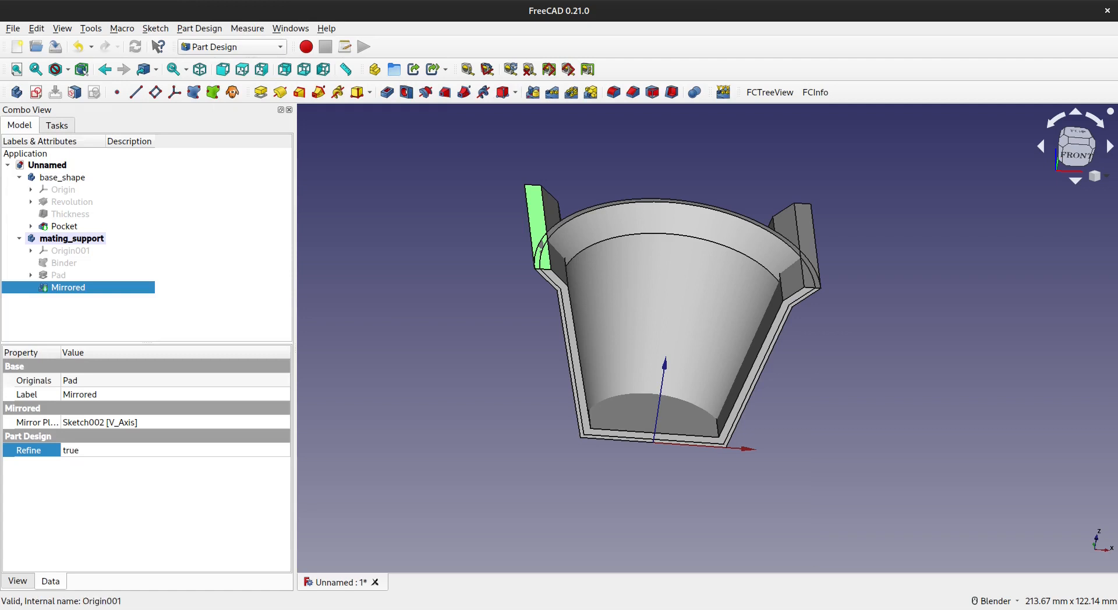
Step: Create a clone of each of the base_shape and mating_support bodies and hide the originals
left_click(62, 177)
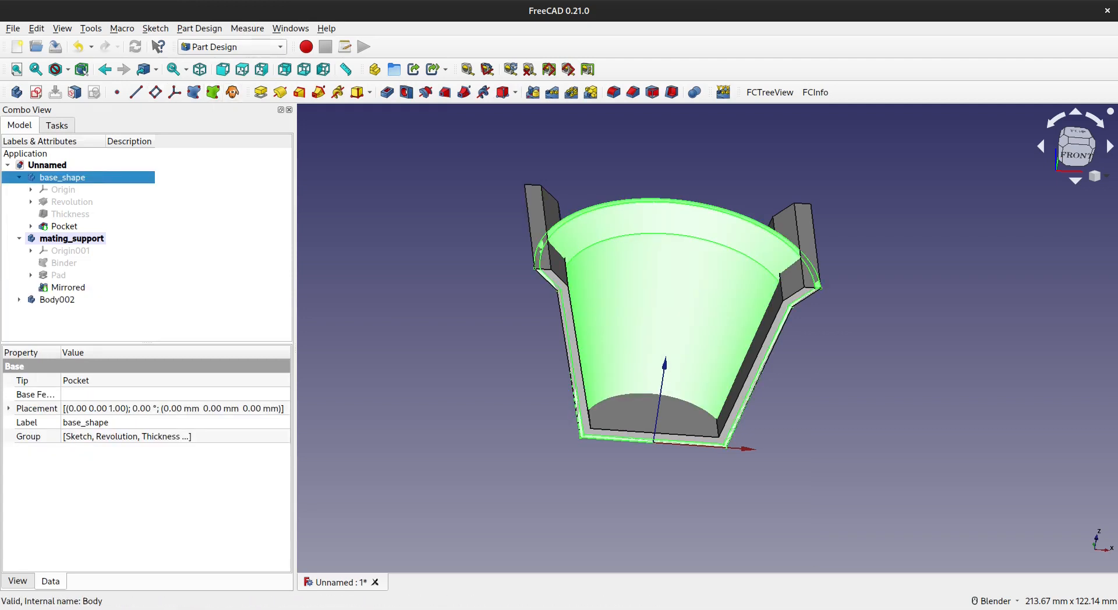
key("space")
left_click(72, 239)
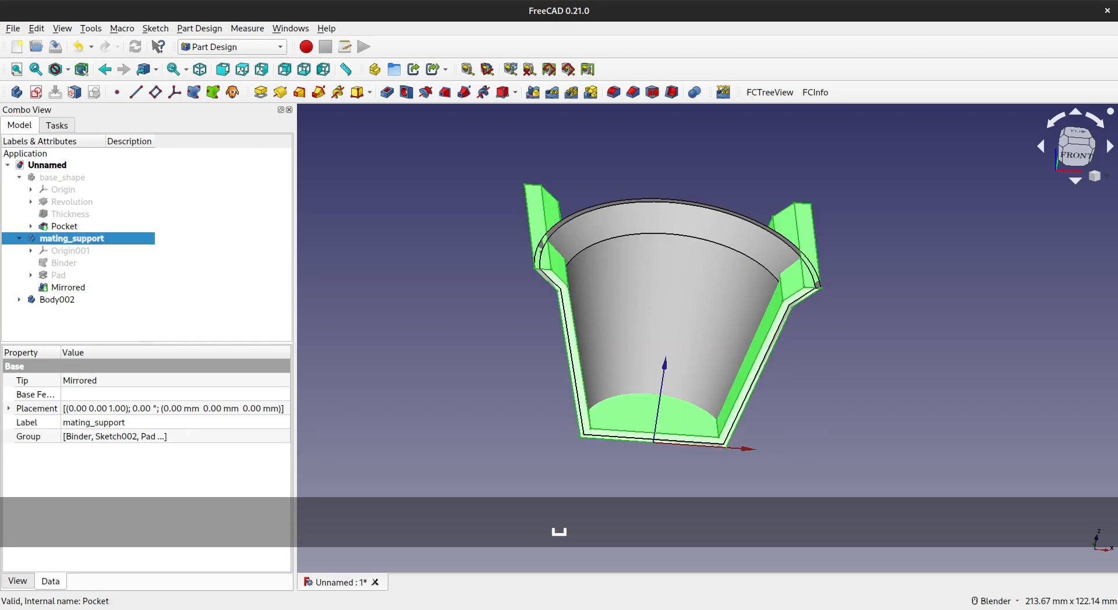
left_click(232, 92)
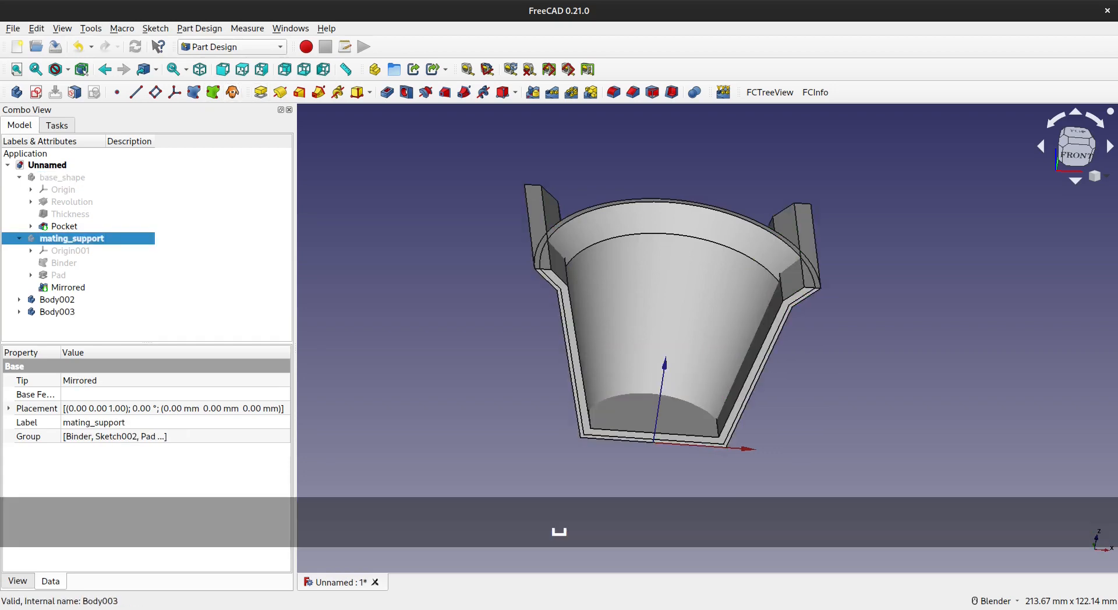
Step: Collapse the base_shape and mating_support bodies in the tree and deactivate the mating_support body
left_click(57, 300)
left_click(19, 178)
left_click(19, 189)
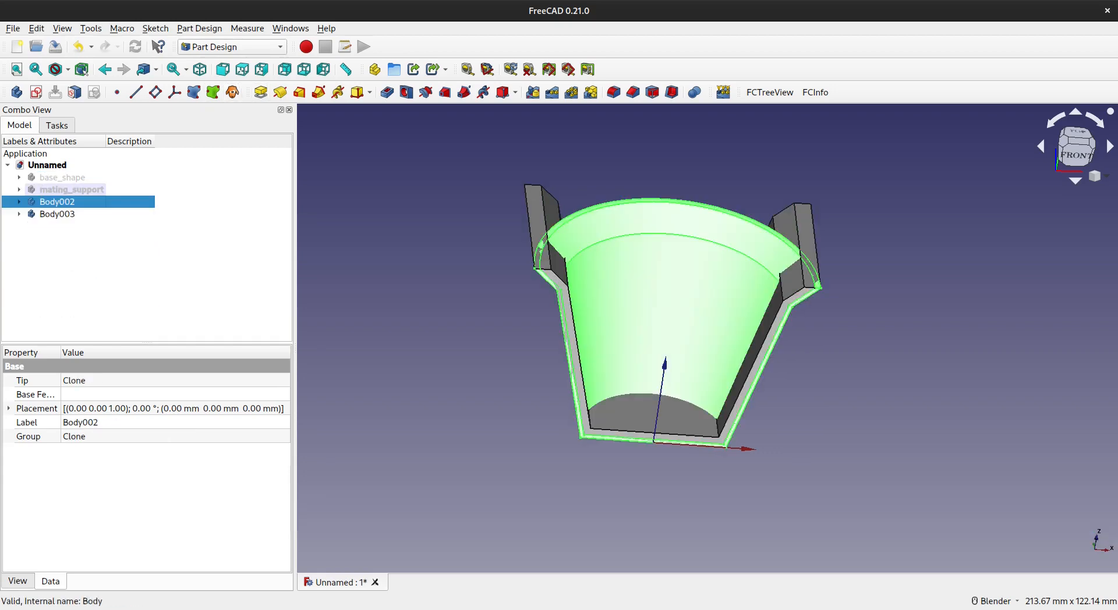
double_click(71, 190)
left_click(76, 262)
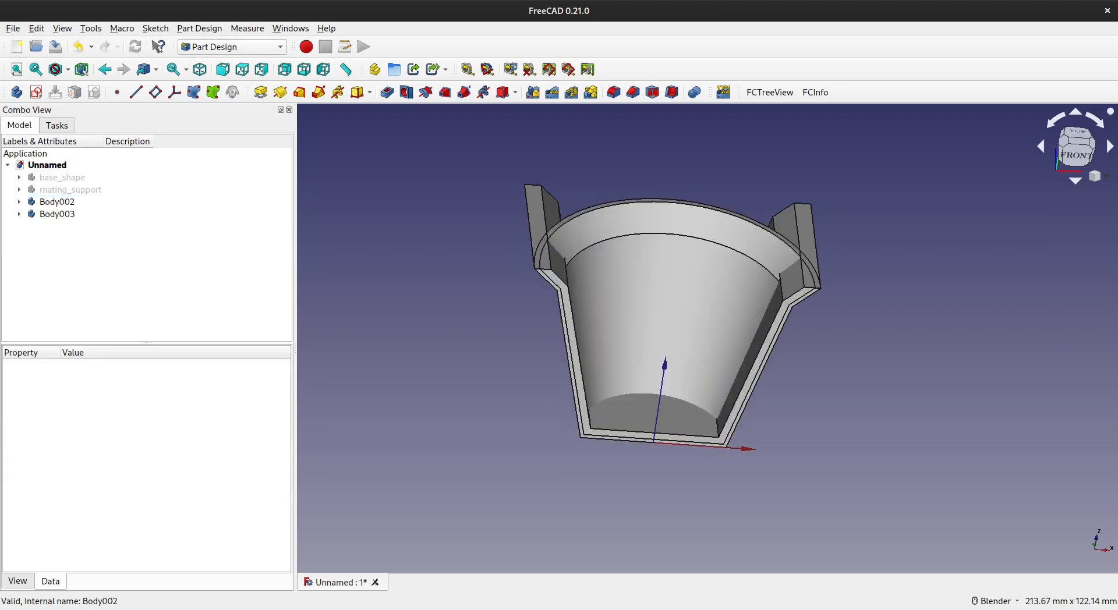
left_click(57, 202)
left_click(442, 233)
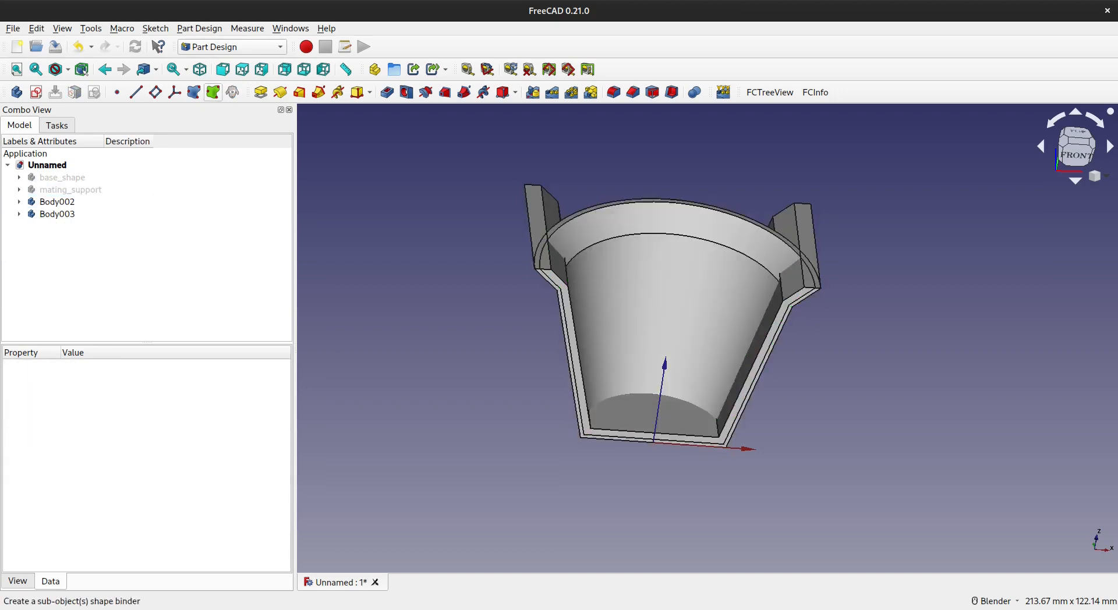
Step: Switch to the Part workbench and slice apart the mating_support clone Body003 with the base_shape clone Body002
left_click(233, 47)
left_click(202, 210)
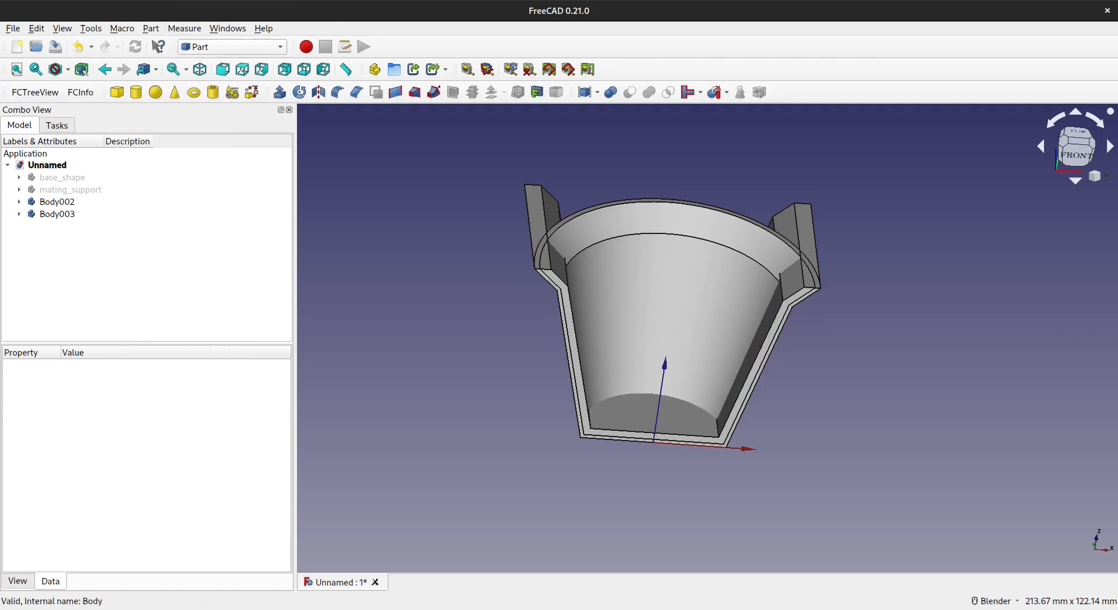
left_click(57, 214)
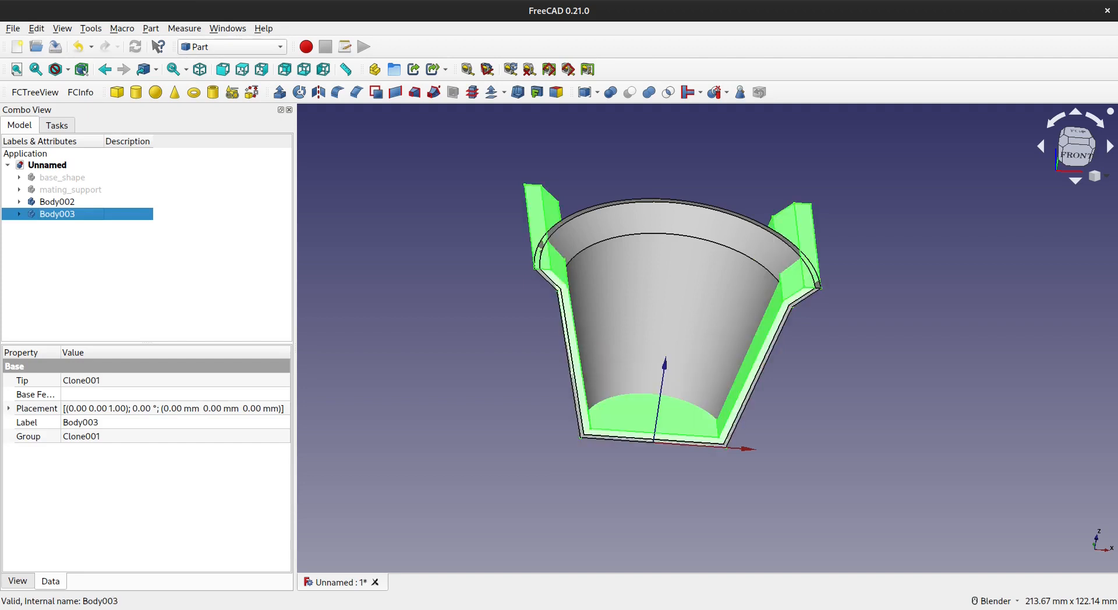
key("Escape")
left_click(57, 213)
left_click(57, 202, "ctrl")
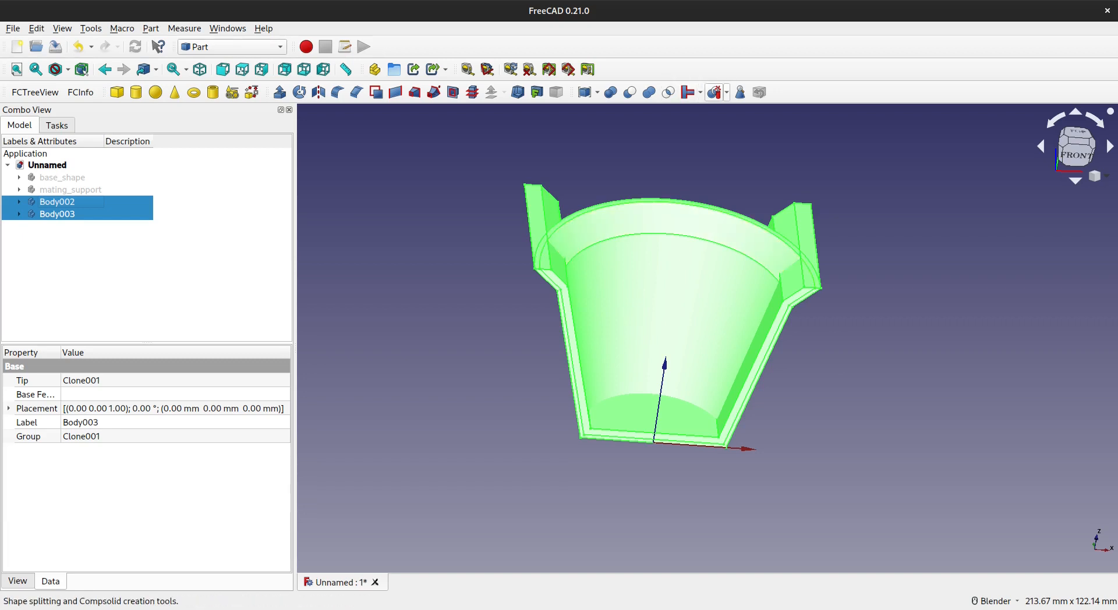
left_click(726, 92)
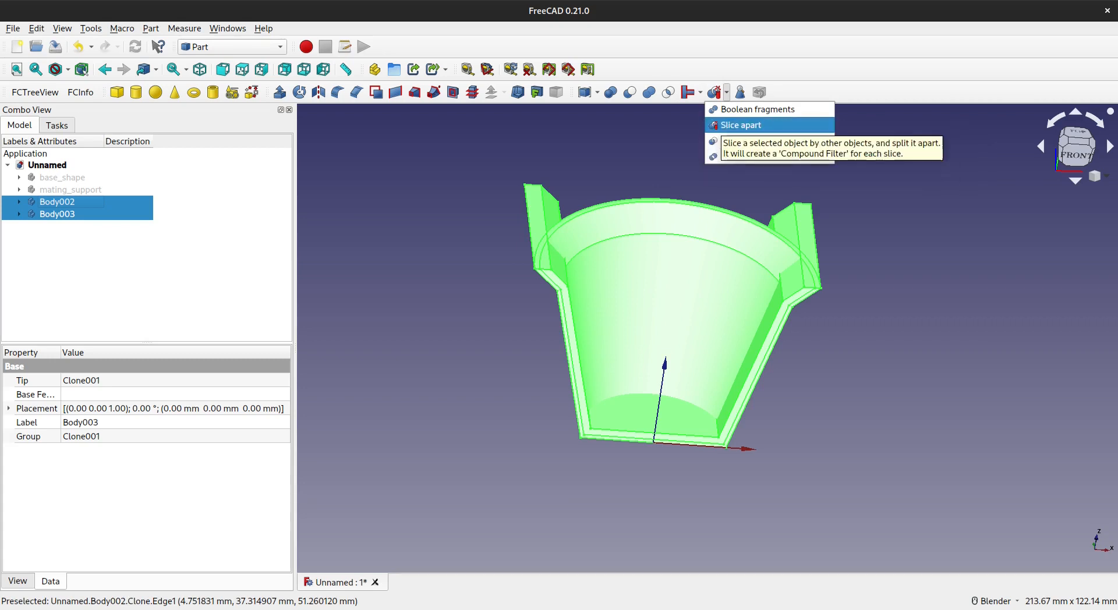
left_click(741, 125)
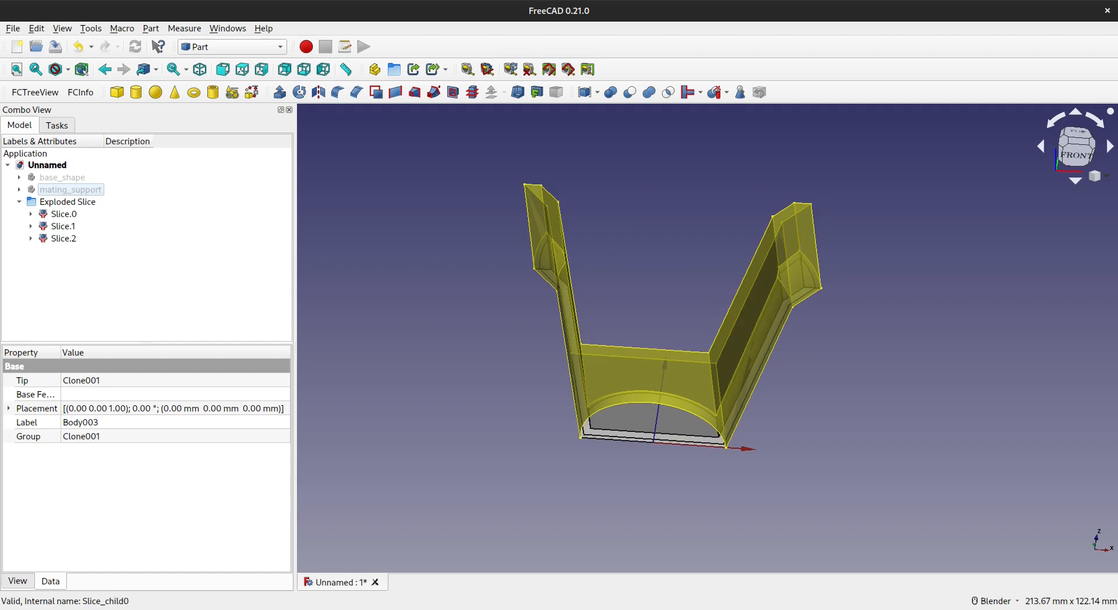
Step: Hide Slice.0 and Slice.1 so that only the inner piece Slice.2 is shown
left_click(64, 214)
key("space")
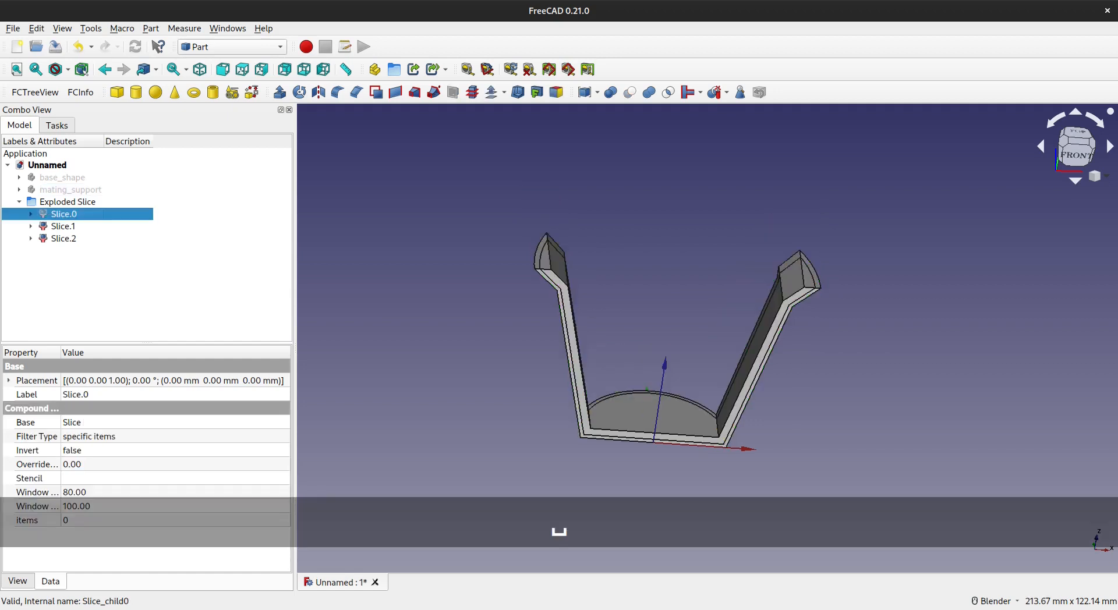
left_click(64, 226)
key("space")
left_click(63, 239)
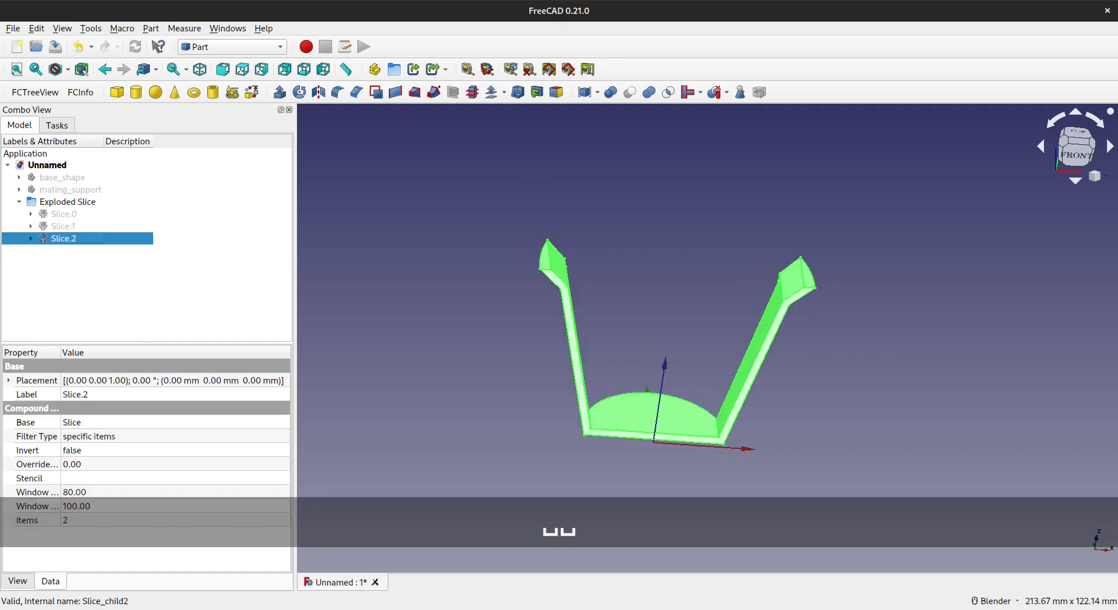
key("space")
key("space")
left_click(495, 268)
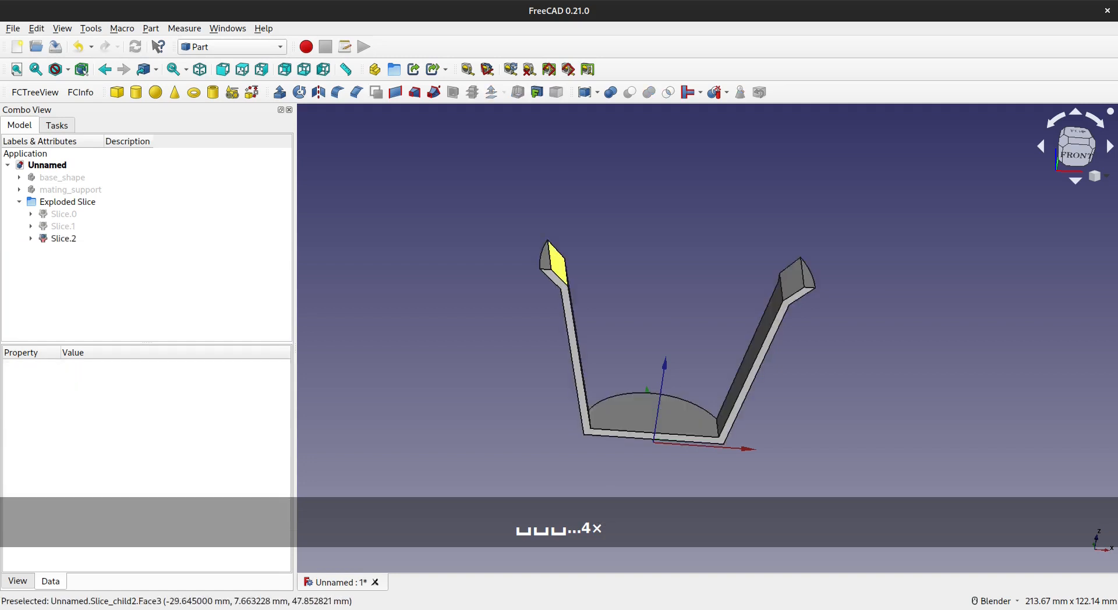
left_click(557, 266)
left_click(64, 239, "ctrl")
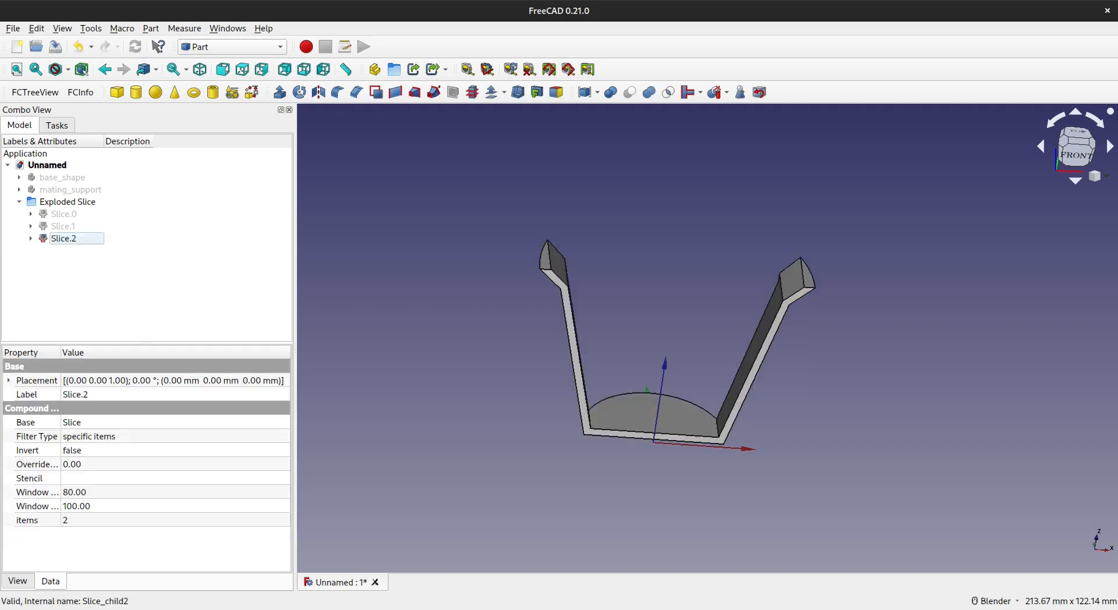
left_click(64, 239)
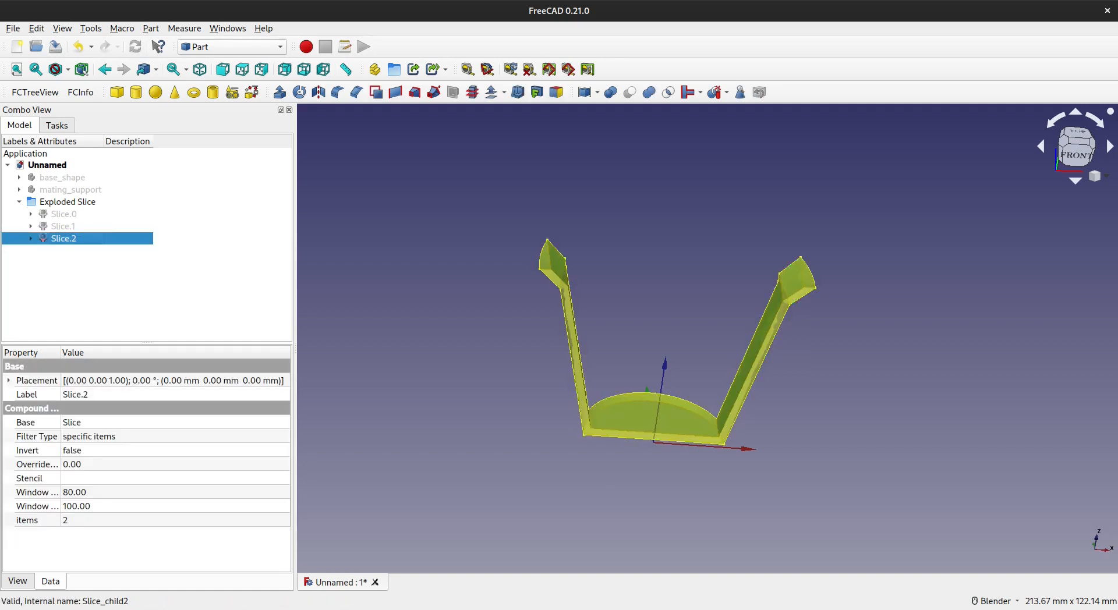
left_click(63, 238, "ctrl")
left_click(64, 239)
left_click(617, 268)
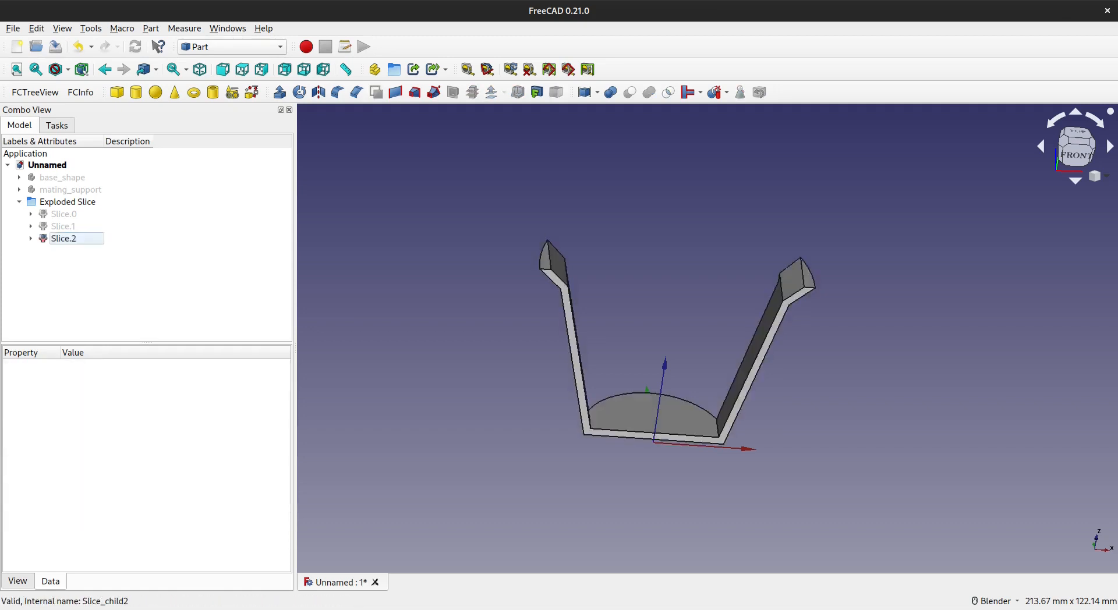
left_click(64, 238)
Step: Show the base_shape body alongside Slice.2 and examine how the two fit together
left_click(62, 177)
key("space")
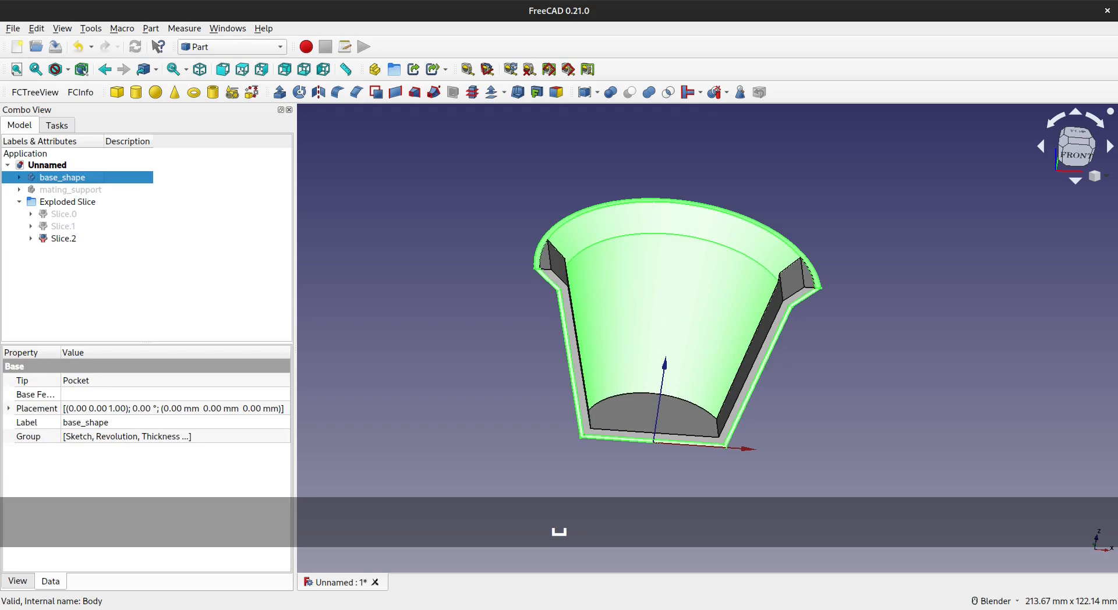
left_click(466, 250)
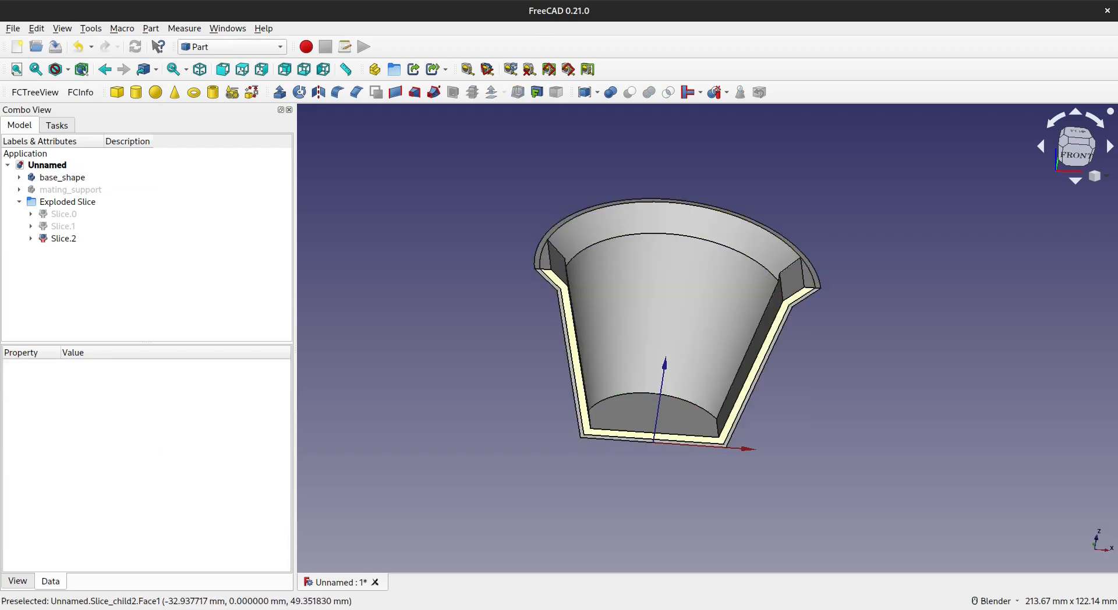
scroll(544, 259, "up", 4)
scroll(556, 262, "down", 3)
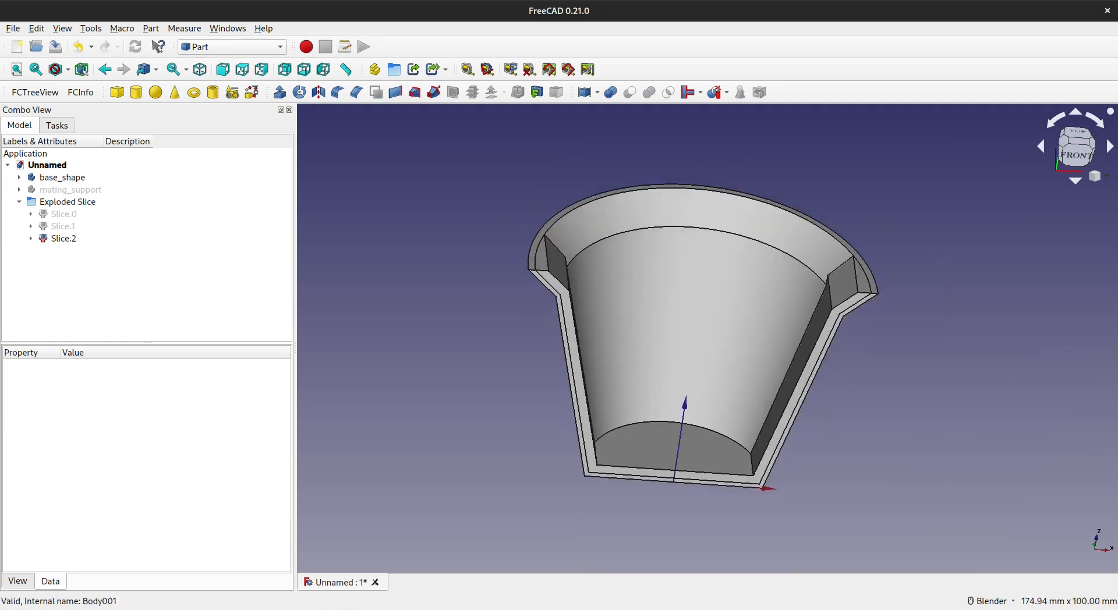
Step: Create another clone of the base_shape body in the Part Design workbench and hide the original
left_click(63, 178)
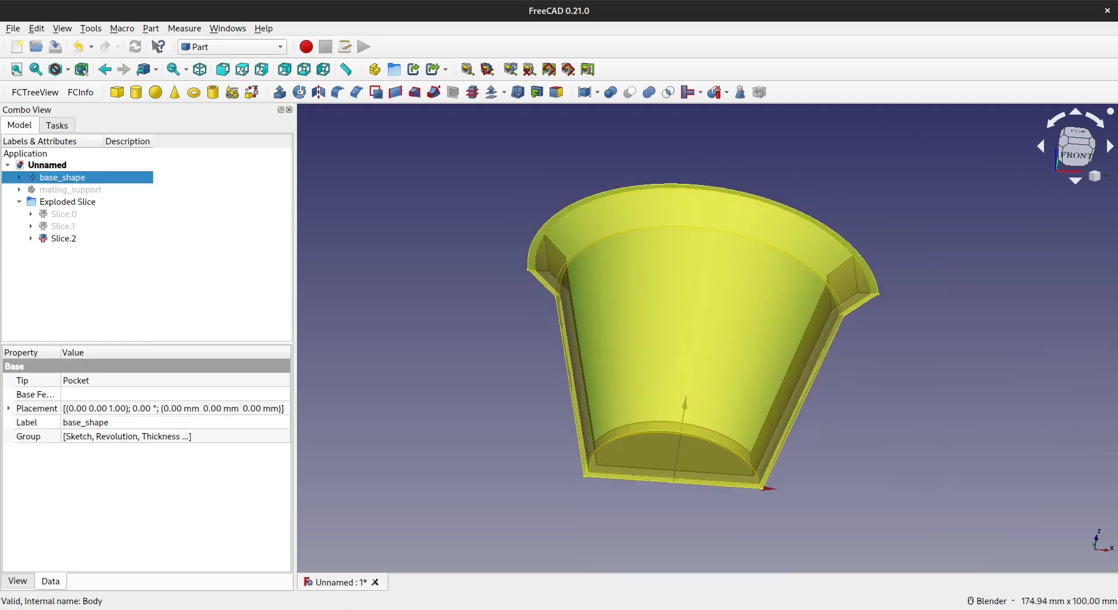
left_click(68, 202)
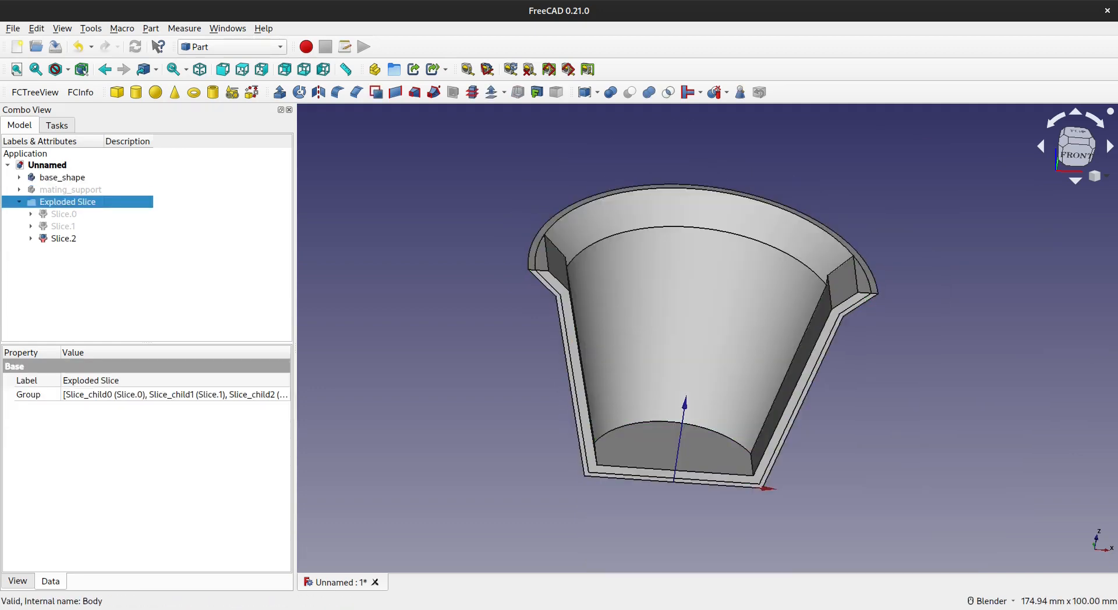
left_click(47, 165)
left_click(62, 177)
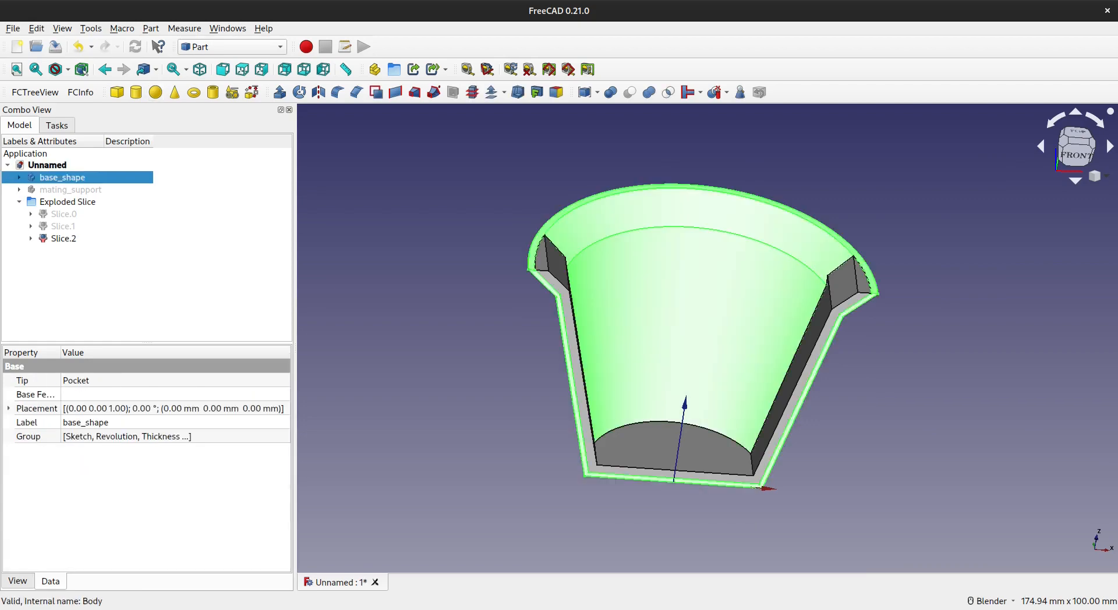
left_click(233, 46)
left_click(227, 194)
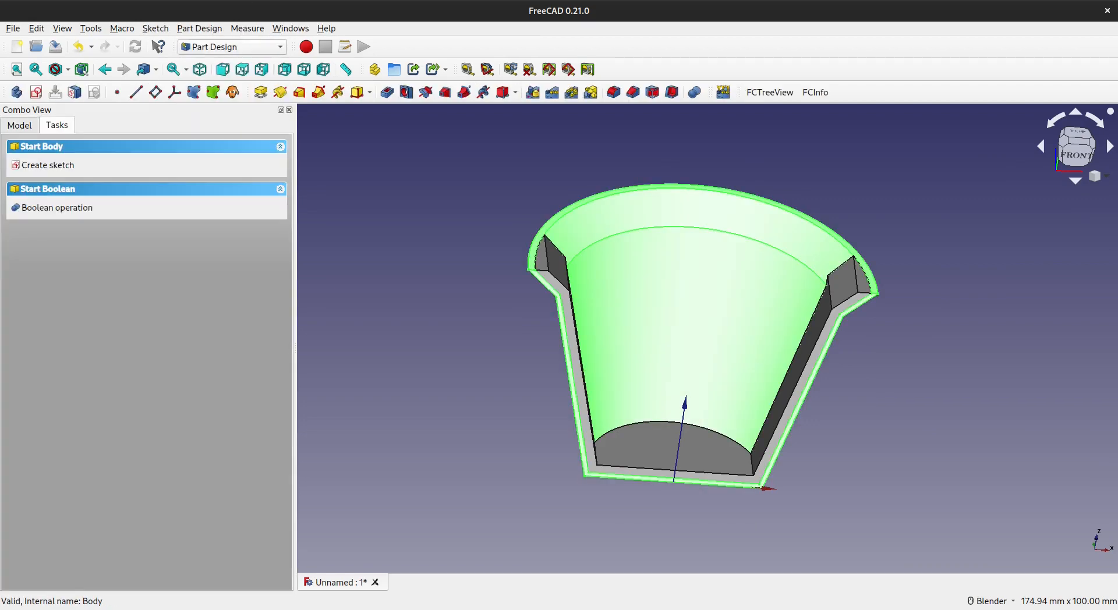
left_click(20, 125)
left_click(71, 190)
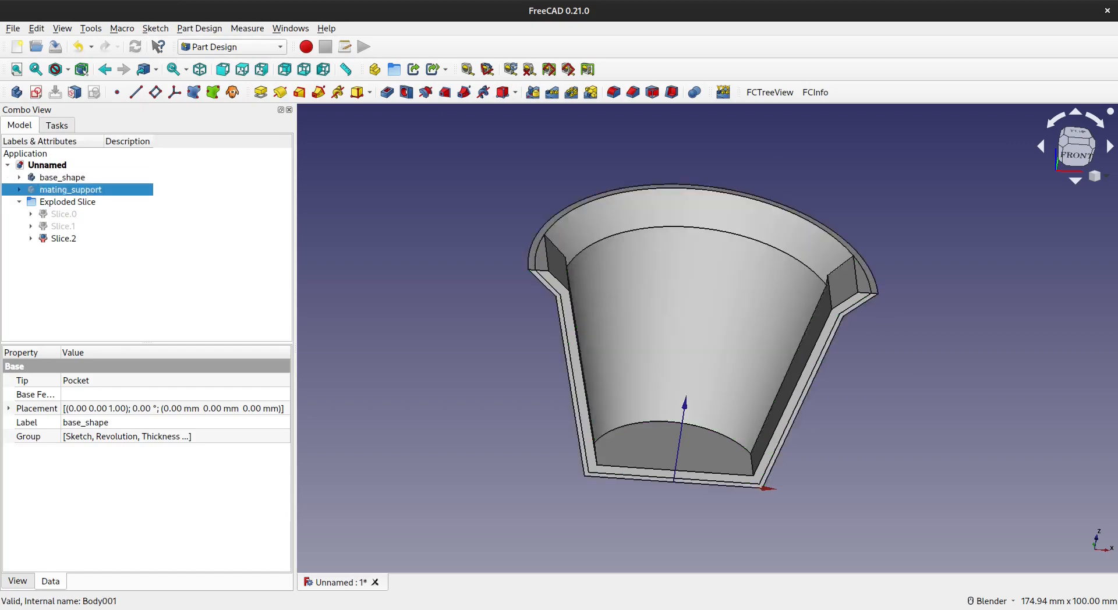
left_click(63, 177)
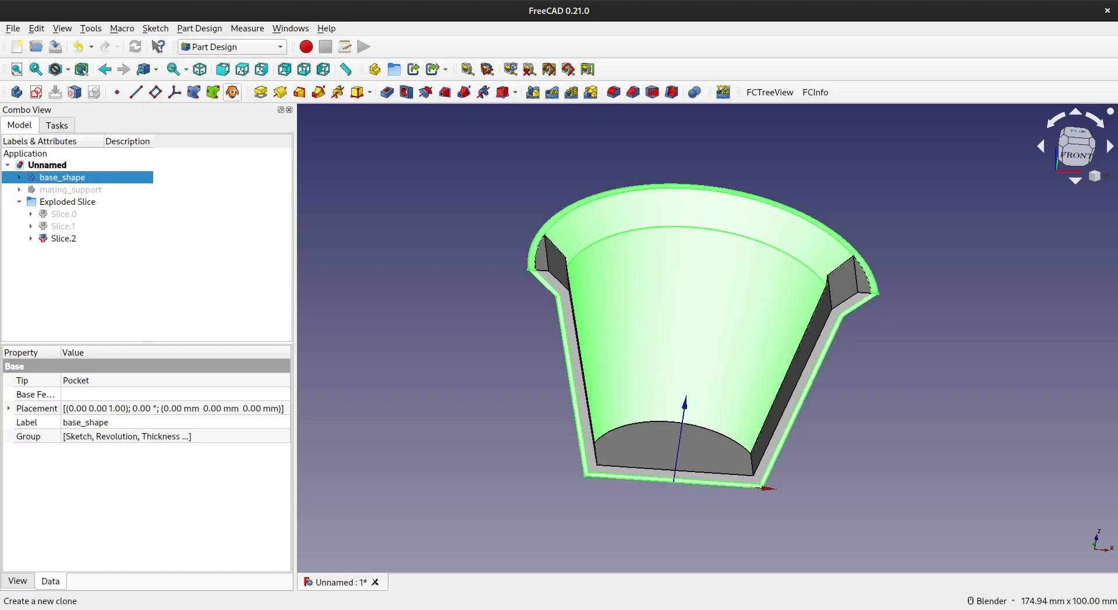
key("space")
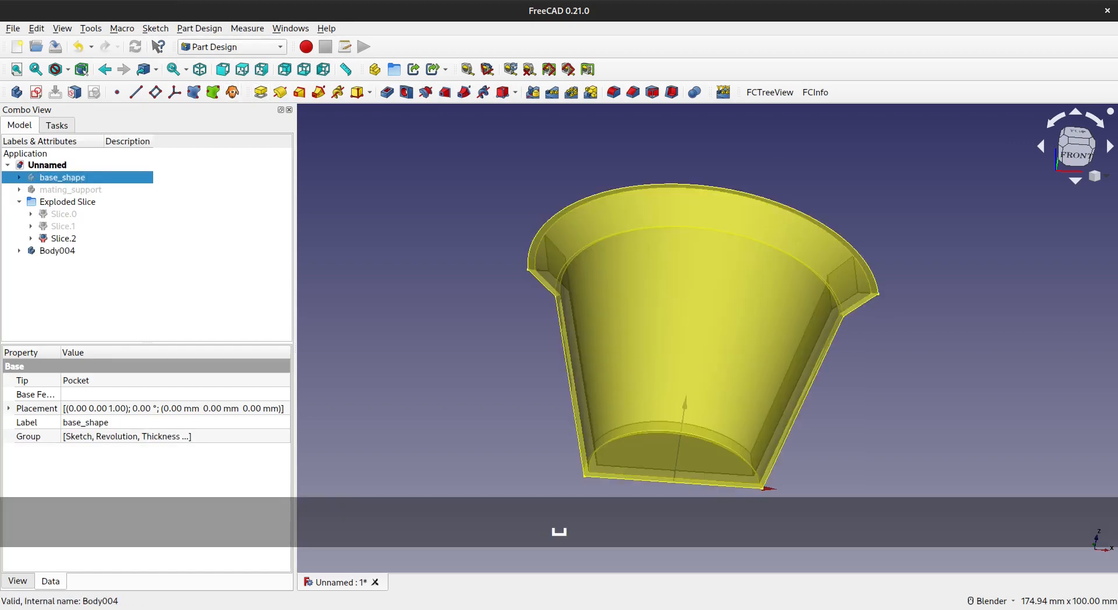
Step: Switch to the Part workbench and fuse Slice.2 with the base_shape clone Body004 using a union
left_click(57, 251)
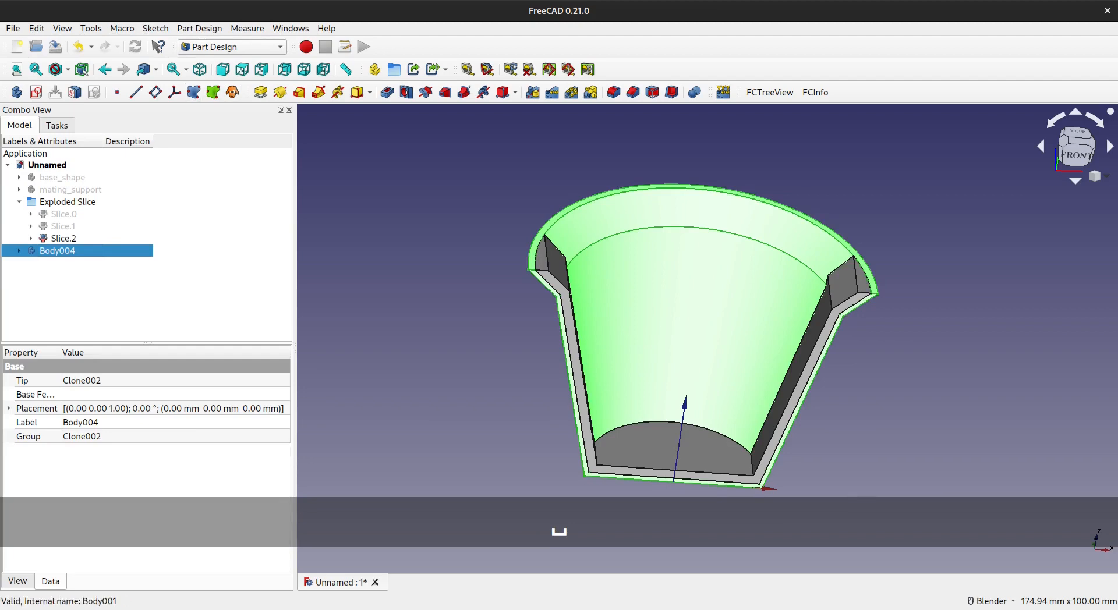
left_click(233, 47)
left_click(209, 209)
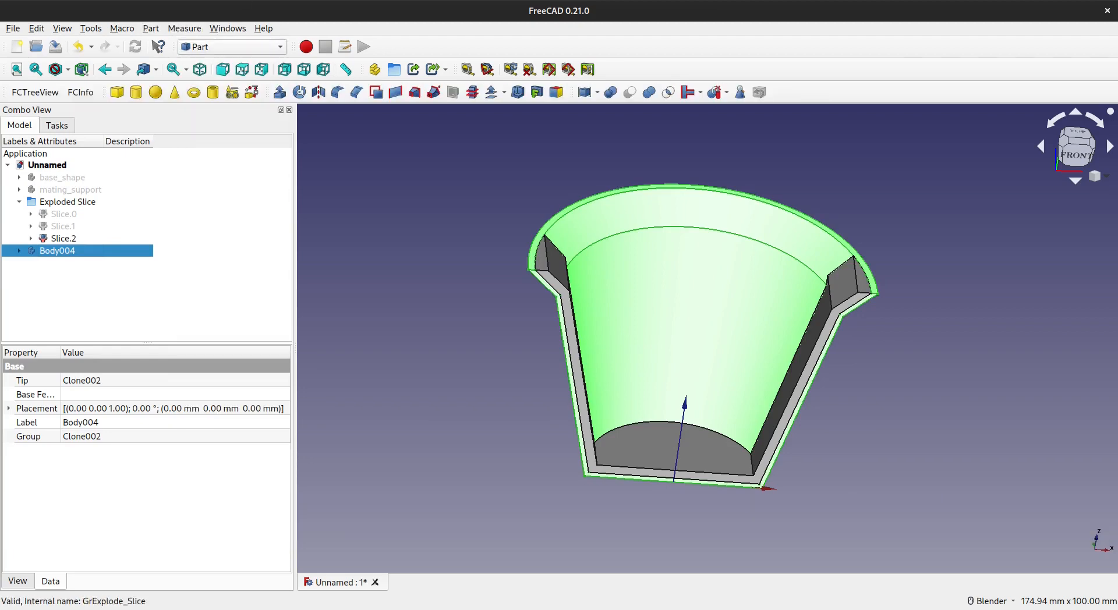
left_click(63, 238)
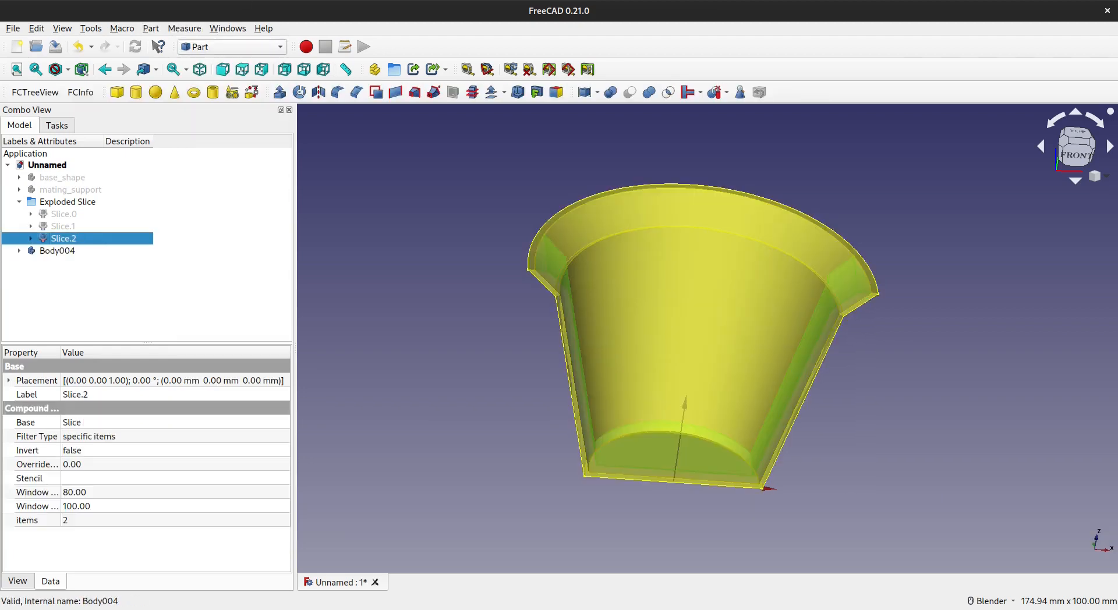
left_click(57, 251, "ctrl")
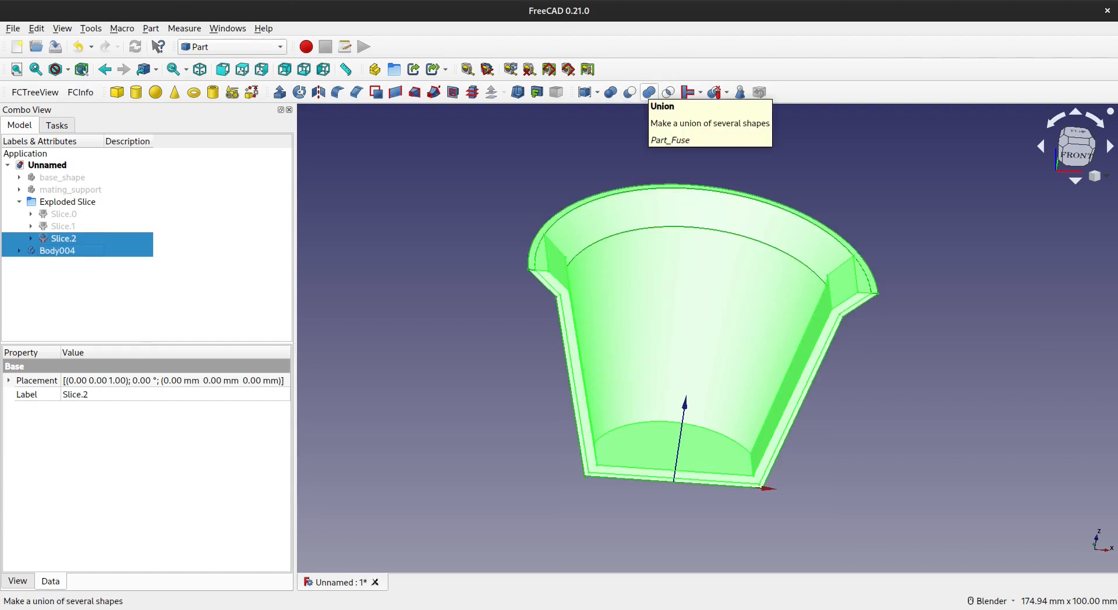
left_click(649, 92)
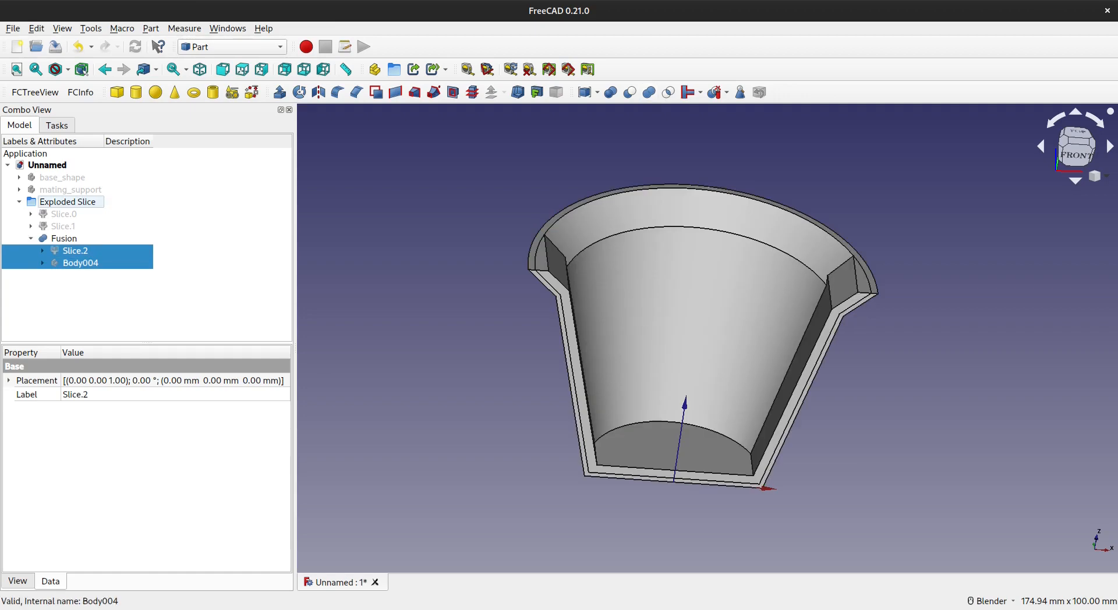
Step: Enable the Refine property on the Fusion by setting it to true
left_click(64, 238)
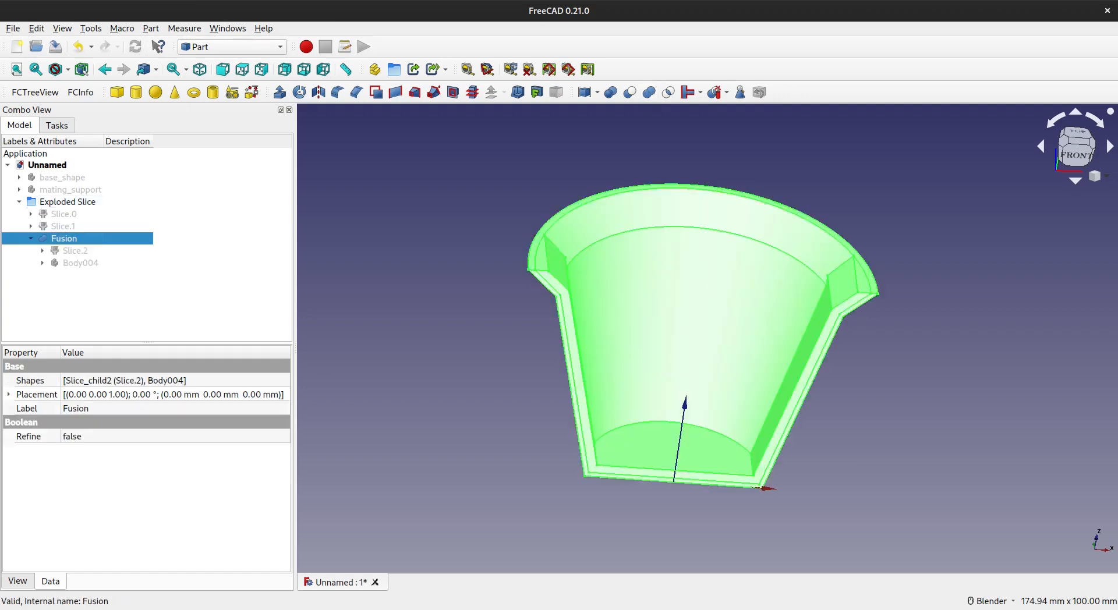
left_click(545, 443)
scroll(577, 442, "up", 4)
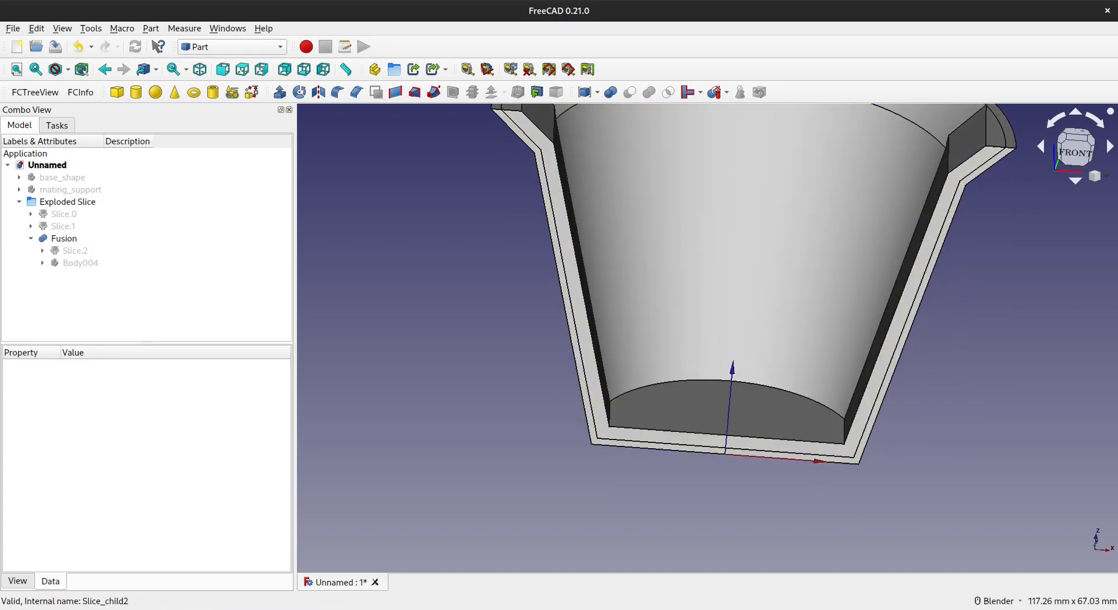
left_click(64, 238)
left_click(105, 437)
left_click(104, 437)
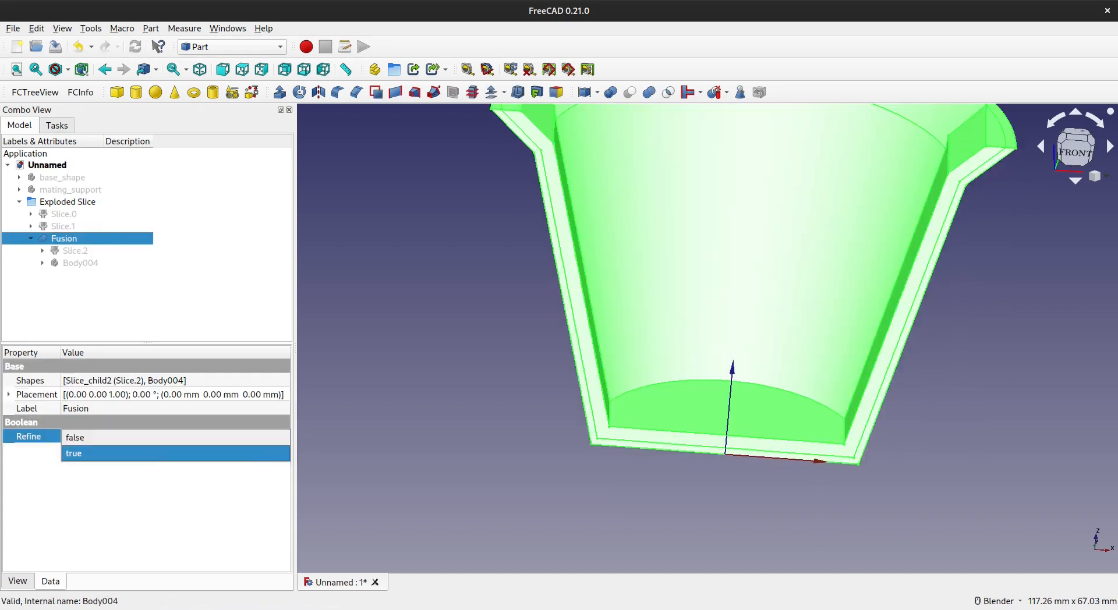
left_click(105, 453)
left_click(387, 310)
Step: Examine the refined Fusion's cut wall section and interior up close and from different angles
scroll(386, 309, "down", 2)
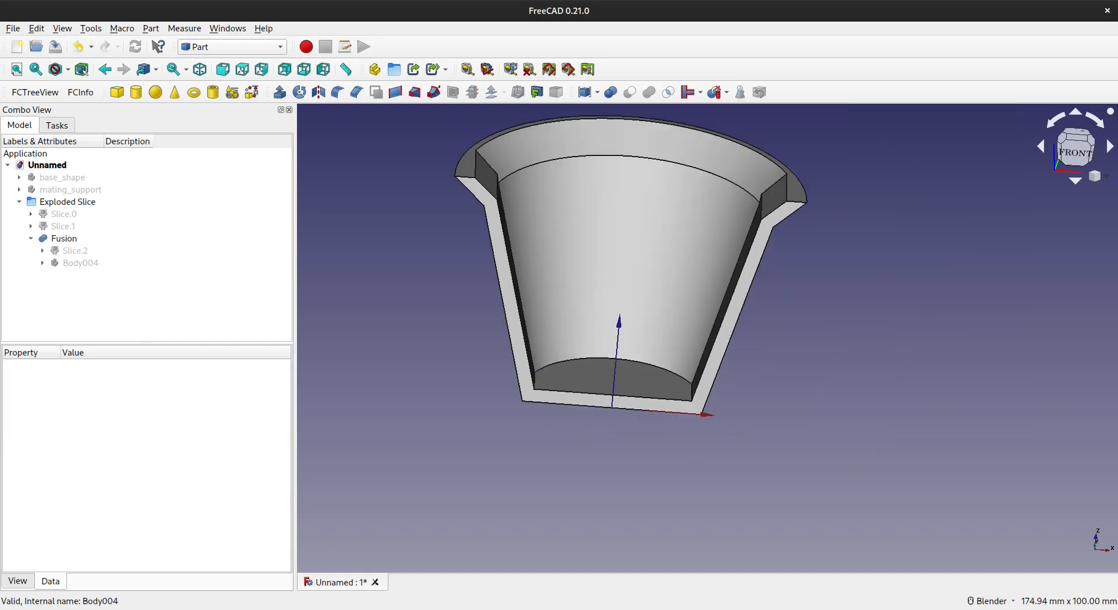
middle_click_drag(387, 310, 416, 317)
middle_click_drag(466, 192, 537, 272)
mouse_move(536, 272)
middle_mouse_down()
mouse_move(611, 331)
mouse_move(543, 276)
middle_mouse_up()
middle_click_drag(543, 276, 425, 201)
scroll(421, 194, "up", 3)
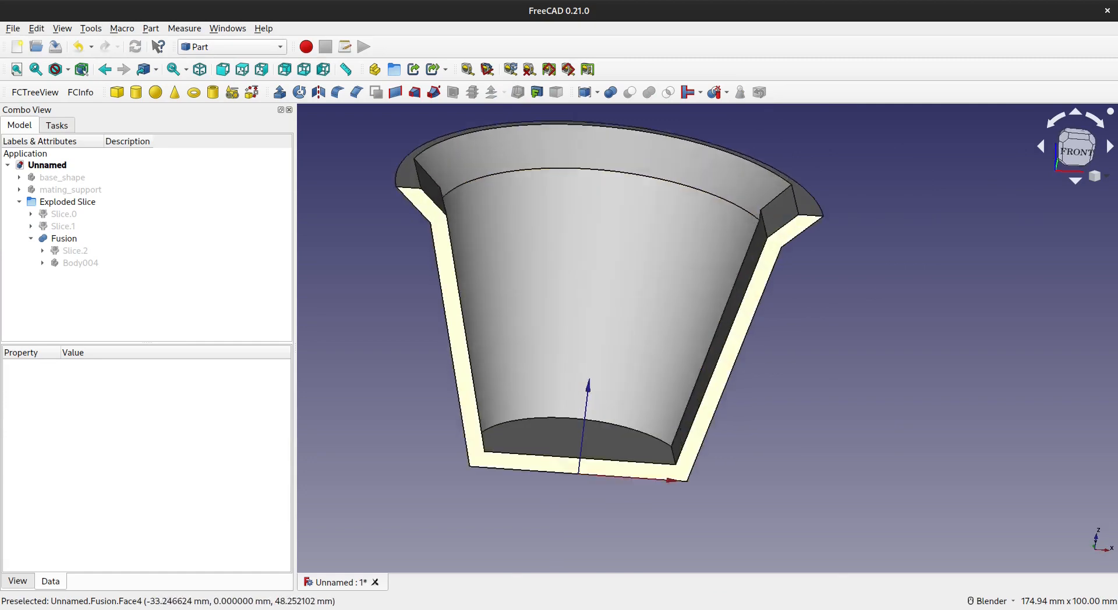
scroll(489, 434, "down", 3)
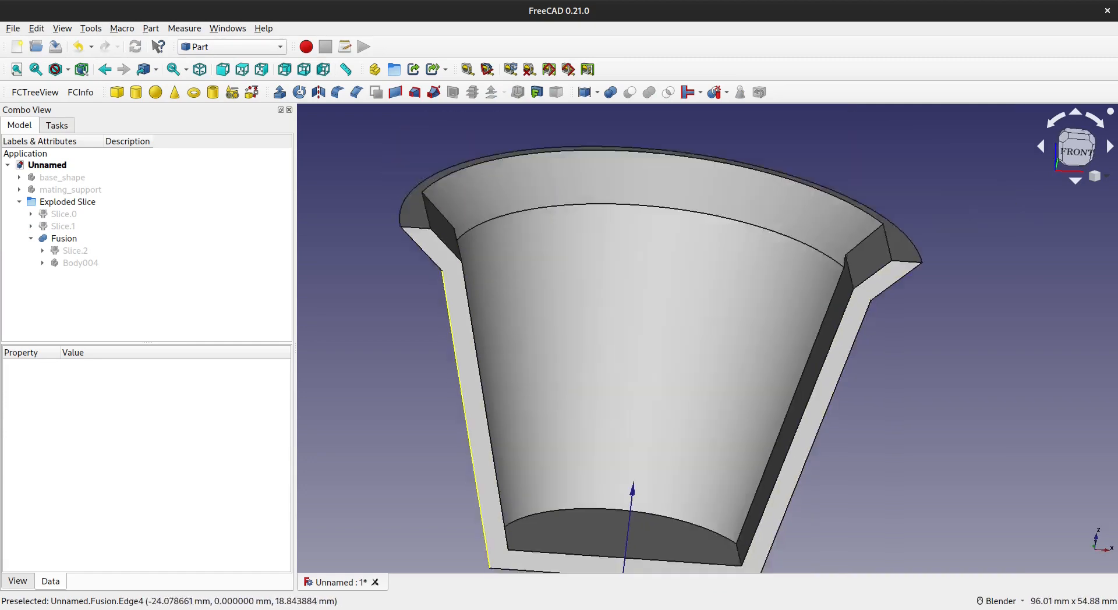
middle_click_drag(541, 431, 538, 373, "shift")
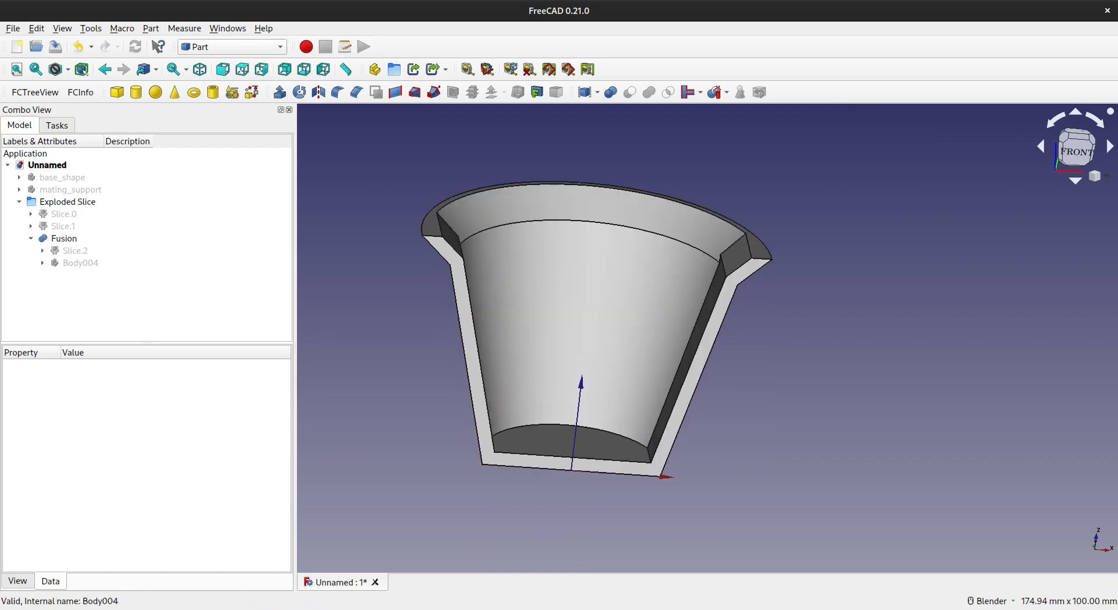
Step: Switch to the Part Design workbench and create a new body that uses the Fusion as its base feature
left_click(64, 239)
left_click(233, 46)
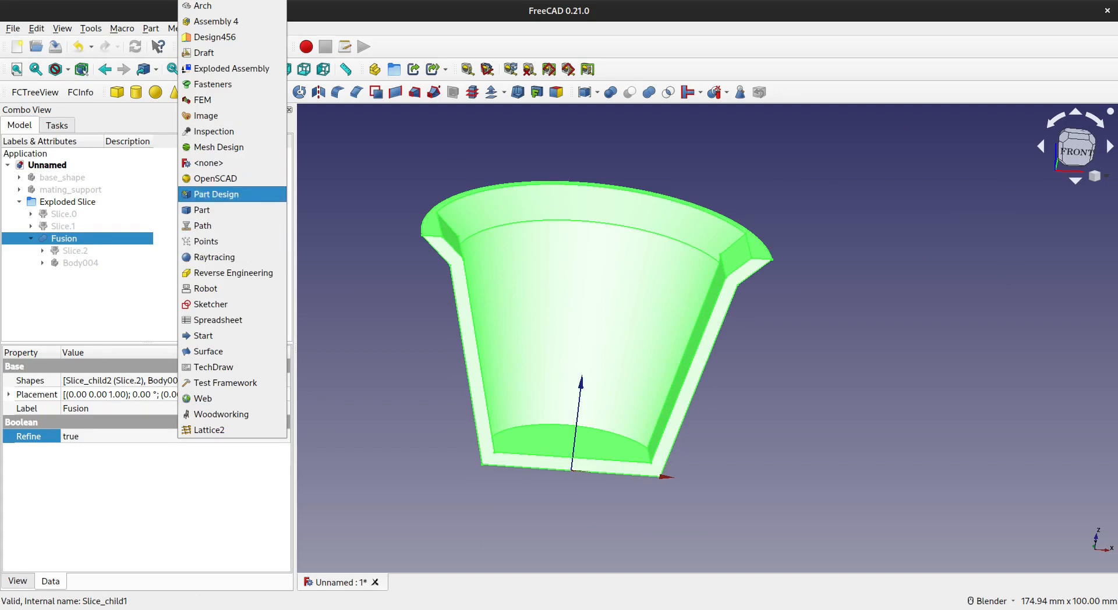
left_click(232, 194)
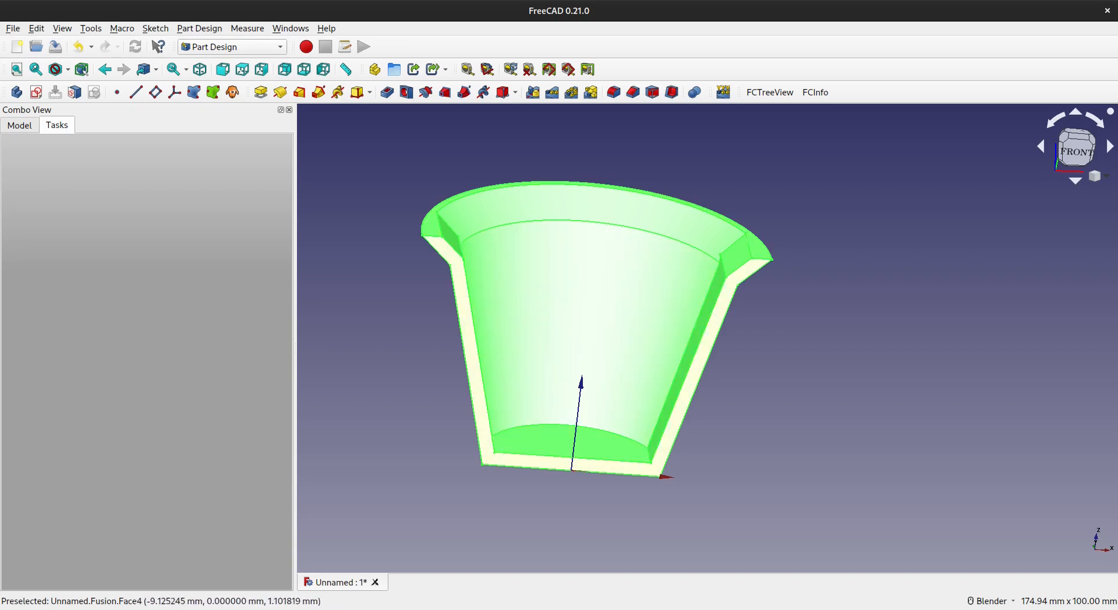
left_click(20, 125)
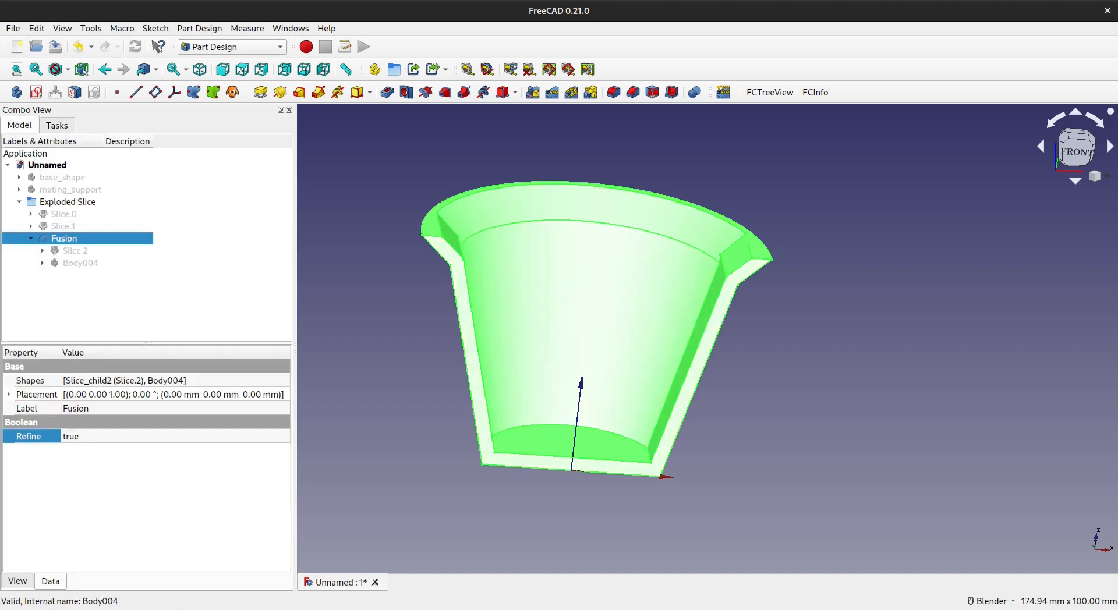
left_click(80, 263)
left_click(64, 239)
left_click(192, 243)
left_click(64, 239)
left_click(16, 92)
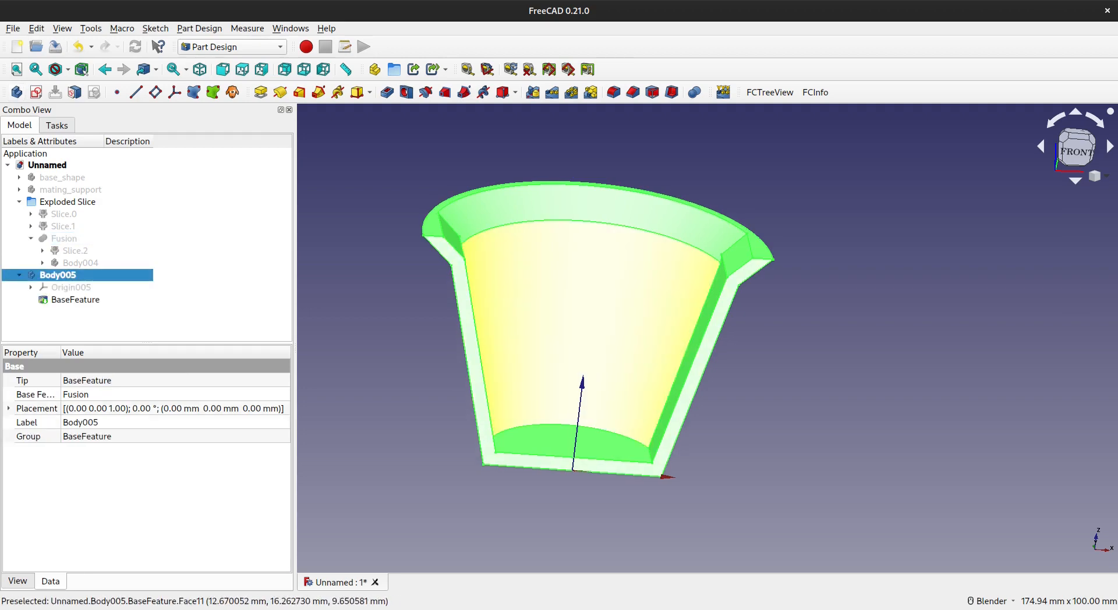
Step: Create a sketch on the YZ plane of Body005 and turn on the section view
middle_click_drag(507, 400, 553, 361, "shift")
left_click(513, 360)
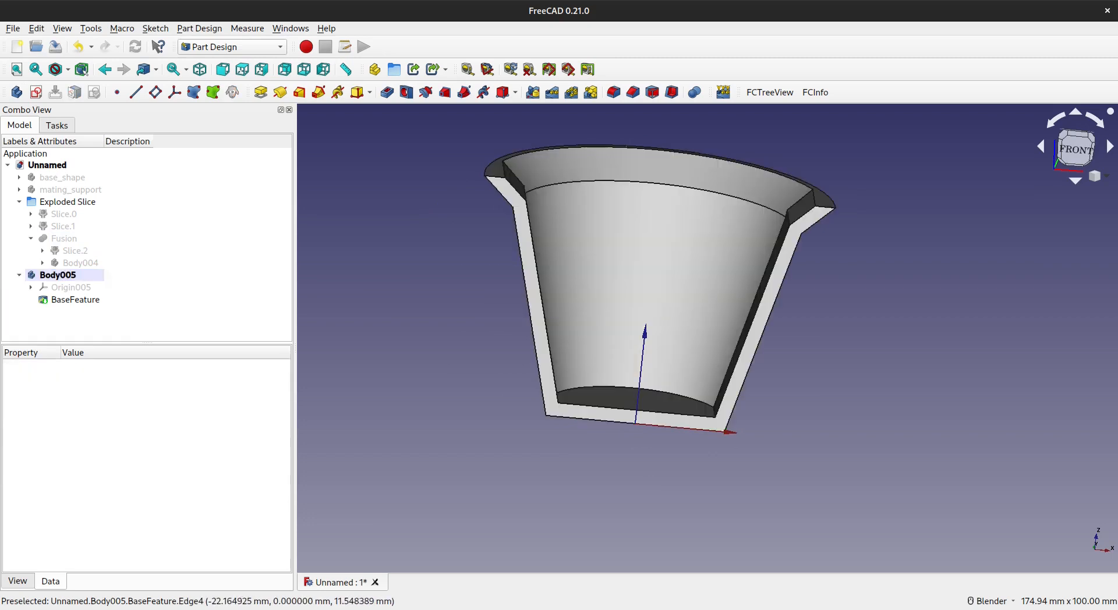
middle_click_drag(624, 342, 593, 349)
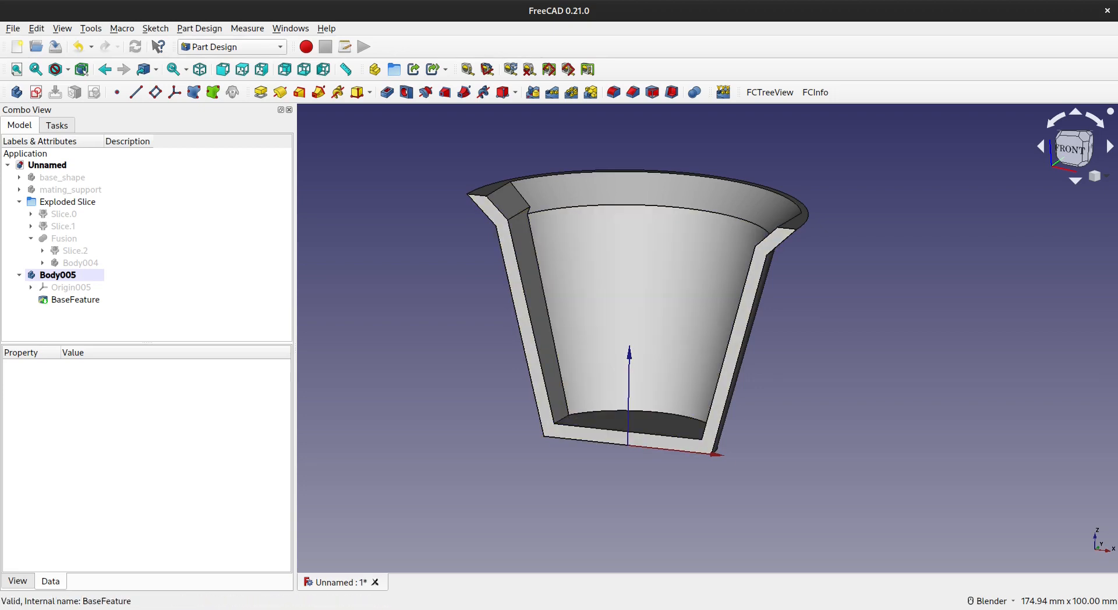
left_click(58, 275)
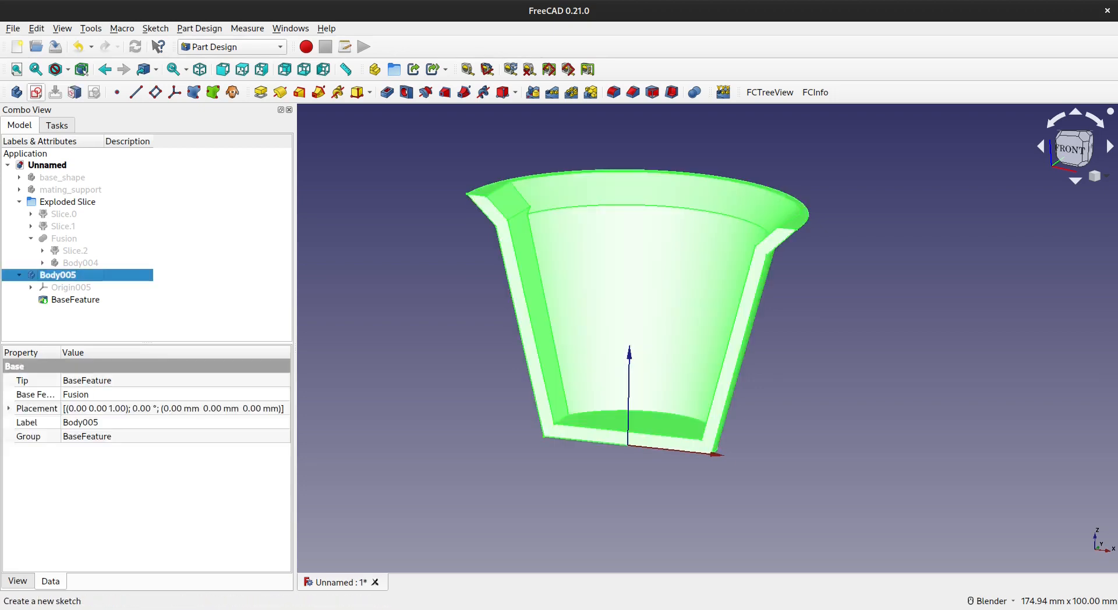
left_click(35, 92)
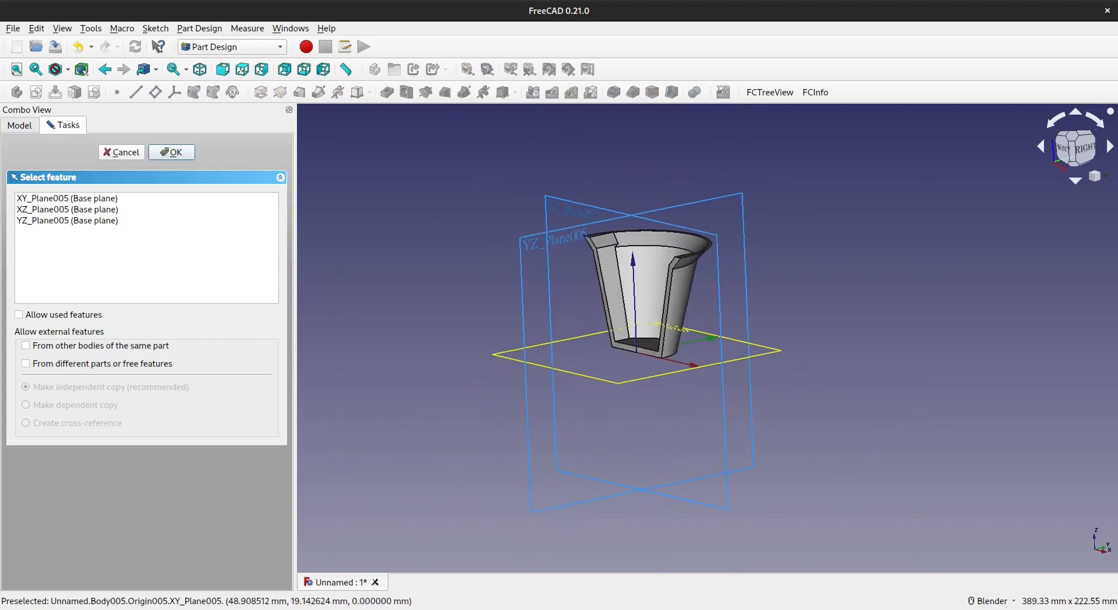
left_click(534, 242)
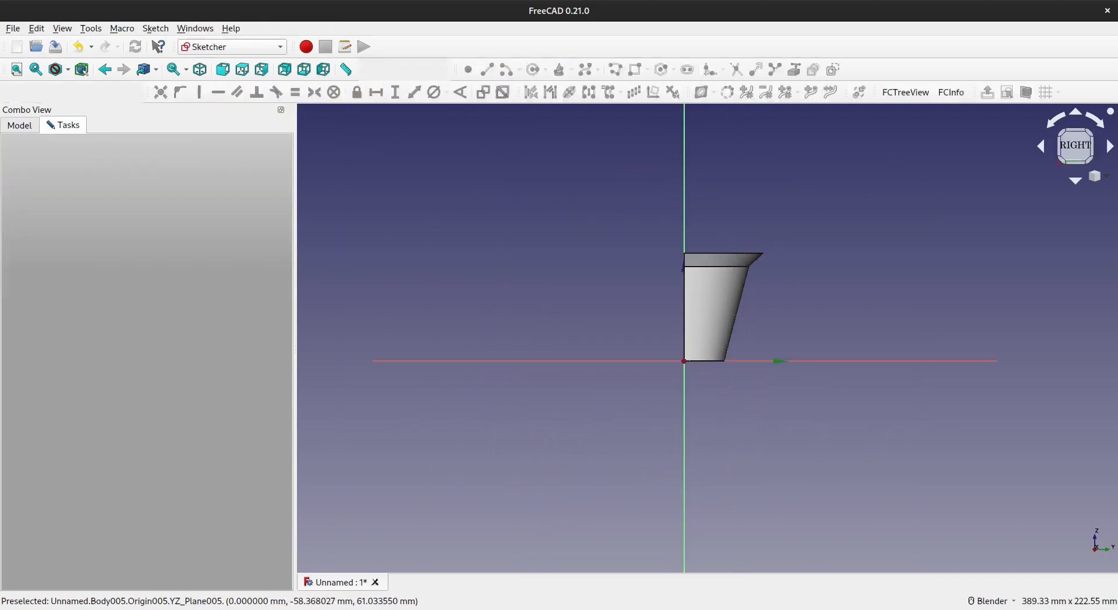
scroll(761, 382, "up", 3)
left_click(882, 92)
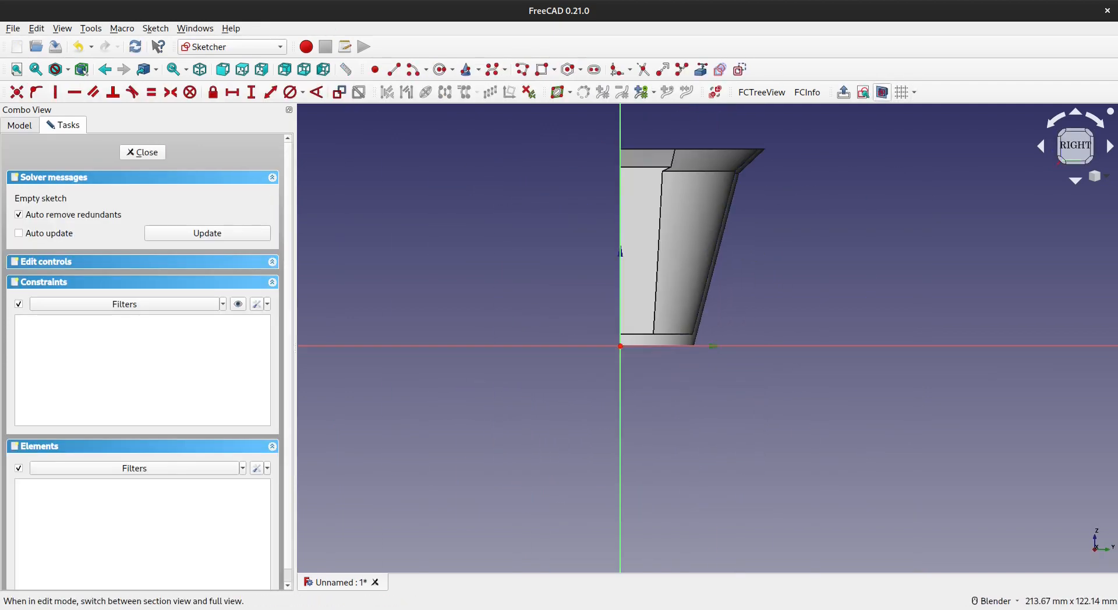
Step: Draw a small rectangle within the thickness of the cup's base, with one vertical side lying on the sketch's vertical axis
middle_click_drag(513, 312, 640, 372)
scroll(579, 331, "up", 4)
middle_click_drag(640, 372, 586, 353)
scroll(587, 353, "up", 3)
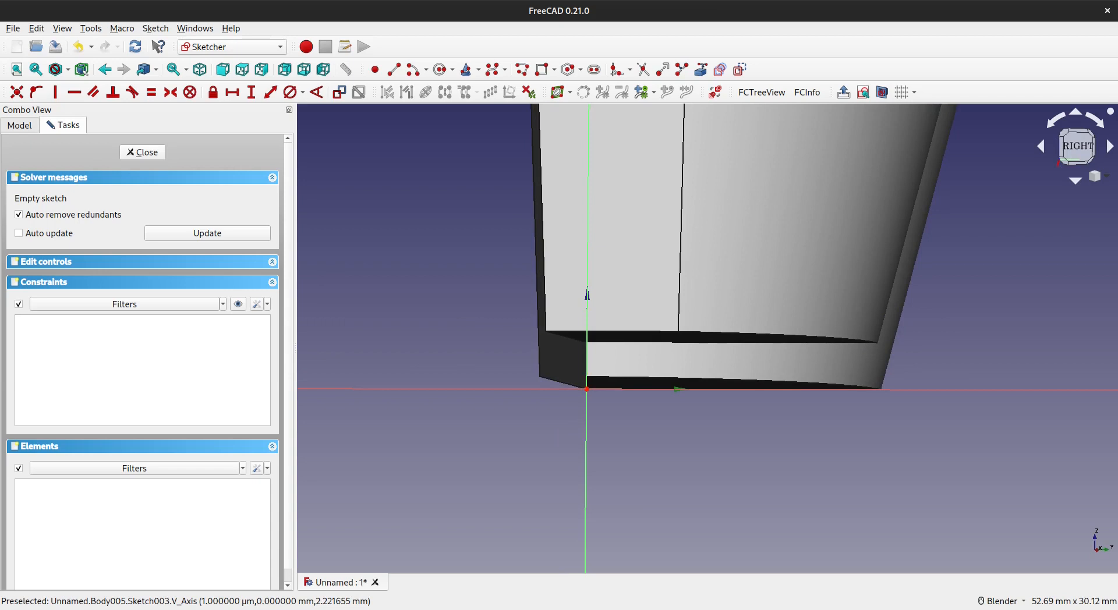
key("g")
key("r")
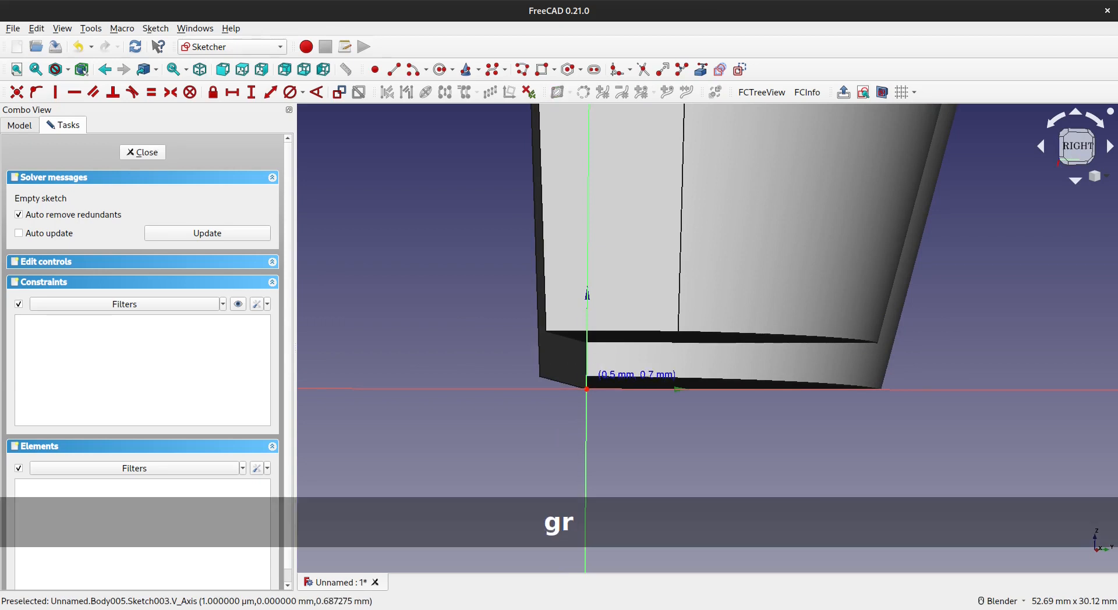
left_click(559, 347)
scroll(573, 359, "up", 3)
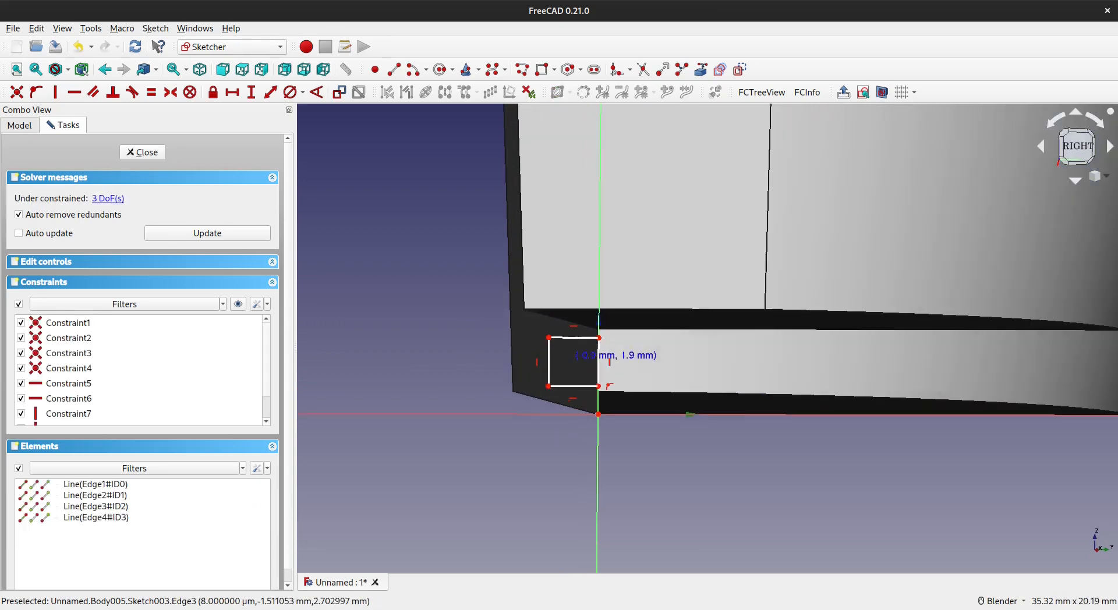
key("Escape")
Step: Constrain the rectangle to a height of 1.5 mm and a width of 1.5 mm
left_click(548, 361)
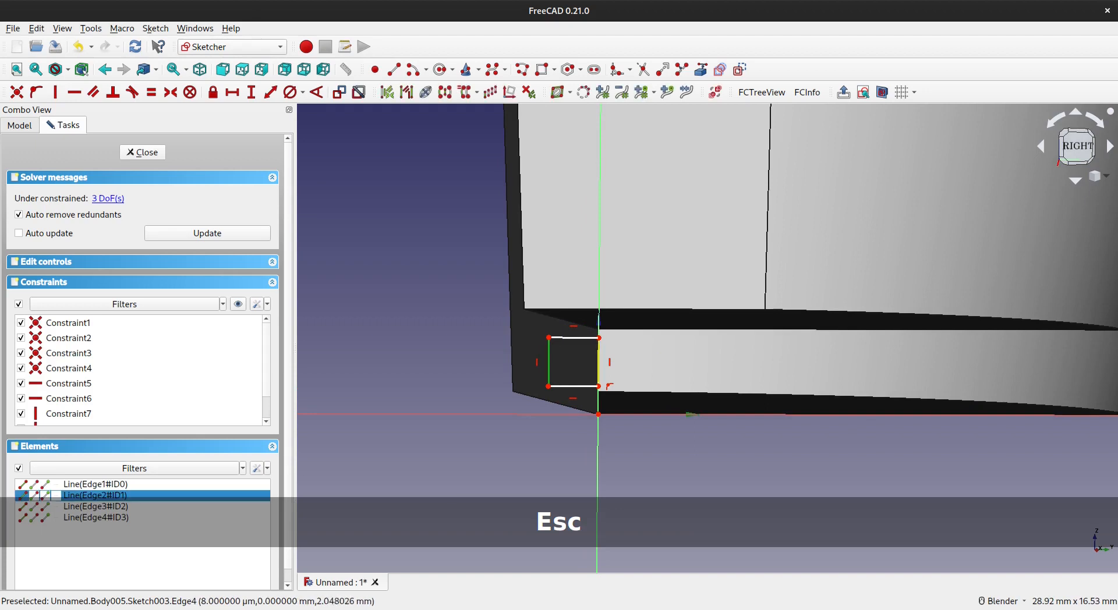
left_click(573, 338)
key("Escape")
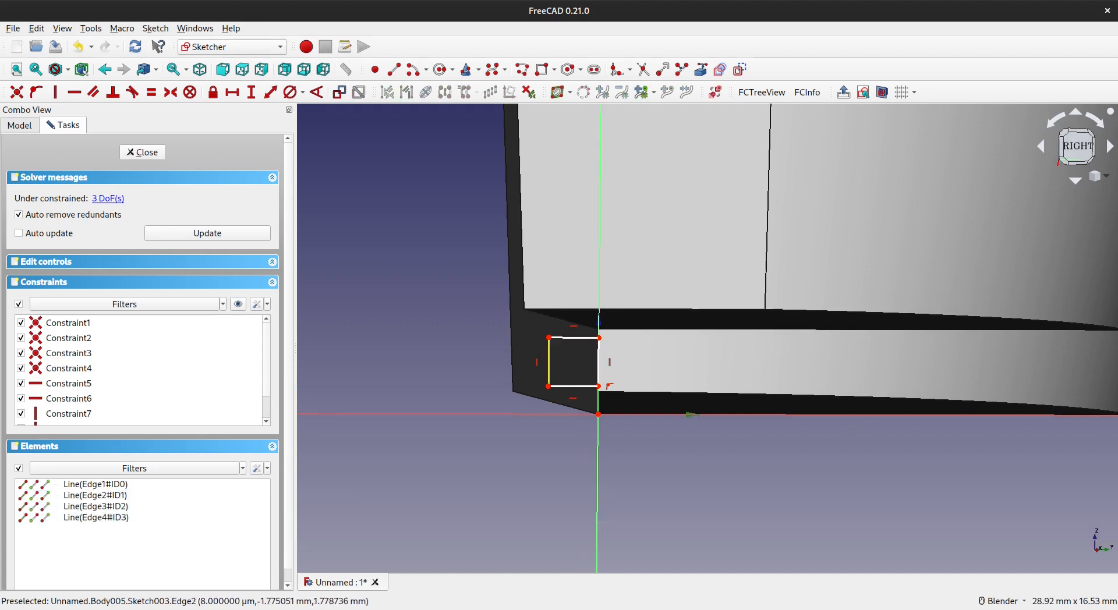
left_click(549, 361)
type("i")
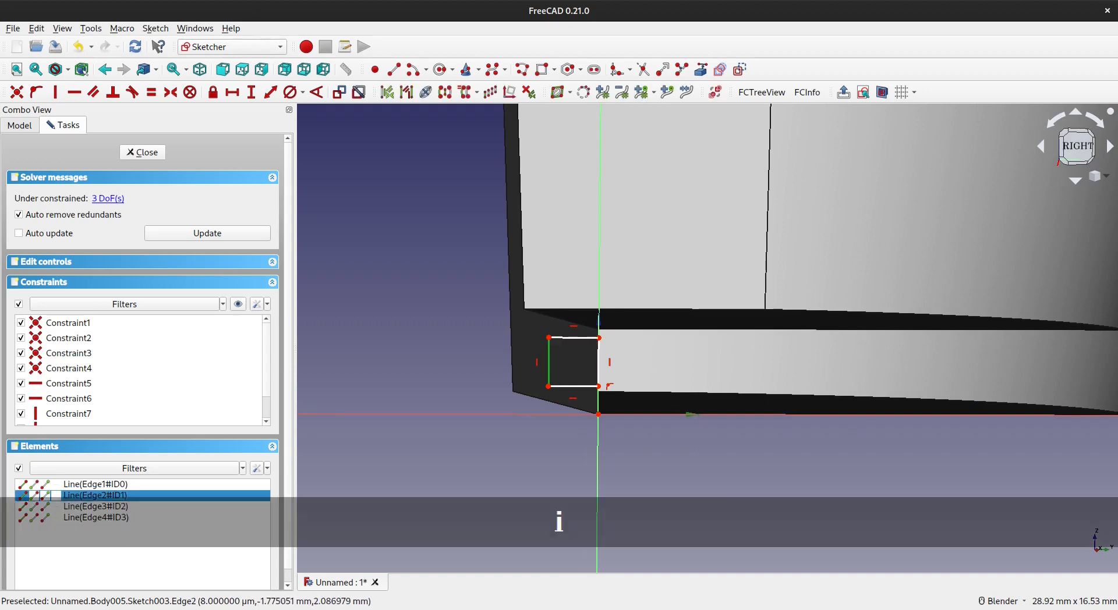
type("1.5")
key("Return")
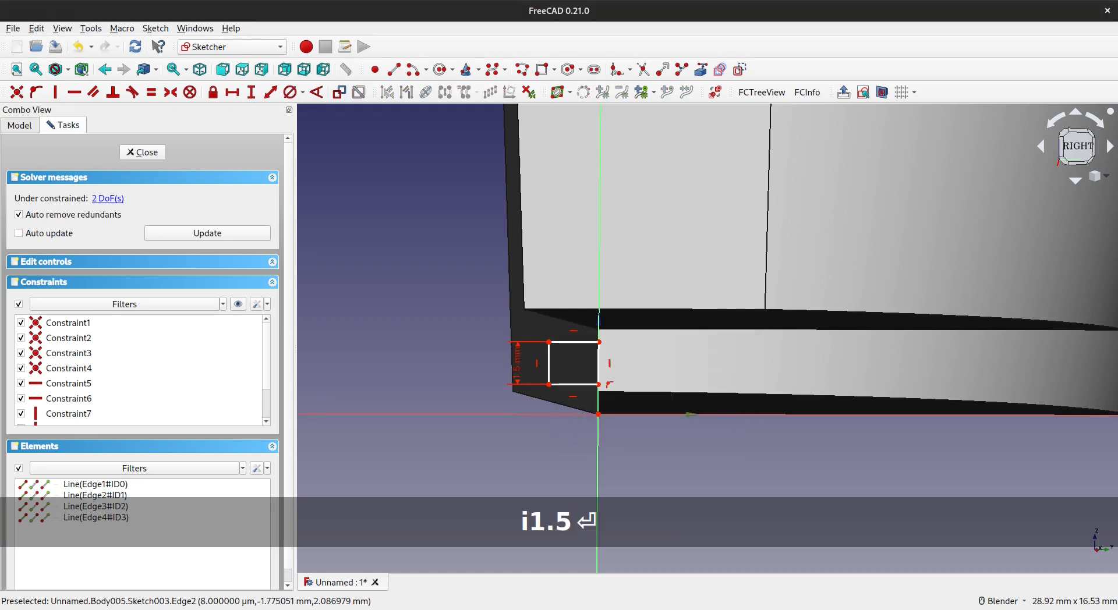
left_click(565, 341)
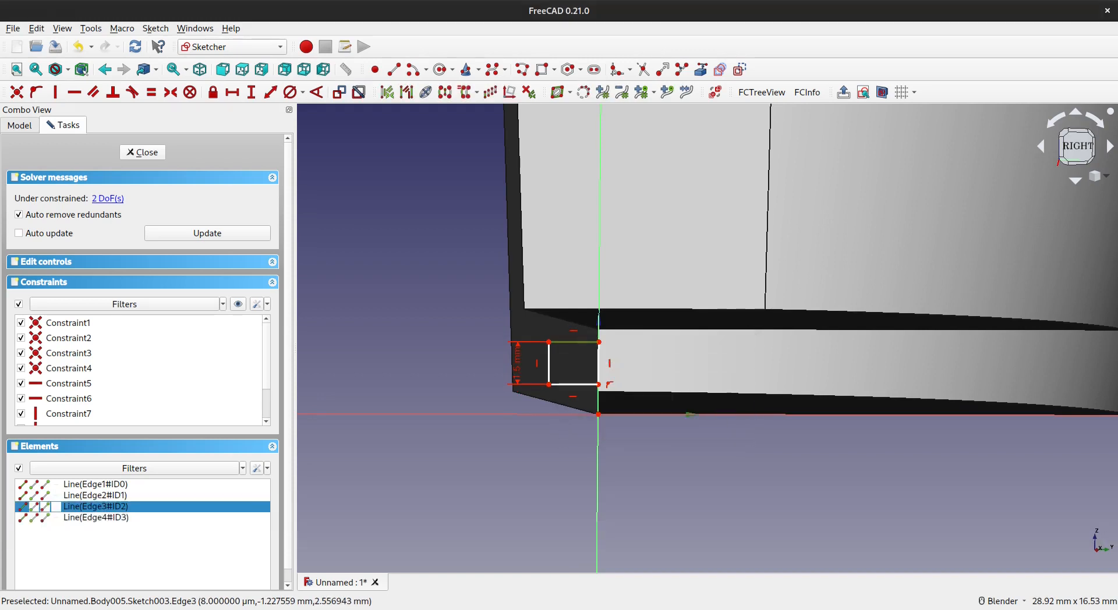
type("l1.5")
key("Return")
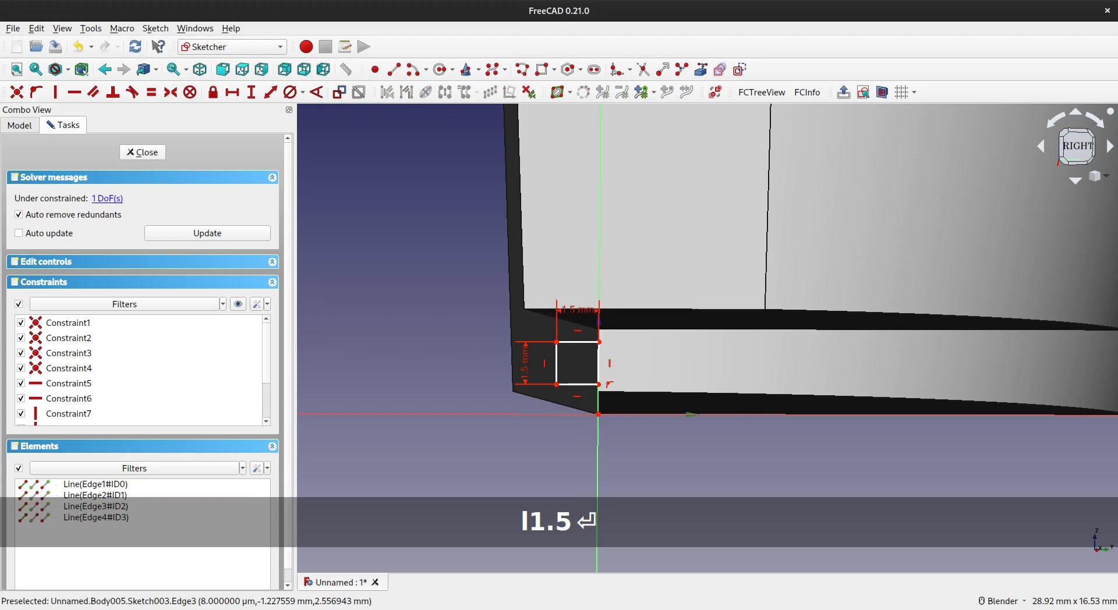
Step: Constrain the vertical distance from the origin to the square's nearest corner to 1.5/2 mm
left_click(597, 415)
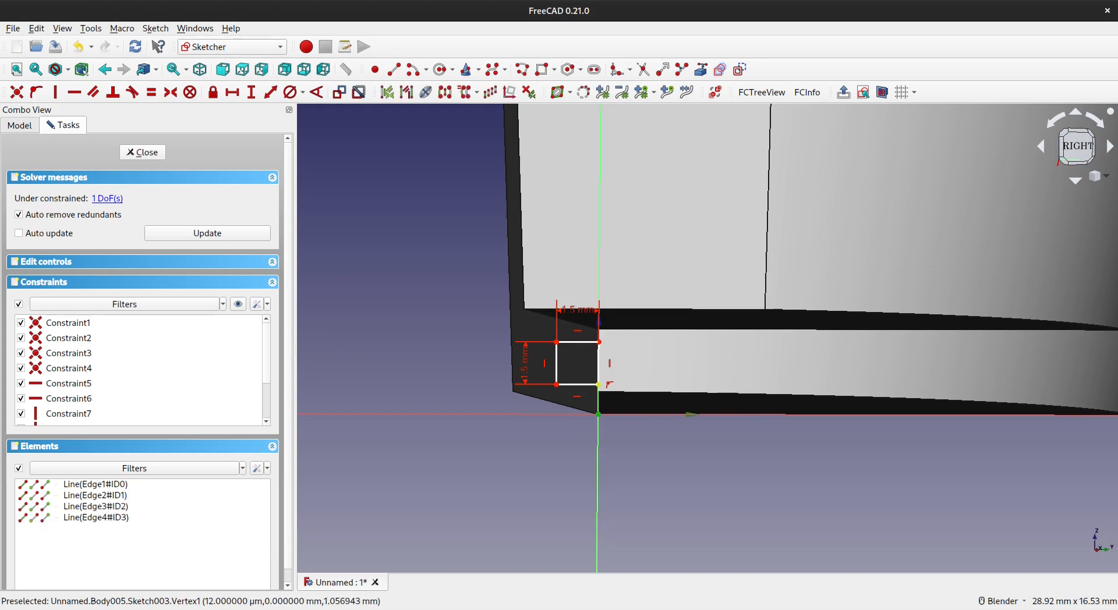
left_click(598, 385)
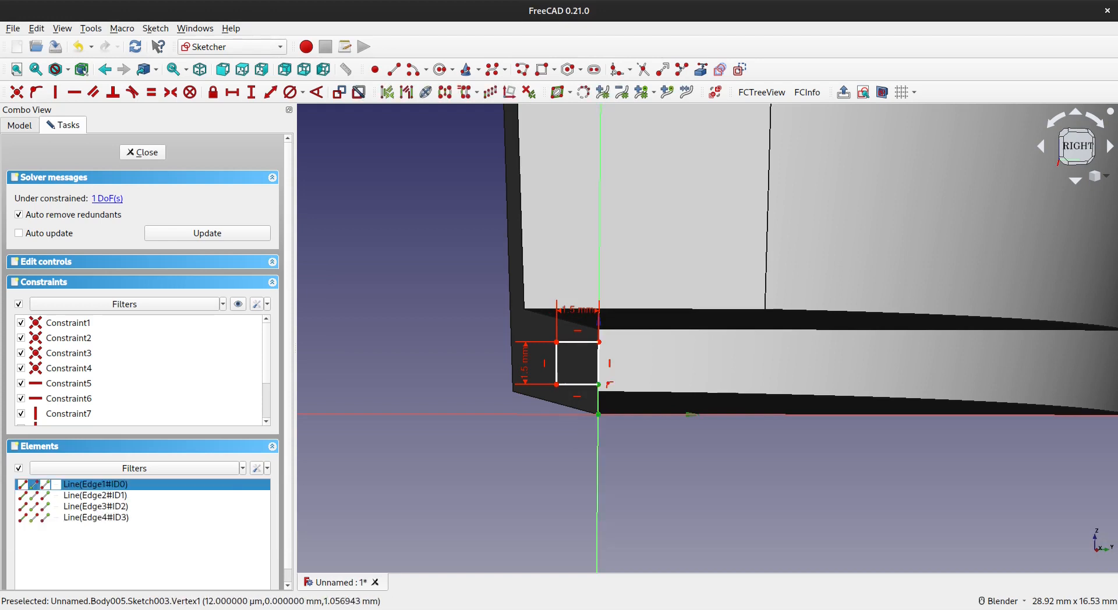
key("i")
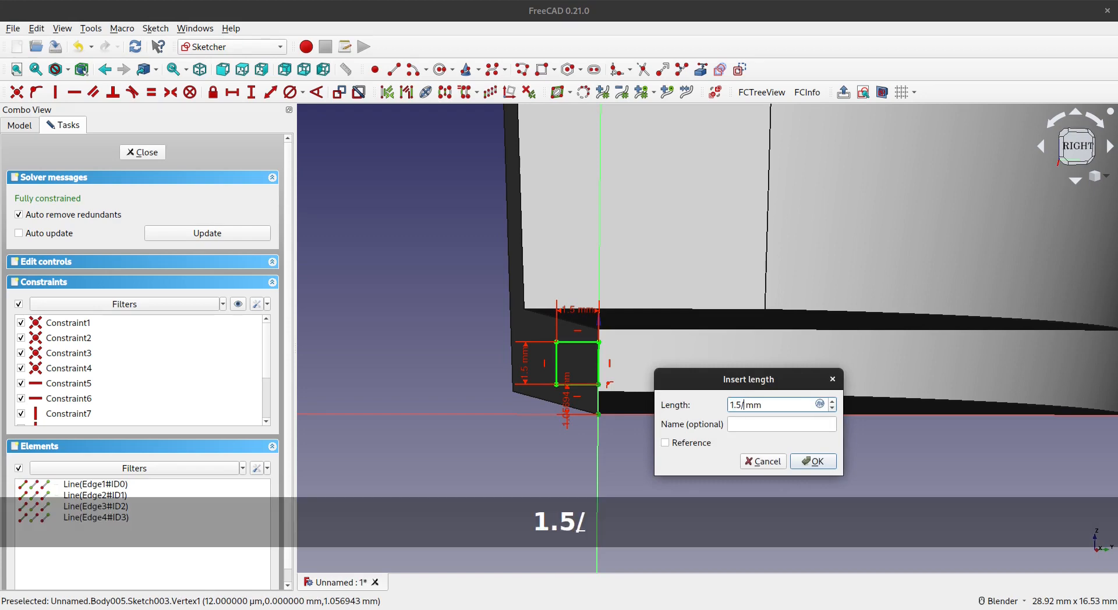
type("2")
key("Return")
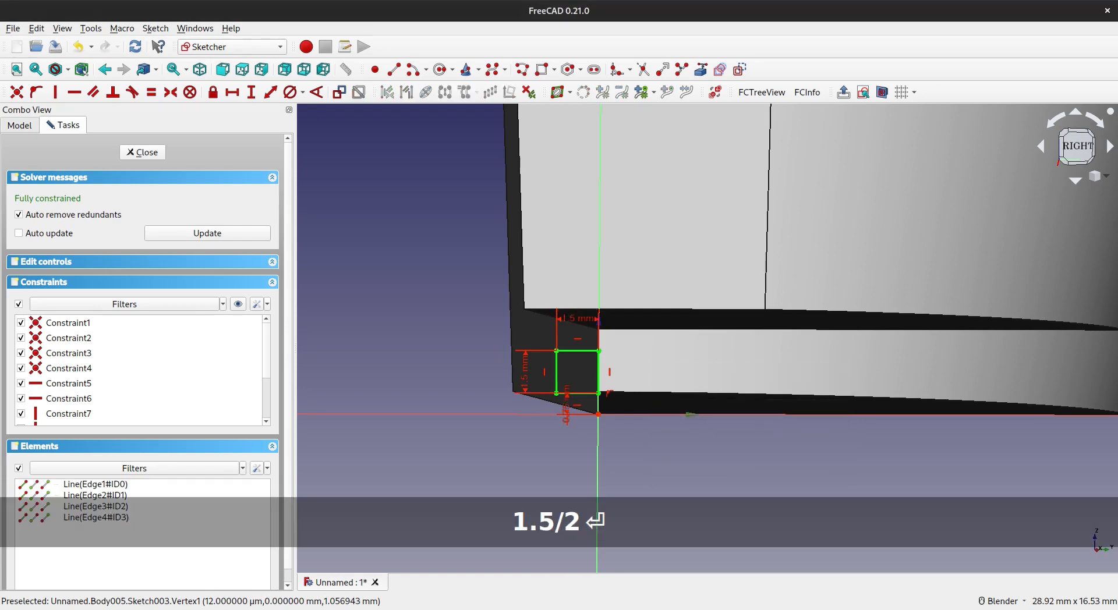
Step: Check the square's position within the cup's base and close the sketch
scroll(599, 385, "up", 3)
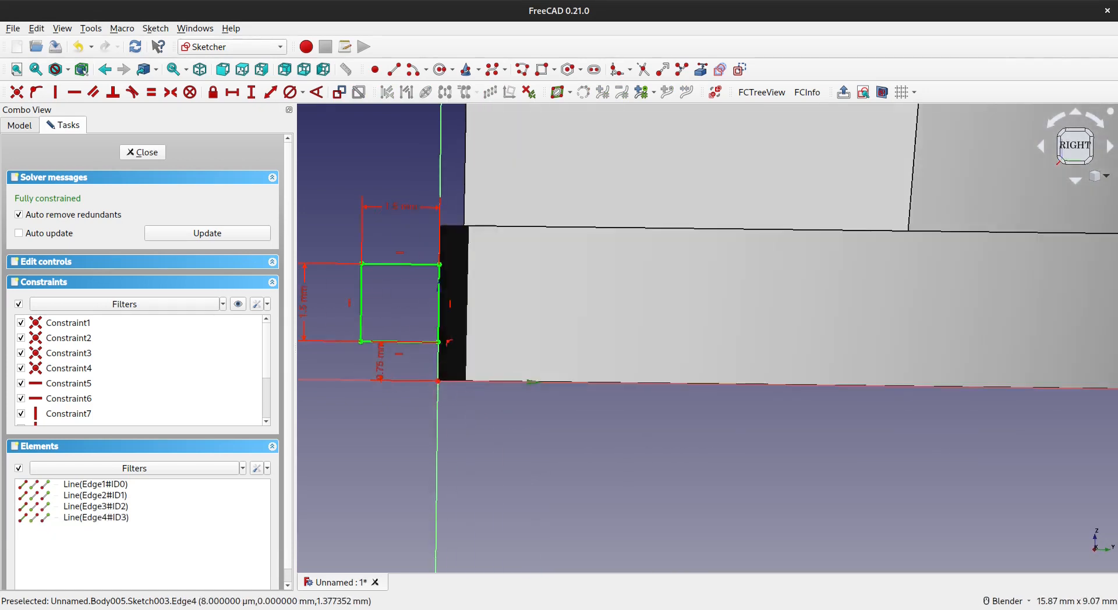
middle_click_drag(539, 320, 542, 315)
scroll(544, 317, "down", 2)
scroll(542, 315, "up", 4)
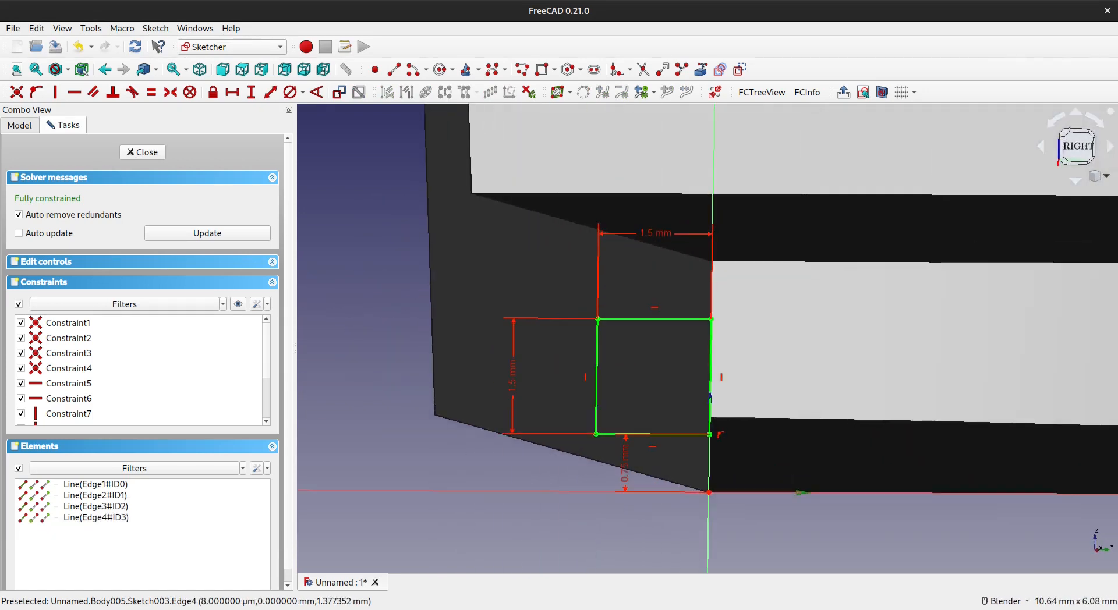
scroll(709, 398, "down", 3)
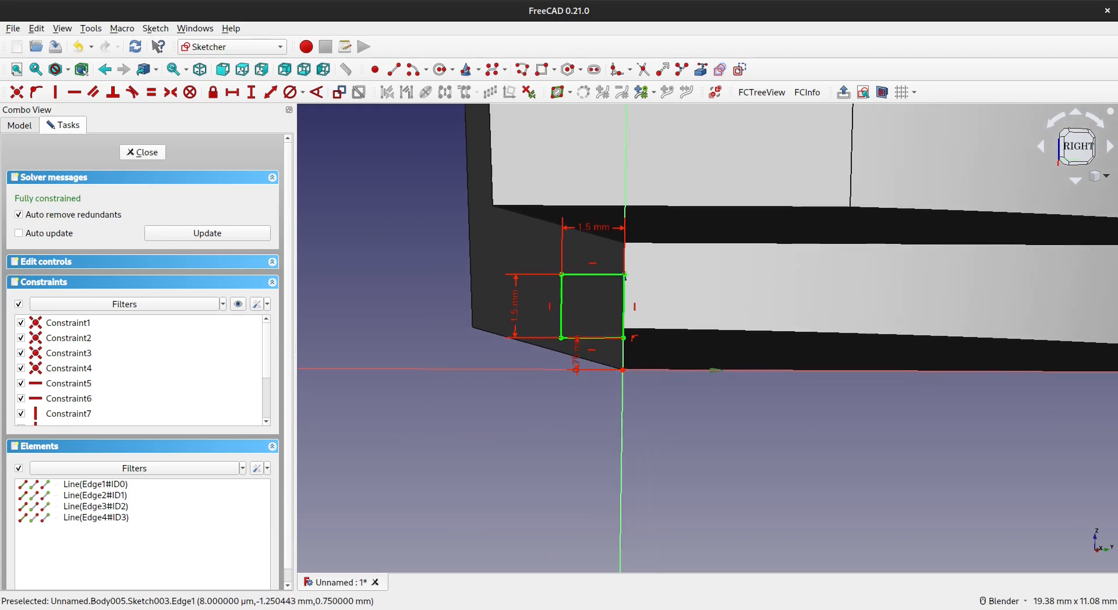
key("Escape")
scroll(641, 356, "up", 8)
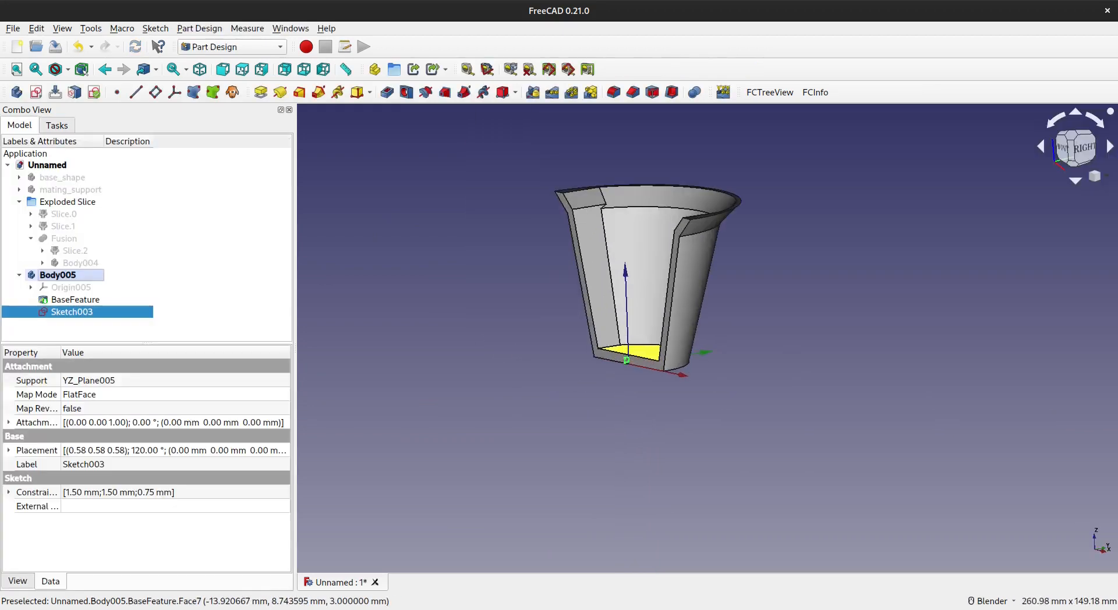
middle_click_drag(640, 350, 658, 315)
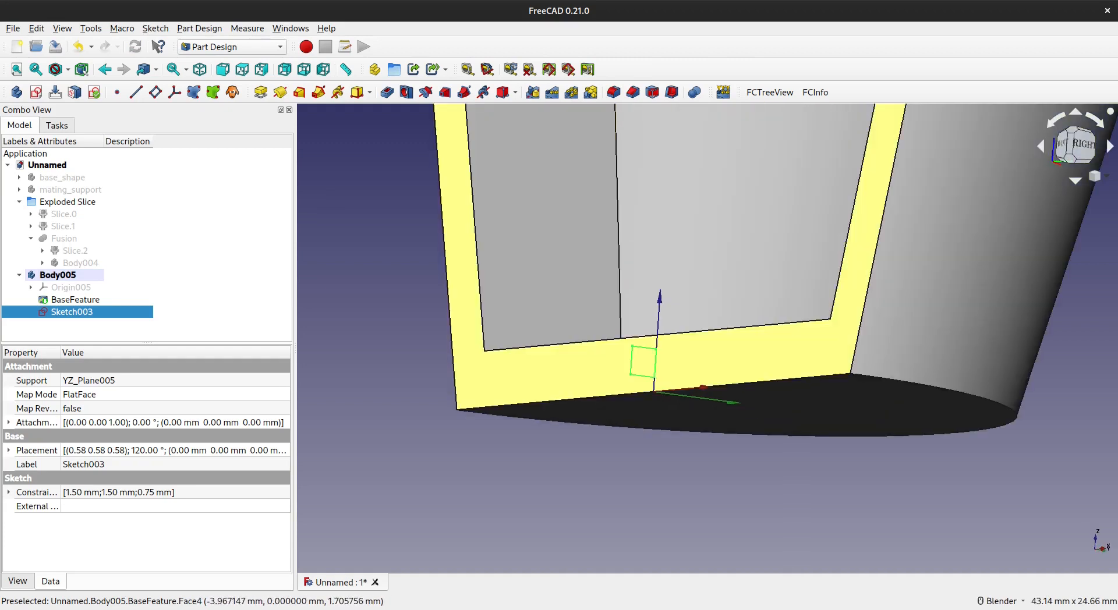
Step: Examine the small square profile in the cup's base and the cut wall face from the base up to the flared rim
scroll(661, 279, "up", 3)
left_click(630, 355)
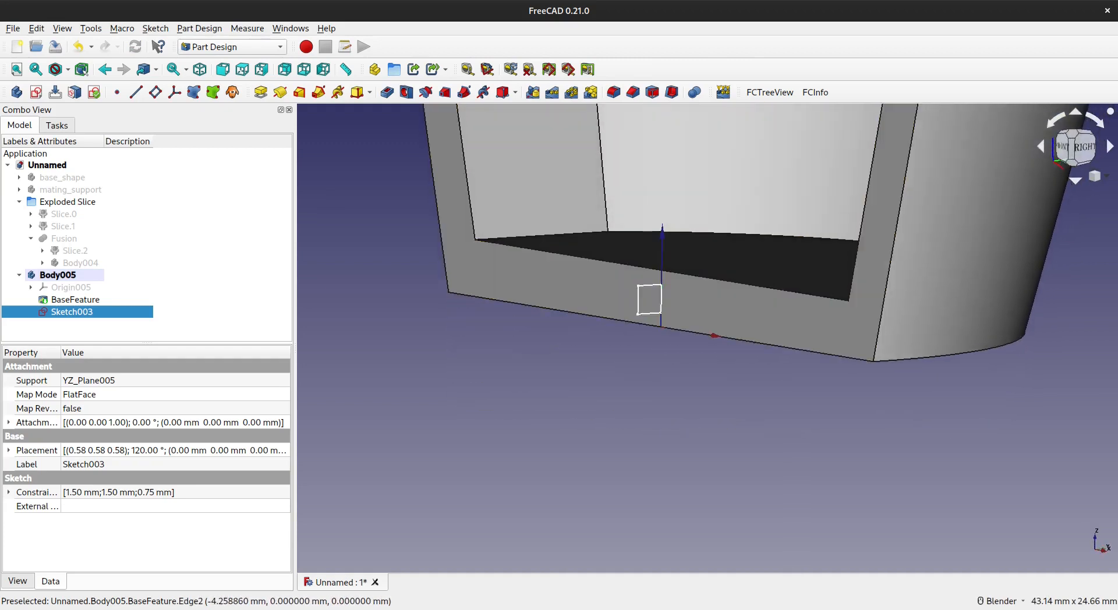
scroll(630, 355, "down", 2)
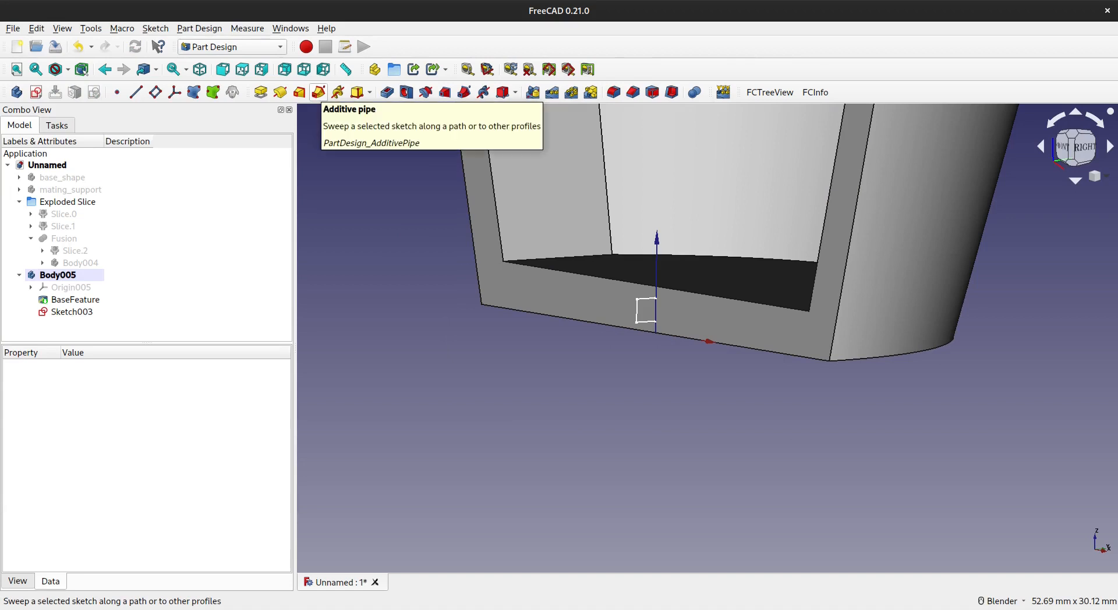
scroll(647, 315, "down", 2)
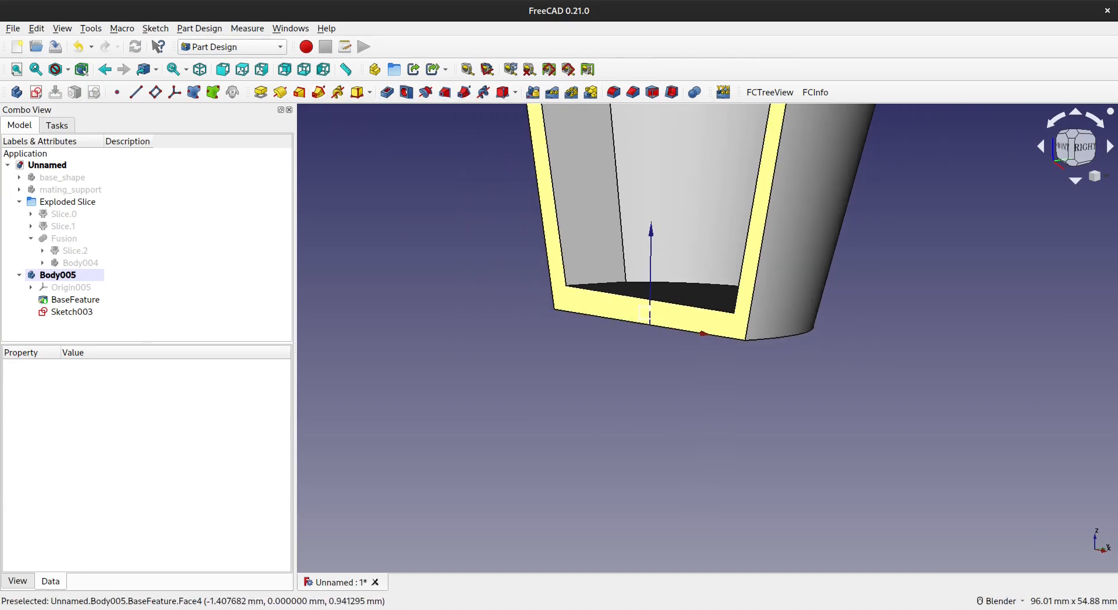
scroll(646, 315, "down", 5)
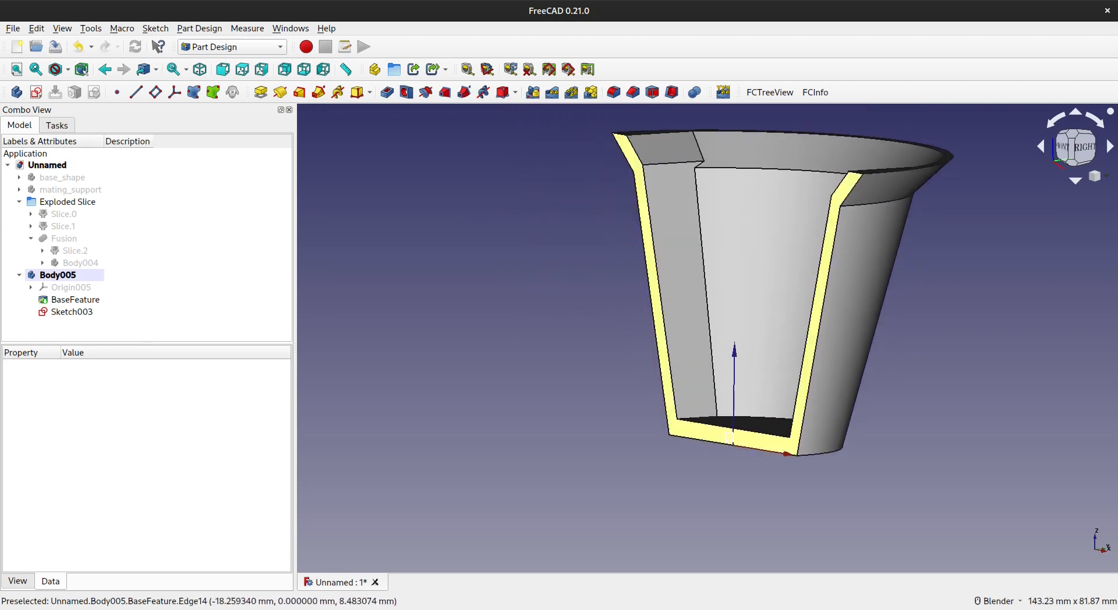
middle_click_drag(646, 315, 621, 257, "shift")
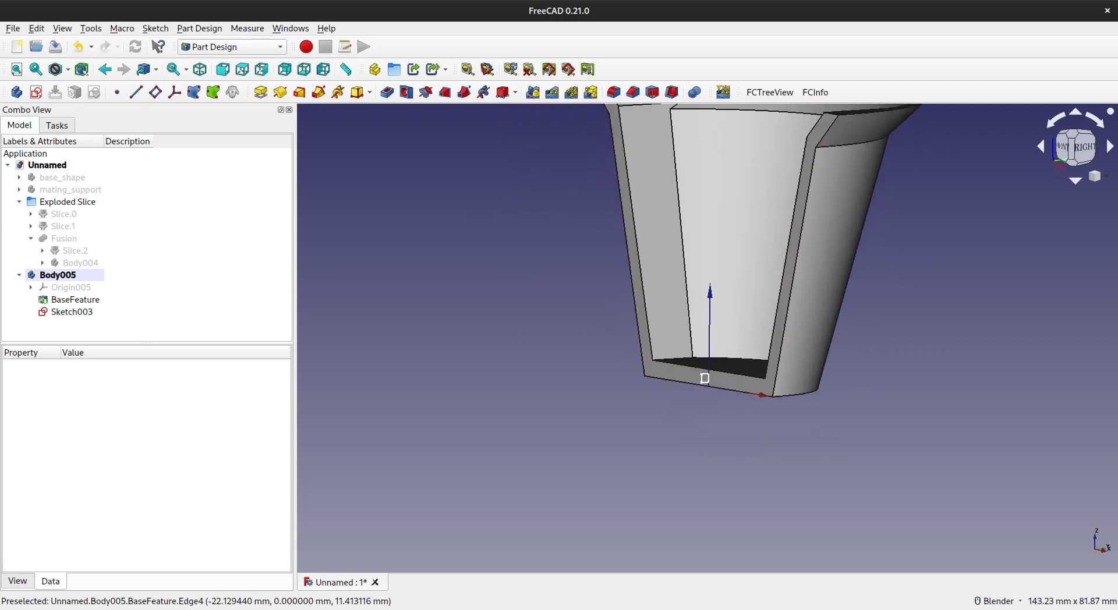
scroll(704, 378, "up", 4)
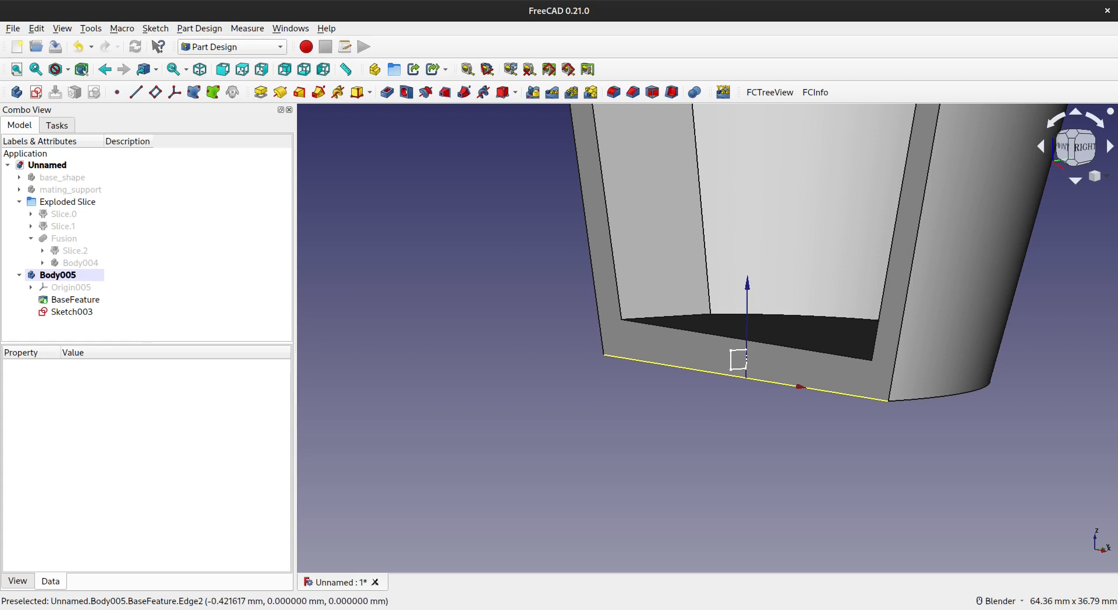
scroll(695, 359, "down", 2)
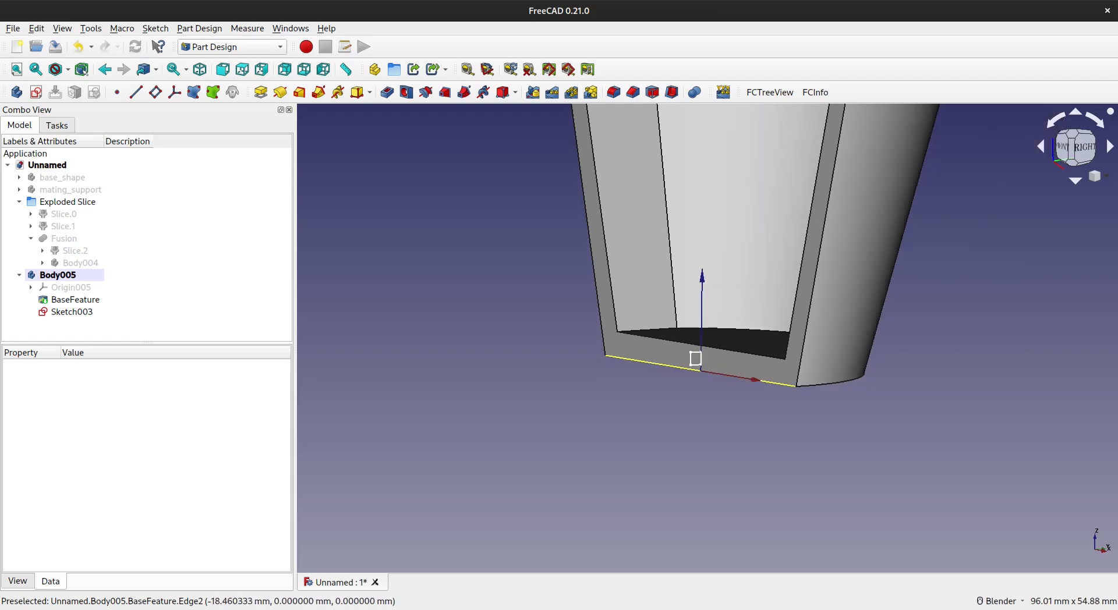
scroll(693, 358, "up", 4)
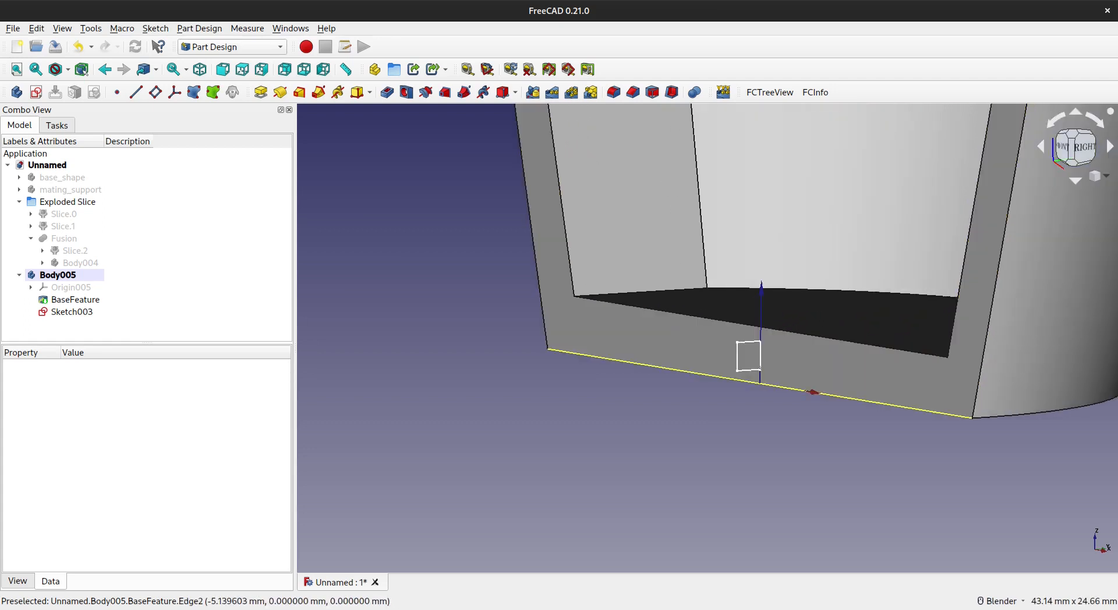
scroll(644, 316, "down", 4)
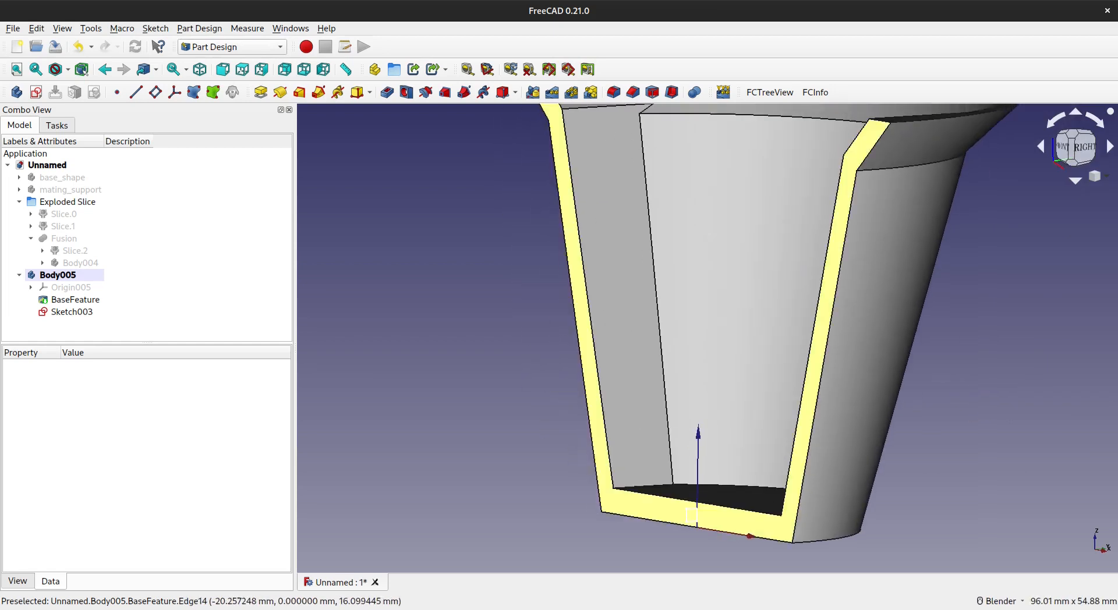
scroll(557, 241, "down", 3)
mouse_move(557, 240)
middle_mouse_down()
mouse_move(580, 269)
mouse_move(567, 243)
middle_mouse_up()
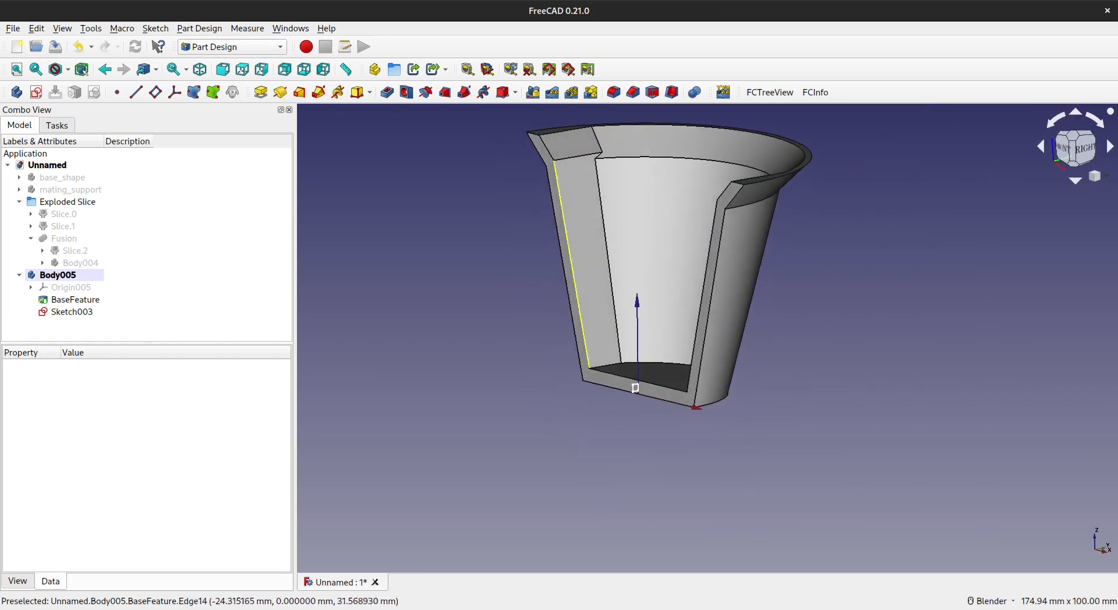
middle_click_drag(665, 309, 680, 287)
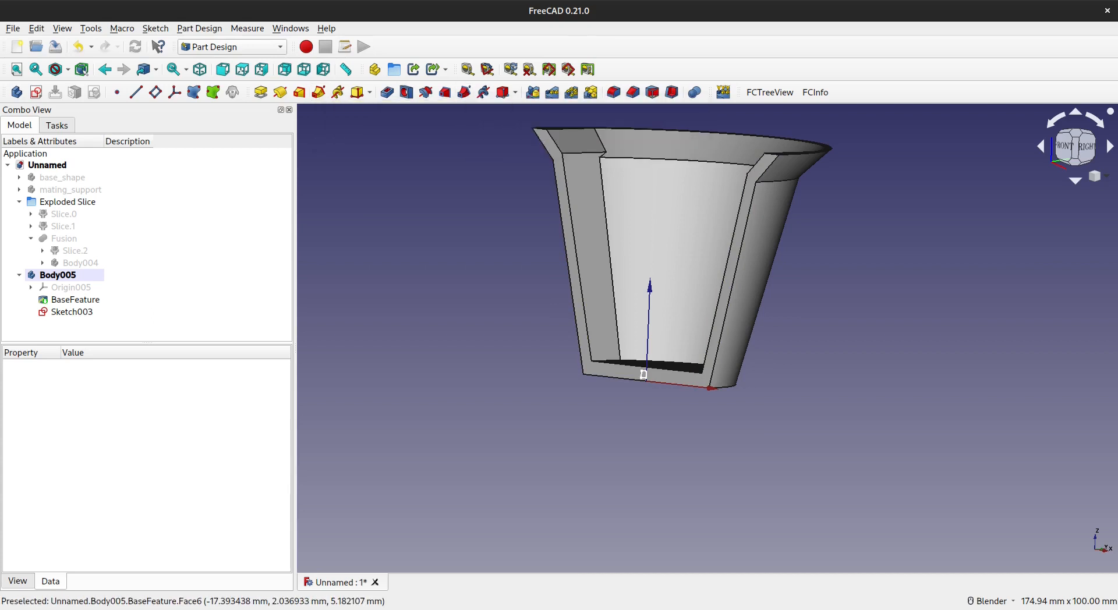
Step: Create a new sketch on the XZ plane of the fused body
left_click(57, 275)
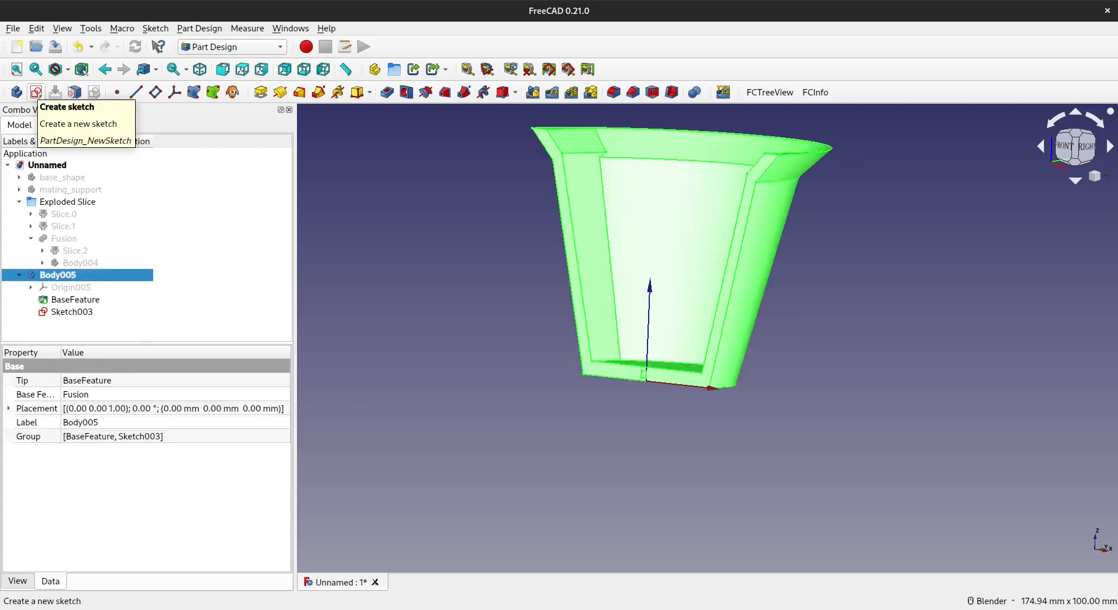
left_click(35, 92)
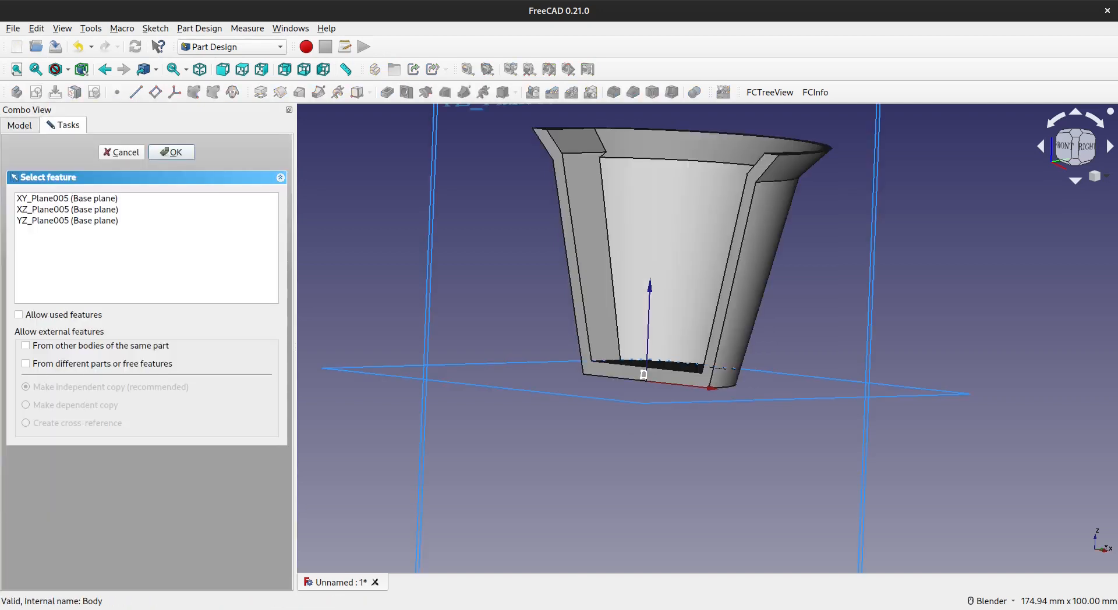
scroll(555, 328, "down", 3)
middle_click_drag(557, 319, 635, 286)
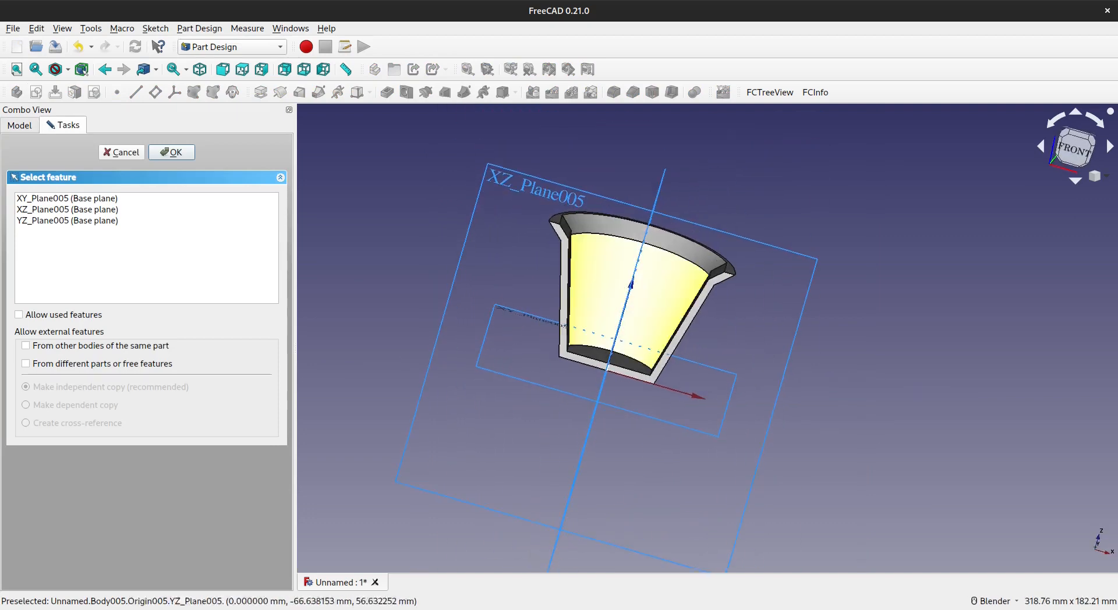
left_click(525, 174)
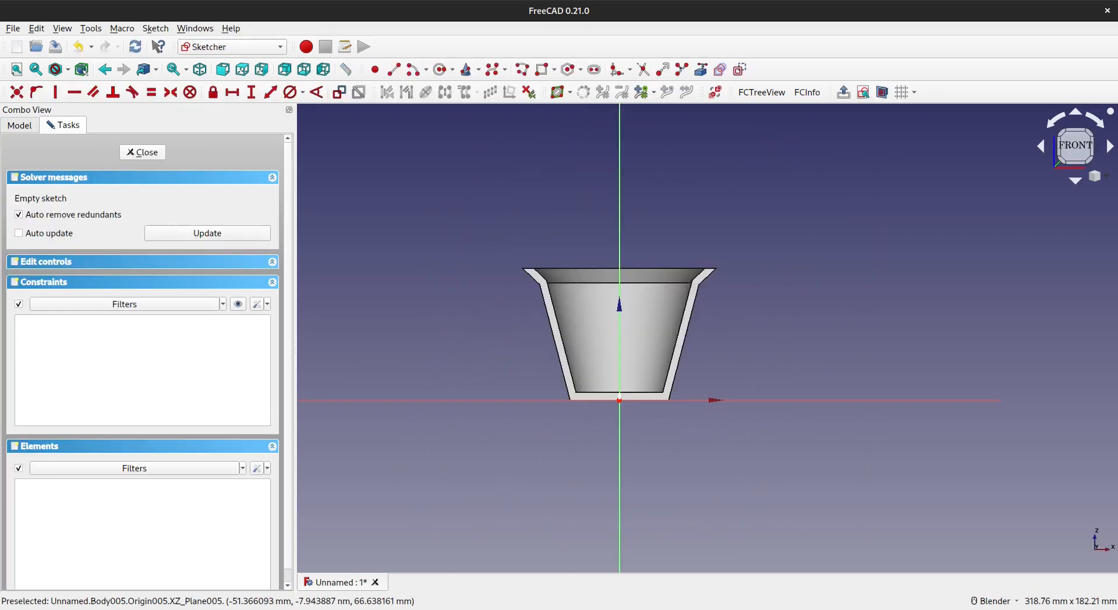
scroll(552, 326, "up", 4)
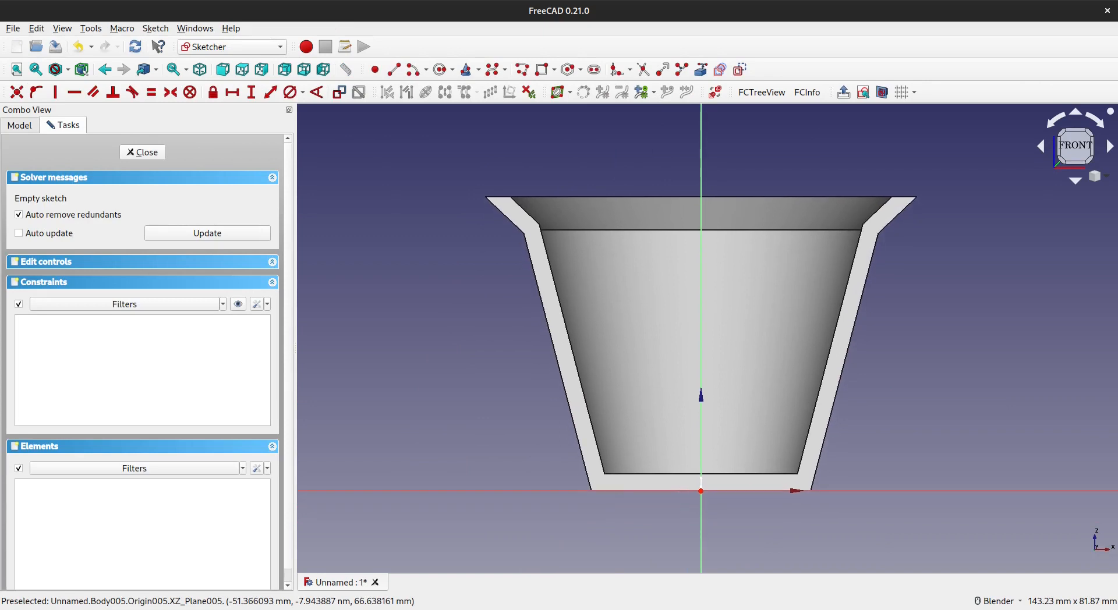
Step: Link the outer flare edge and outer wall edge on the negative X side of the cup into the sketch as external geometry
key("g")
key("x")
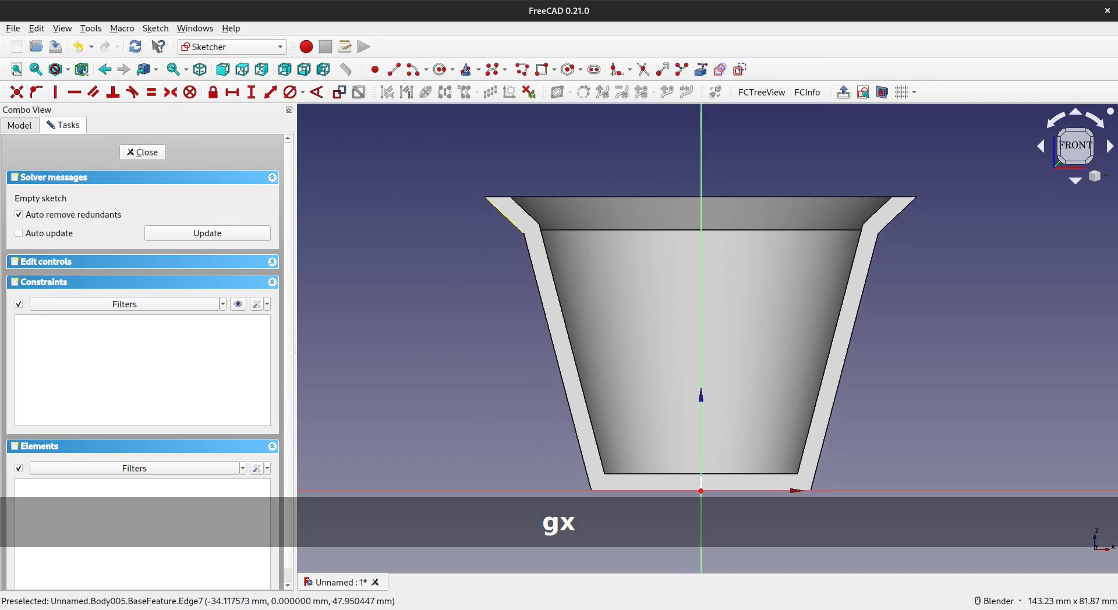
left_click(502, 212)
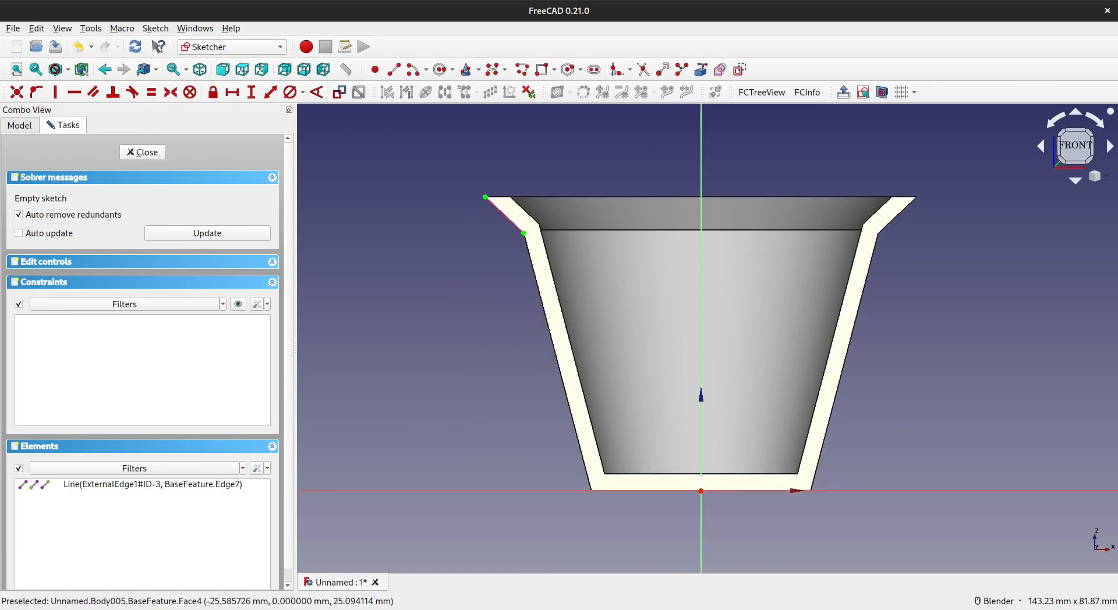
left_click(554, 348)
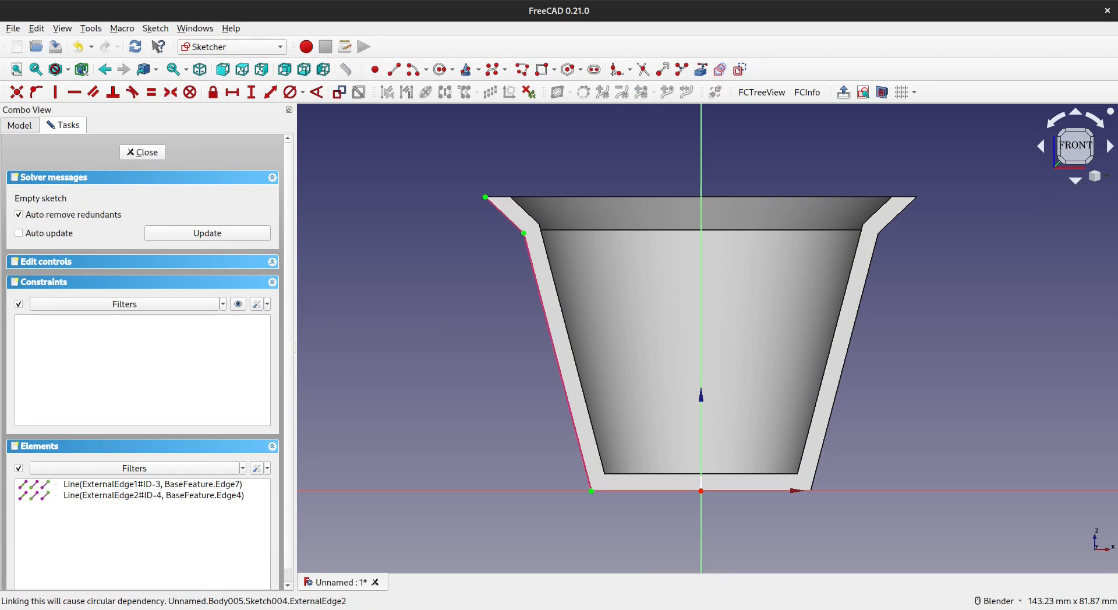
Step: Draw a polyline along the cup's outer contour from one rim corner, down the wall, through the origin, and up to the opposite rim corner
key("g")
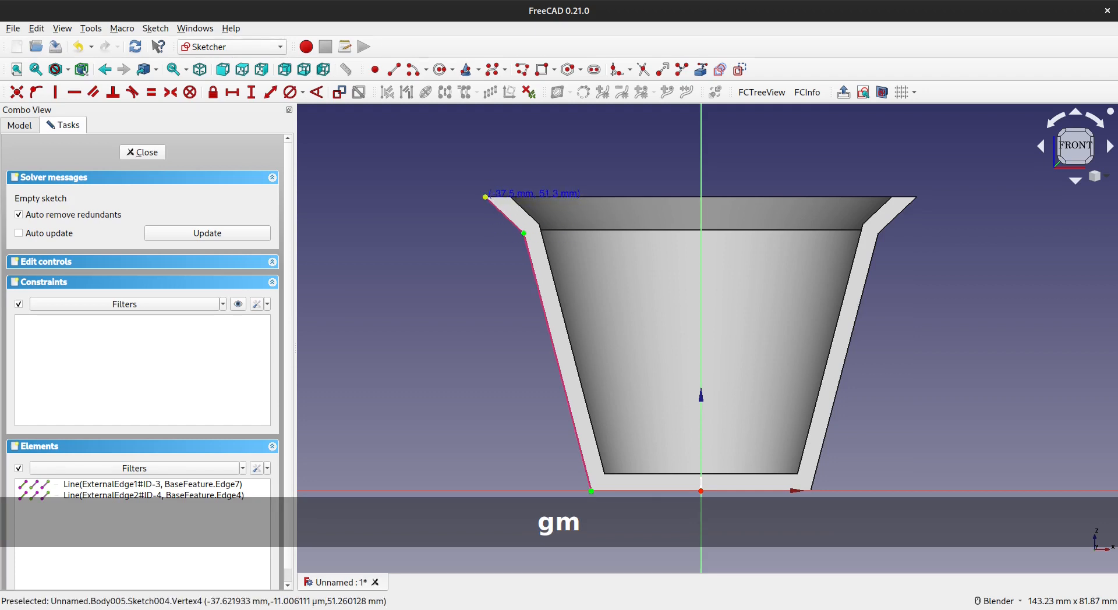
left_click(486, 198)
left_click(524, 233)
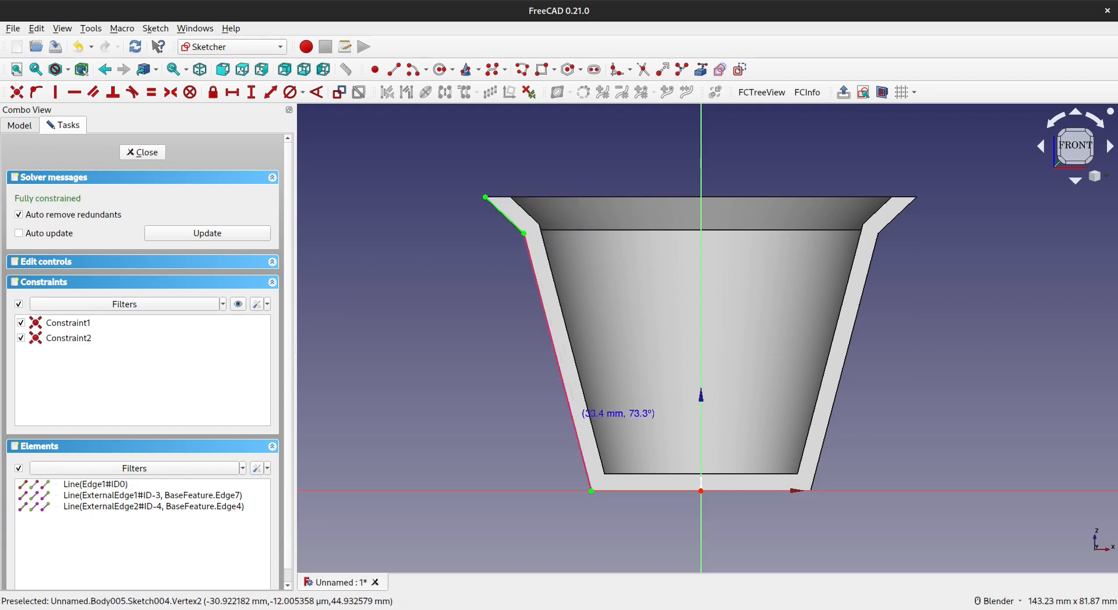
left_click(591, 491)
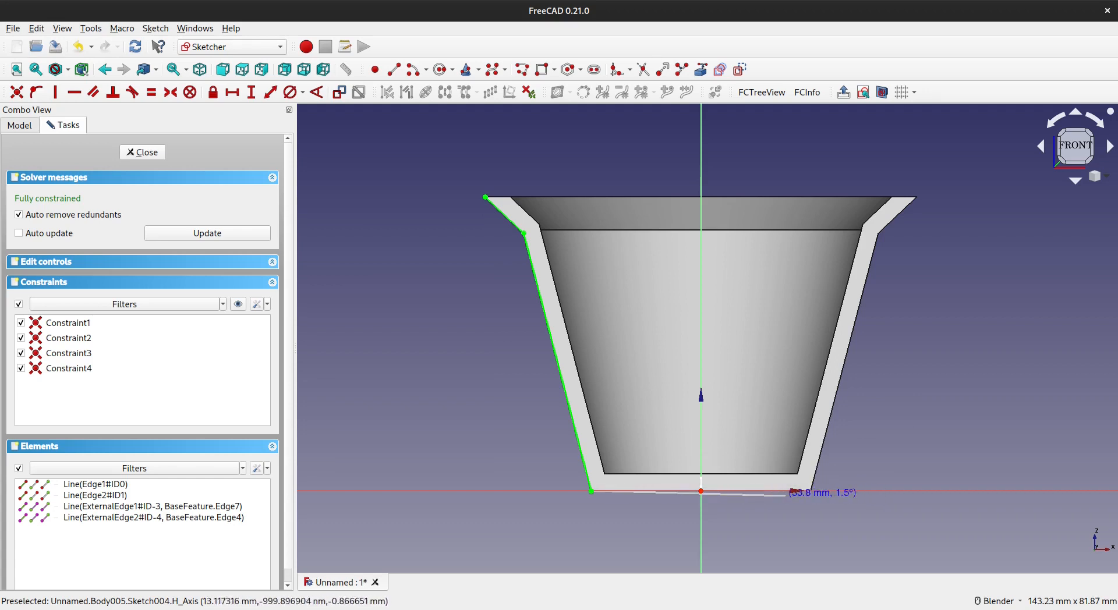
left_click(701, 490)
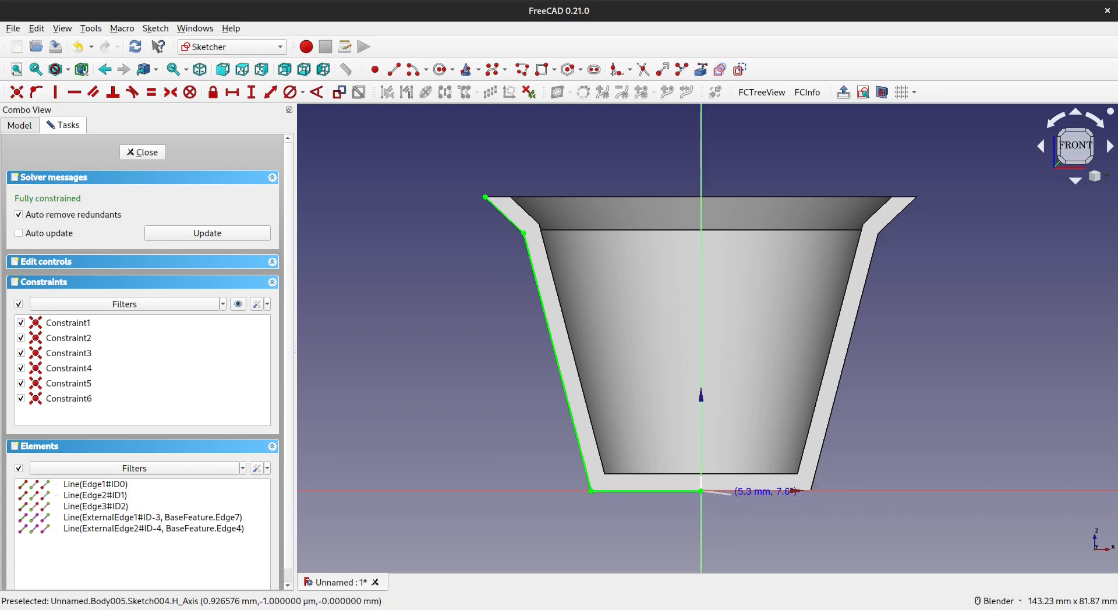
left_click(811, 491)
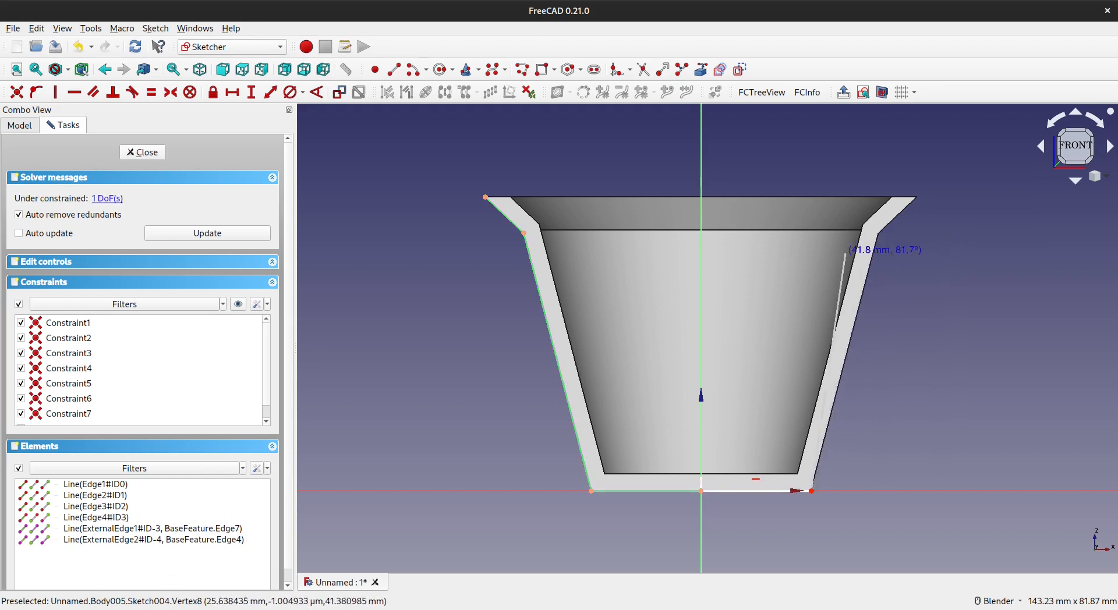
left_click(878, 230)
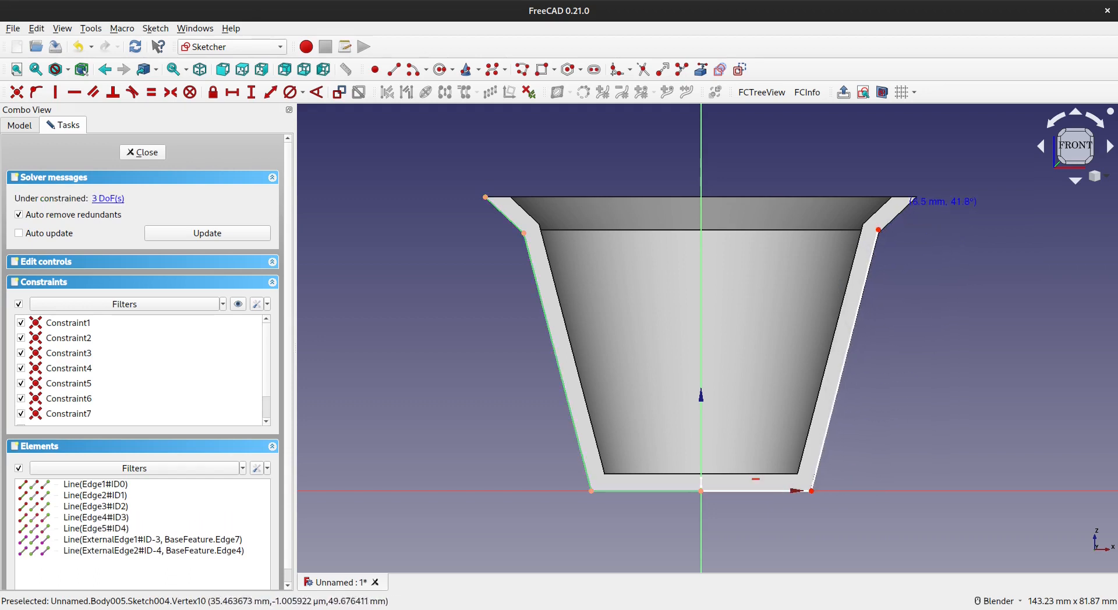
left_click(915, 198)
key("Escape")
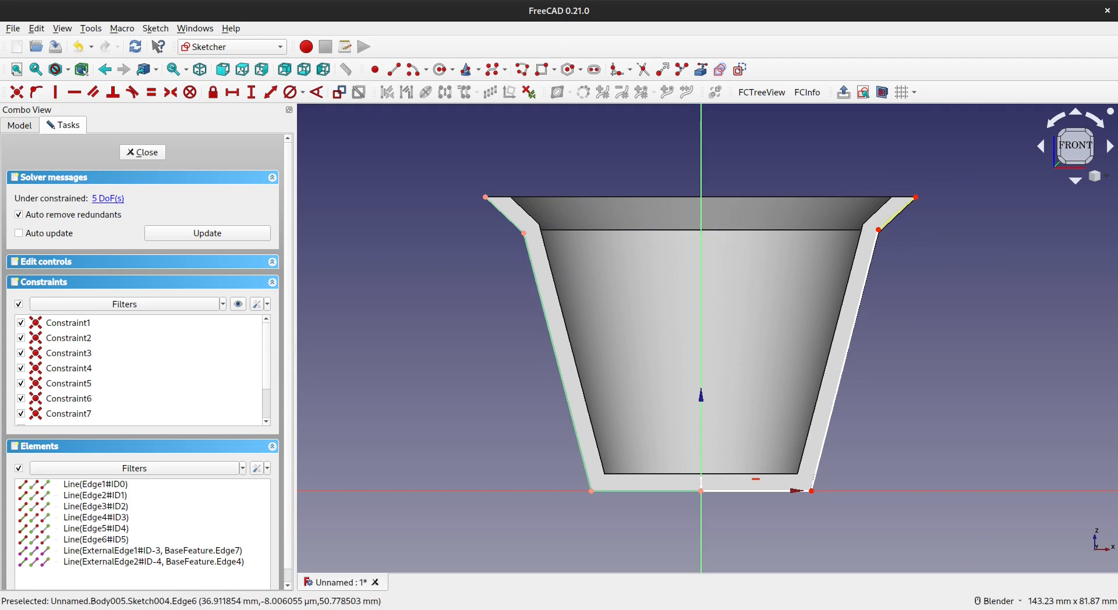
Step: Constrain the polyline's two rim endpoints, and likewise its two flare bend points, symmetric about the vertical axis
left_click(915, 197)
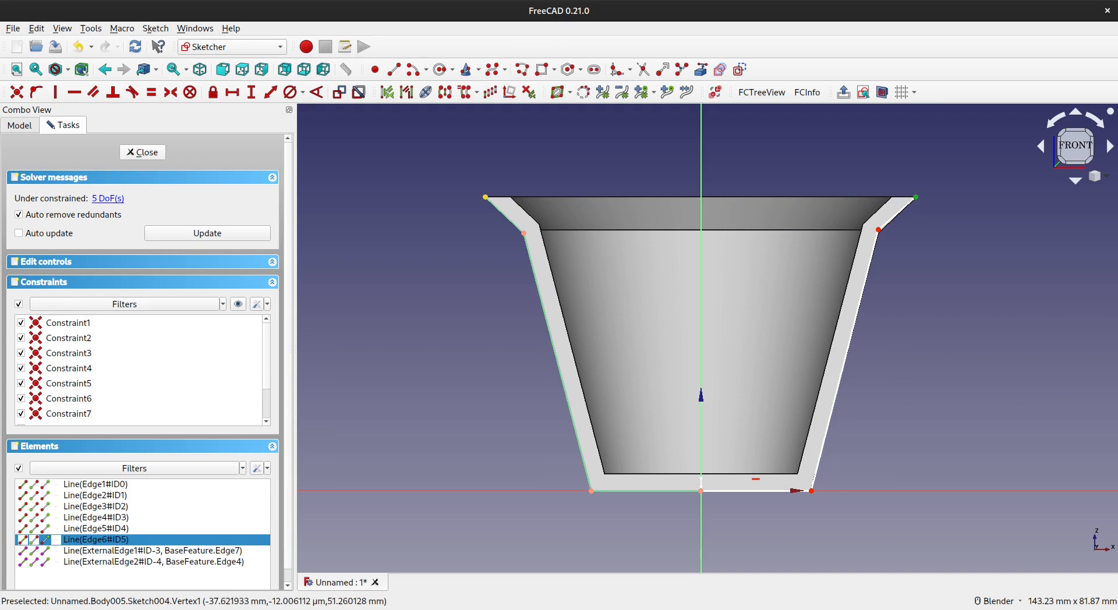
left_click(485, 198)
key("s")
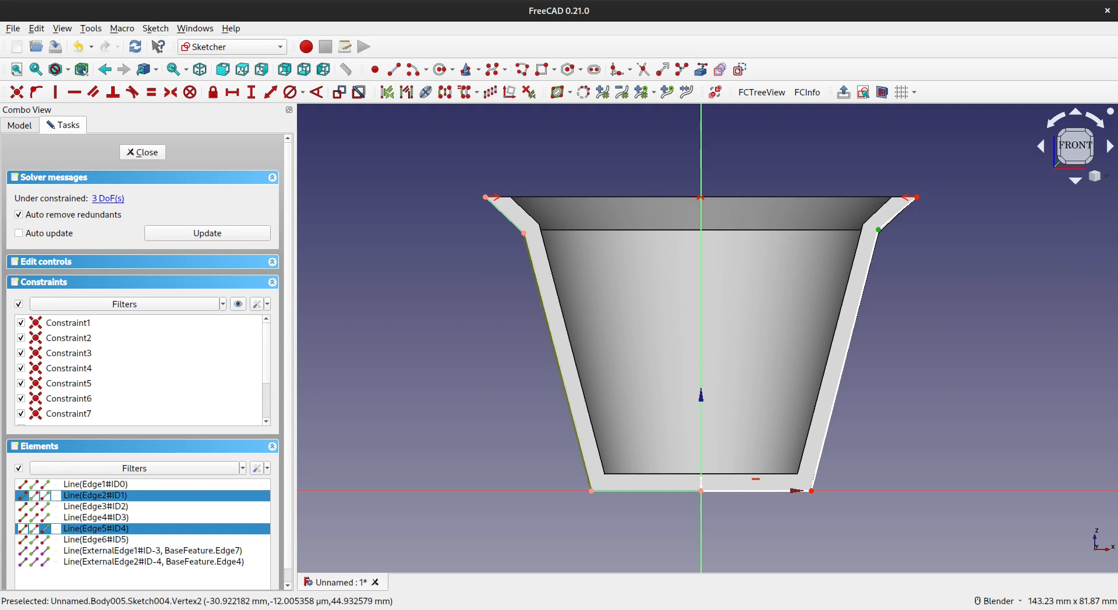
key("Escape")
left_click(525, 236)
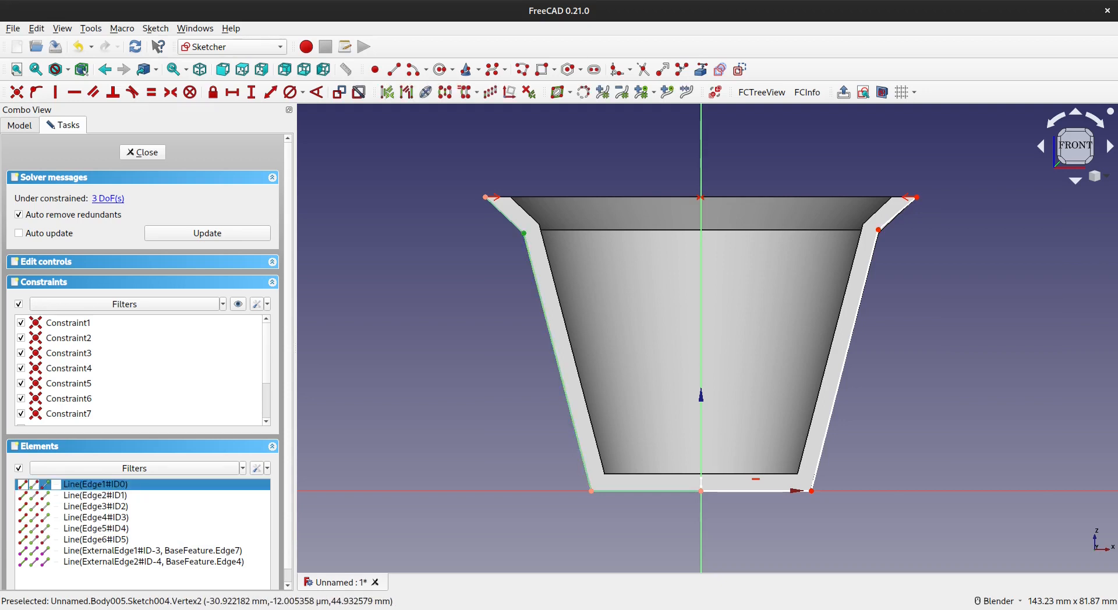
left_click(878, 230)
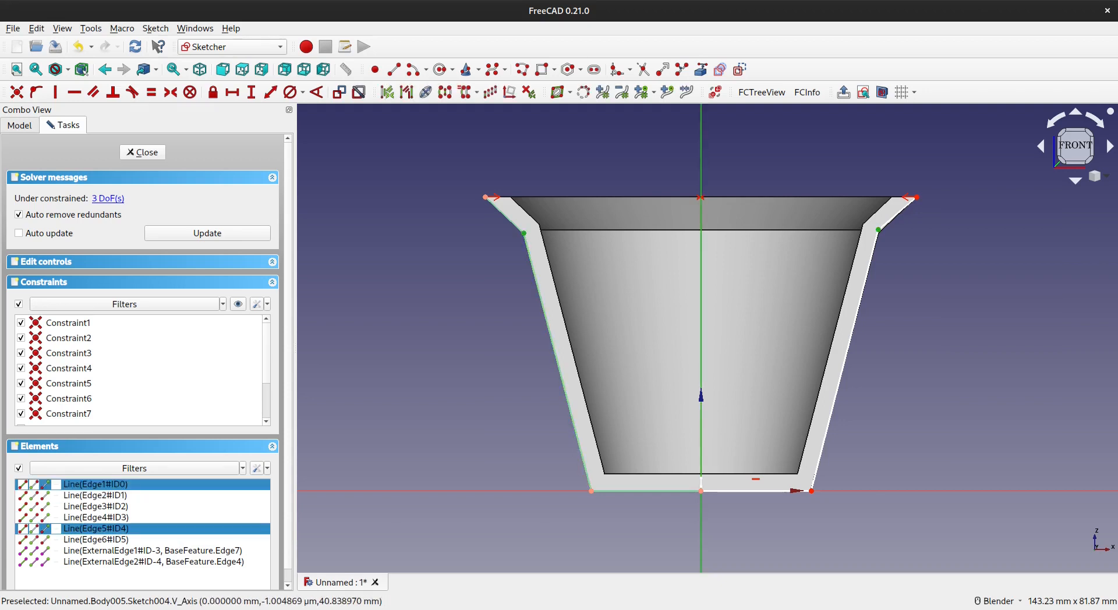
key("s")
Step: Constrain the polyline's two base corners symmetric about the vertical axis and close the sketch
left_click(811, 491)
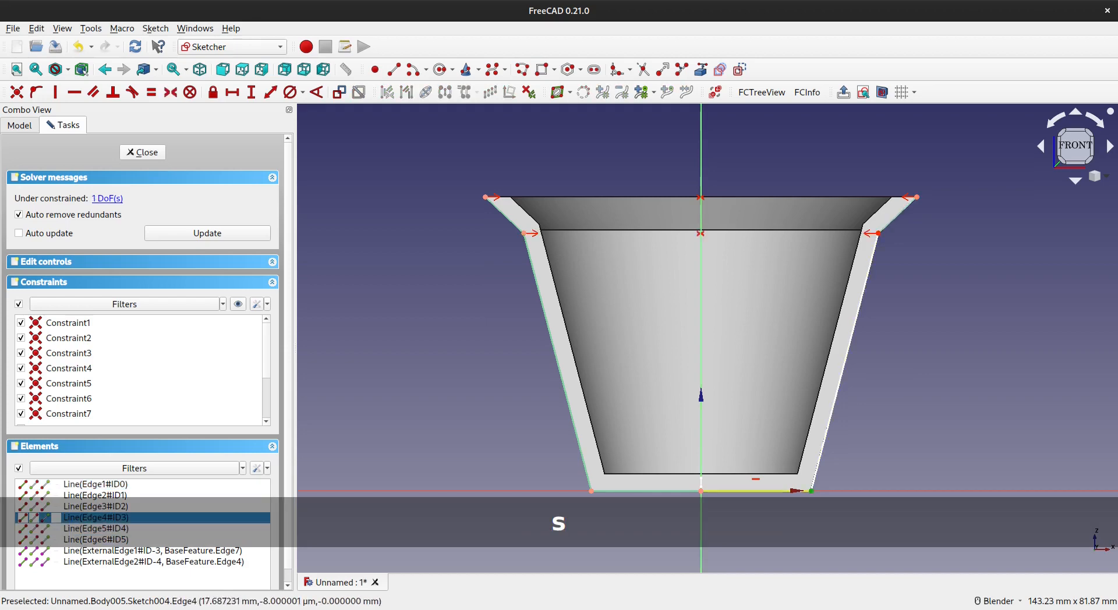
left_click(591, 490)
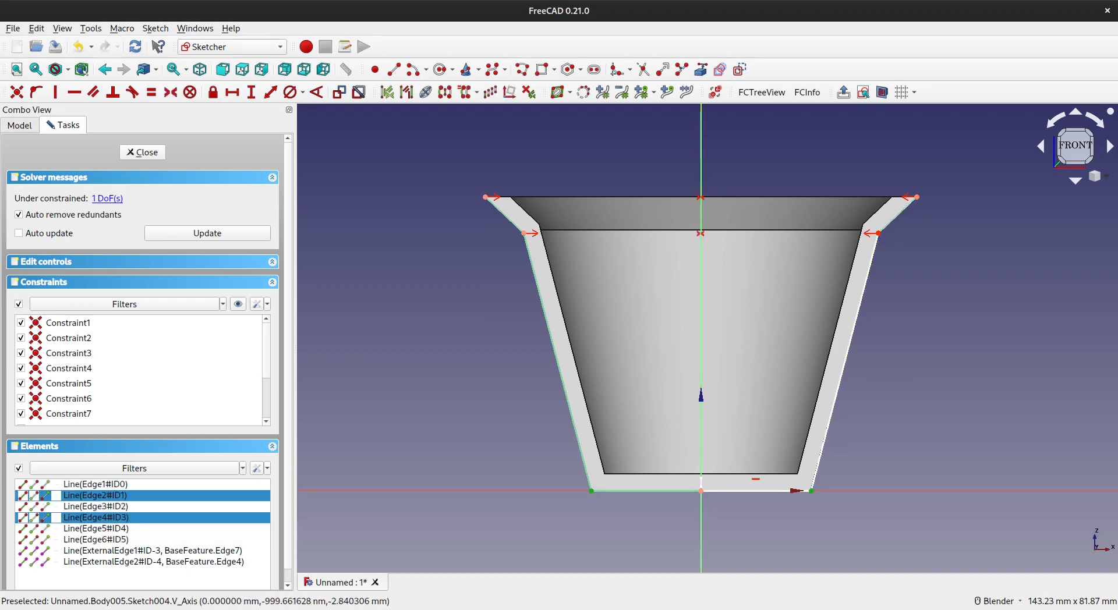
left_click(701, 479)
key("s")
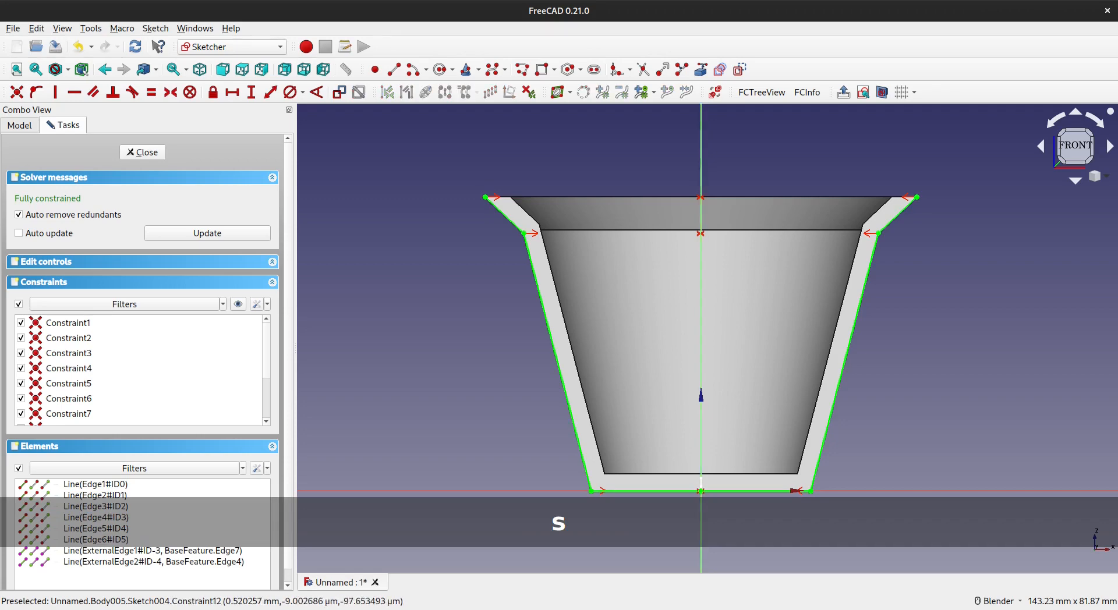
left_click(142, 153)
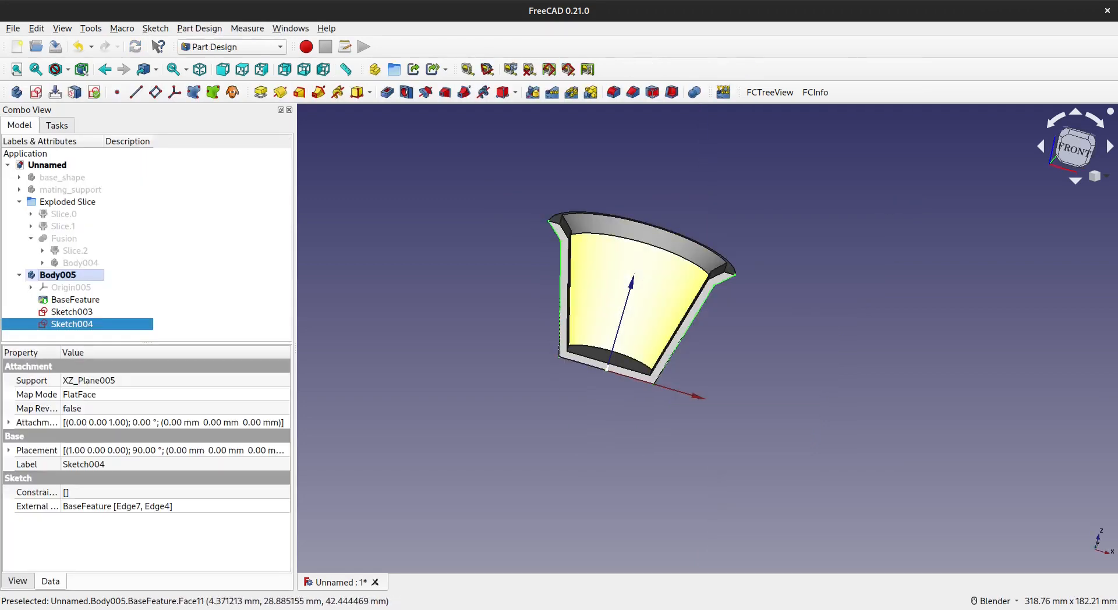
middle_click_drag(610, 320, 595, 301)
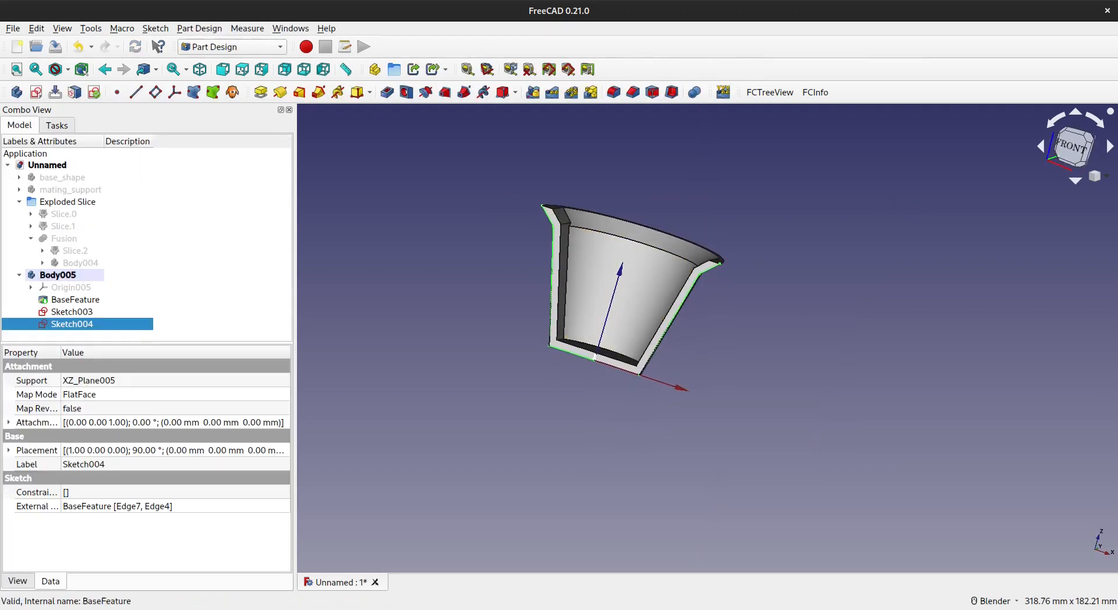
Step: Rename the cup contour sketch as path
right_click(80, 324)
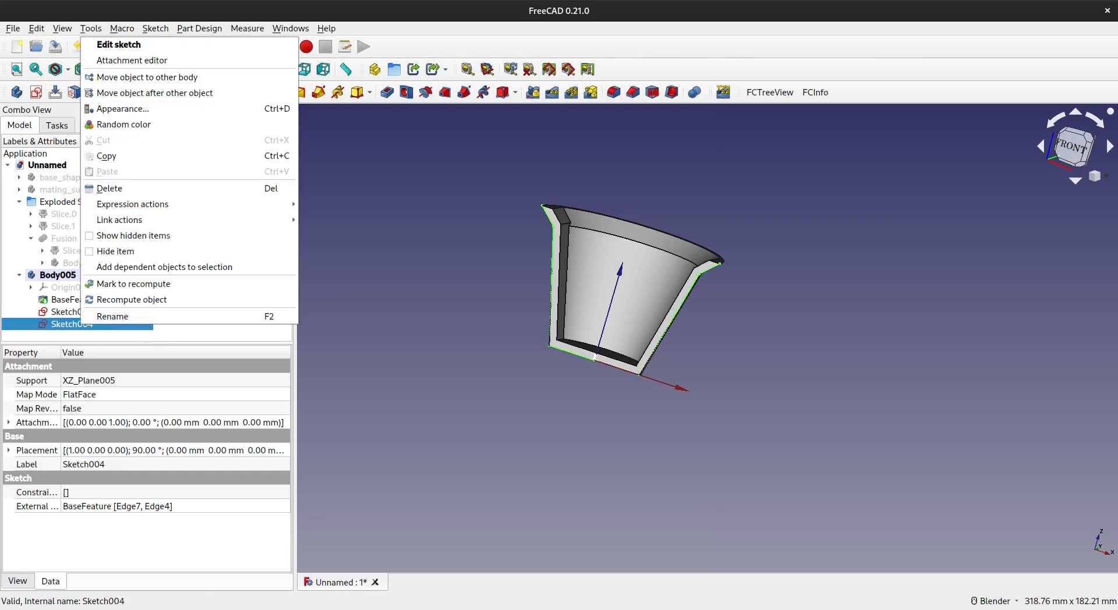
left_click(113, 316)
type("path")
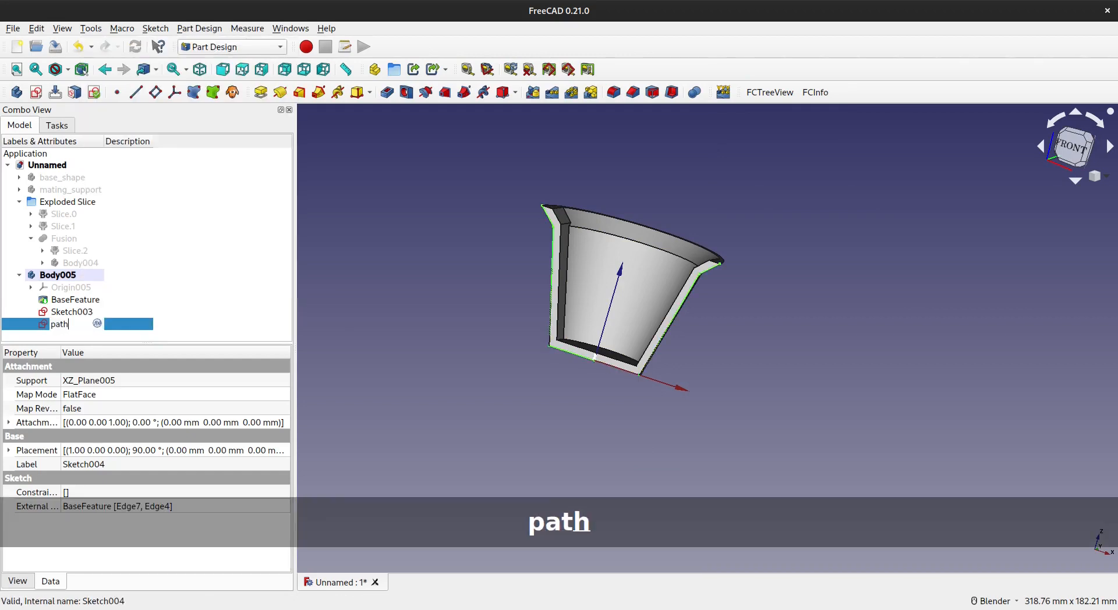
key("Return")
left_click(443, 303)
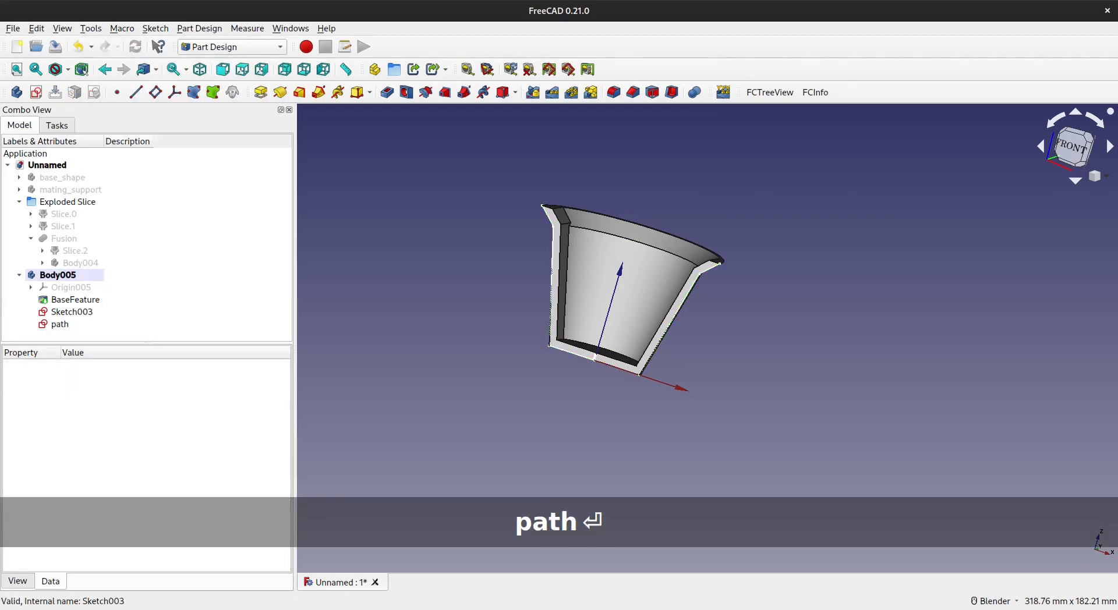
Step: Hide the cup's base feature so only the square profile and the contour path sketches are shown
scroll(629, 364, "up", 1)
middle_click_drag(623, 358, 655, 361)
scroll(556, 315, "up", 3)
middle_click_drag(655, 361, 649, 384)
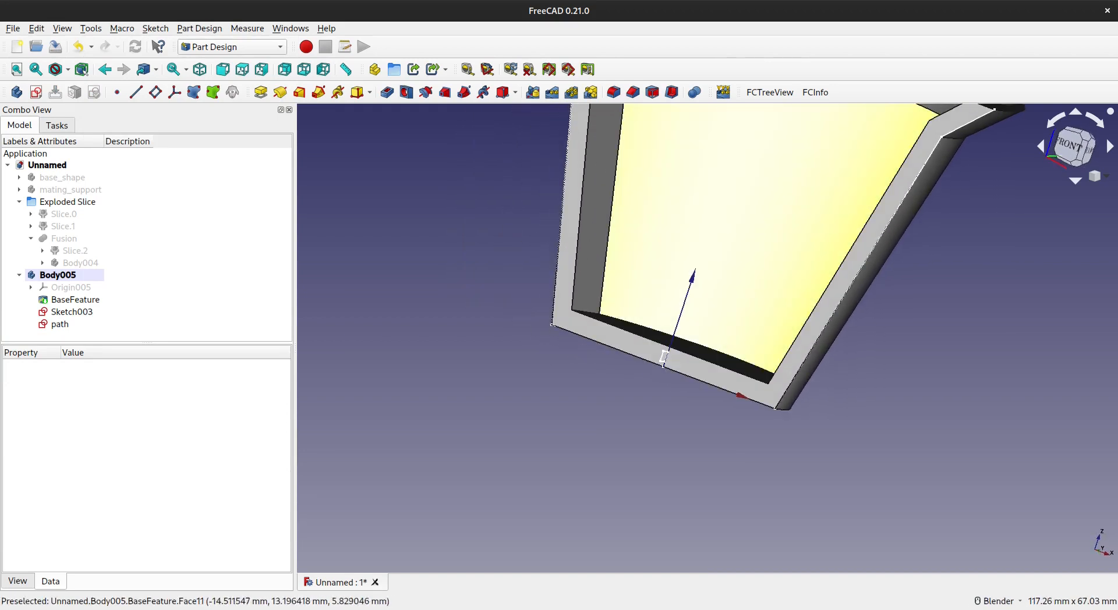
middle_click_drag(669, 250, 632, 256)
left_click(656, 352)
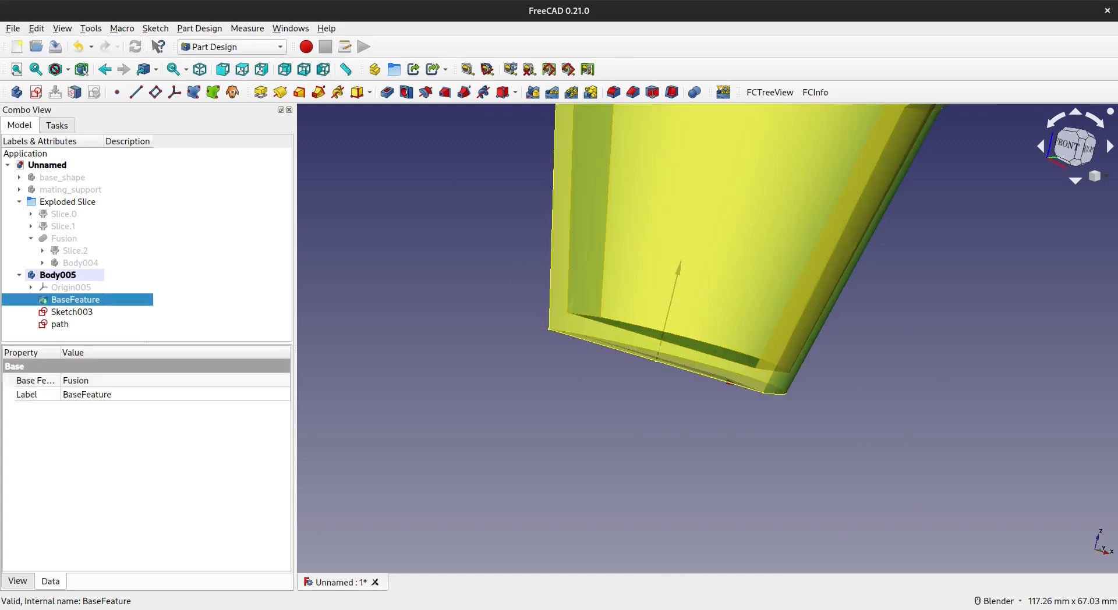
key("space")
scroll(599, 308, "up", 2)
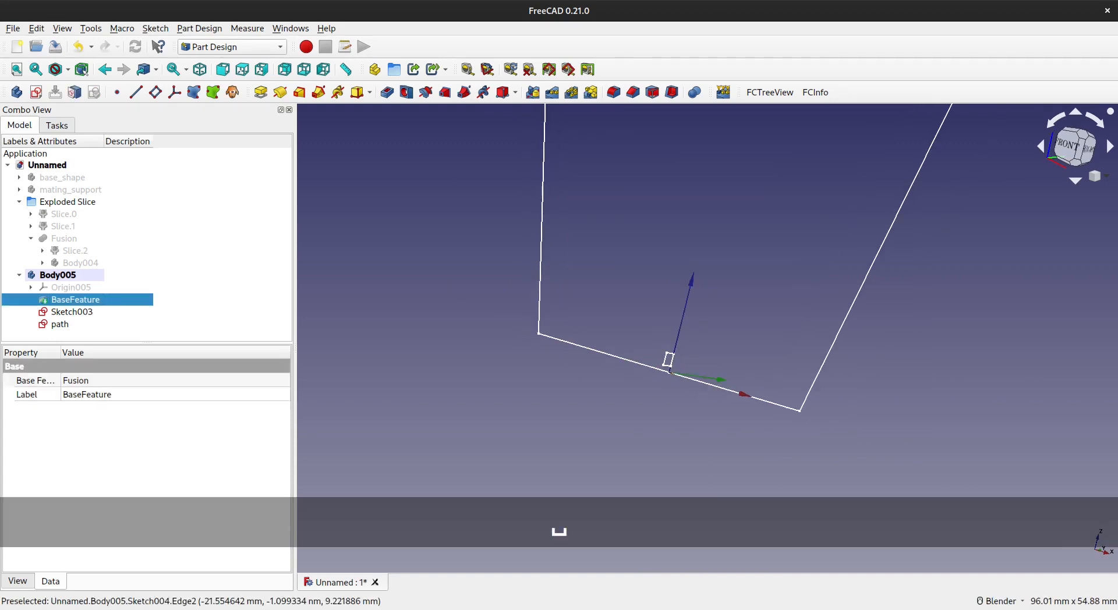
Step: Start an additive pipe sweeping the small square profile along the path sketch's base, wall and flare edges on the negative X side
left_click(60, 324)
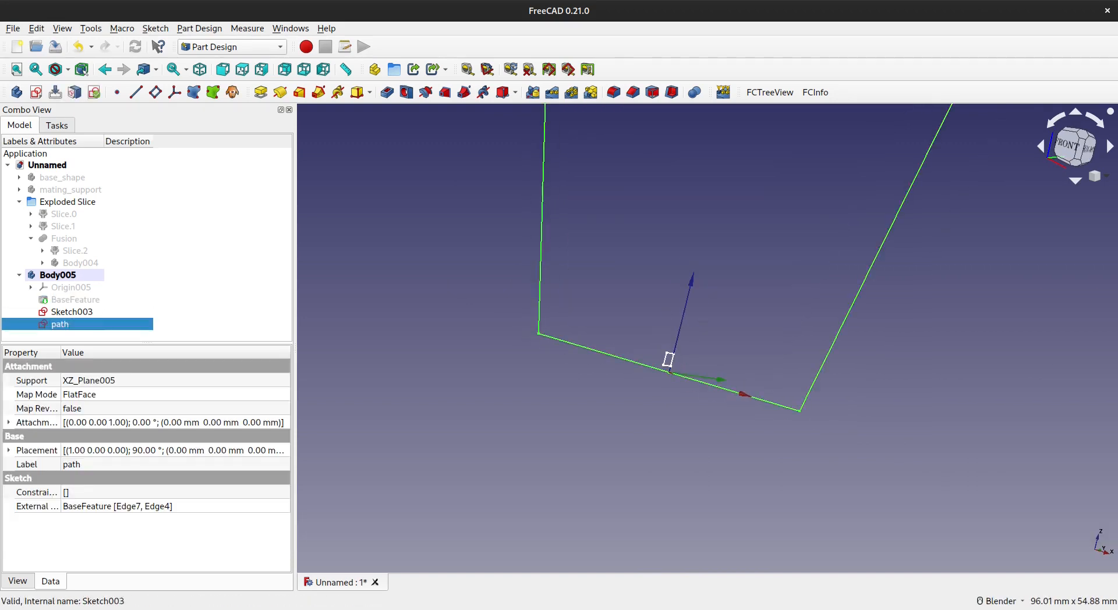
left_click(72, 312)
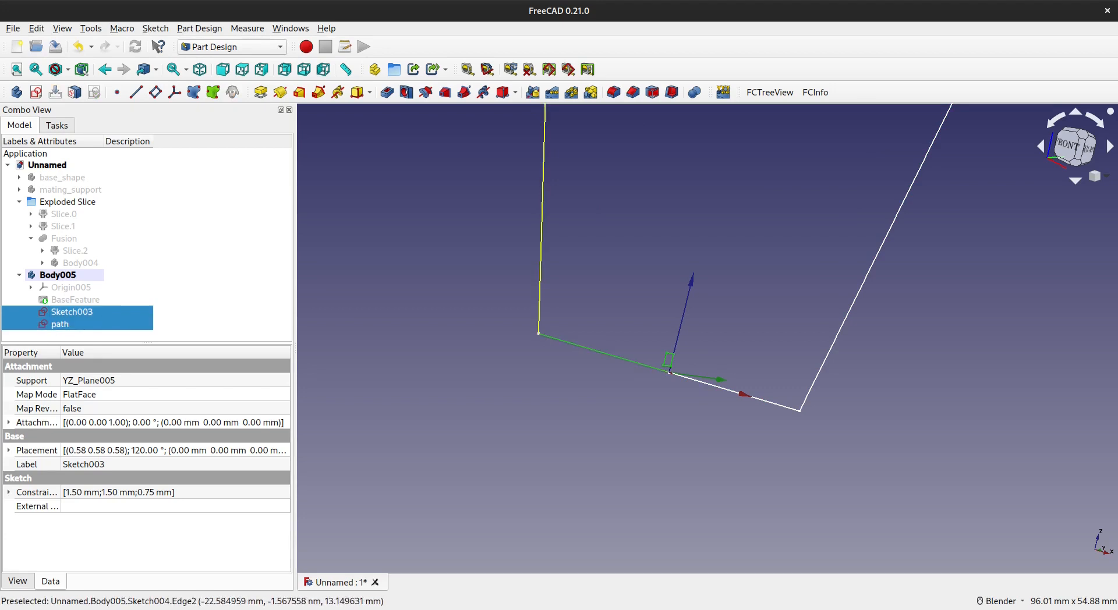
left_click(542, 224, "ctrl")
mouse_move(542, 224)
middle_mouse_down("shift")
mouse_move(530, 422)
mouse_move(561, 558)
middle_mouse_up("shift")
scroll(561, 557, "down", 3)
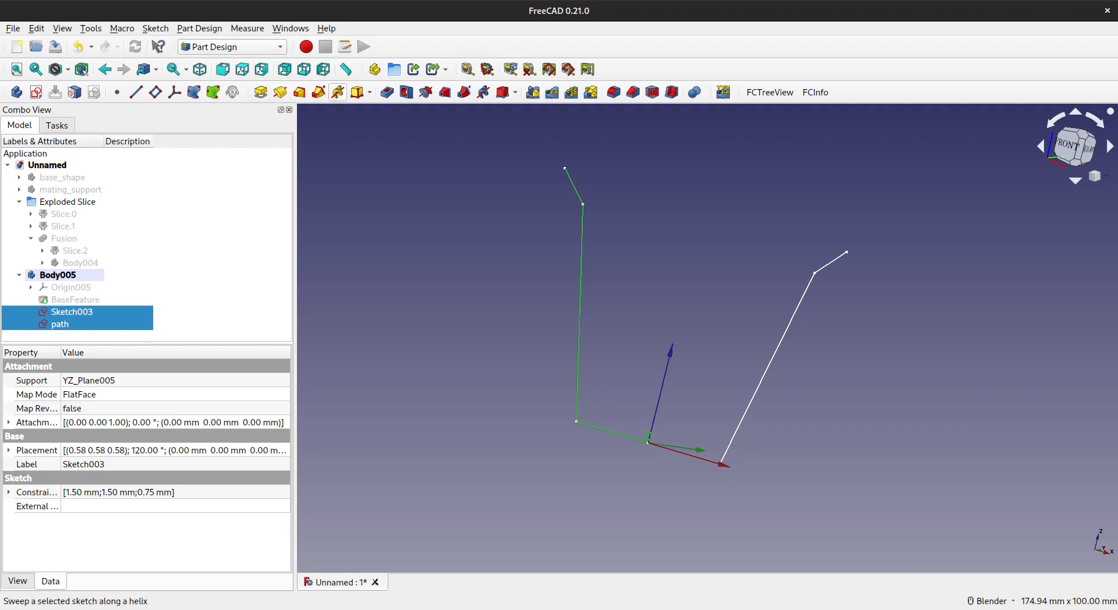
left_click(318, 92)
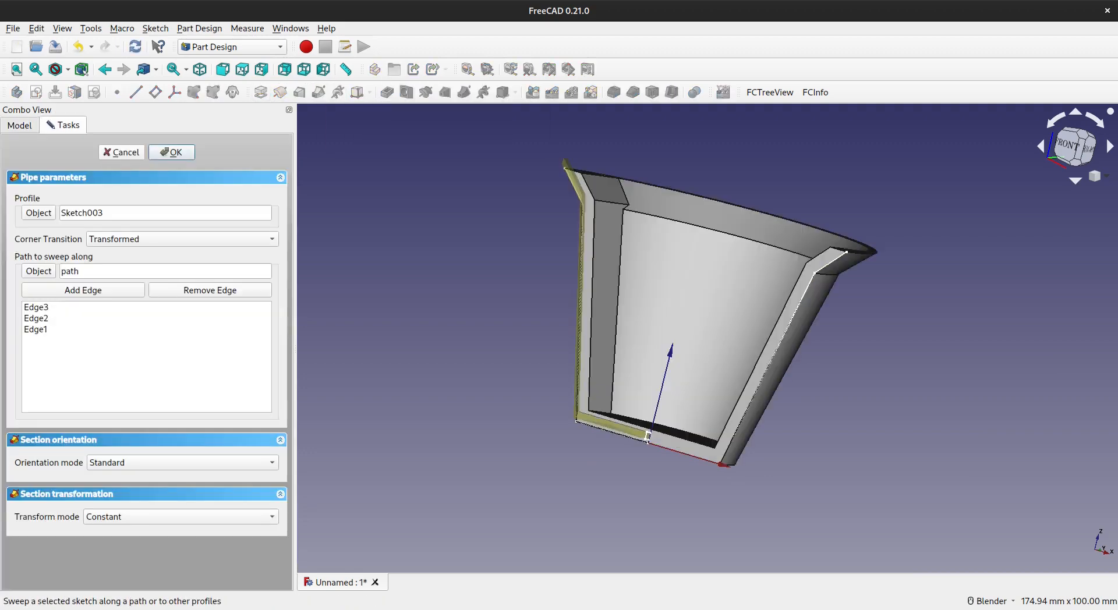
Step: Set the additive pipe's corner transition to Right Corner and accept the sweep along the path
scroll(726, 438, "up", 3)
middle_click_drag(565, 441, 582, 429)
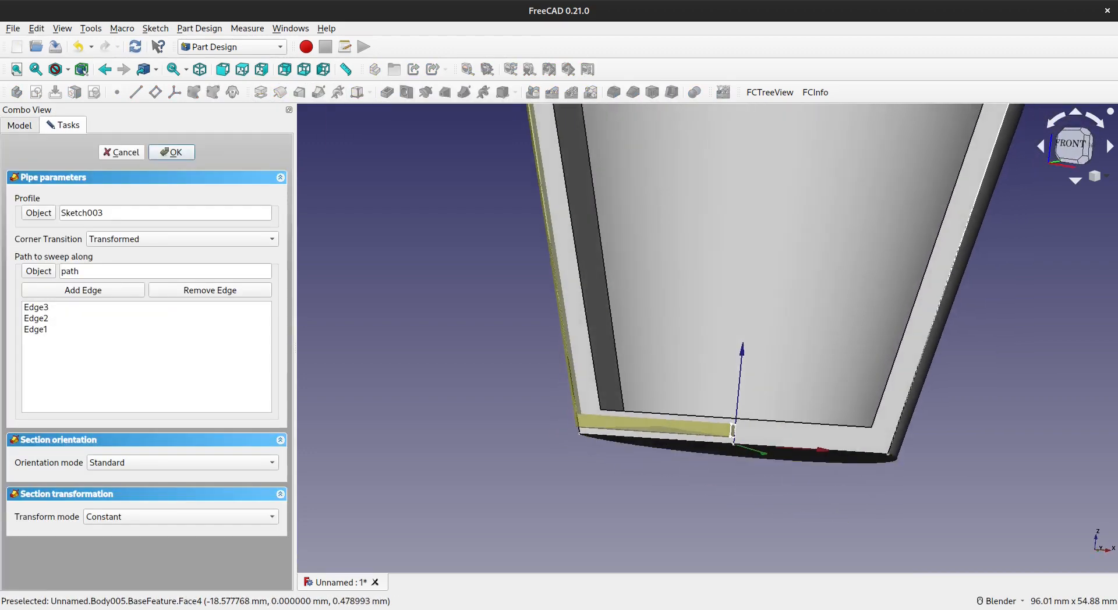
left_click(182, 239)
left_click(152, 255)
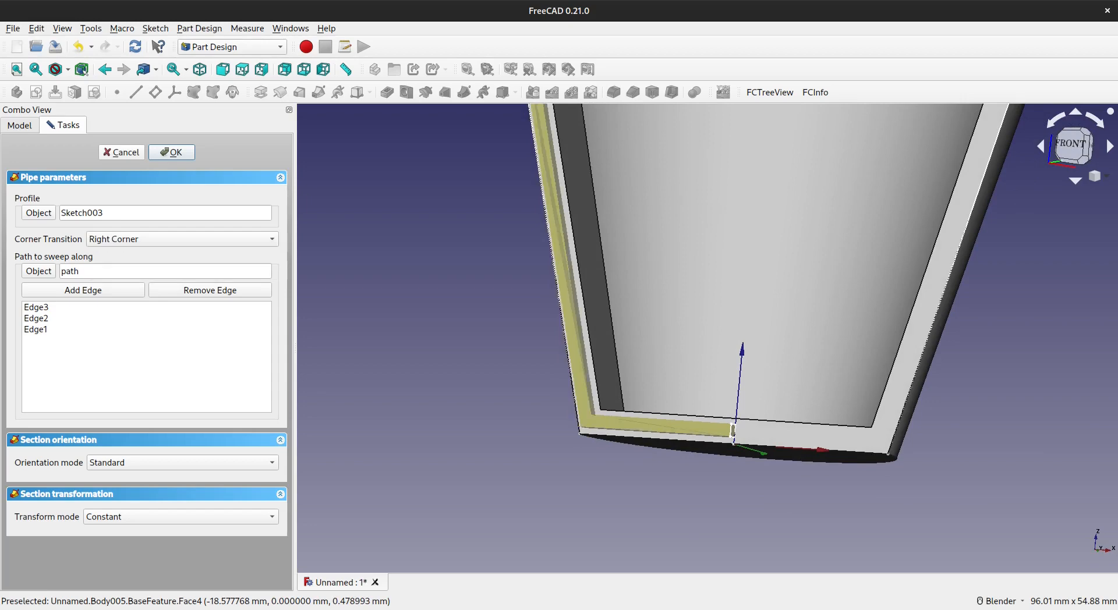
scroll(571, 426, "up", 3)
scroll(646, 429, "down", 5)
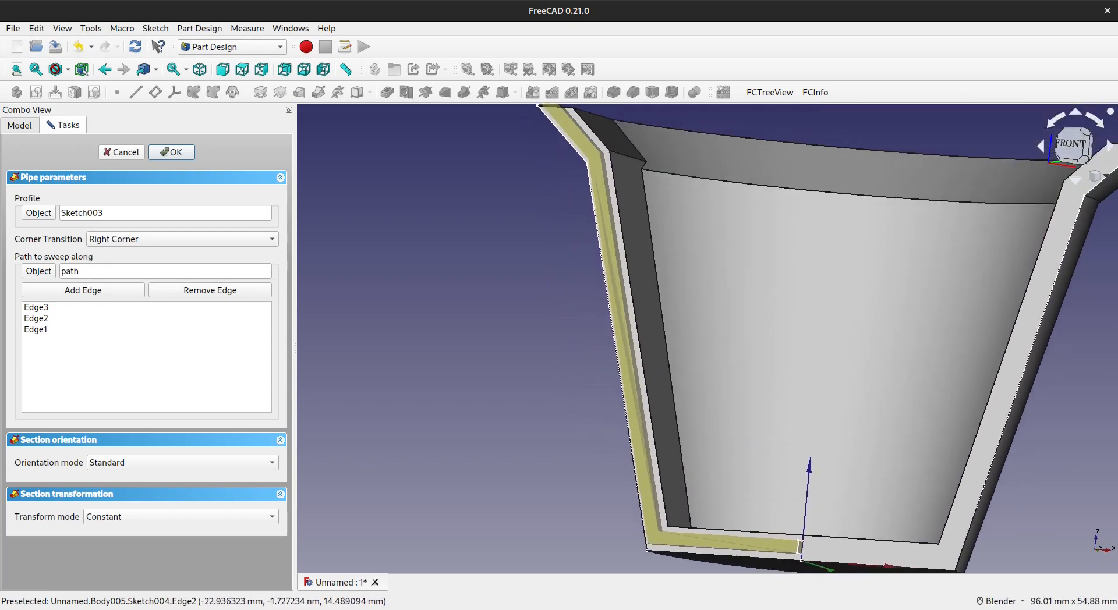
scroll(554, 199, "up", 3)
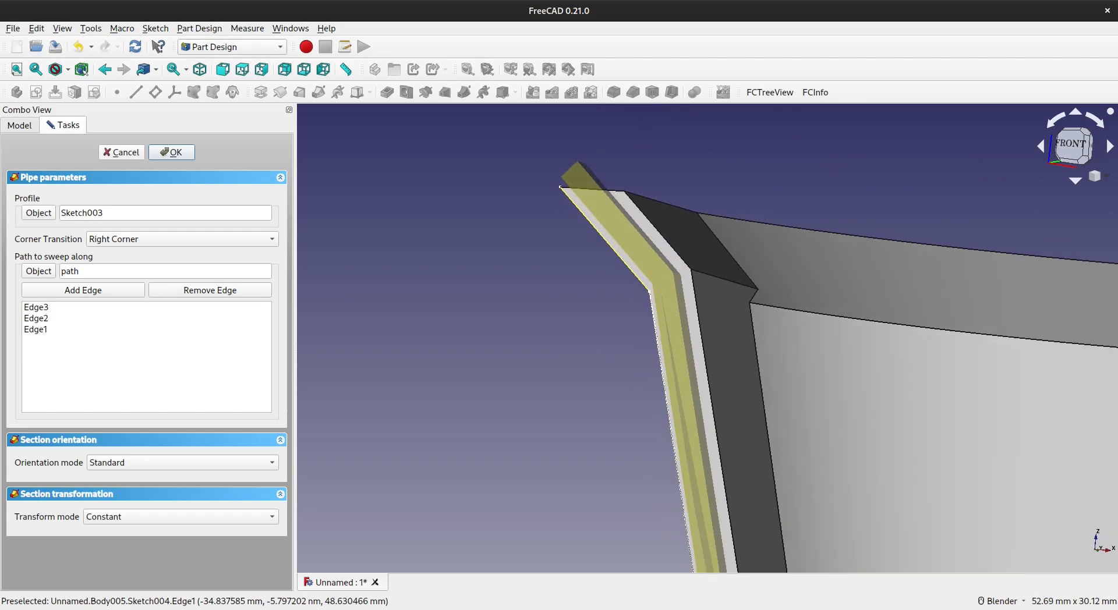
scroll(553, 198, "down", 1)
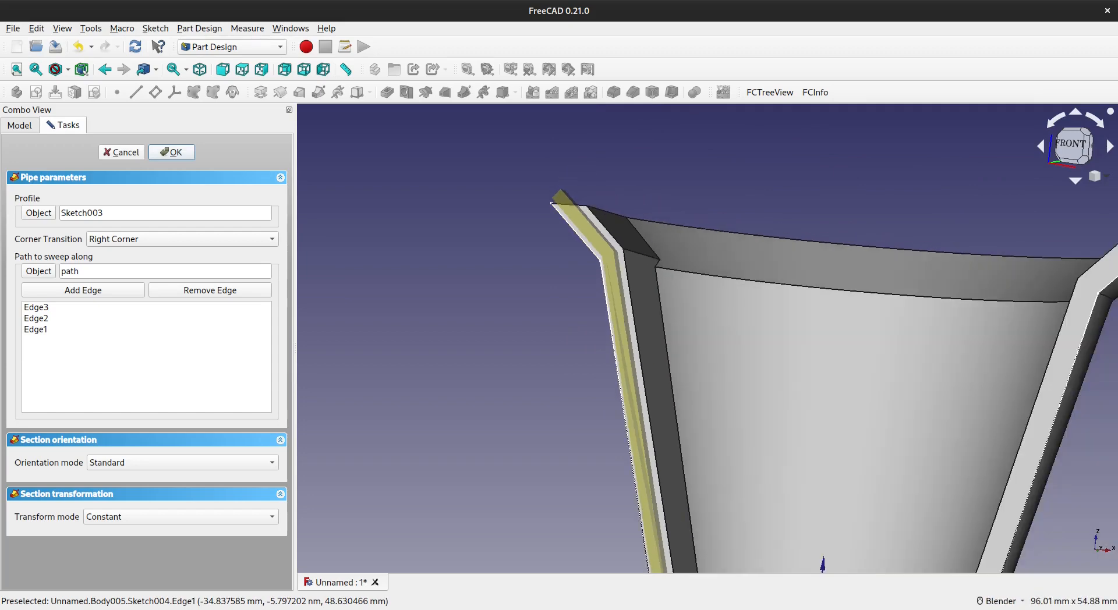
left_click(172, 153)
Step: Examine the swept rib on the cup half's cut face, from the rim to its end at the base centre
middle_click_drag(524, 232, 687, 245)
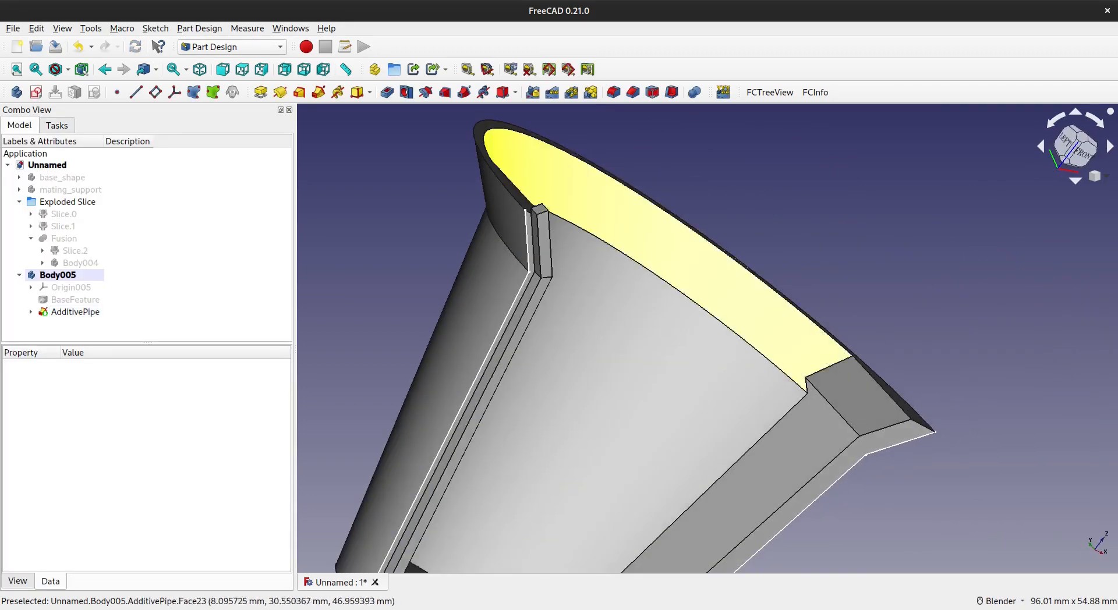
scroll(532, 225, "up", 4)
scroll(539, 212, "up", 5)
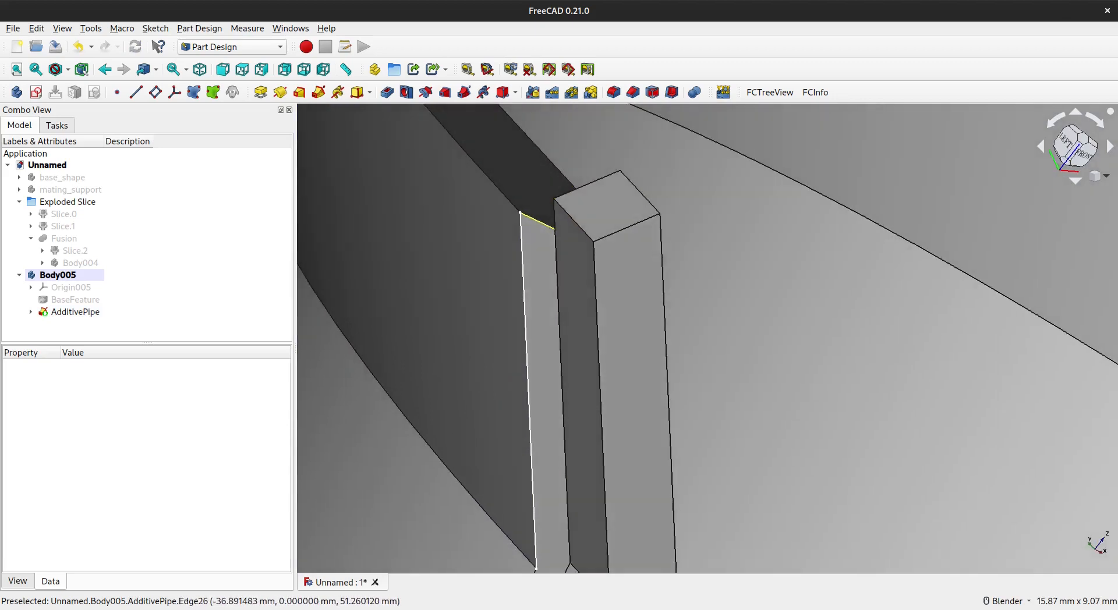
scroll(586, 249, "down", 8)
middle_click_drag(584, 262, 480, 236)
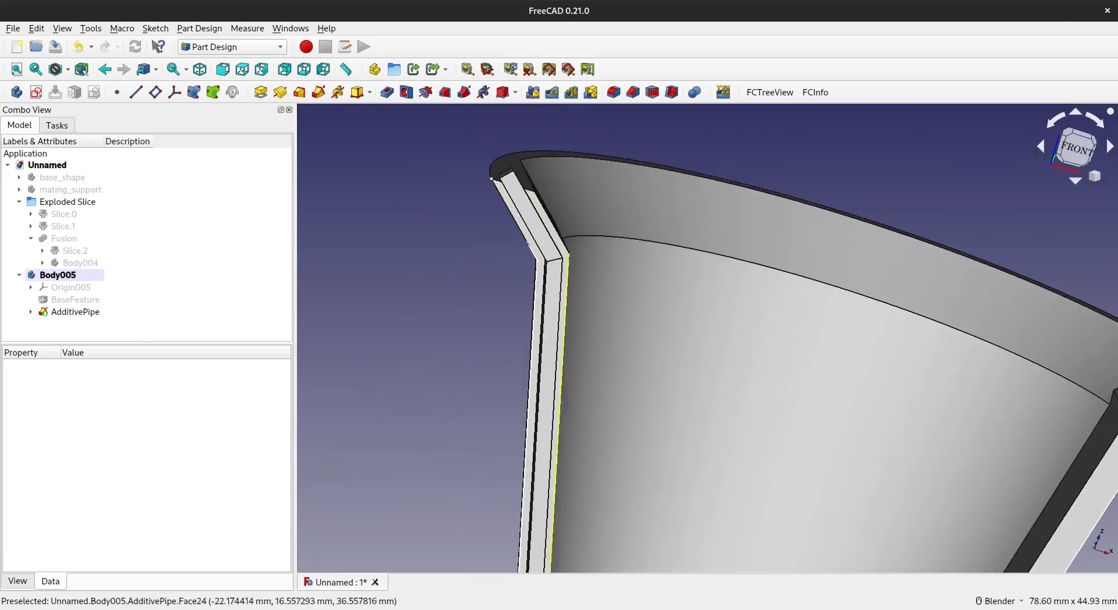
scroll(606, 277, "down", 5)
middle_click_drag(702, 389, 692, 307, "shift")
middle_click_drag(692, 308, 598, 347)
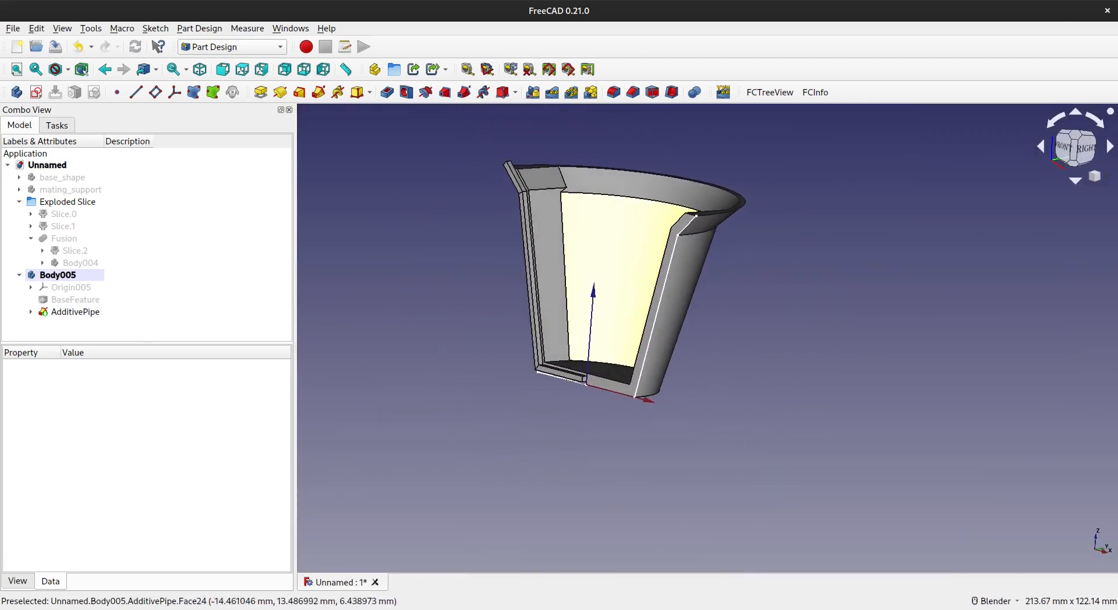
scroll(597, 353, "up", 6)
middle_click_drag(596, 402, 674, 339, "shift")
scroll(658, 398, "up", 5)
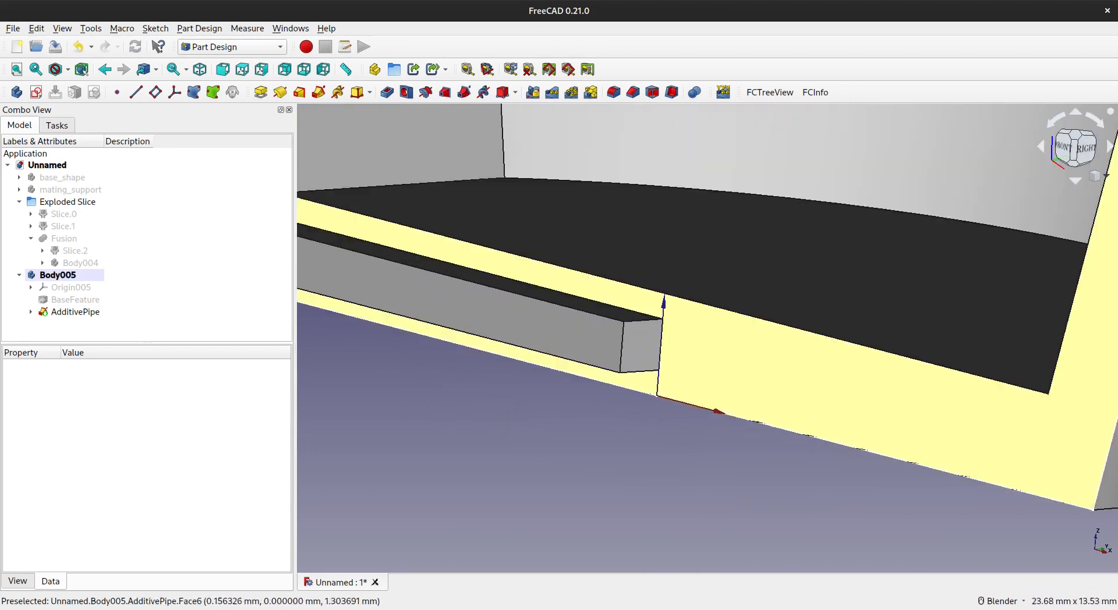
scroll(652, 352, "down", 4)
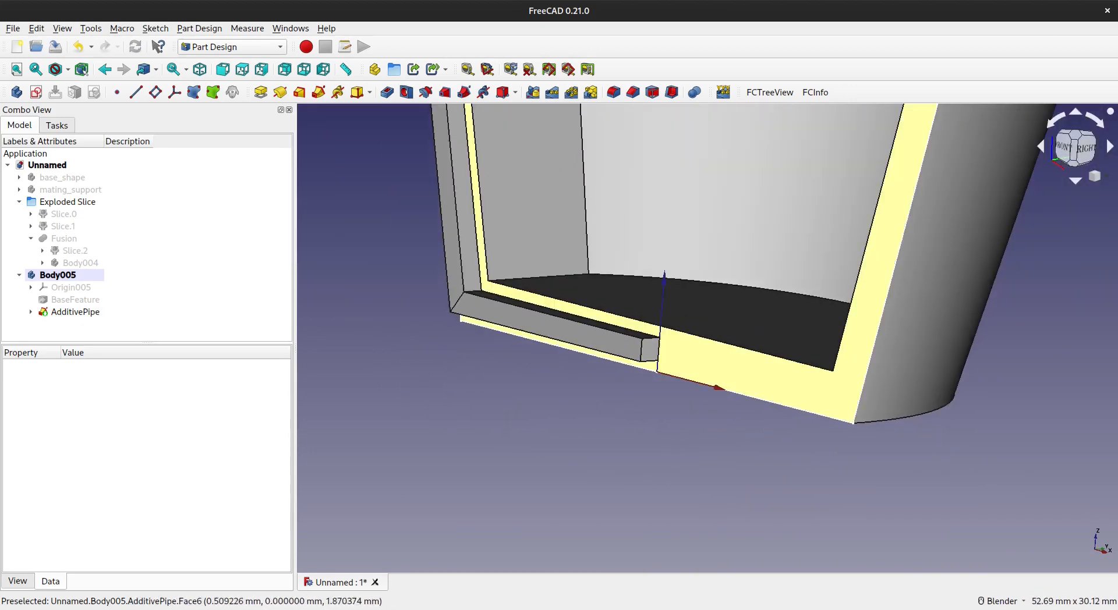
Step: Create a new sketch in Body005 on its YZ base plane
left_click(58, 275)
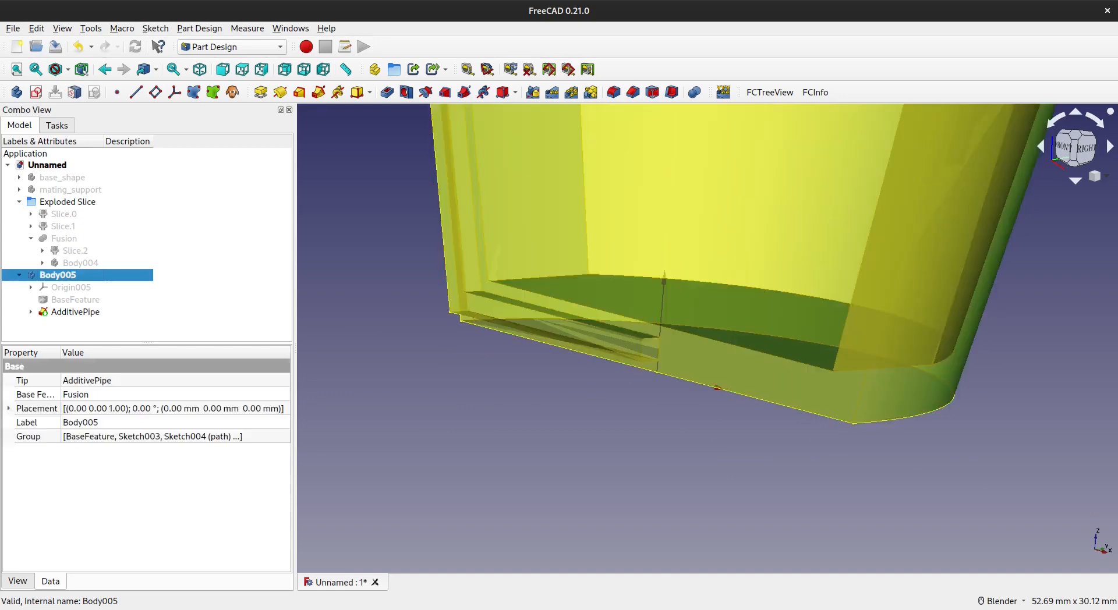
left_click(36, 92)
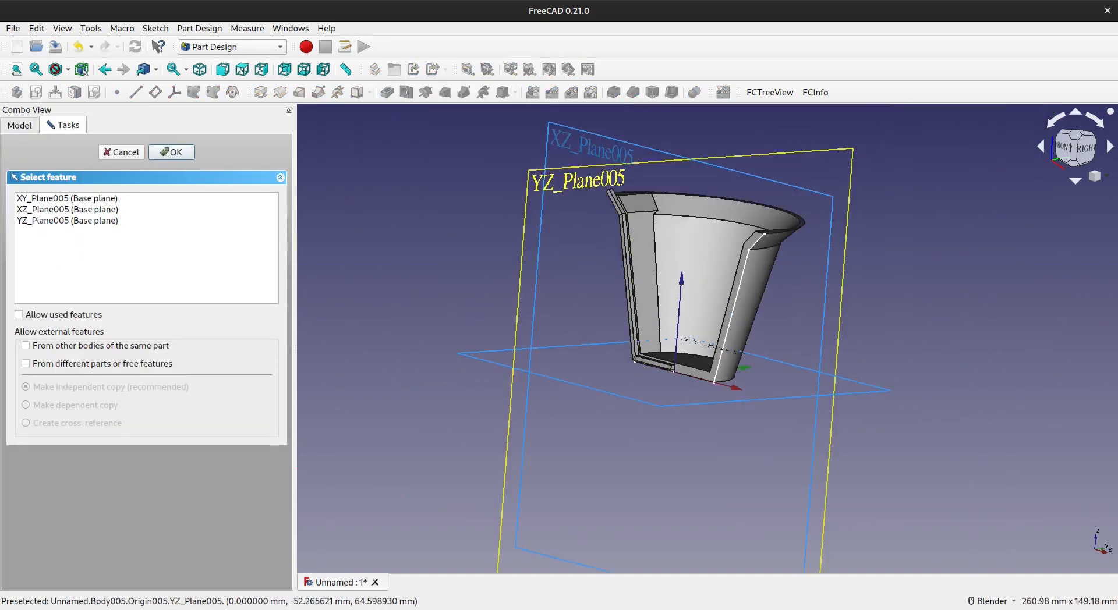
left_click(566, 180)
scroll(679, 335, "up", 4)
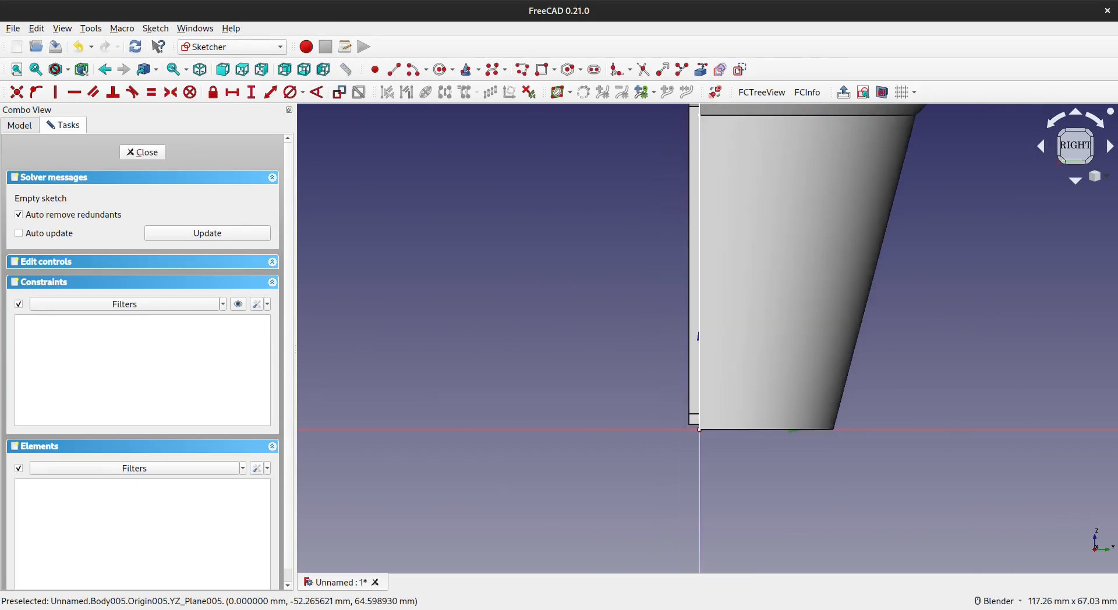
scroll(650, 343, "up", 5)
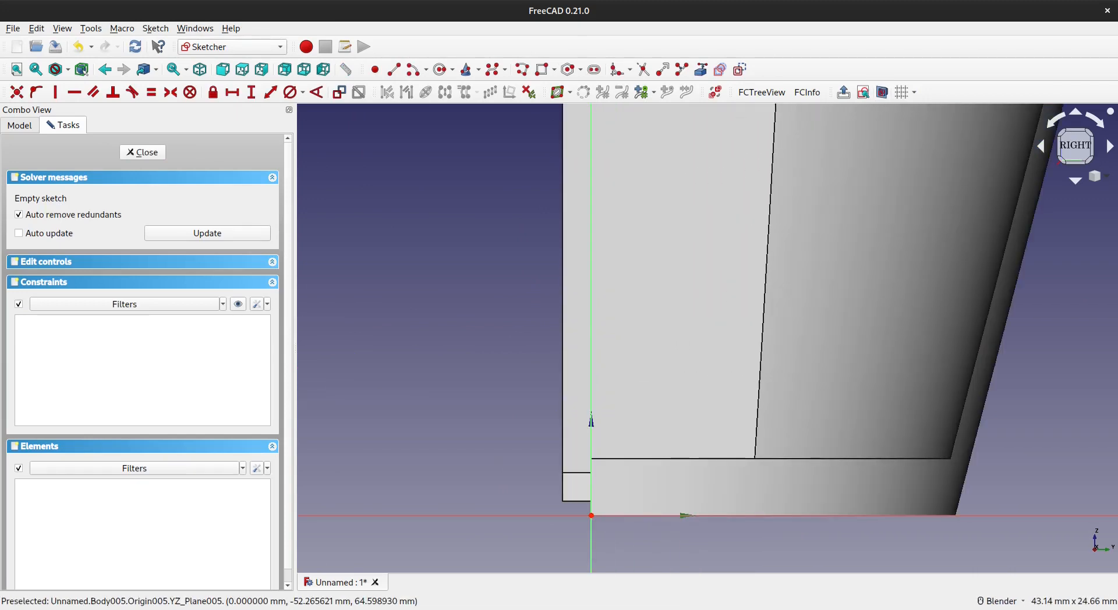
Step: Carbon-copy the additive pipe's profile, Sketch003, into the new sketch
left_click(20, 125)
left_click(31, 311)
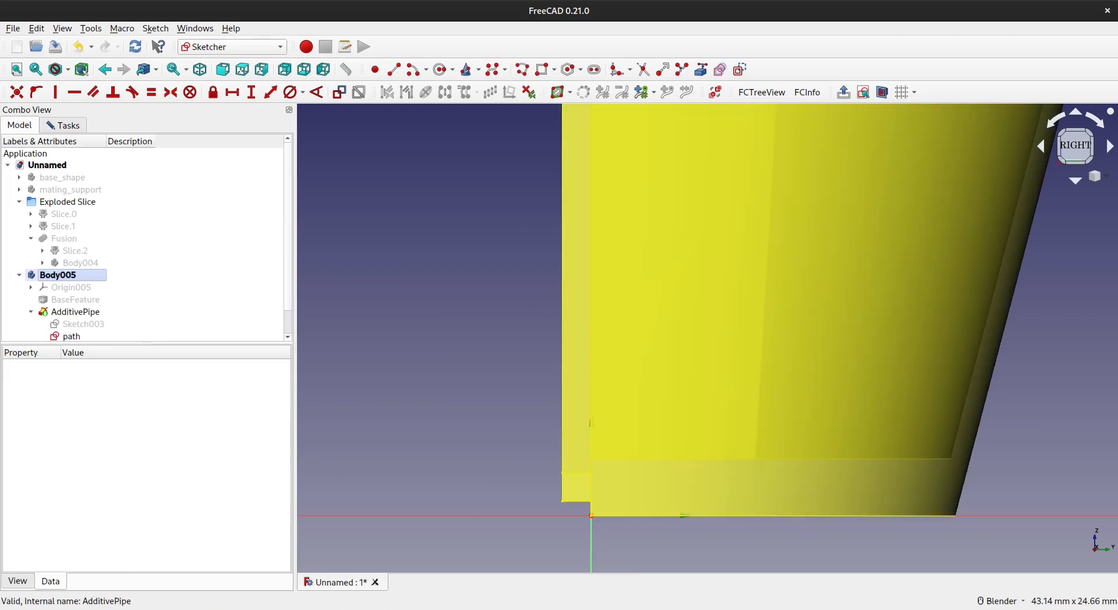
left_click(83, 323)
scroll(83, 323, "down", 1)
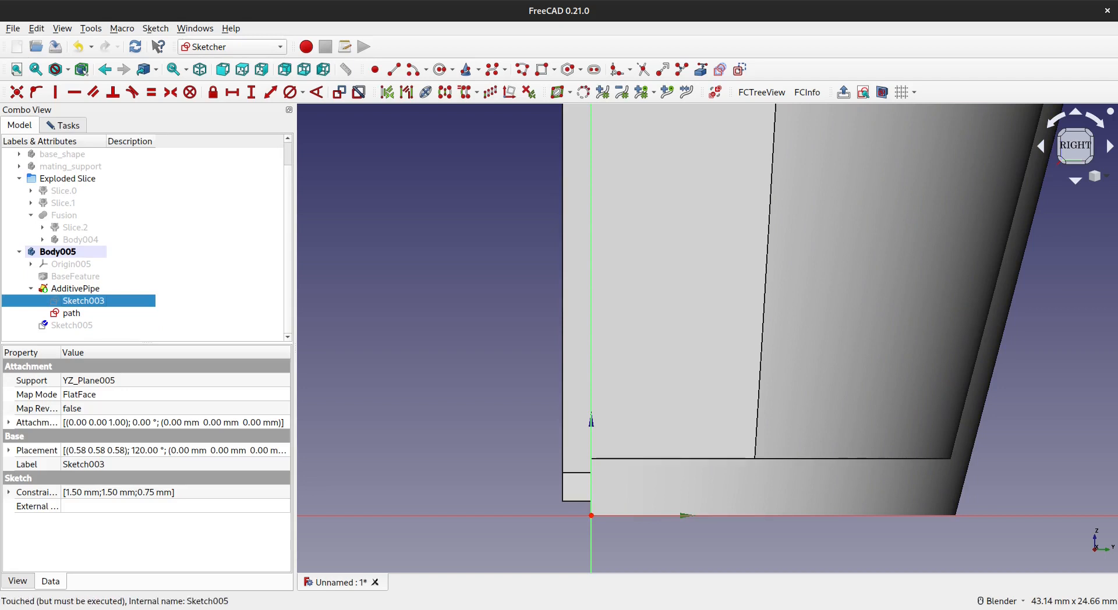
left_click(71, 325)
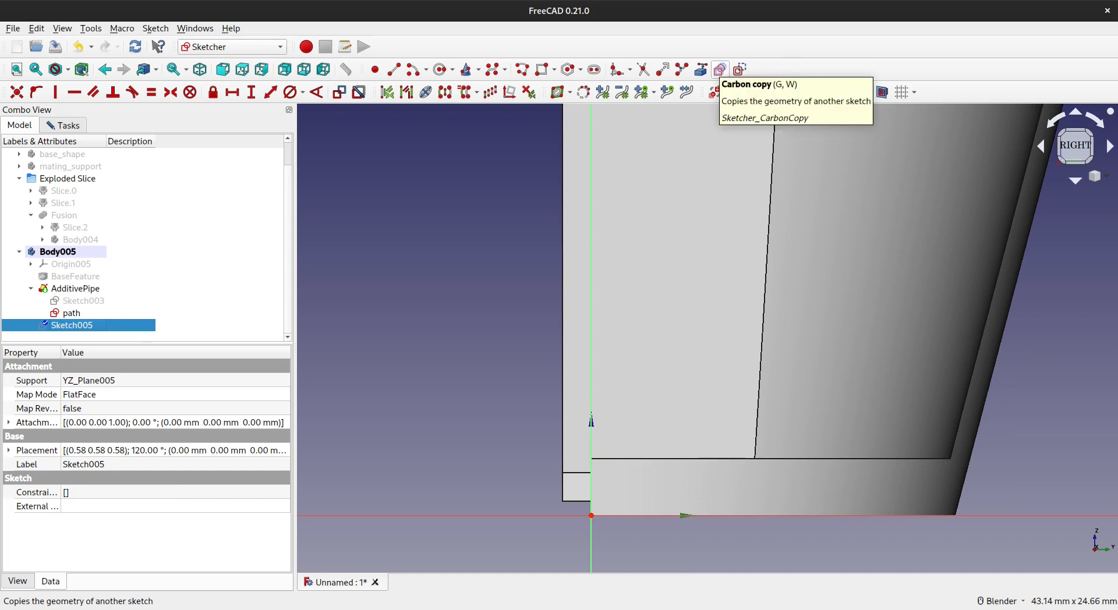
left_click(719, 70)
left_click(563, 487)
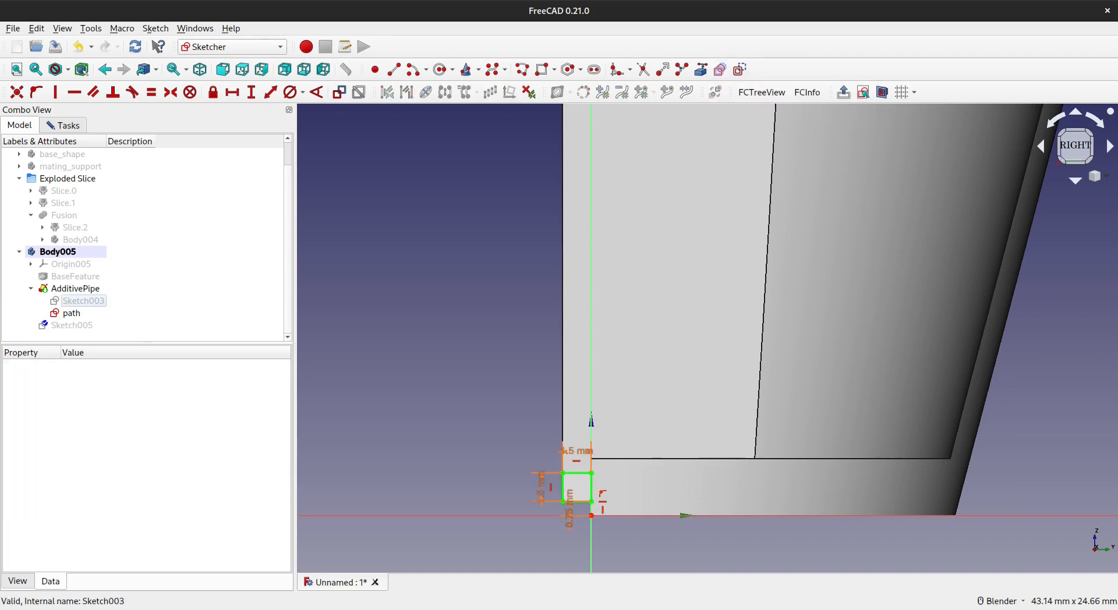
Step: Set the copied square's horizontal dimension to the formula -Sketch003.Constraints[10] to flip it across the vertical axis
scroll(597, 361, "up", 4)
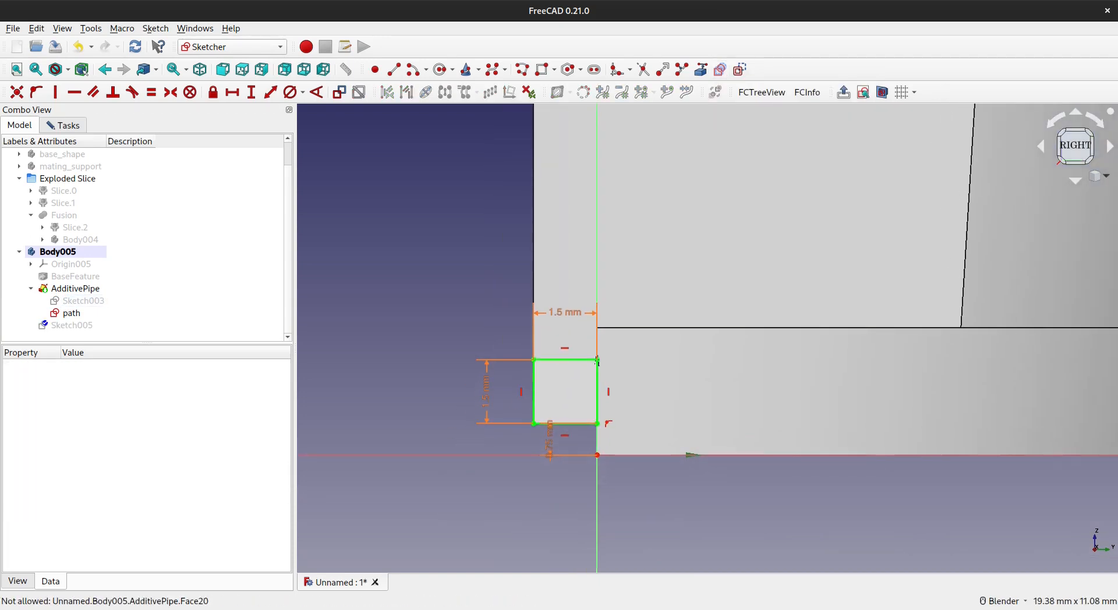
scroll(596, 361, "up", 2)
scroll(602, 389, "down", 1)
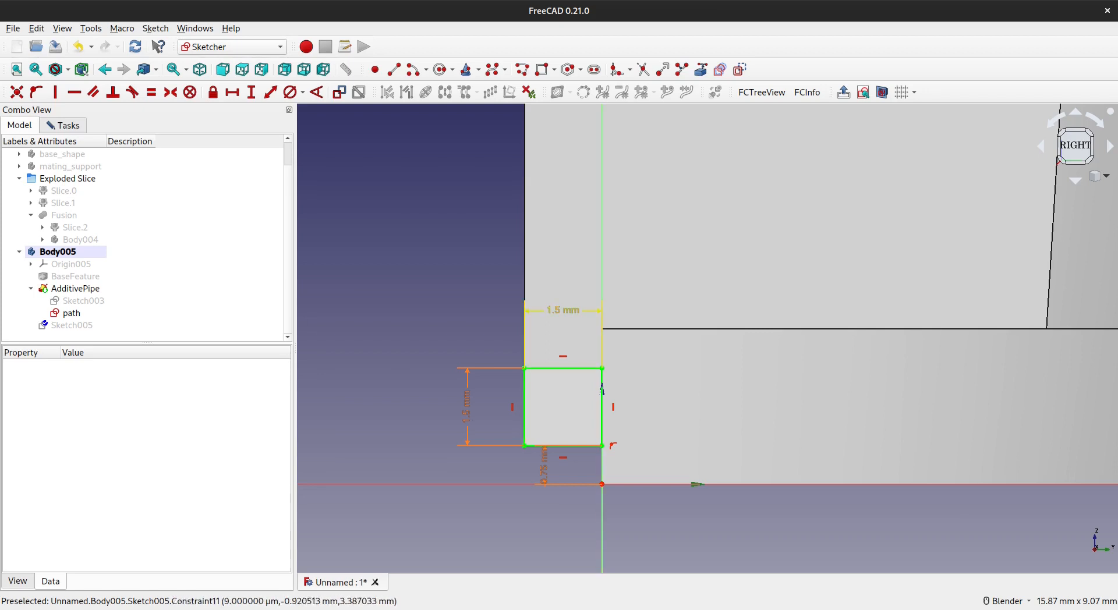
double_click(602, 389)
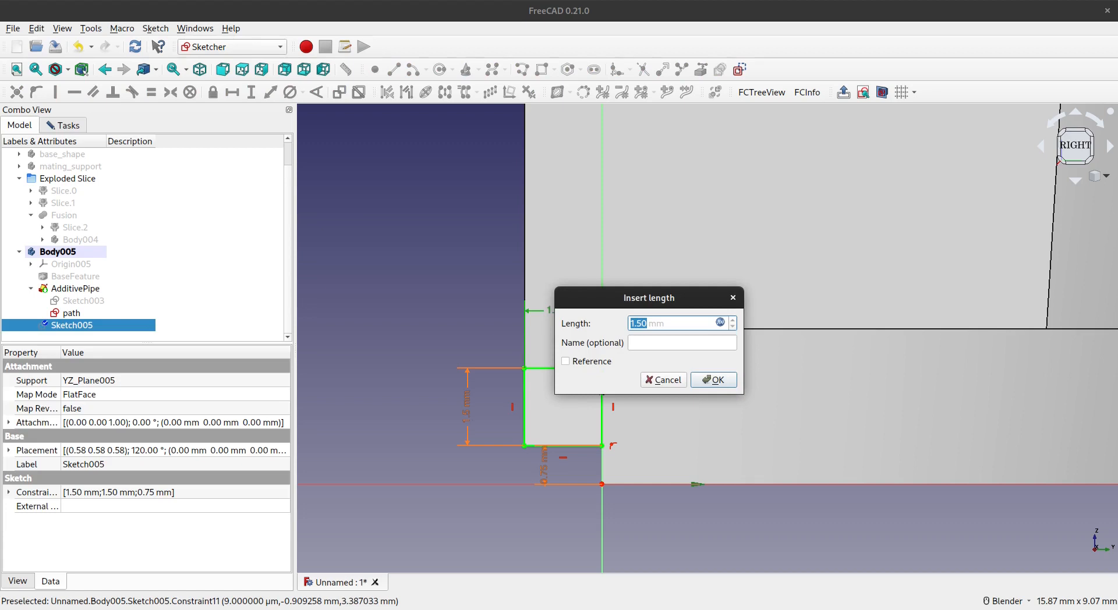
key("=")
type("Sketch003.Constraints[10]")
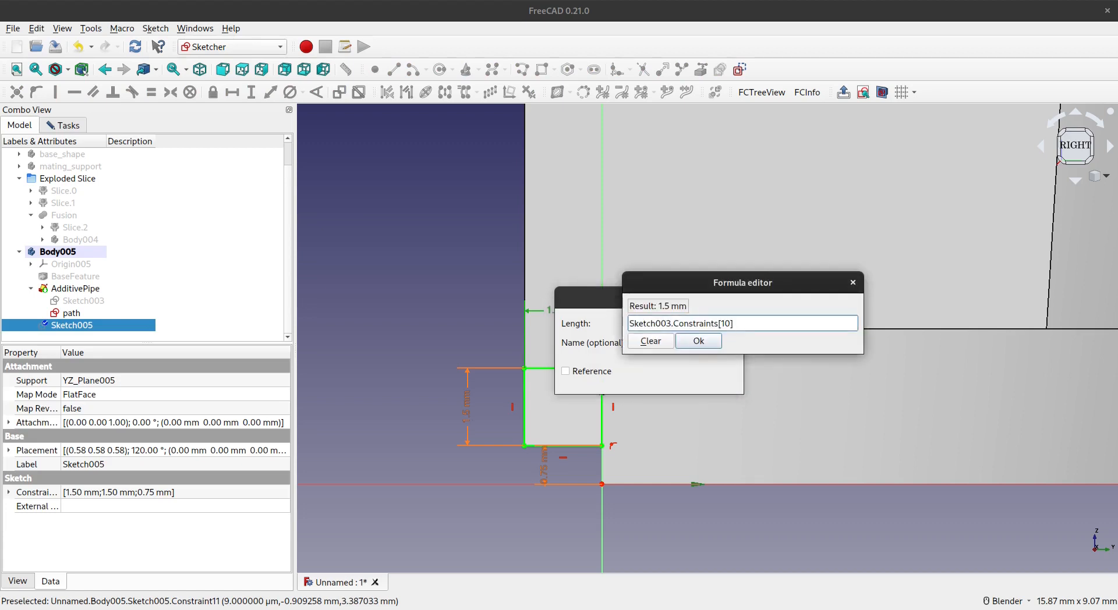
key("Home")
type("-")
key("Return")
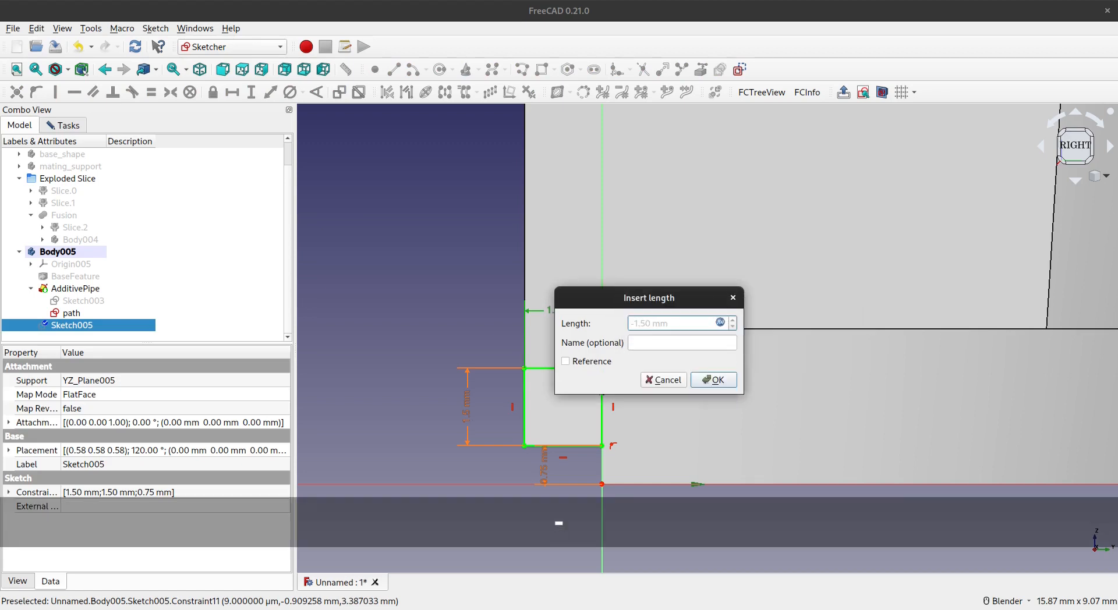
left_click(713, 380)
Step: Move the square's height dimension to its outer side and its width dimension above it
scroll(670, 365, "up", 2)
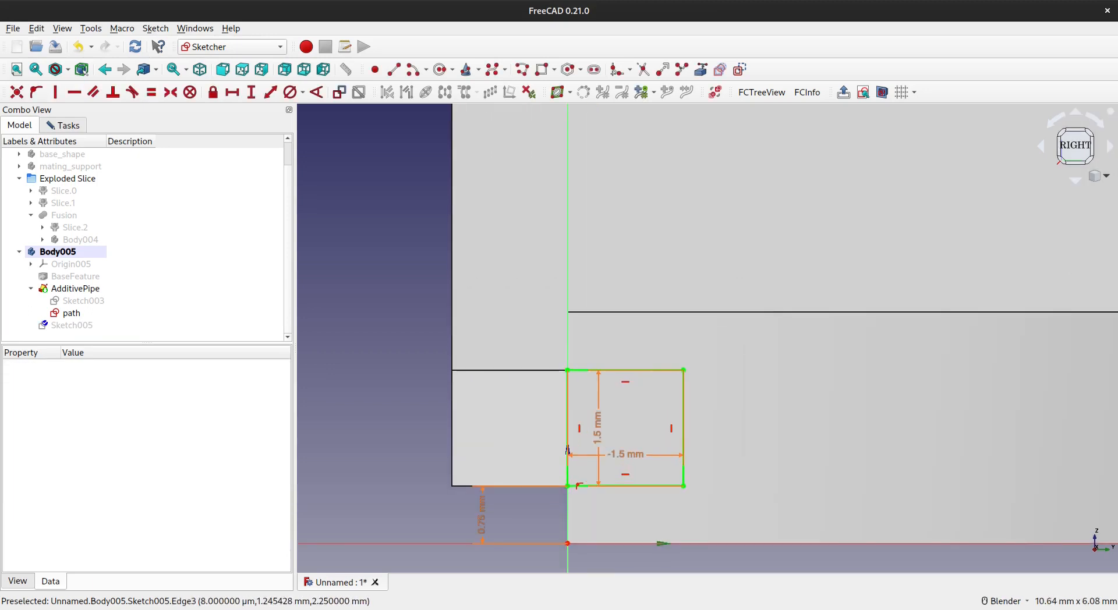
left_click_drag(598, 429, 769, 411)
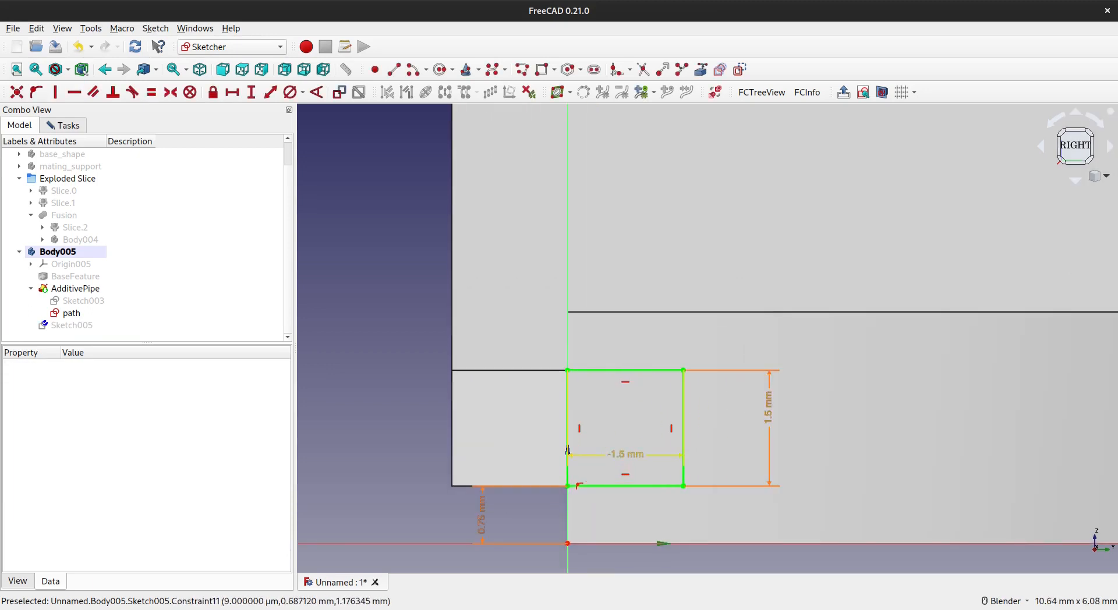
left_click_drag(625, 454, 649, 326)
scroll(647, 367, "up", 2)
middle_click_drag(611, 508, 582, 380, "shift")
scroll(582, 380, "down", 2)
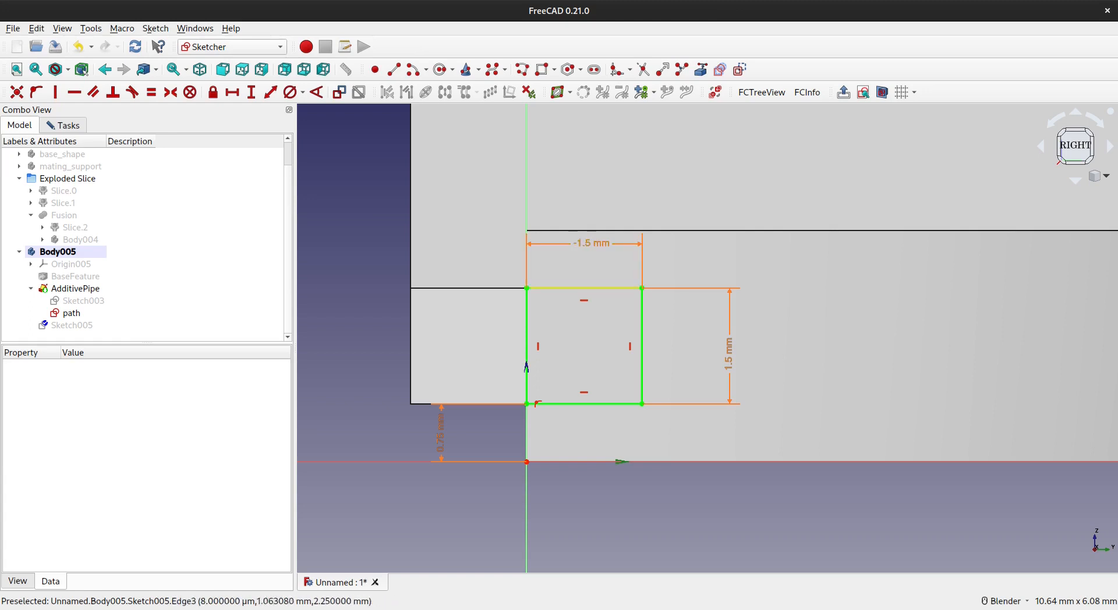
Step: Set the profile's height dimension to the formula Sketch003.Constraints[9]+0.2mm
double_click(728, 353)
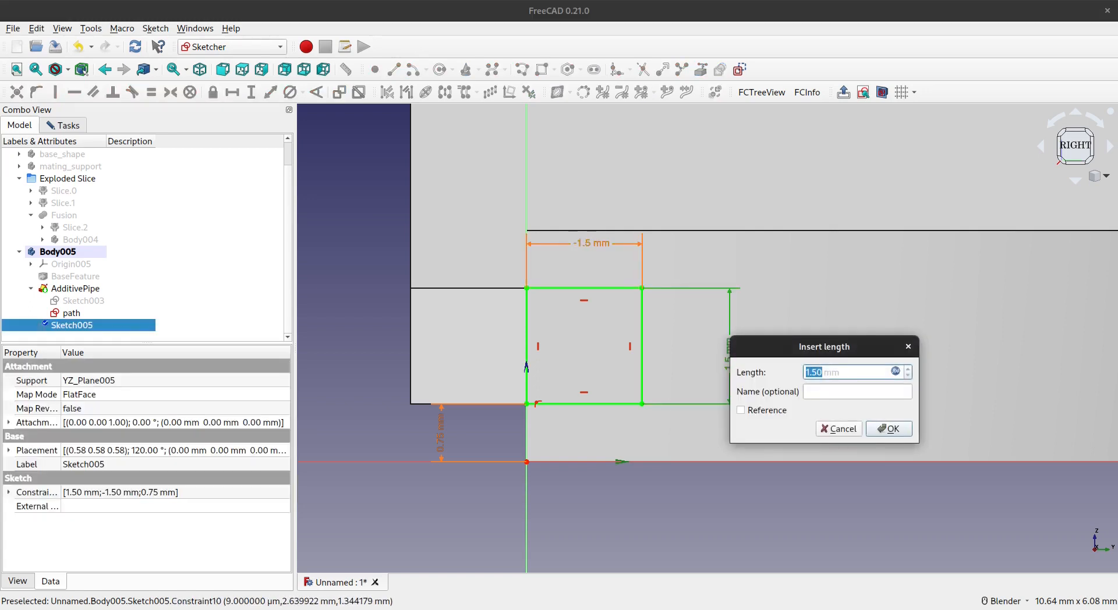
left_click(895, 371)
left_click(906, 372)
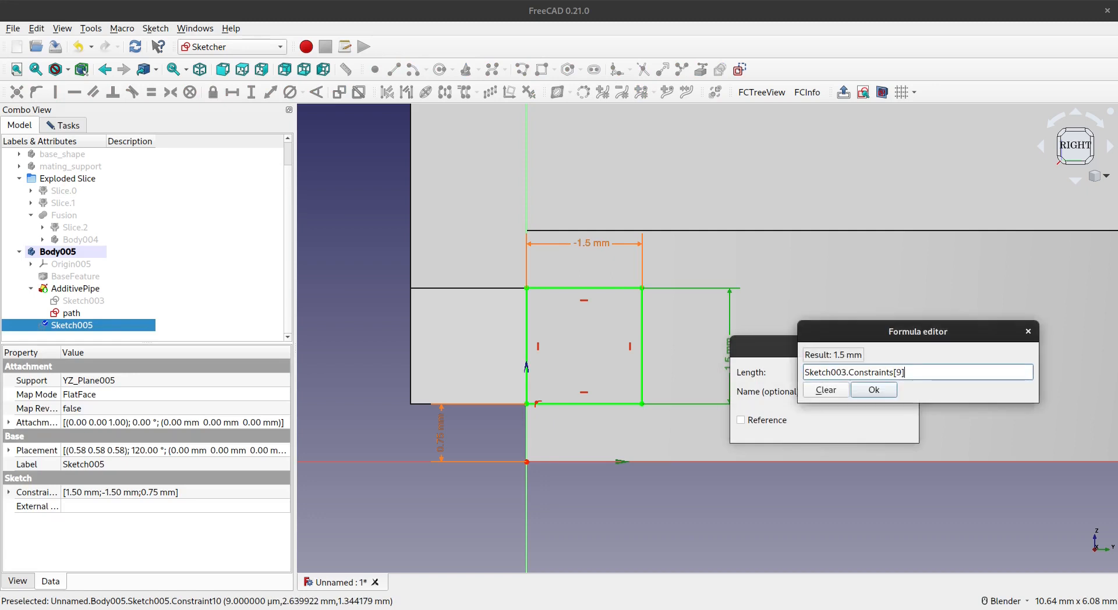
type("+0.2mm")
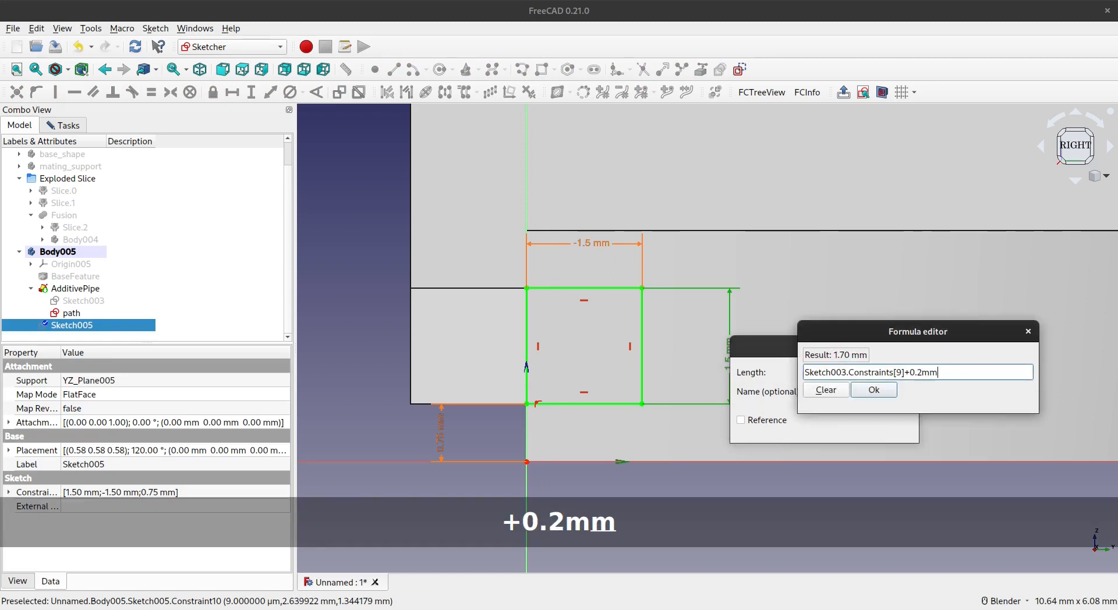
key("Return")
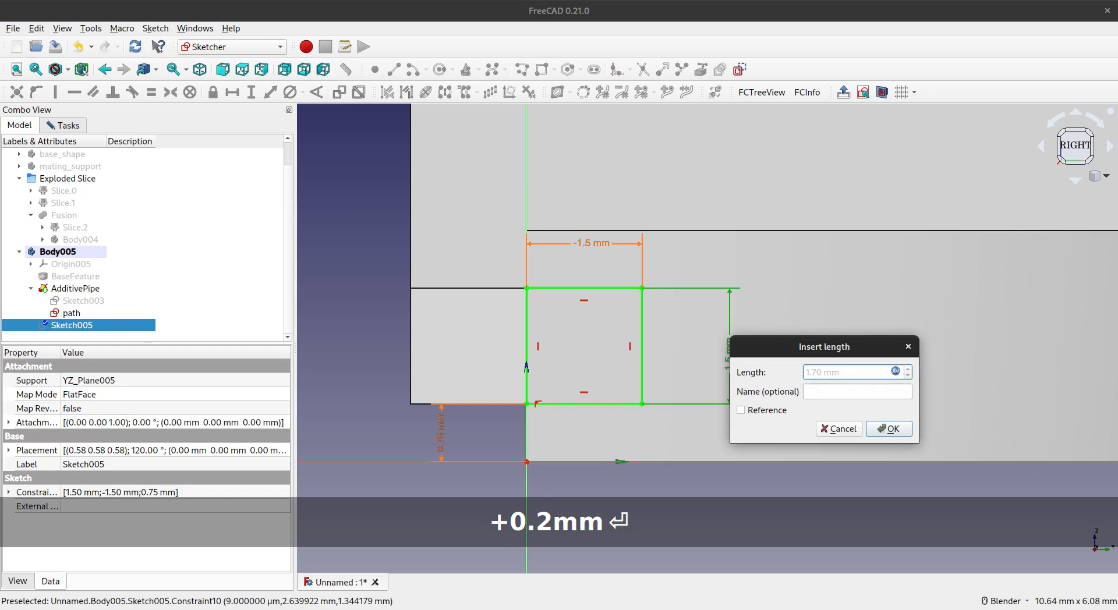
left_click(888, 429)
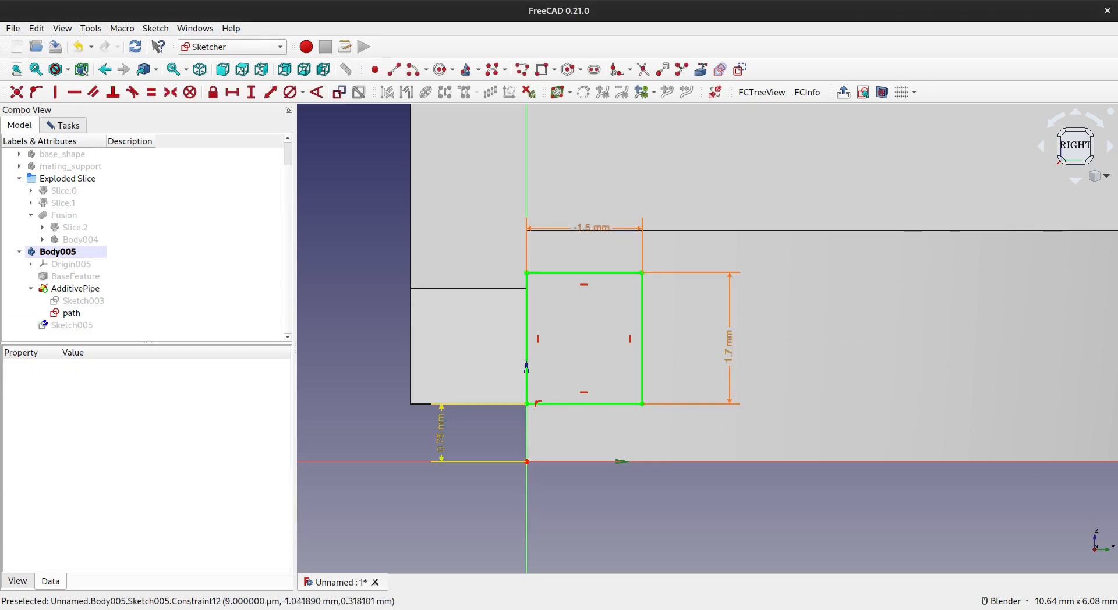
Step: Set the groove profile's vertical offset from the origin to the formula Sketch003.Constraints[11]-0.1mm
double_click(443, 438)
key("equal")
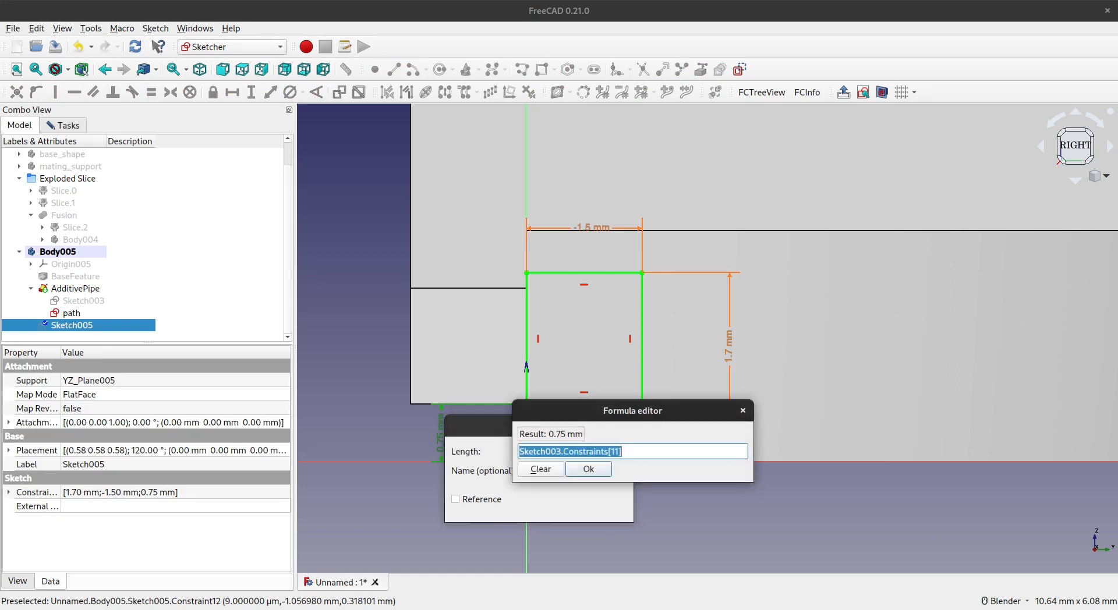
key("End")
type("-0.1")
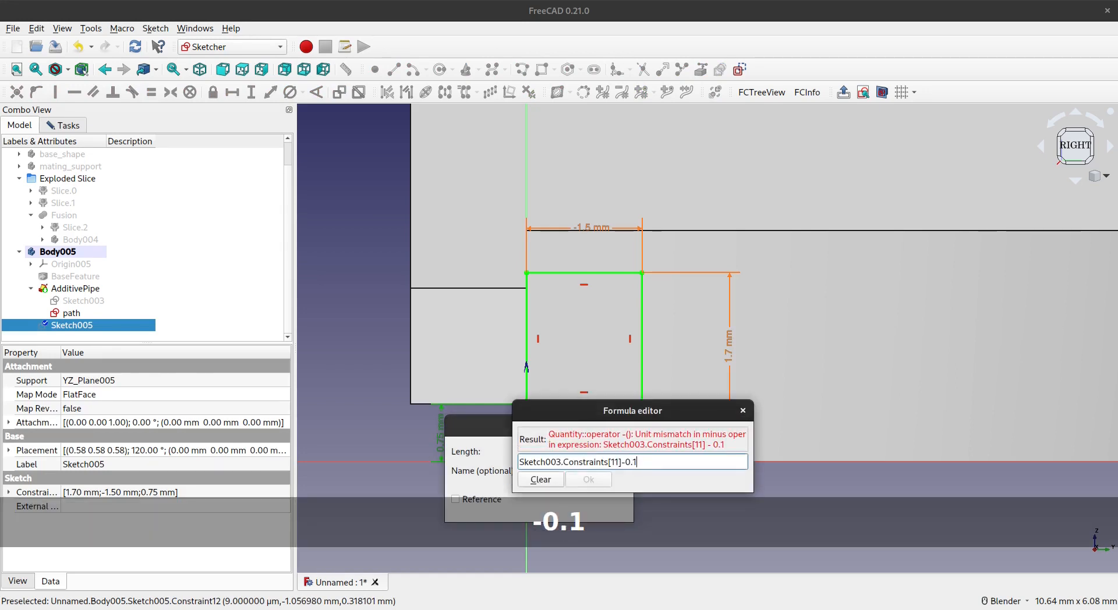
type("mm")
key("Return")
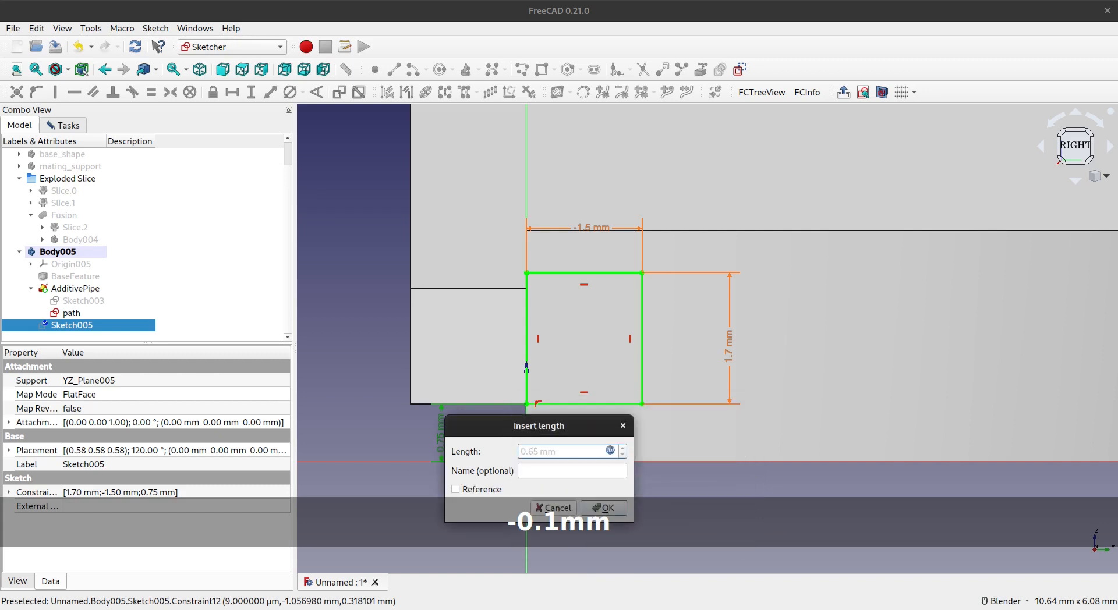
key("Return")
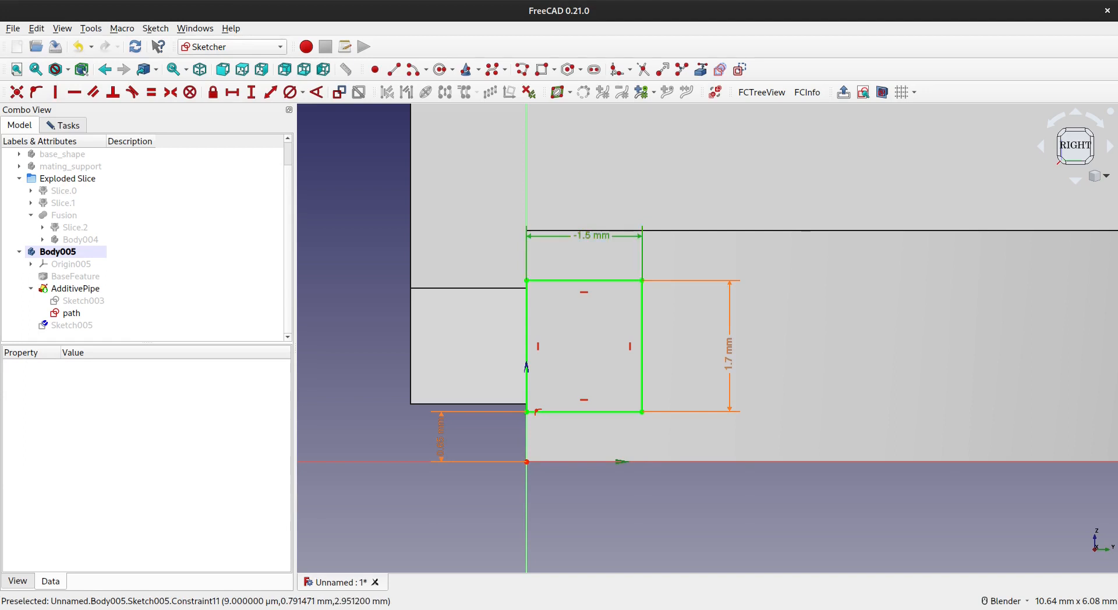
Step: Set the groove profile's width dimension to the formula -Sketch003.Constraints[10]-0.1mm
double_click(592, 235)
left_click(753, 248)
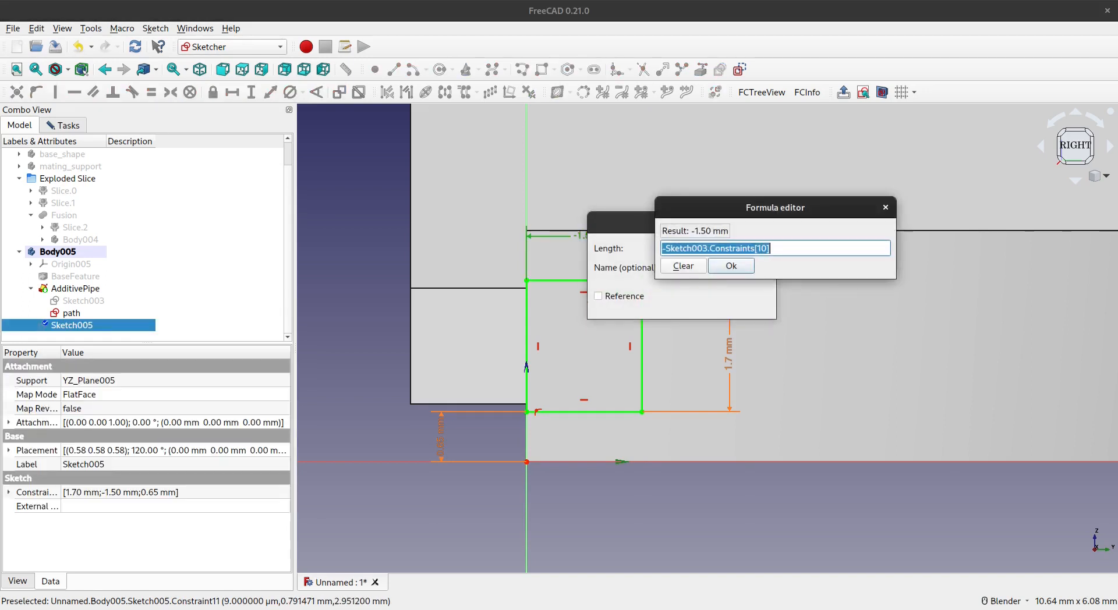
left_click(775, 249)
type("-0.1mm")
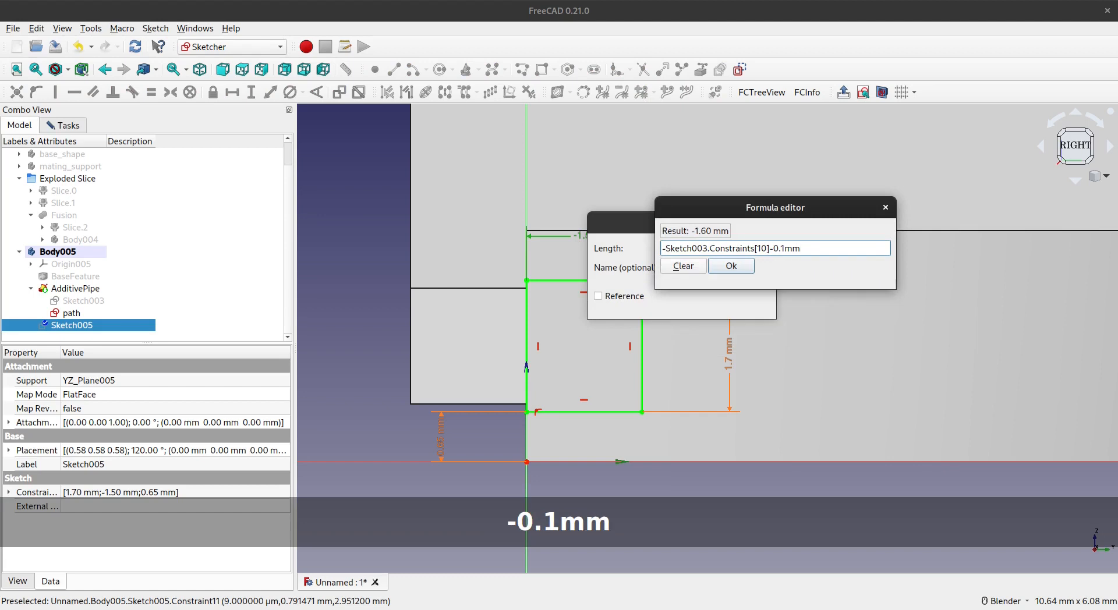
key("Return")
key("Return")
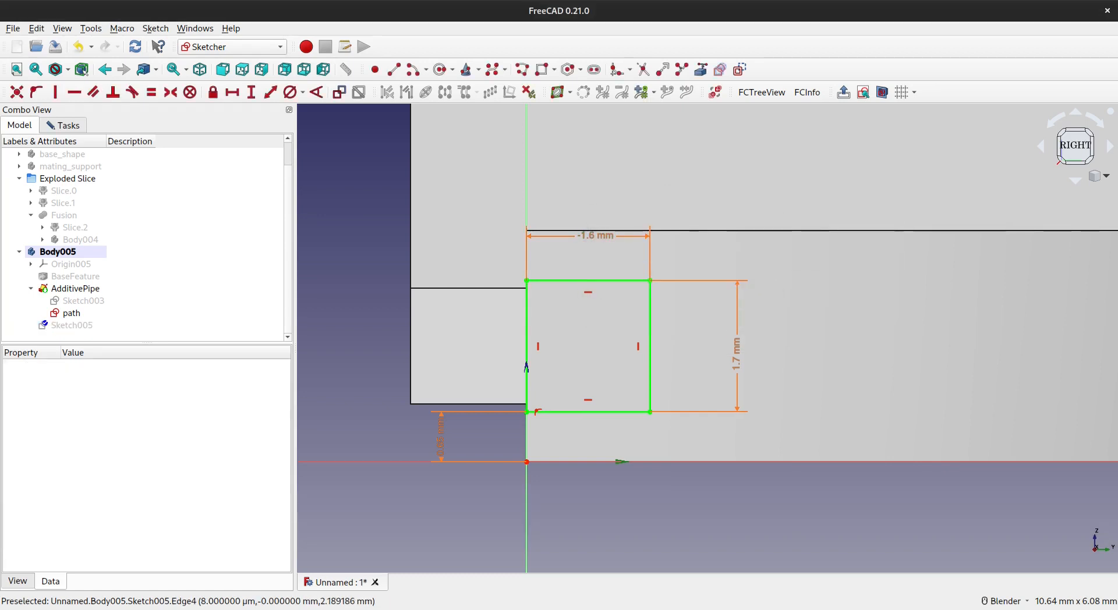
Step: Close the groove profile sketch and hide the additive pipe so only the path and profile sketches show
scroll(526, 284, "down", 3)
scroll(526, 284, "down", 2)
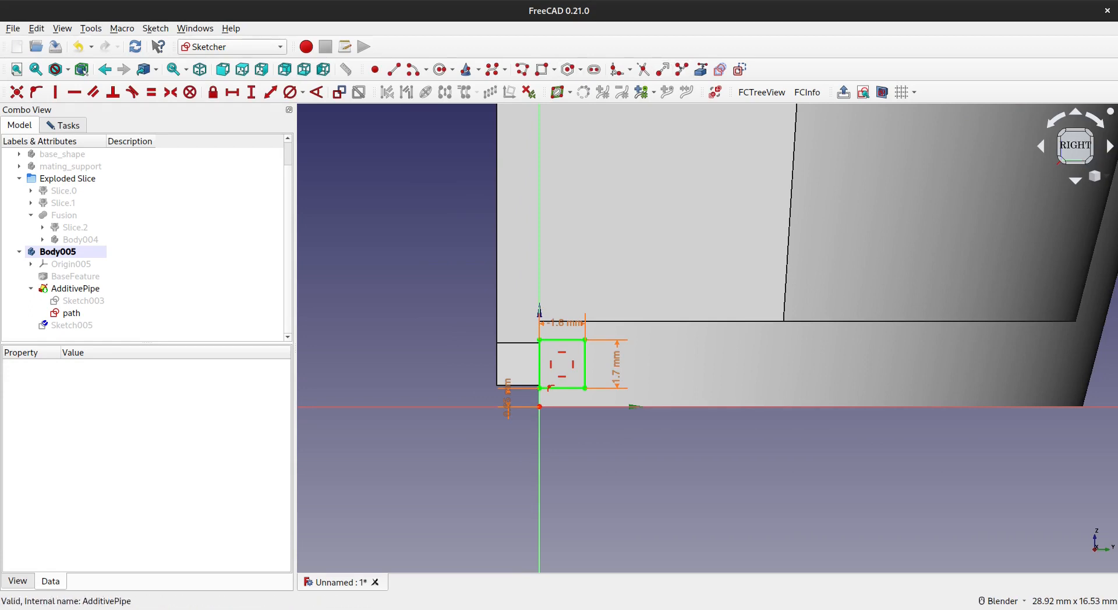
left_click(843, 92)
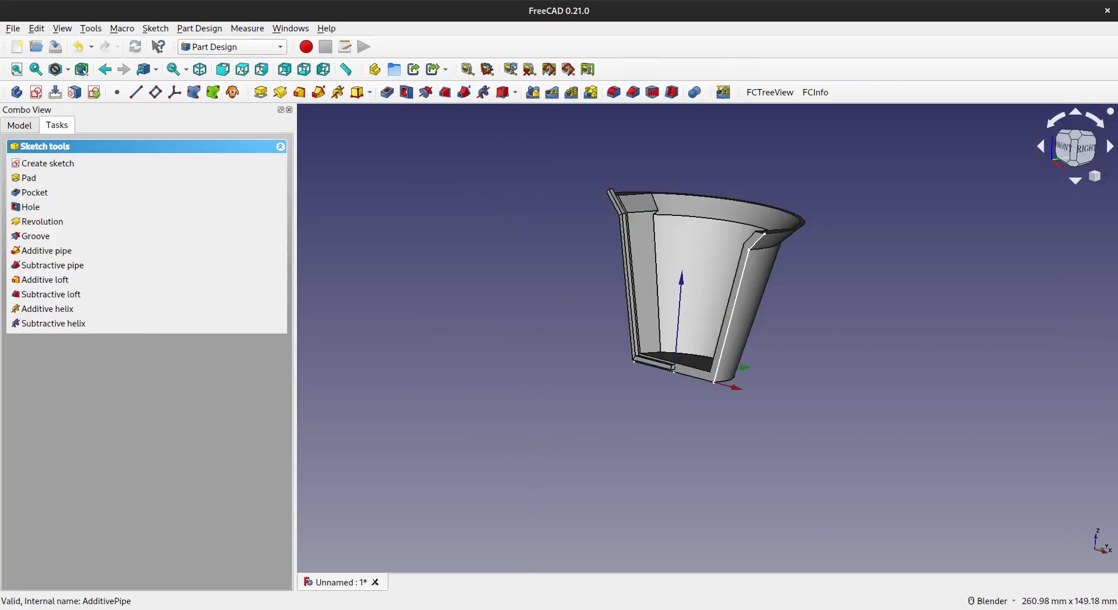
left_click(20, 126)
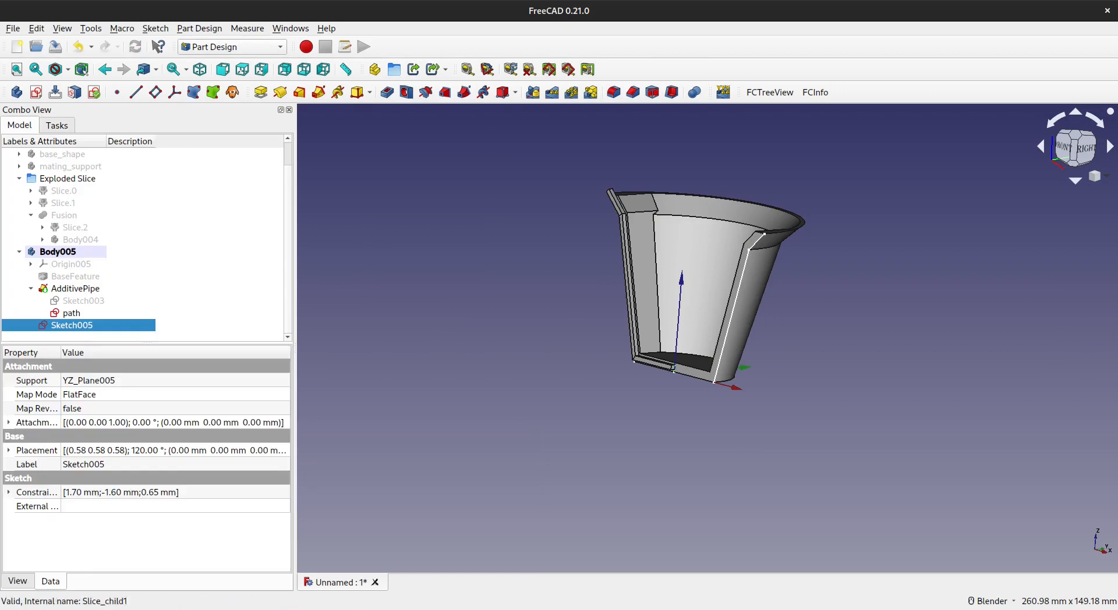
left_click(673, 367)
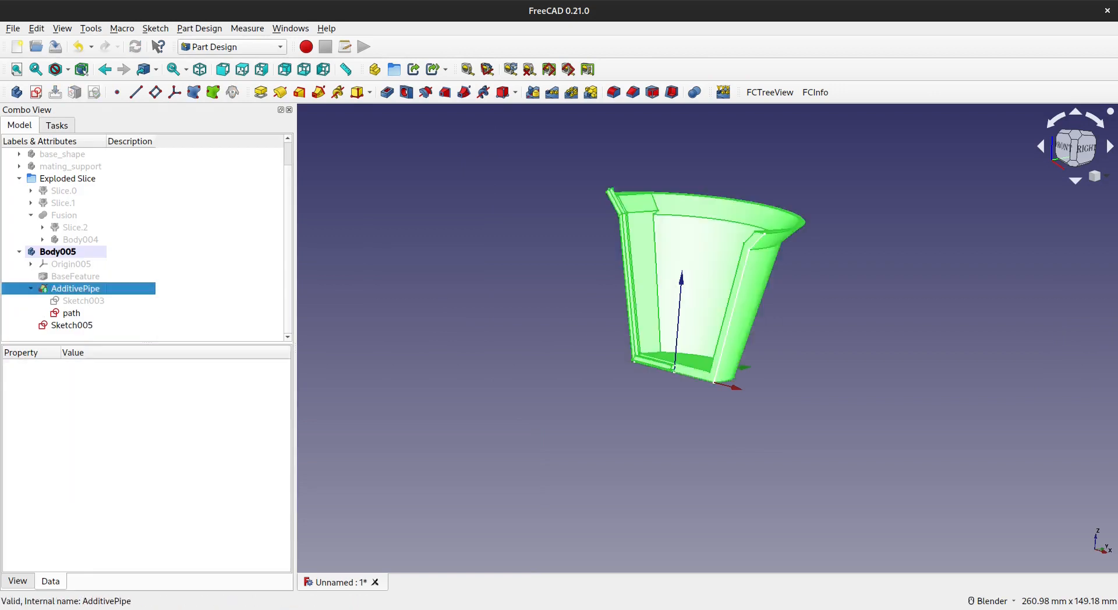
key("space")
scroll(676, 367, "up", 4)
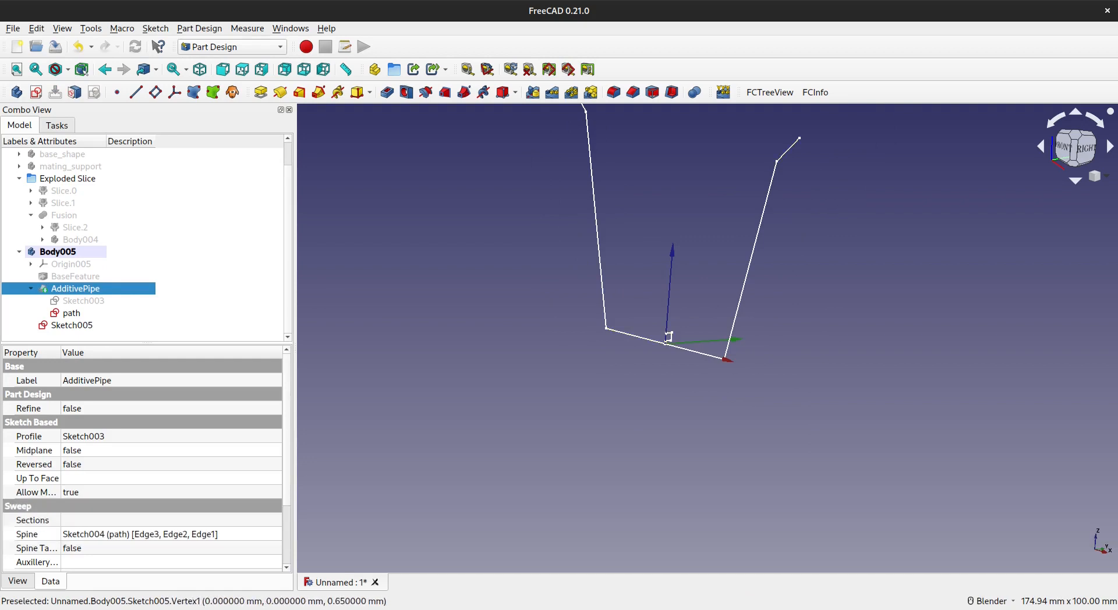
Step: Start a Subtractive pipe sweeping Sketch005 along the path's Edge4, Edge5 and Edge6 on the side opposite the rib
left_click(72, 325)
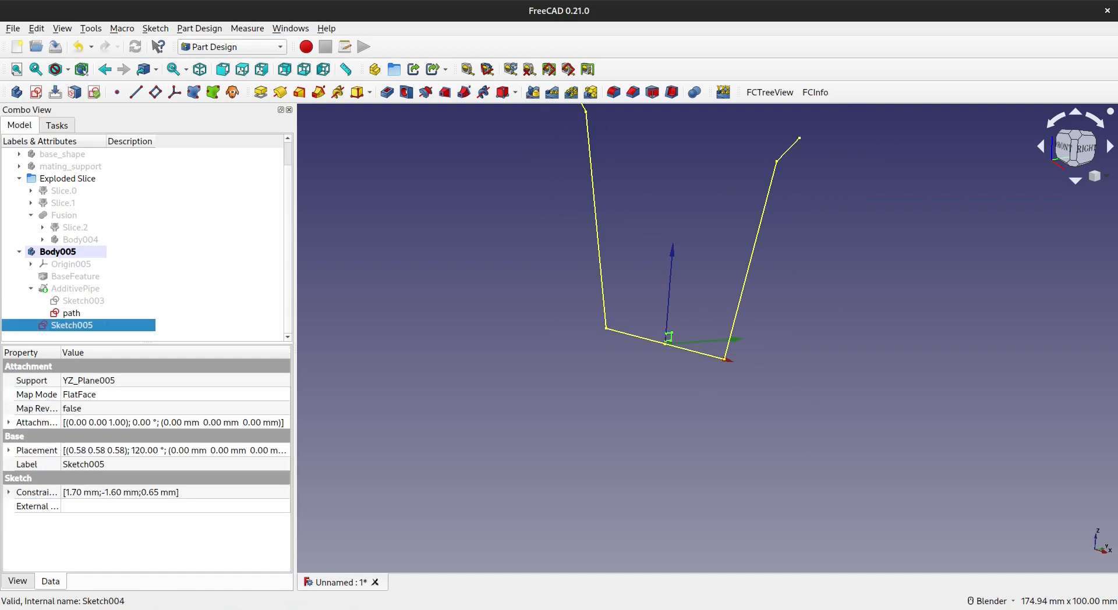
scroll(673, 349, "up", 2)
scroll(674, 349, "up", 3)
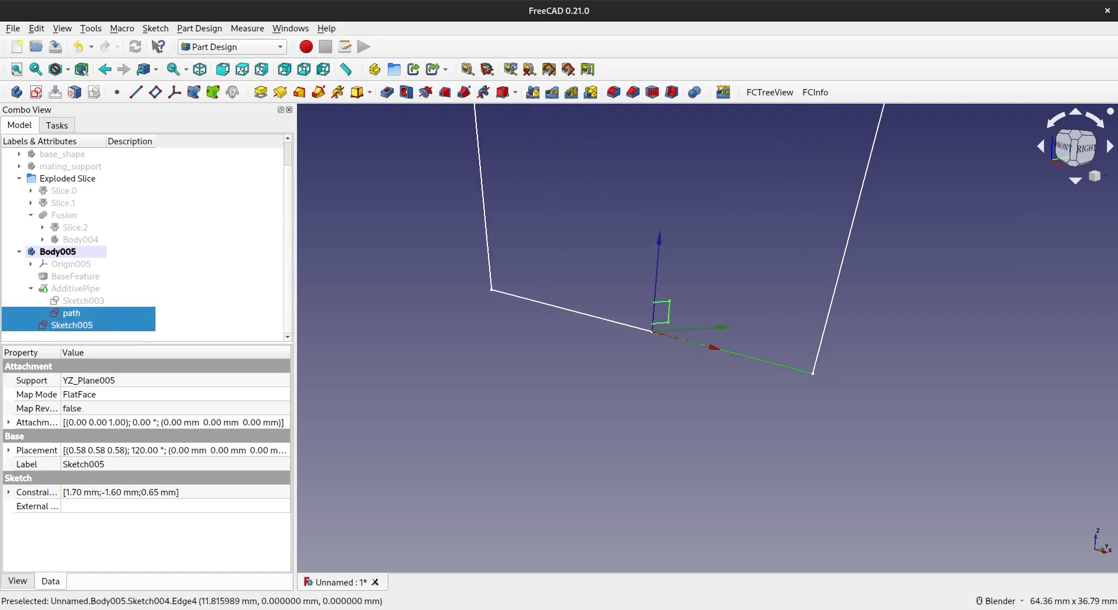
scroll(826, 284, "down", 2)
left_click(841, 253, "ctrl")
middle_click_drag(840, 257, 695, 452, "shift")
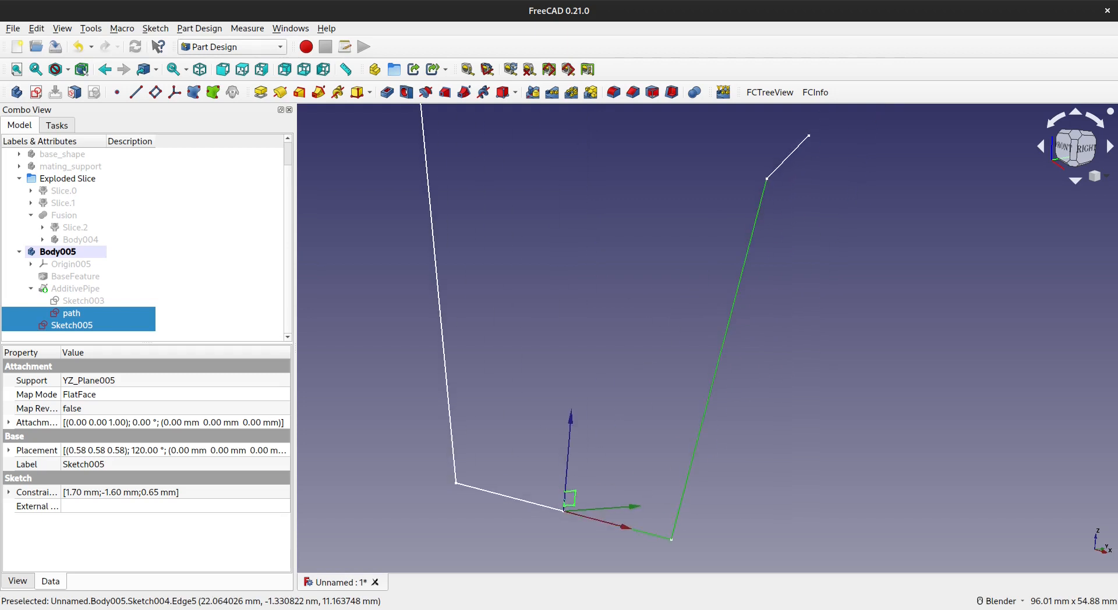
left_click(779, 166, "ctrl")
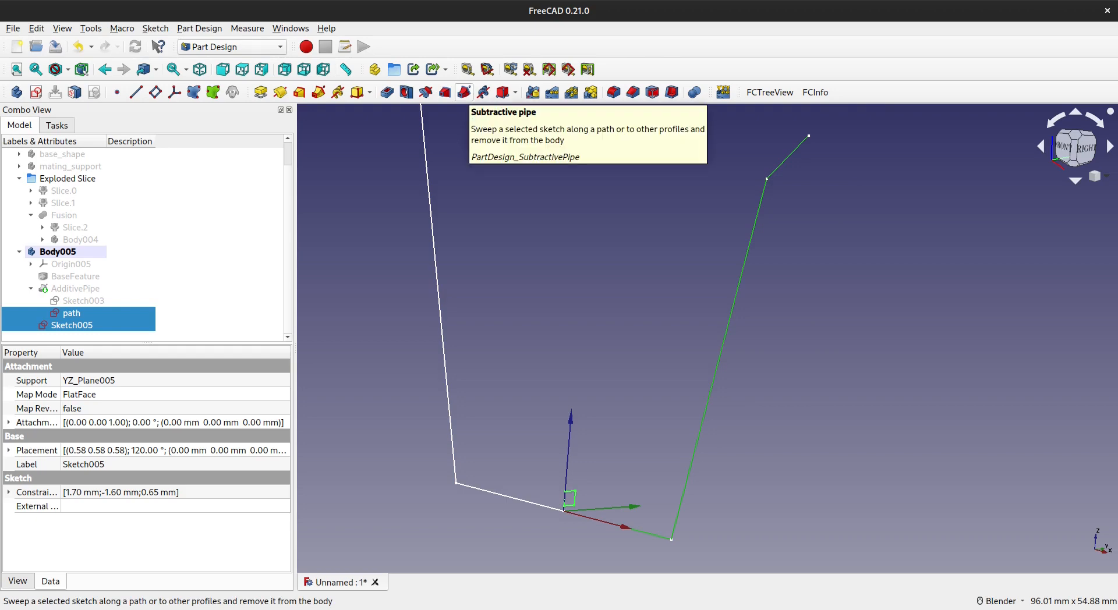
left_click(464, 92)
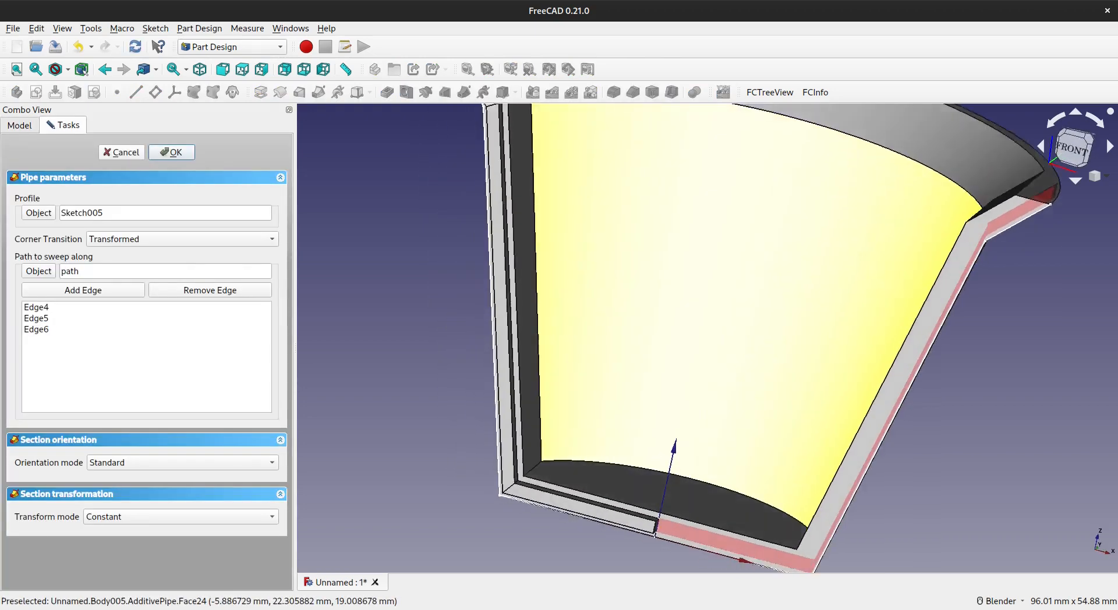
Step: Finish the subtractive pipe with the Right Corner transition and hide the path sketch
middle_click_drag(686, 331, 651, 252, "shift")
left_click(182, 239)
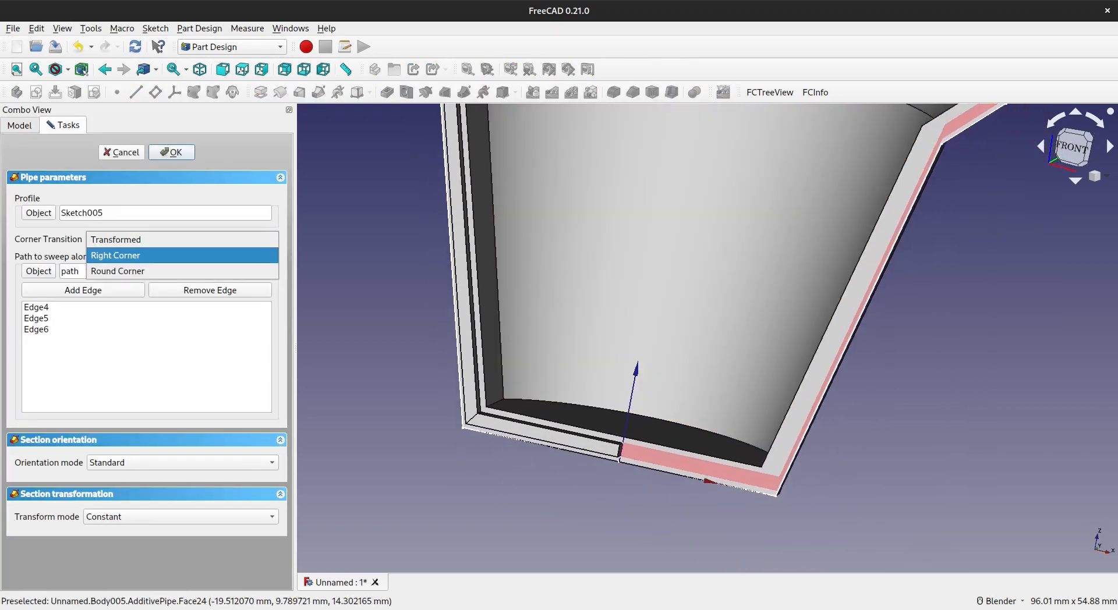
left_click(182, 256)
scroll(744, 386, "down", 3)
middle_click_drag(853, 249, 805, 273, "shift")
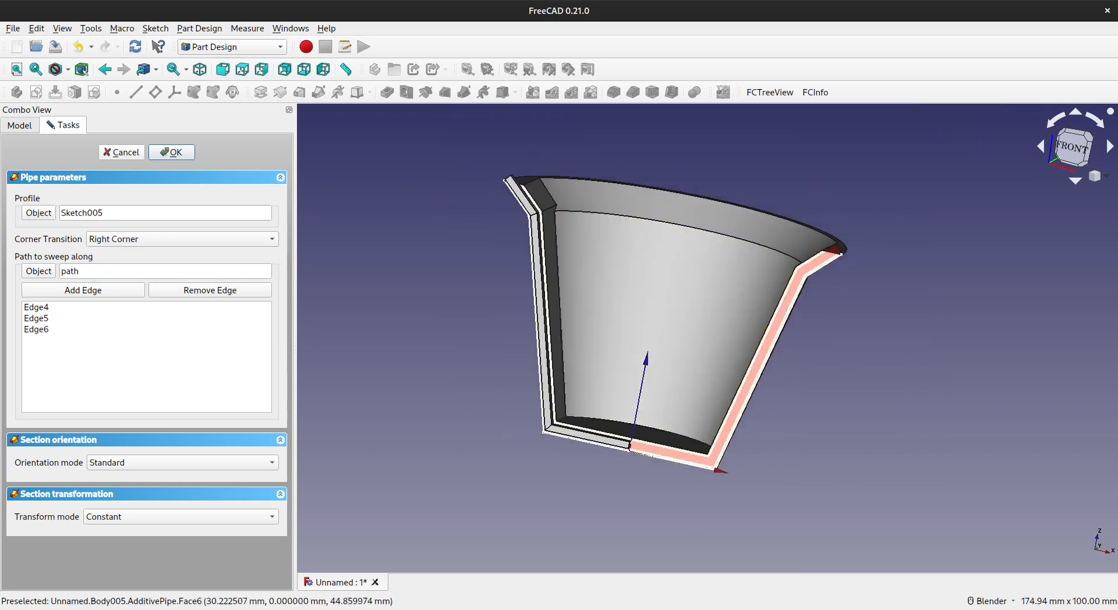
scroll(833, 266, "up", 5)
scroll(686, 291, "down", 3)
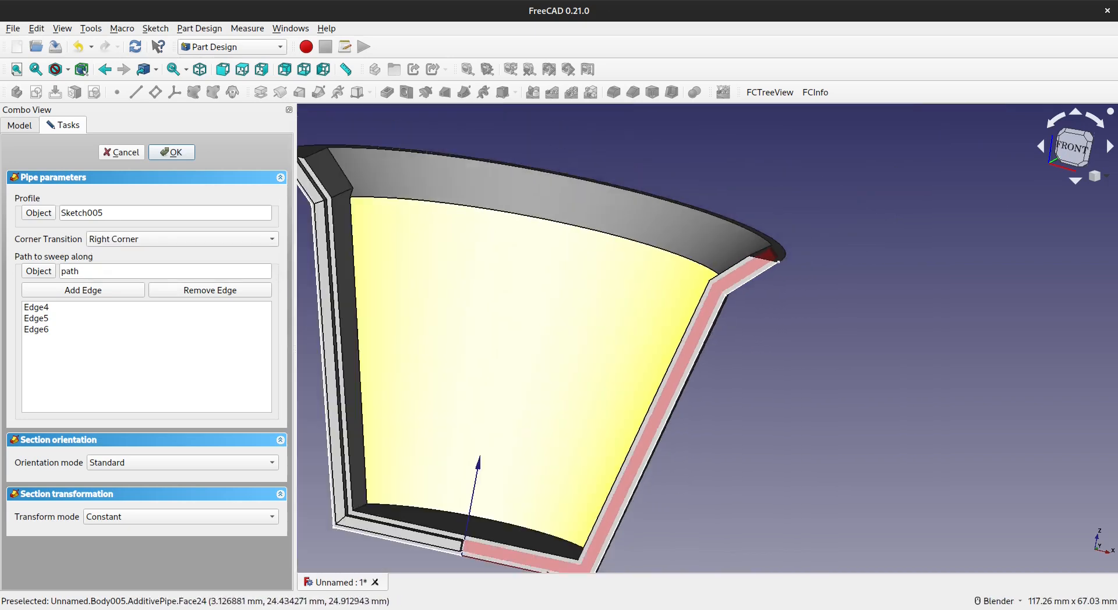
middle_click_drag(577, 372, 728, 280, "shift")
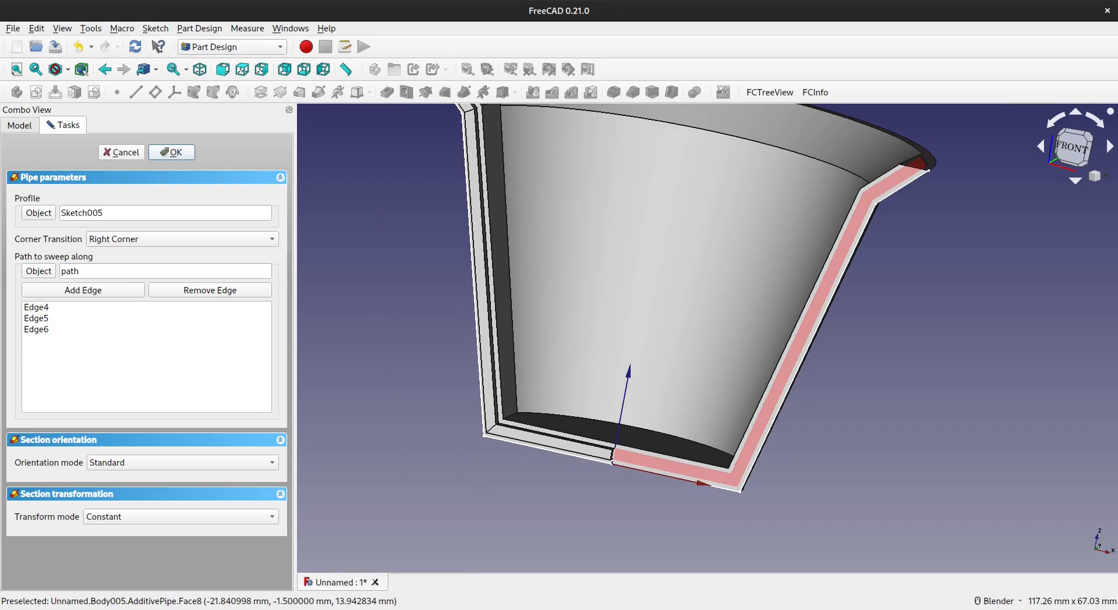
left_click(172, 153)
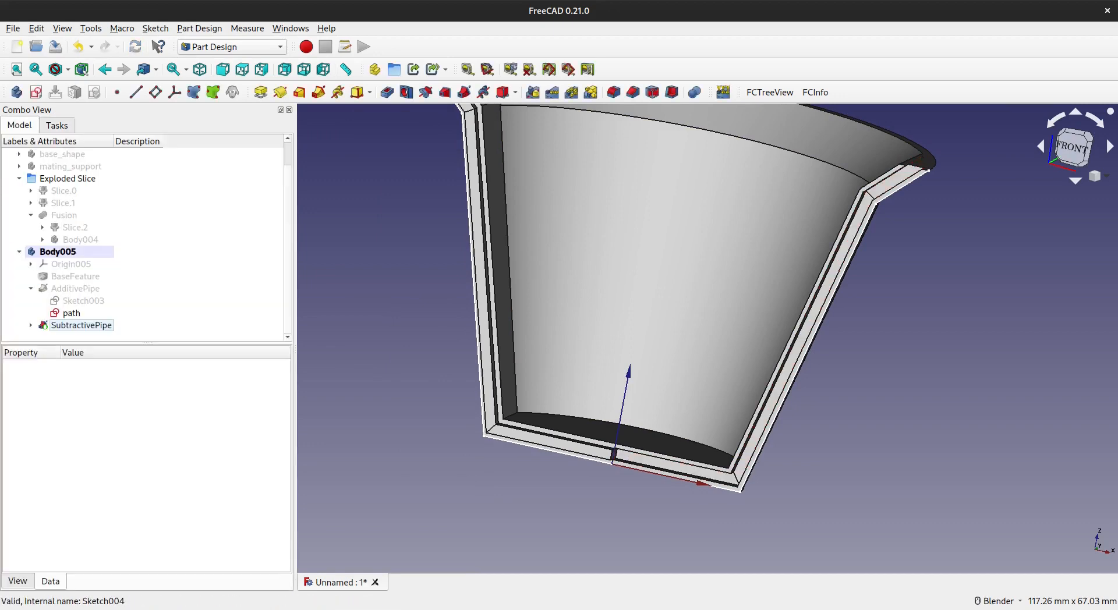
left_click(71, 313)
key("space")
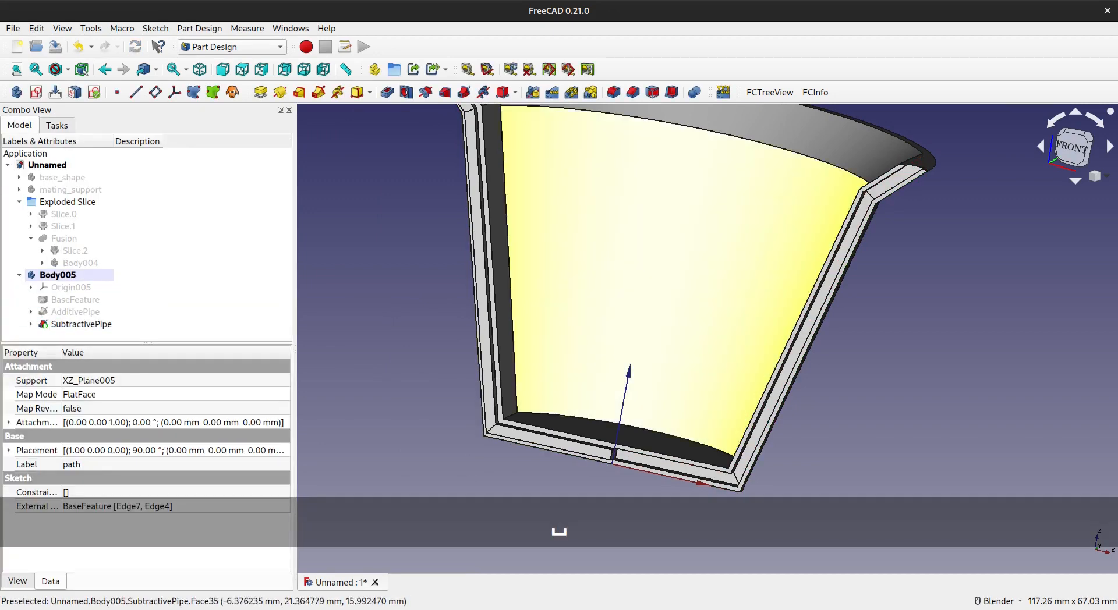
Step: Examine the finished rib and groove along the cut faces and the rib's end at the cup's rim
scroll(712, 318, "down", 3)
middle_click_drag(739, 290, 649, 305)
scroll(599, 240, "up", 4)
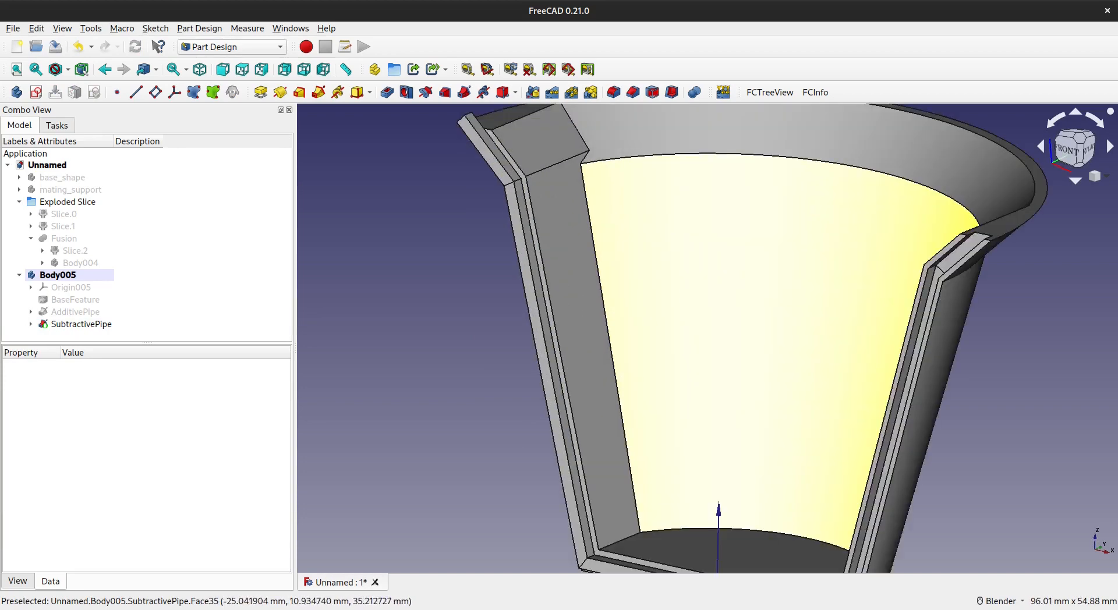
middle_click_drag(541, 280, 539, 326)
scroll(447, 129, "up", 5)
middle_click_drag(512, 158, 711, 236)
scroll(720, 349, "down", 6)
middle_click_drag(686, 349, 693, 152, "shift")
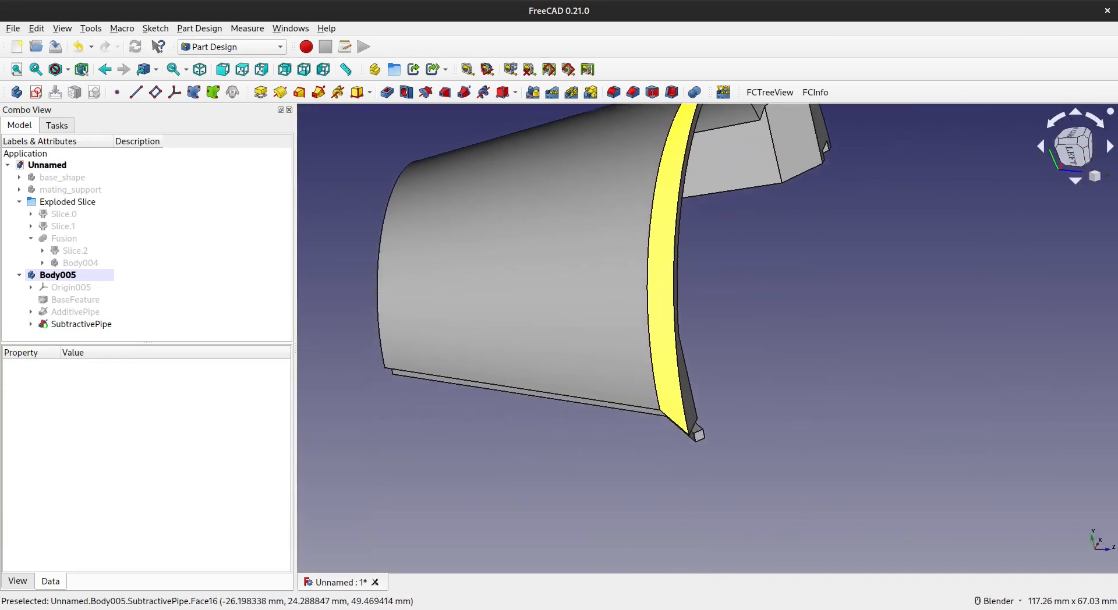
Step: Cut away the rib end protruding beyond the rim with a Through all pocket from its exposed mating face
scroll(686, 420, "up", 4)
scroll(732, 455, "up", 5)
left_click(691, 432)
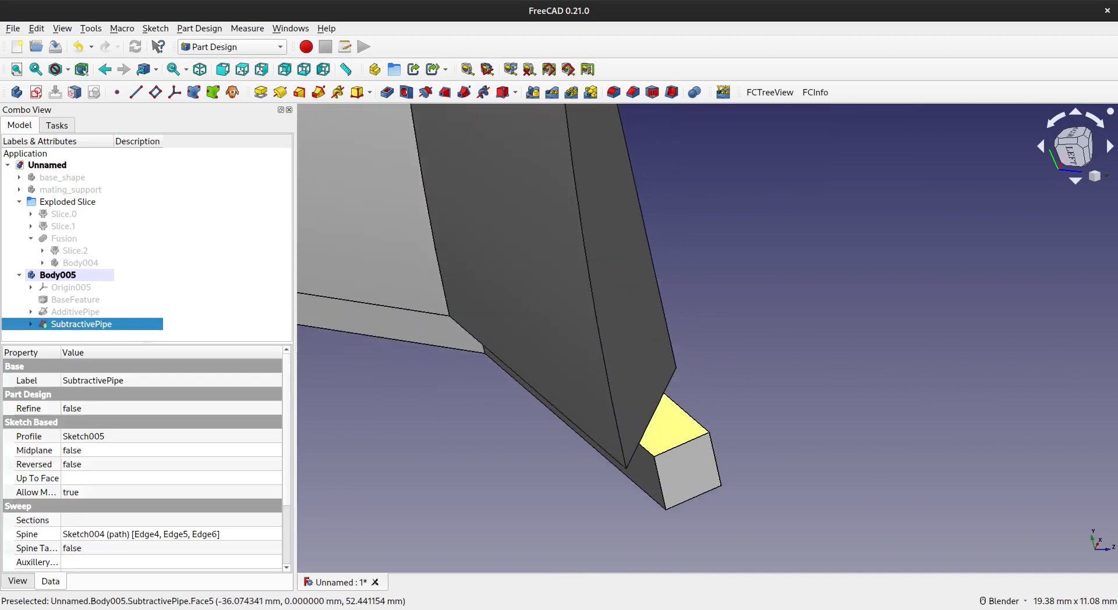
left_click(735, 460)
left_click(668, 430)
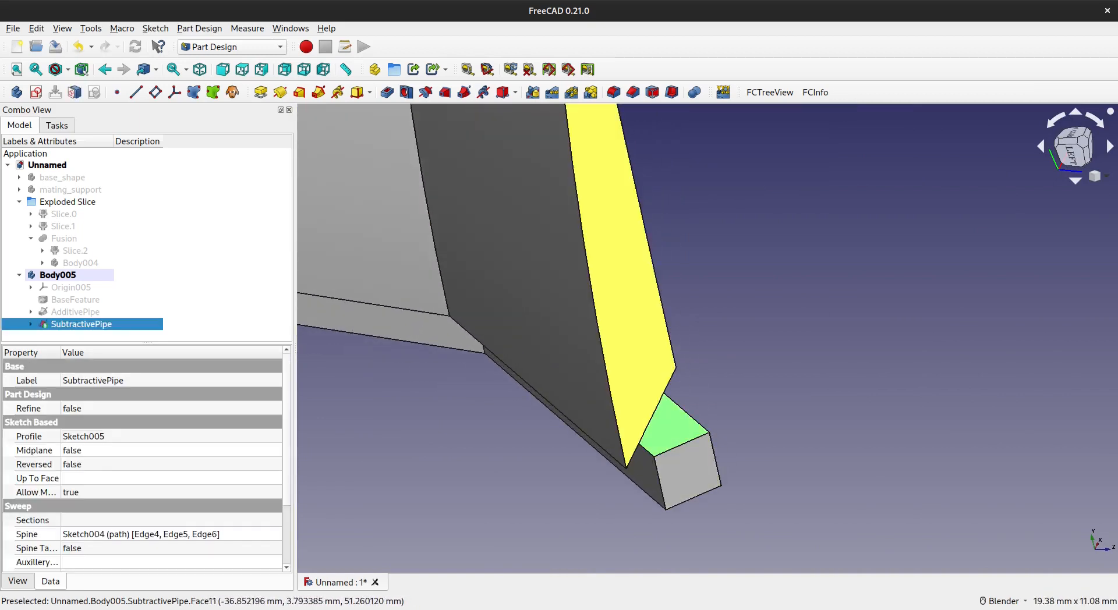
left_click(719, 372)
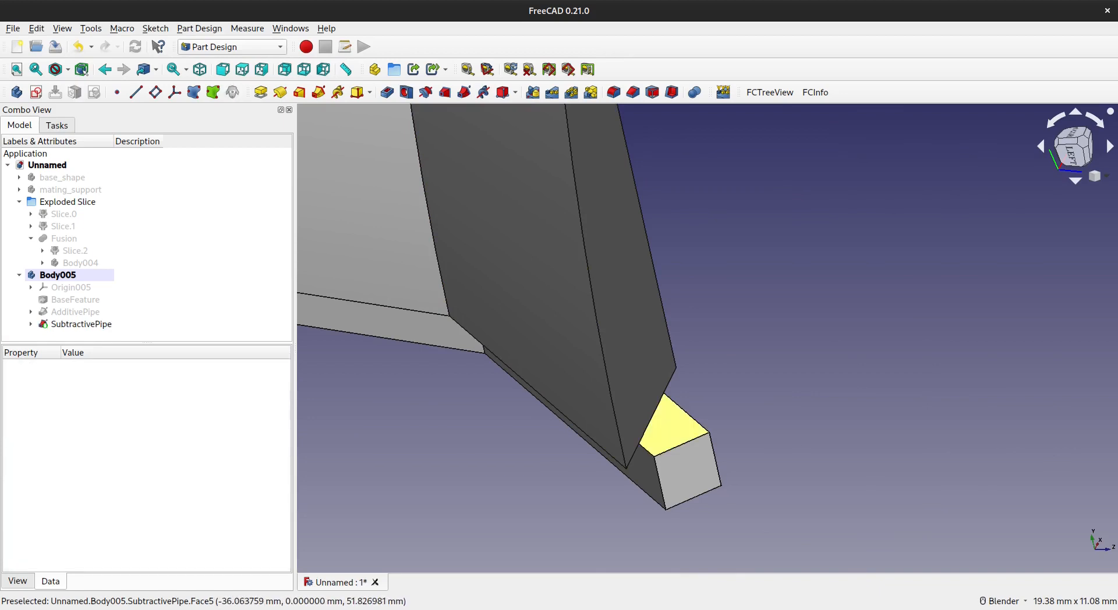
left_click(674, 427)
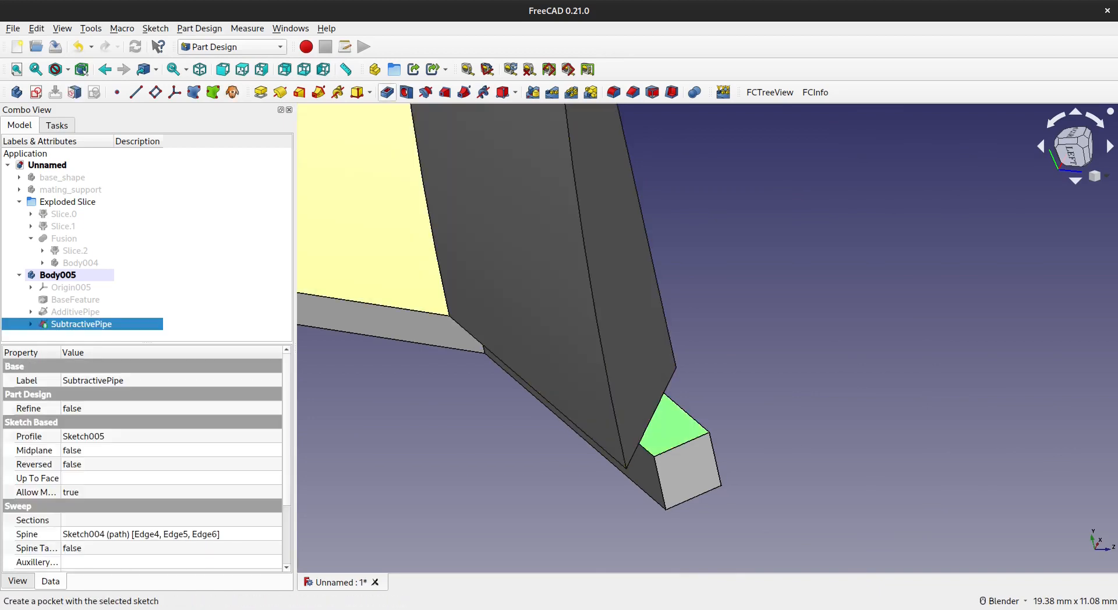
left_click(387, 92)
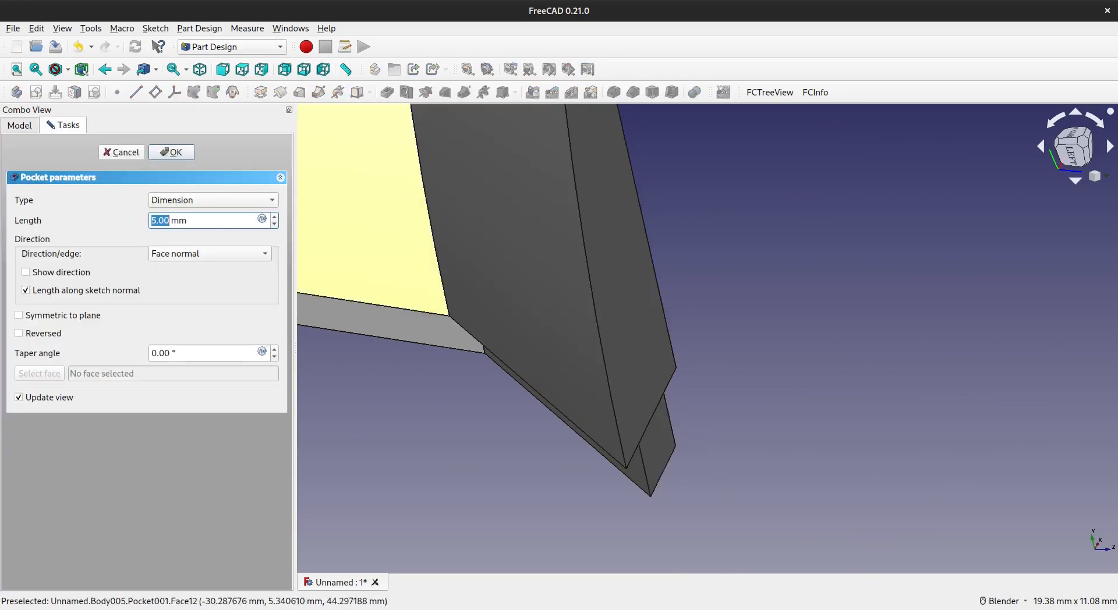
left_click(213, 201)
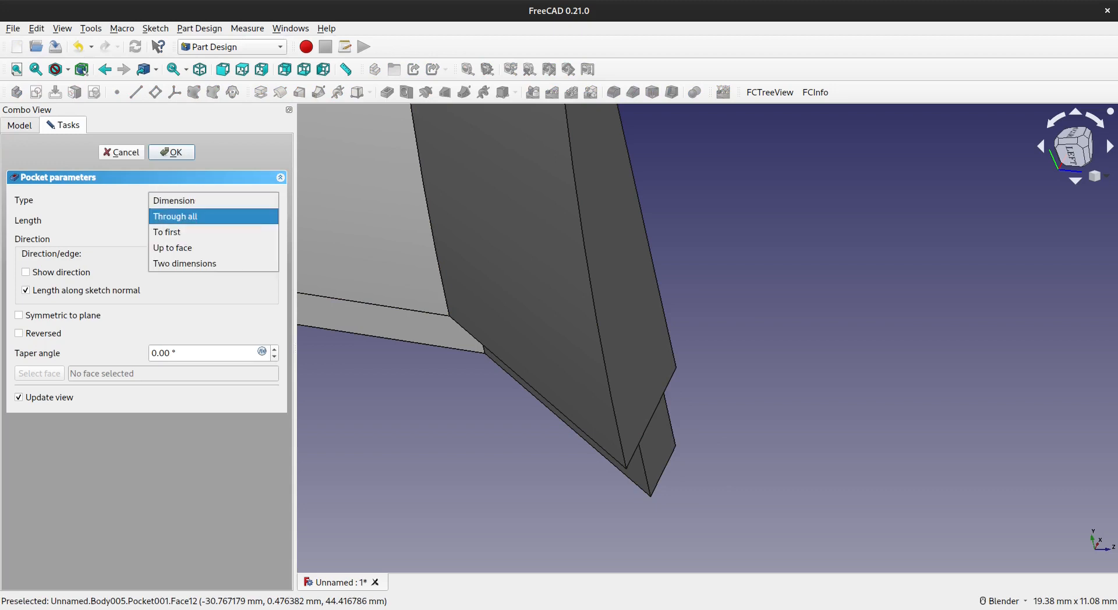
left_click(198, 215)
left_click(172, 152)
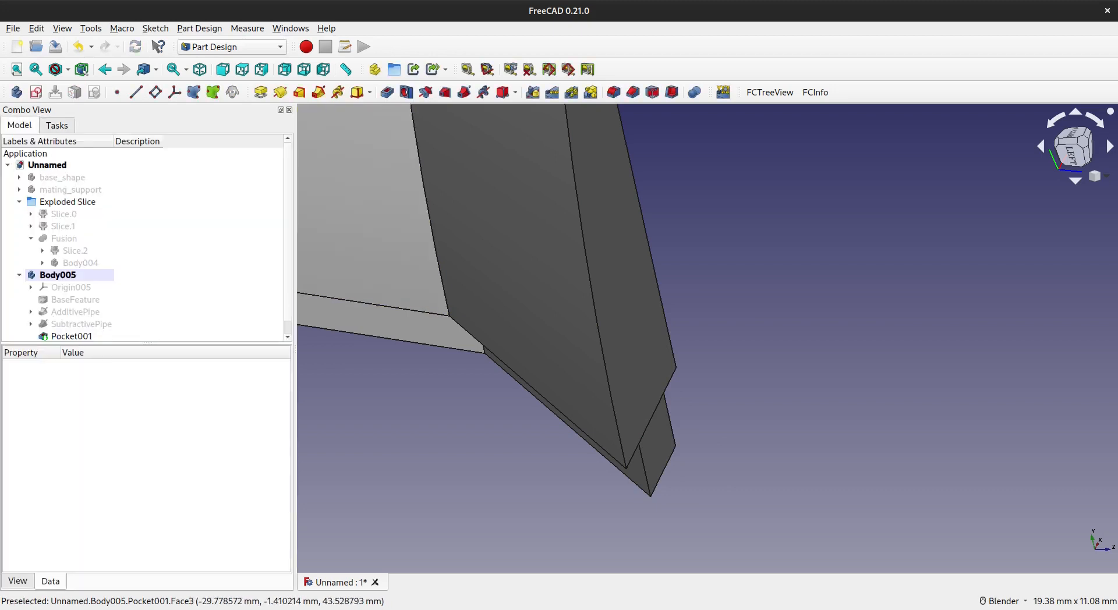
Step: Set the Refine property of Pocket001 to true to merge the leftover seam at the rib's end
middle_click_drag(544, 296, 419, 308)
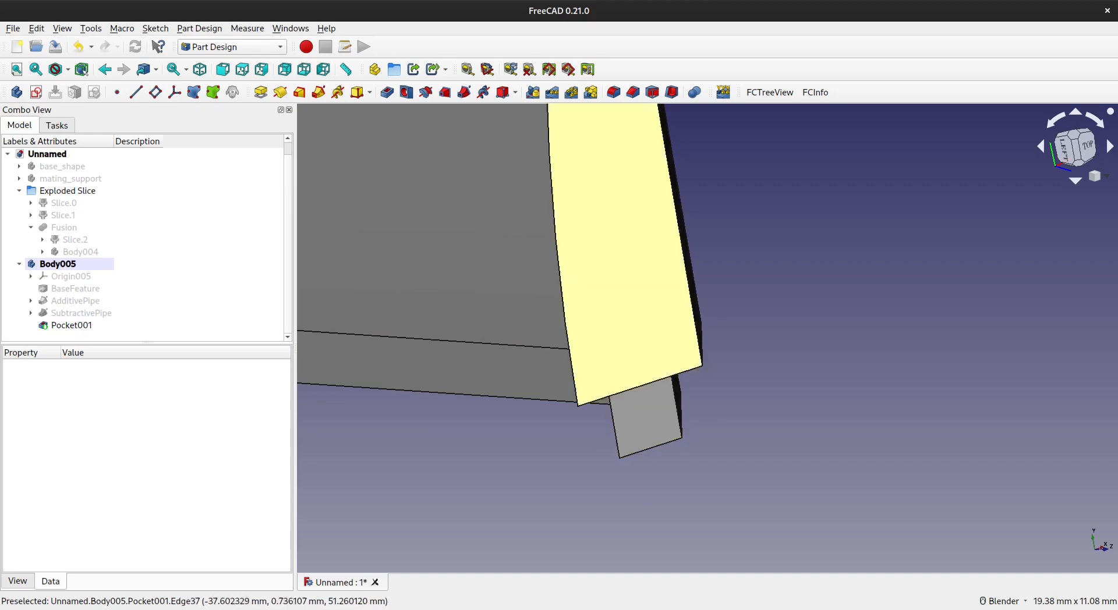
left_click(71, 325)
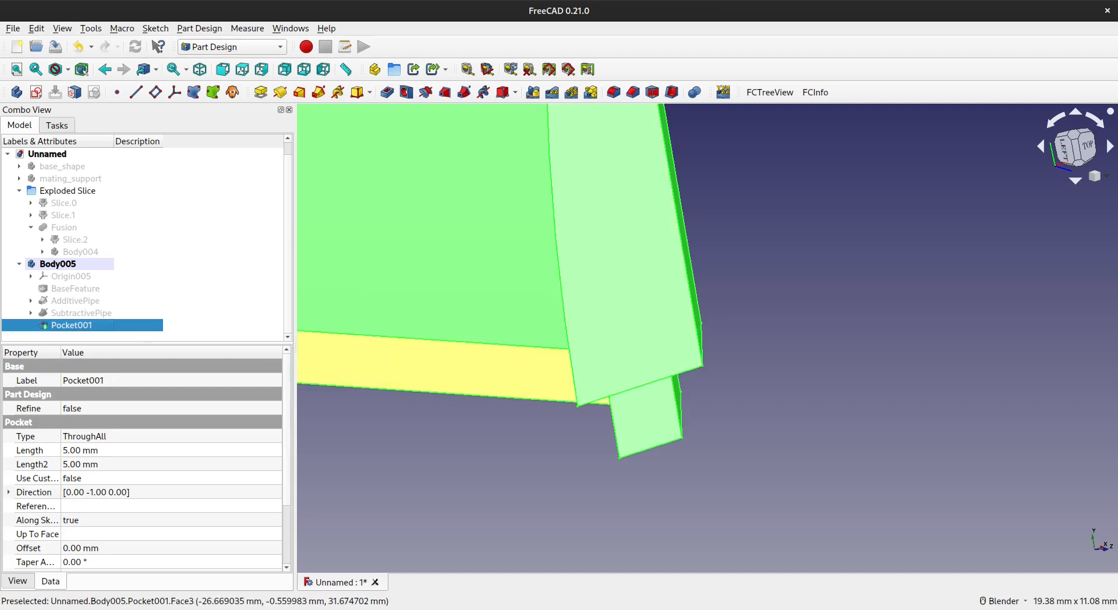
left_click(117, 409)
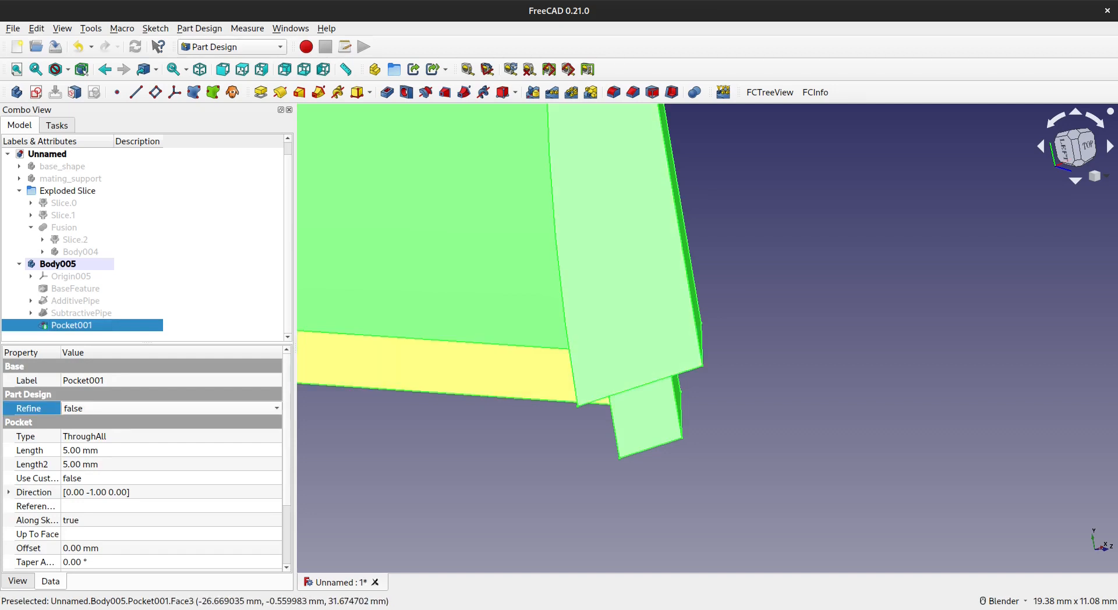
left_click(117, 409)
left_click(117, 410)
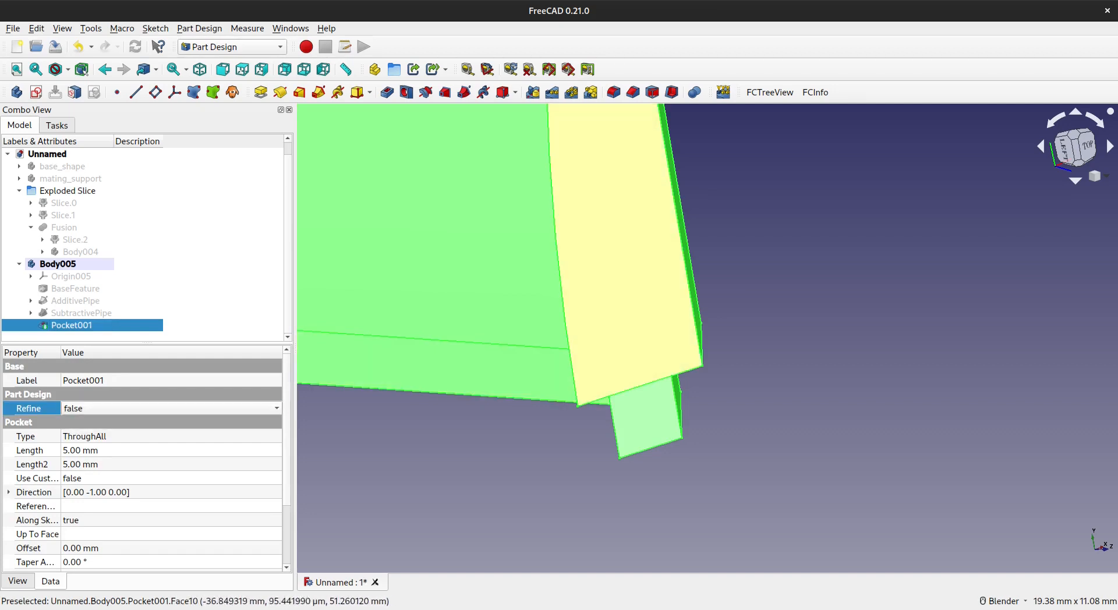
left_click(117, 409)
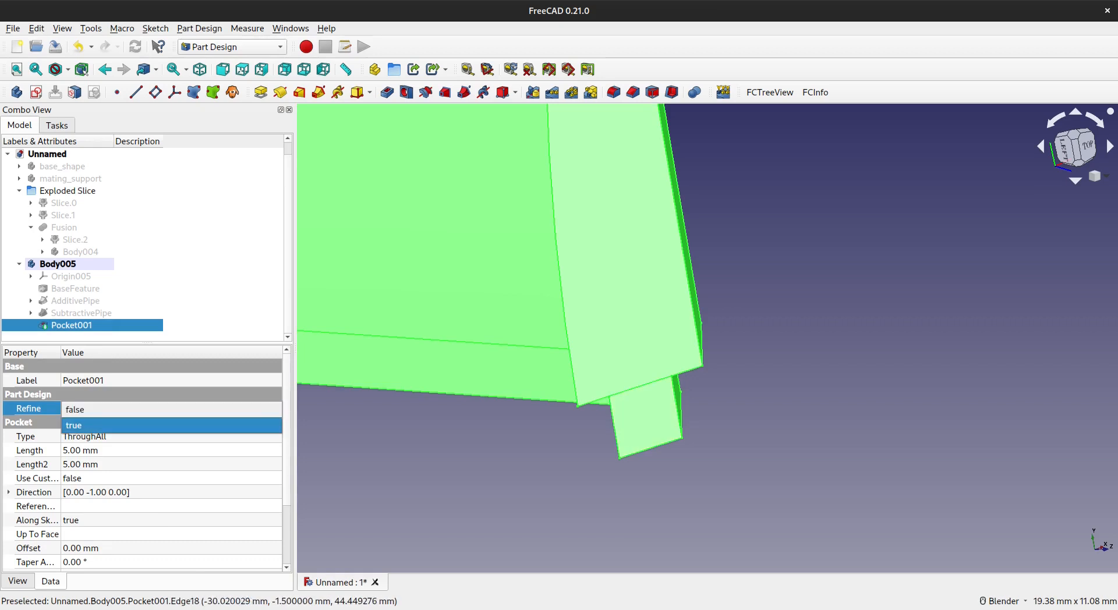
left_click(117, 426)
left_click(82, 313)
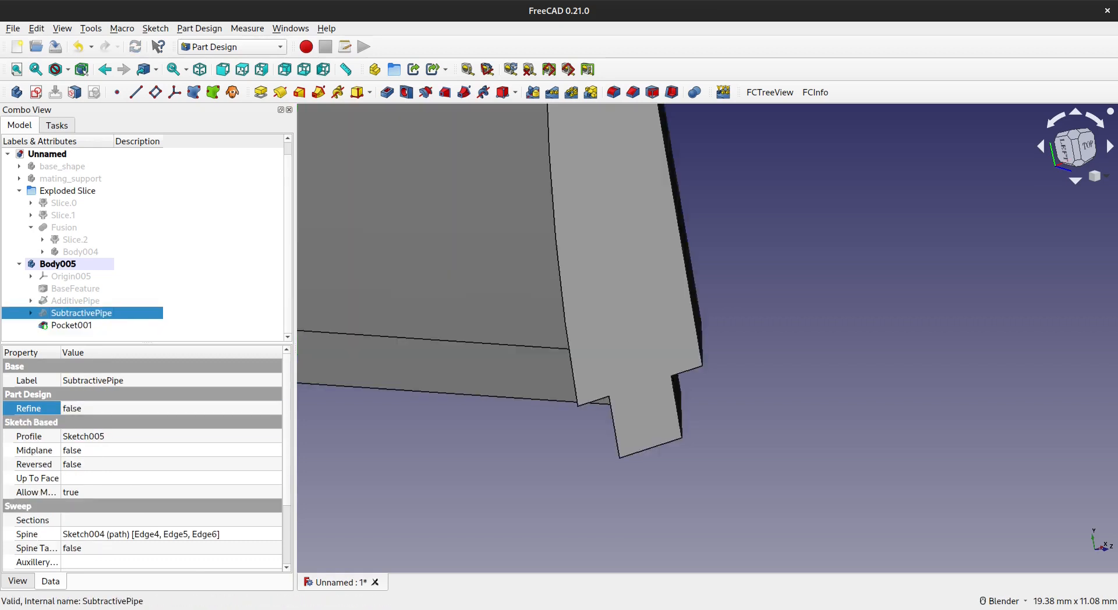
left_click(72, 325)
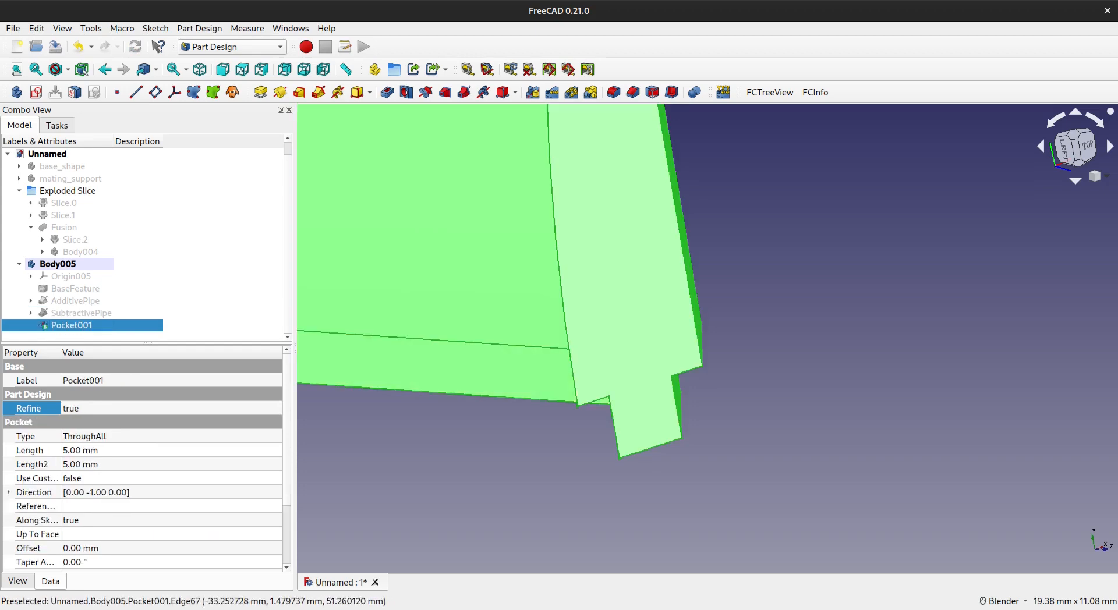
left_click(856, 312)
Step: Examine the whole refined cup half, including its inner wall, rim and the rib and groove along the cut faces
scroll(856, 312, "down", 5)
middle_click_drag(856, 313, 666, 211)
scroll(711, 272, "down", 2)
scroll(705, 276, "down", 3)
scroll(769, 269, "down", 4)
middle_click_drag(806, 291, 660, 277, "shift")
scroll(696, 232, "up", 3)
middle_click_drag(660, 276, 660, 254)
scroll(515, 178, "down", 2)
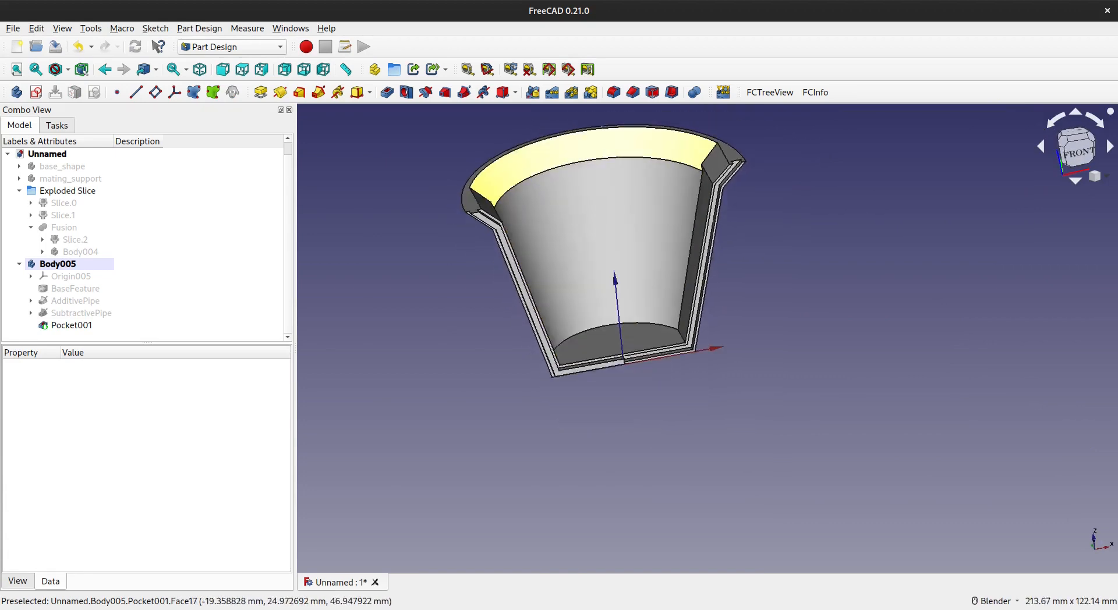
middle_click_drag(600, 273, 582, 277, "shift")
middle_click_drag(593, 224, 582, 311)
scroll(566, 334, "up", 4)
scroll(568, 329, "down", 3)
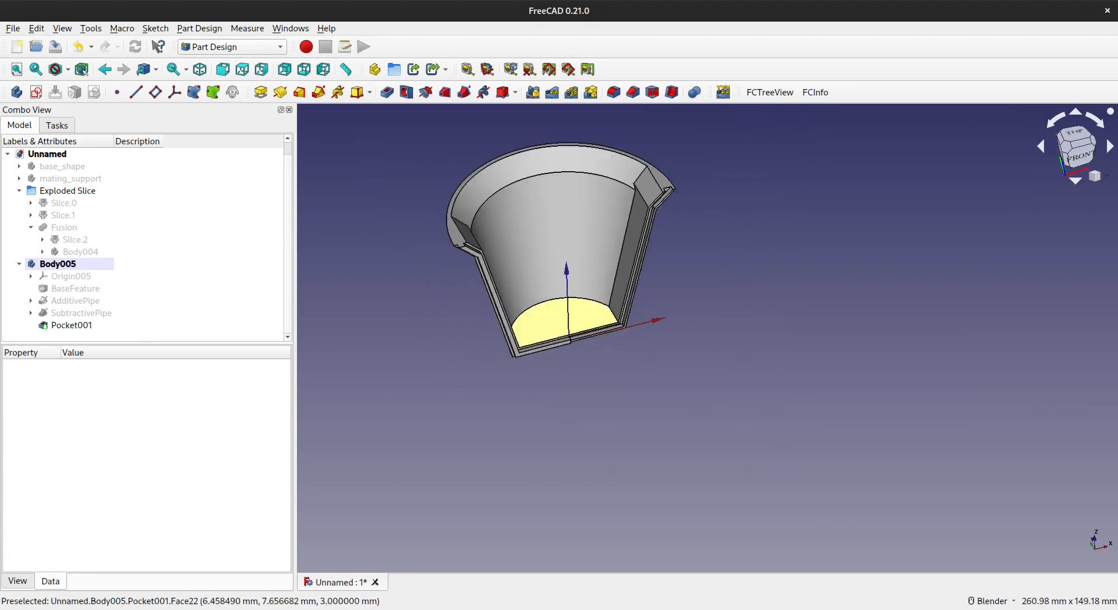
scroll(568, 329, "up", 4)
scroll(568, 319, "down", 4)
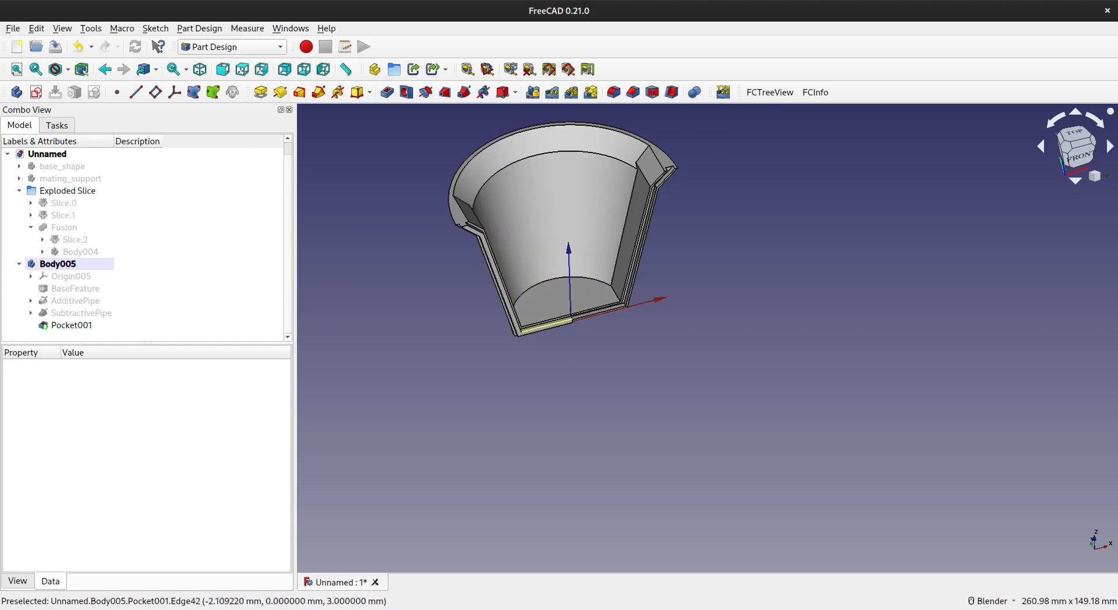
Step: Inspect the cup's floor and the changeover between rib and groove at the centre of its base
scroll(564, 316, "up", 5)
left_click(564, 317)
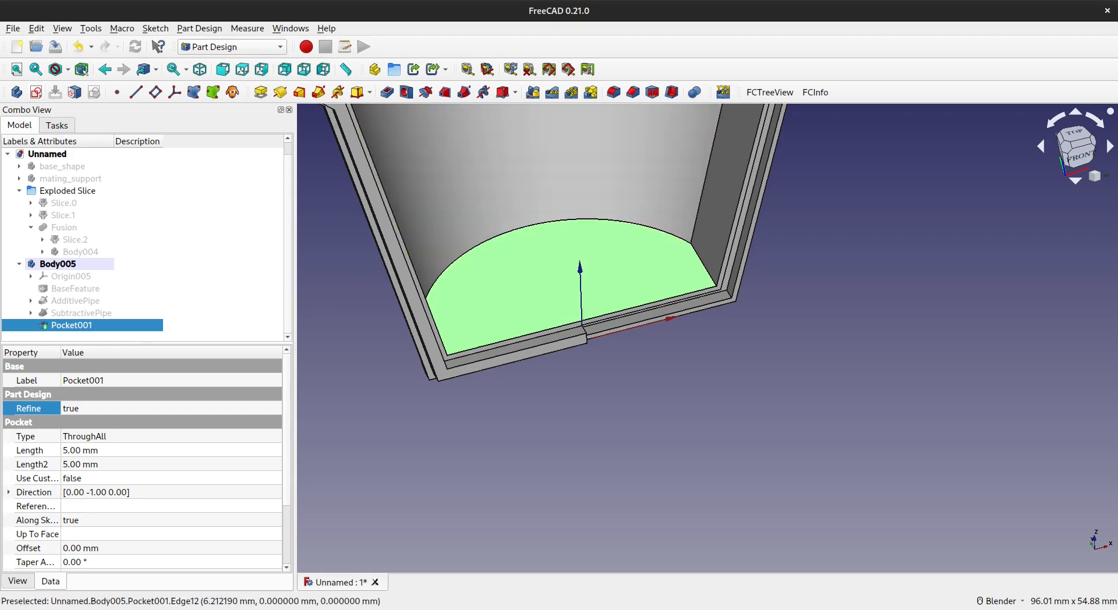
left_click(420, 325)
scroll(421, 325, "down", 3)
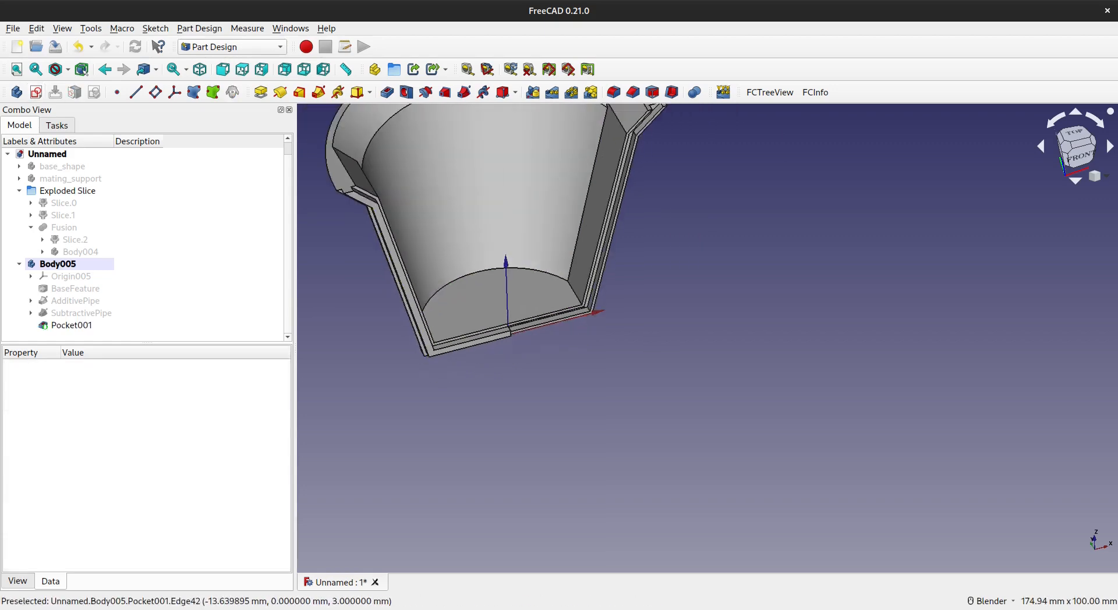
middle_click_drag(500, 303, 637, 304)
scroll(571, 373, "up", 5)
scroll(630, 360, "down", 4)
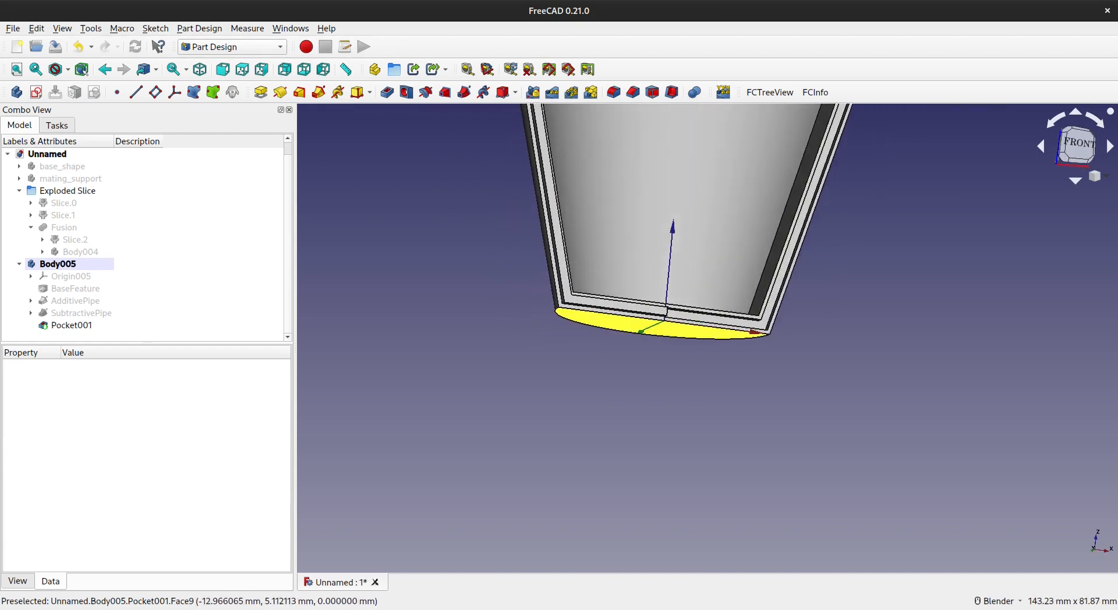
middle_click_drag(618, 234, 593, 317)
Step: Start a new sketch in Body005 on its XY base plane
left_click(58, 264)
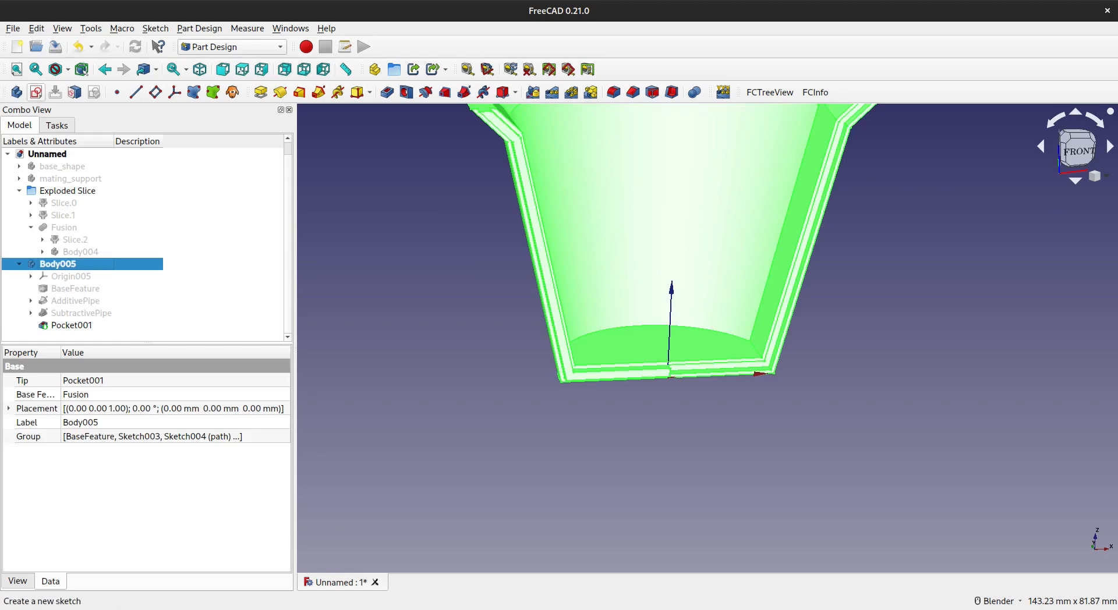
left_click(35, 92)
left_click(67, 198)
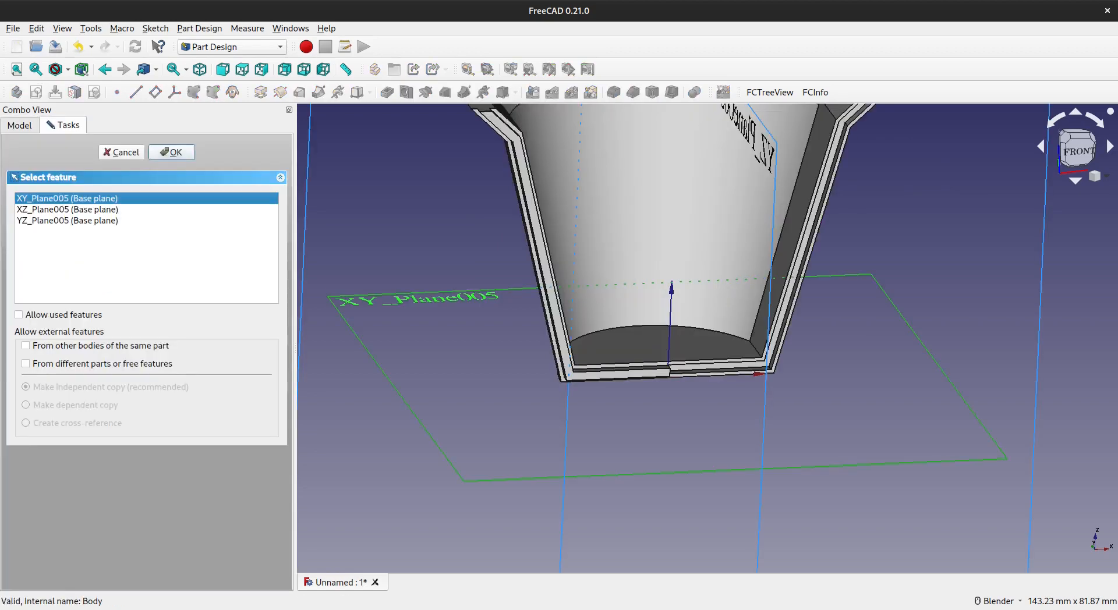
key("Return")
middle_click_drag(668, 422, 649, 366, "shift")
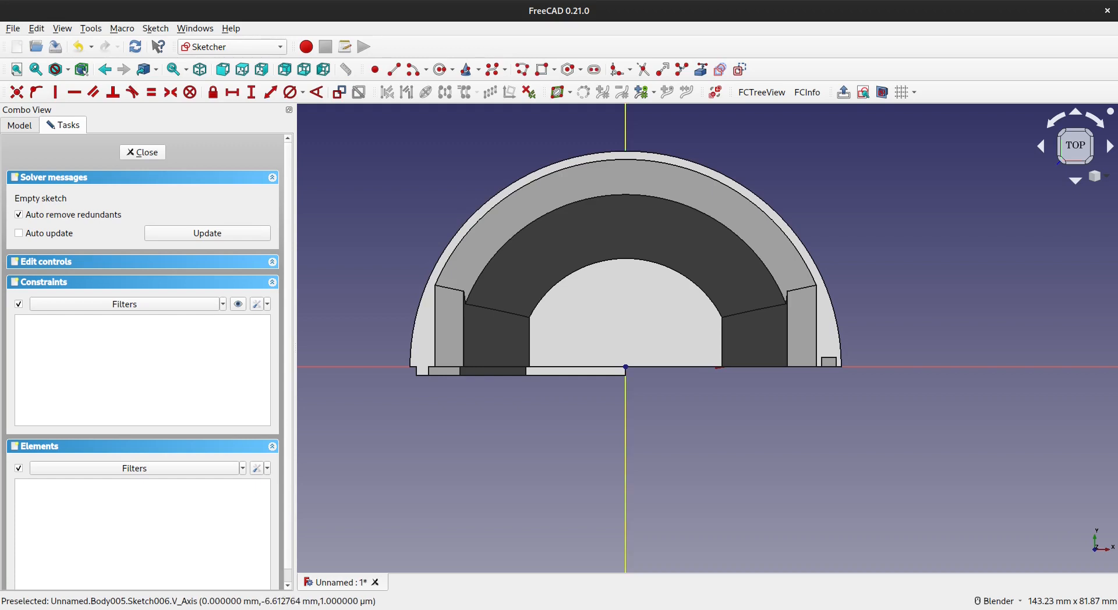
Step: Sketch a circle centred on the origin, constrain its diameter to 10 mm and close the sketch
key("g")
key("c")
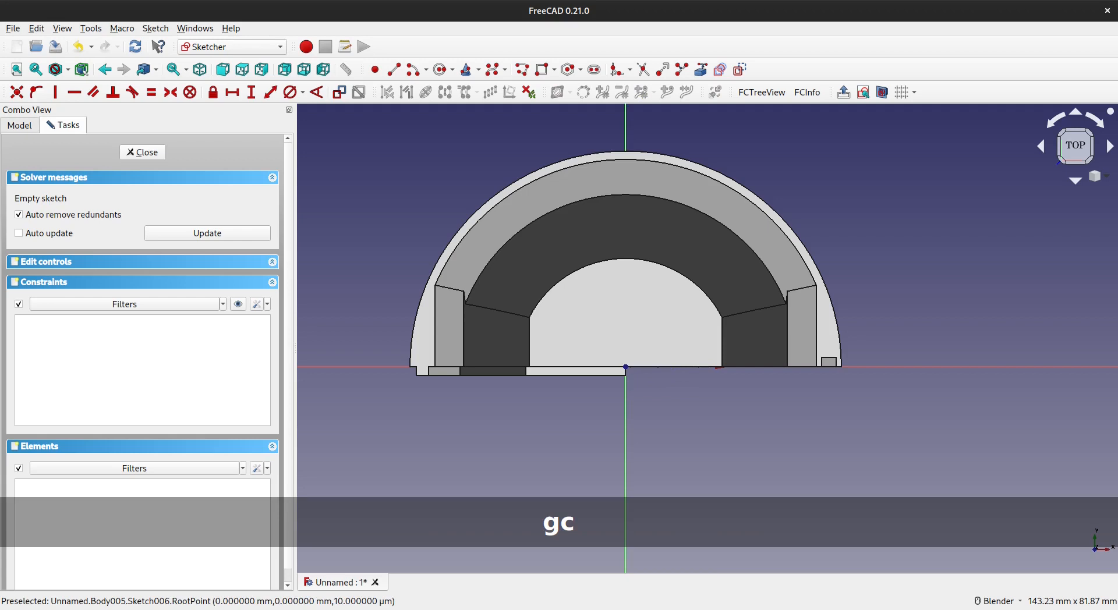
left_click(655, 405)
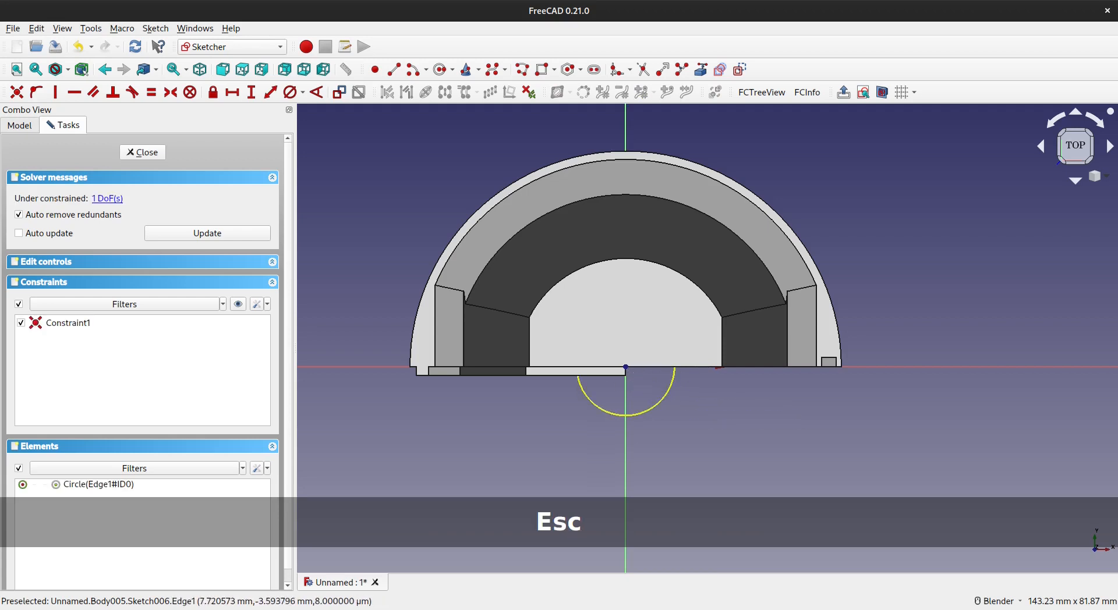
left_click(670, 387)
key("k")
key("o")
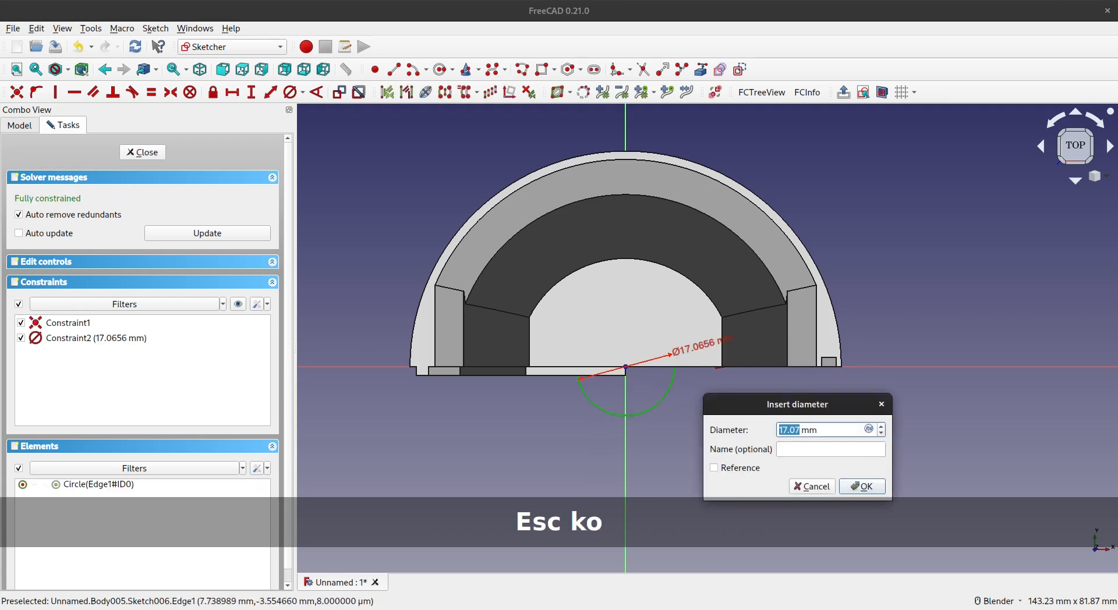
key("Return")
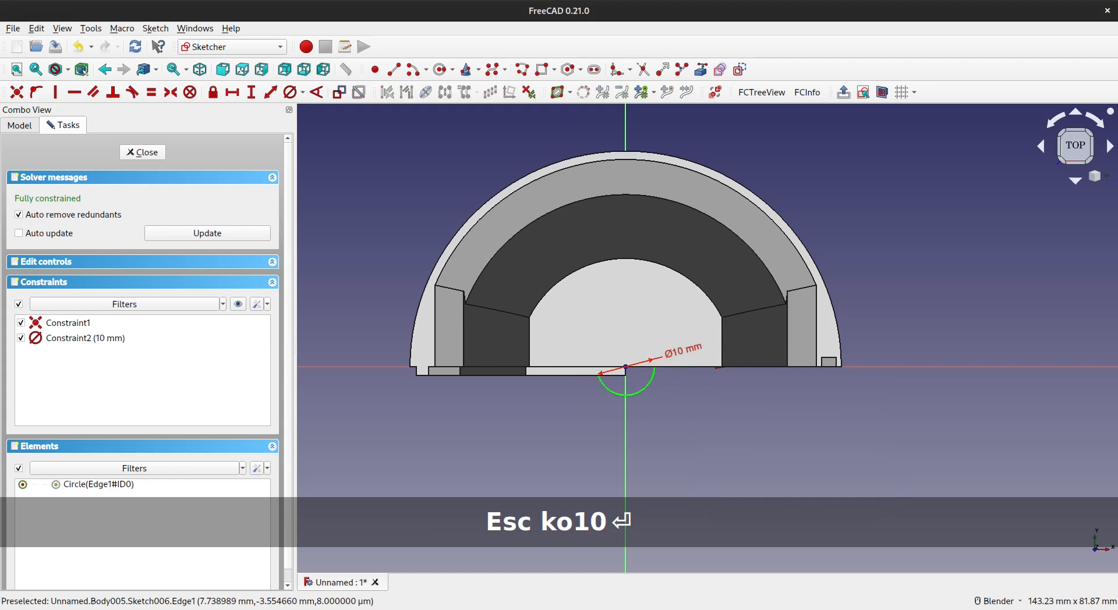
left_click(143, 152)
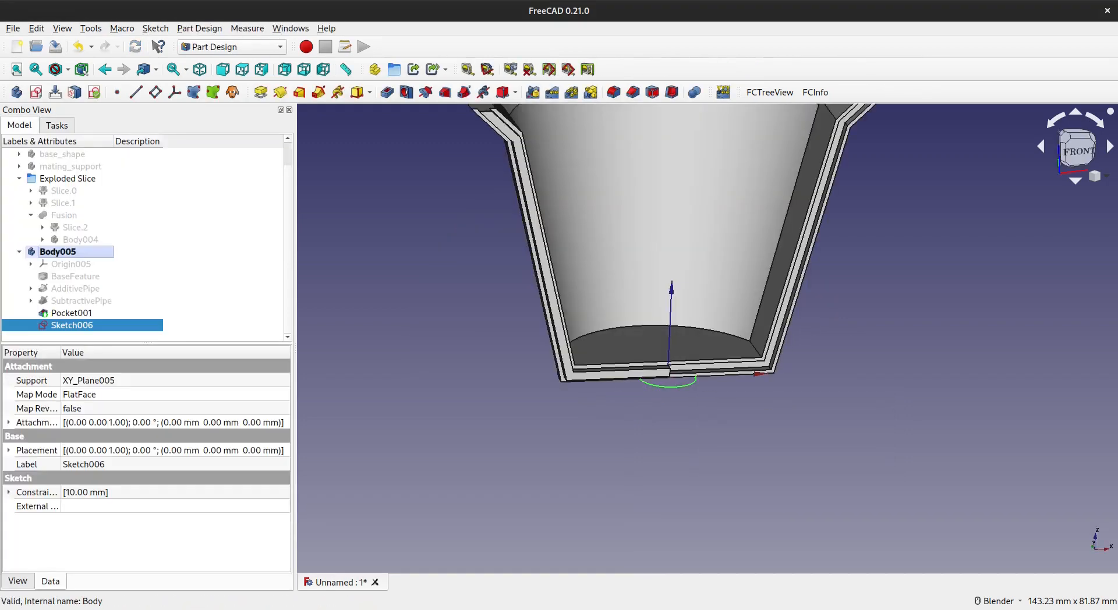
Step: Cut the circle through the cup's floor with a reversed Through all pocket
left_click(387, 92)
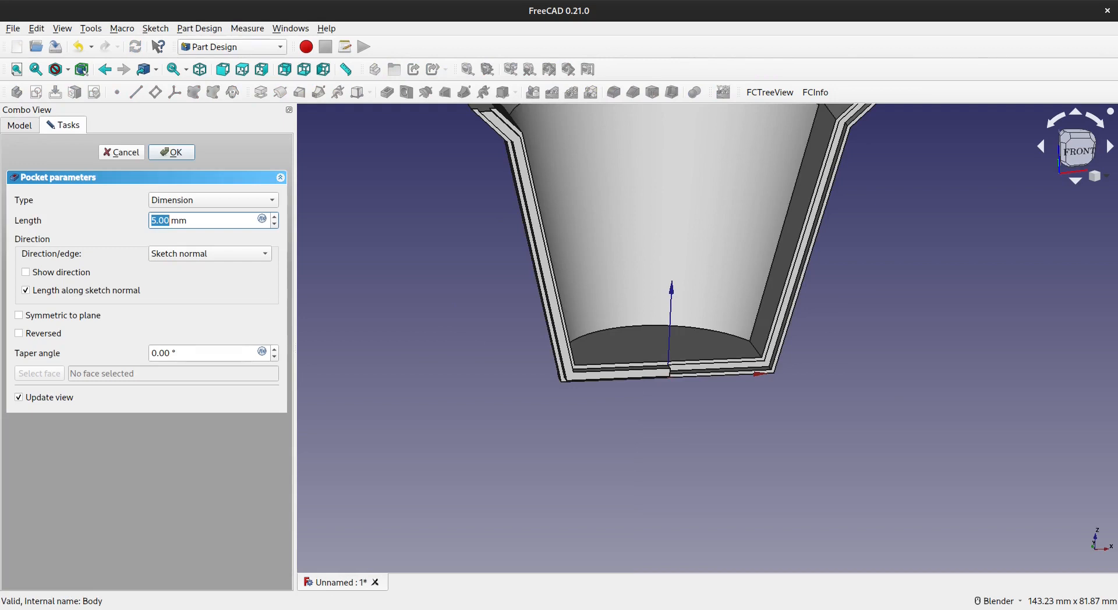
left_click(213, 200)
left_click(187, 217)
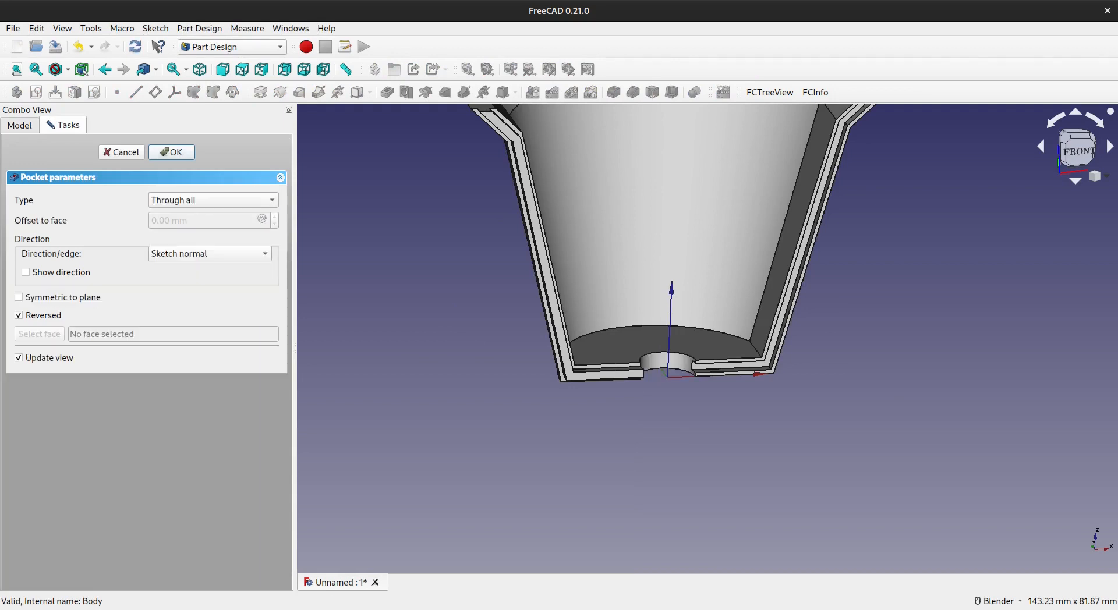
left_click(171, 152)
Step: Examine the cup half with its drain hole from several angles and distances
scroll(618, 338, "down", 2)
scroll(620, 341, "down", 2)
middle_click_drag(617, 351, 669, 393)
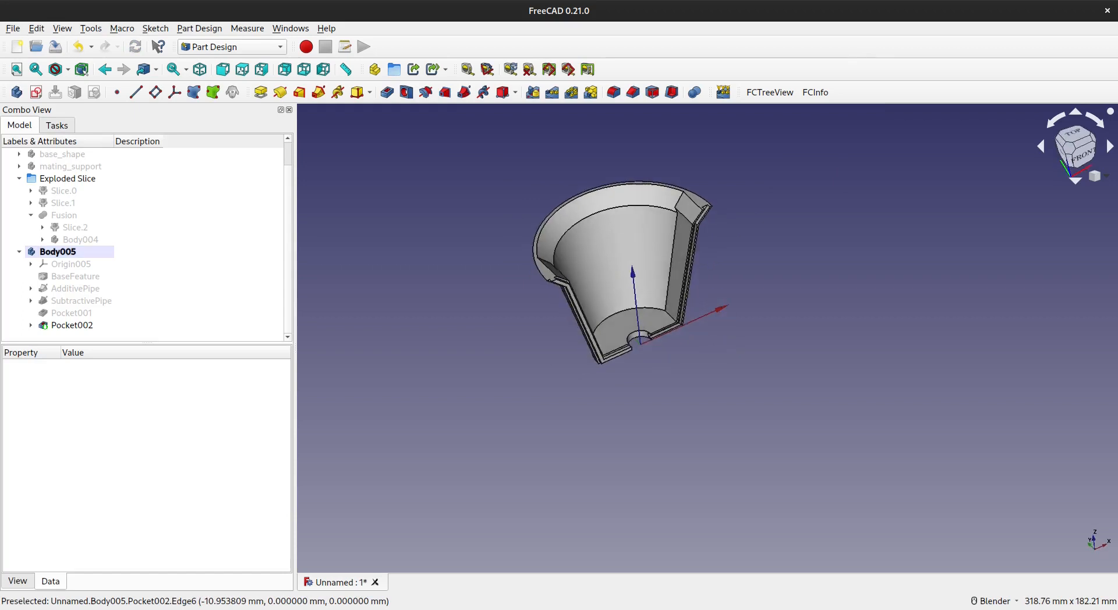
scroll(632, 329, "up", 3)
middle_click_drag(616, 343, 567, 341, "shift")
scroll(549, 313, "down", 2)
middle_click_drag(568, 341, 584, 352)
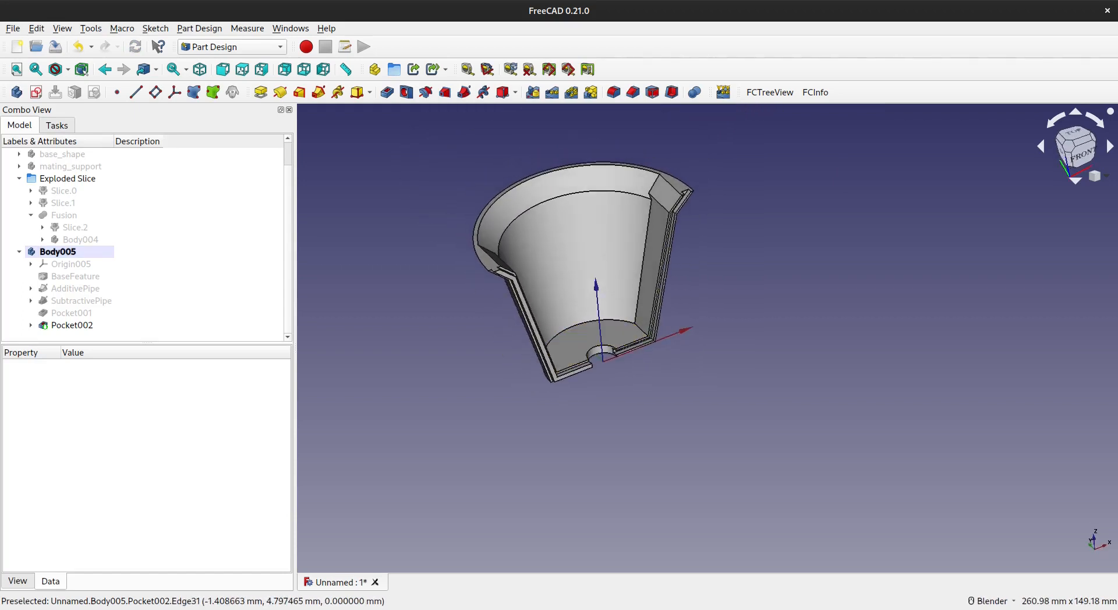
middle_click_drag(649, 328, 548, 290)
scroll(548, 290, "up", 4)
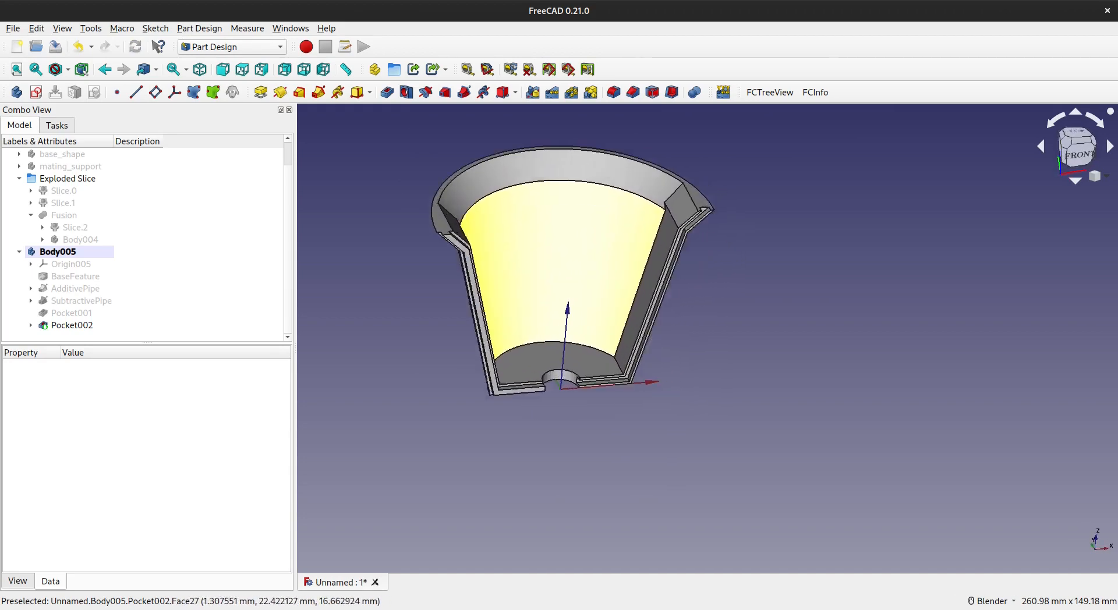
scroll(548, 290, "down", 3)
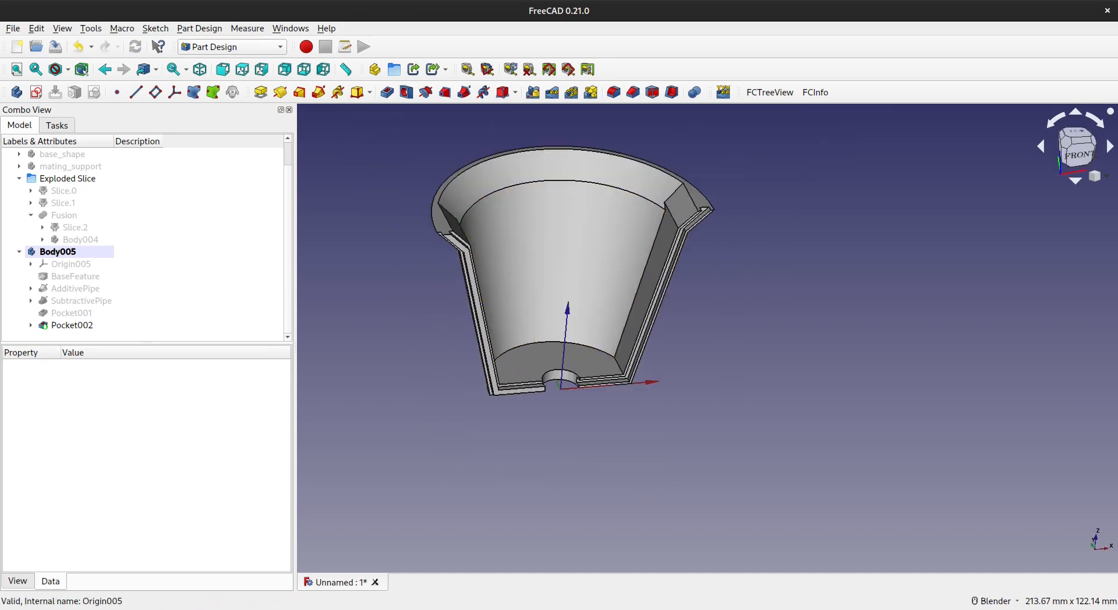
Step: Create a clone of Body005 and make the cloned body the active one
left_click(19, 252)
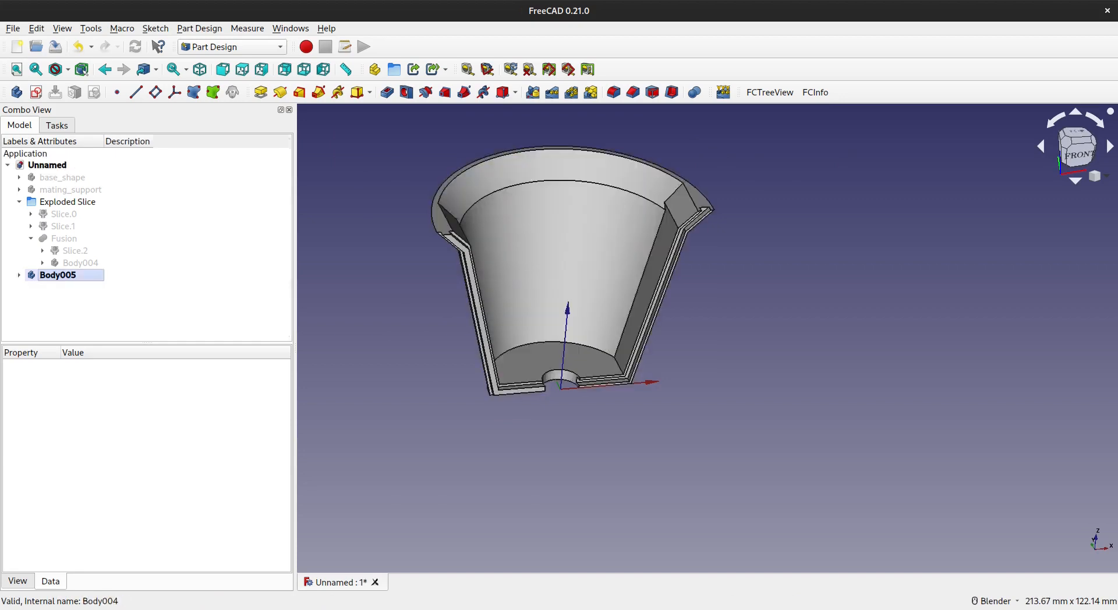
left_click(57, 275)
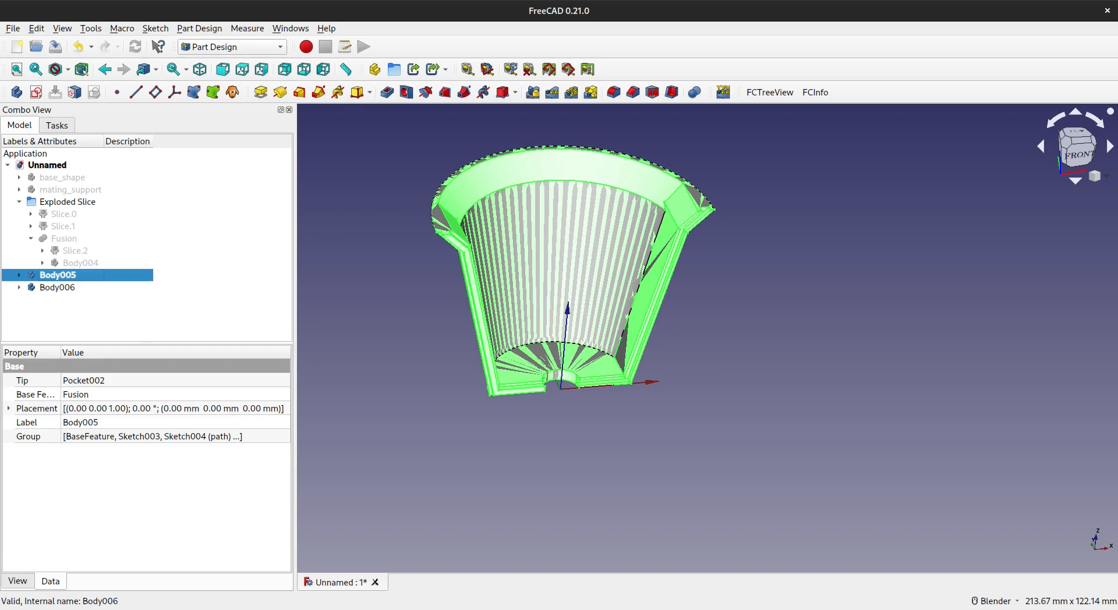
right_click(50, 287)
left_click(88, 297)
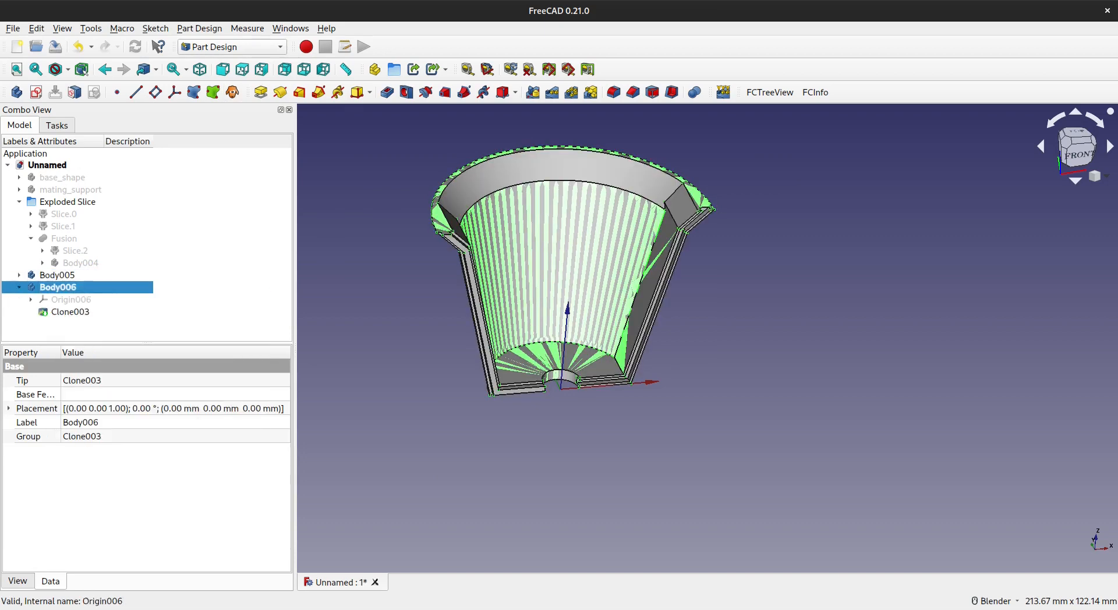
left_click(87, 328)
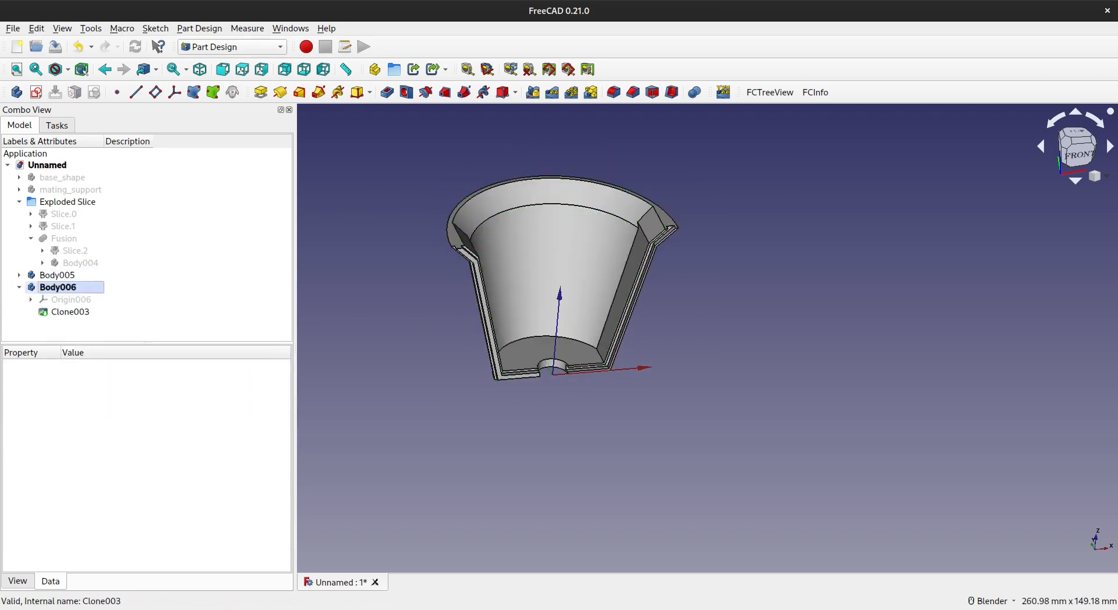
Step: Transform the cloned cup half by rotating it 180° about the vertical Z axis to complete the cup
right_click(51, 287)
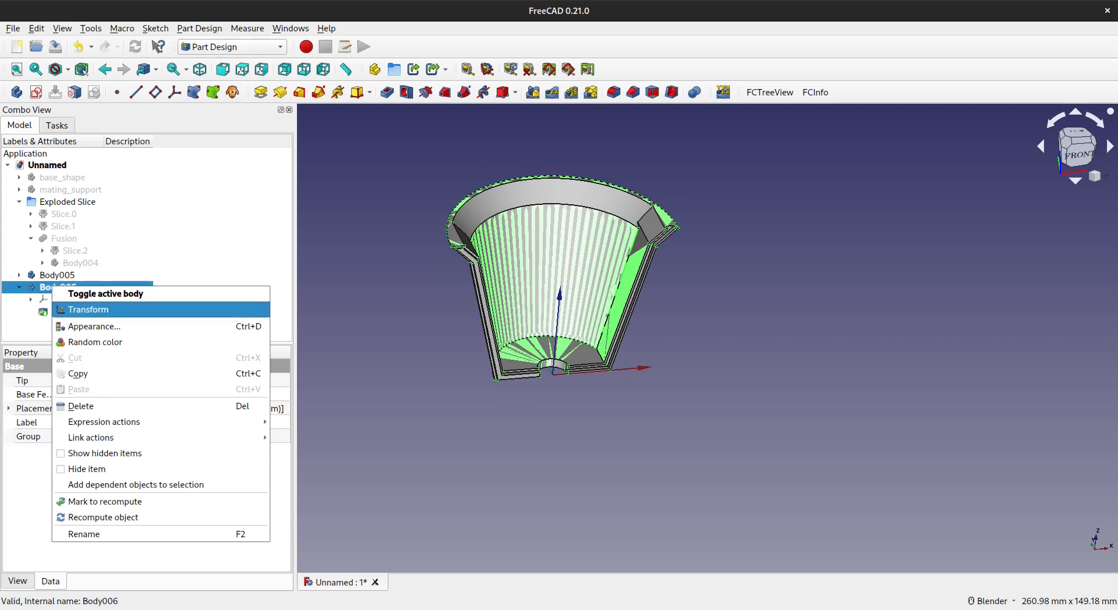
left_click(87, 310)
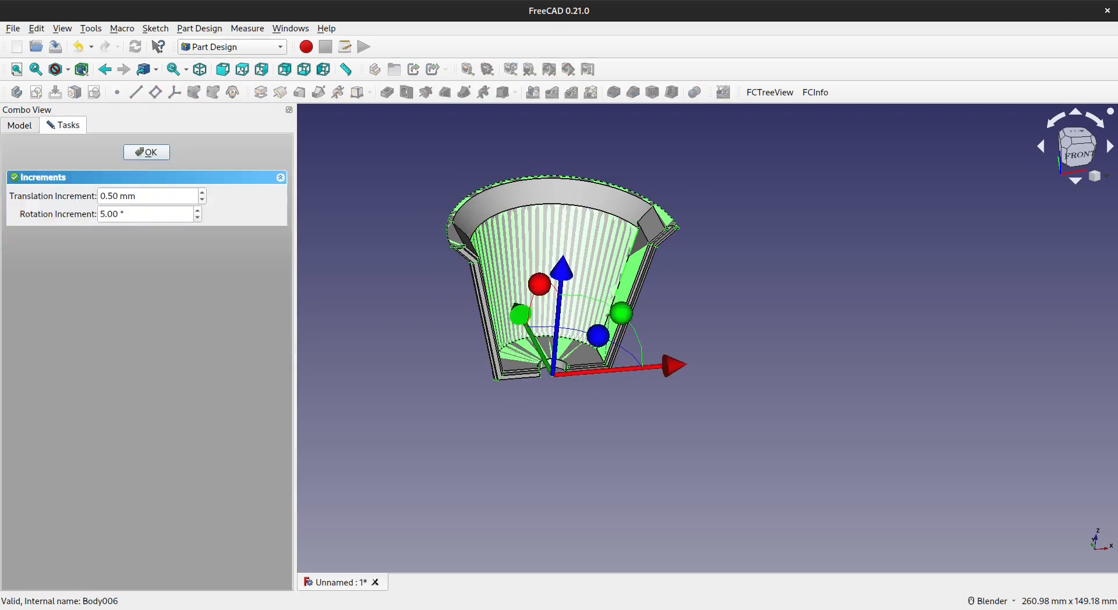
left_click_drag(622, 314, 507, 415)
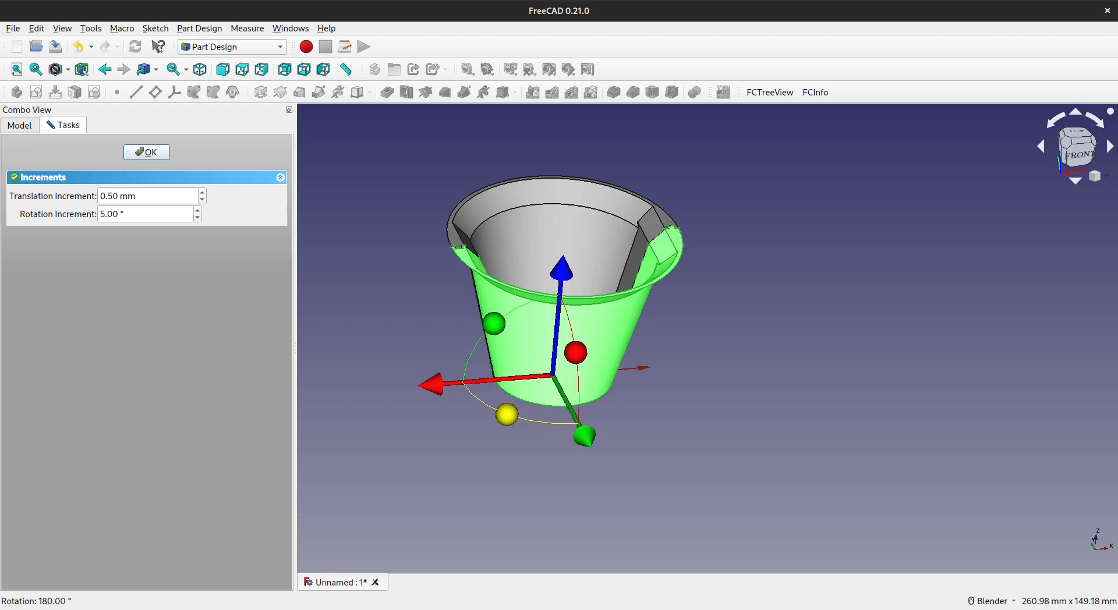
key("Escape")
left_click(687, 294)
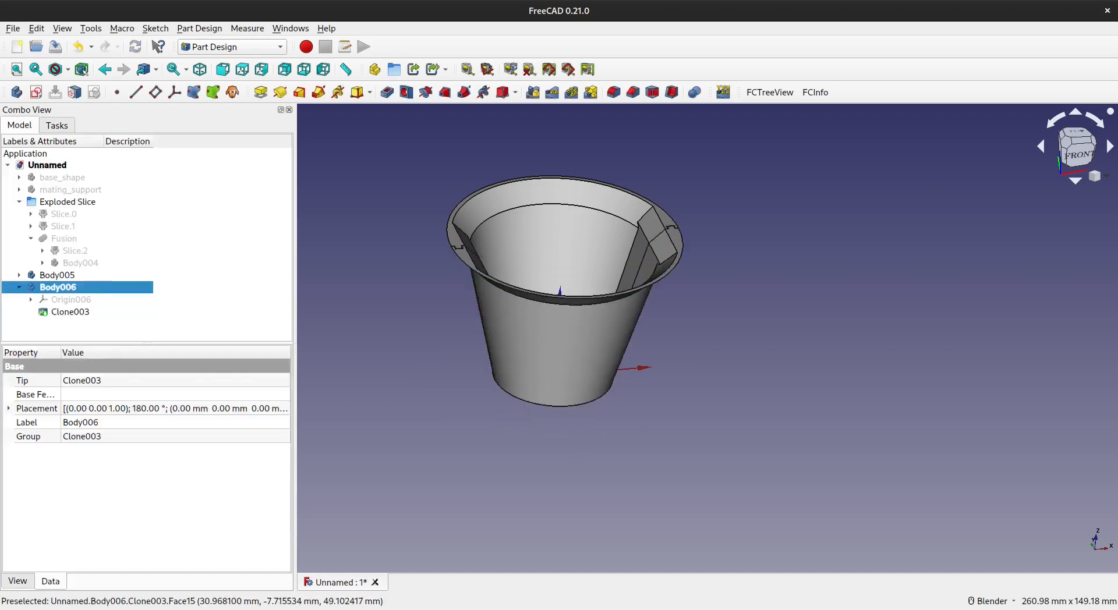
Step: Inspect the tongue-and-groove joint between the two cup halves at the rim and inside the drain hole
scroll(623, 324, "down", 3)
middle_click_drag(624, 324, 753, 290, "shift")
middle_click_drag(752, 290, 761, 309)
scroll(762, 305, "up", 5)
scroll(771, 309, "up", 1)
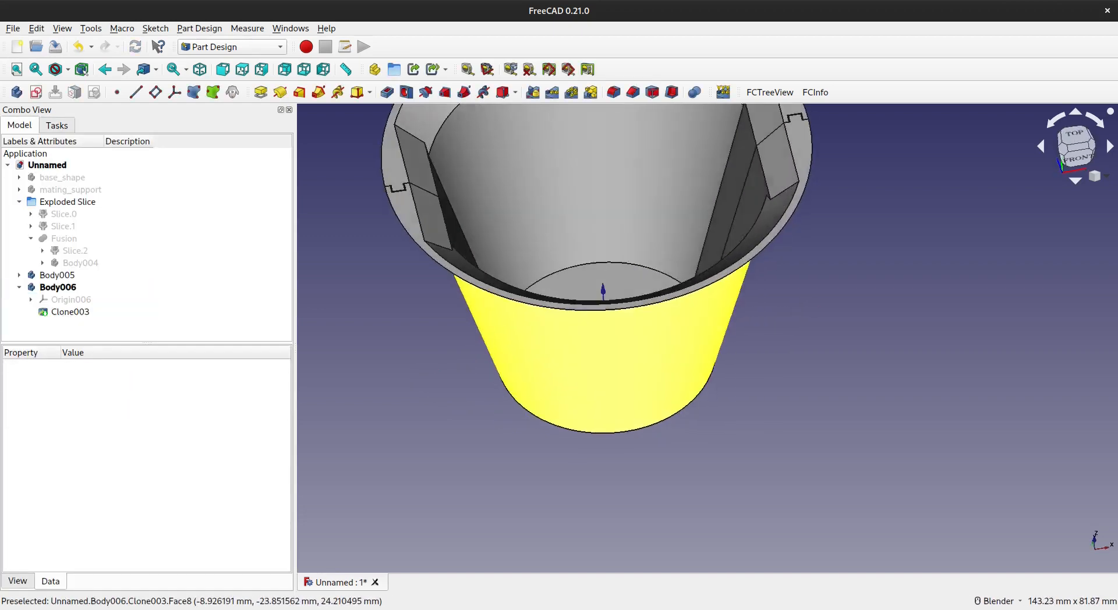
middle_click_drag(576, 355, 649, 402)
scroll(458, 241, "up", 4)
middle_click_drag(356, 229, 370, 233, "shift")
scroll(369, 233, "up", 7)
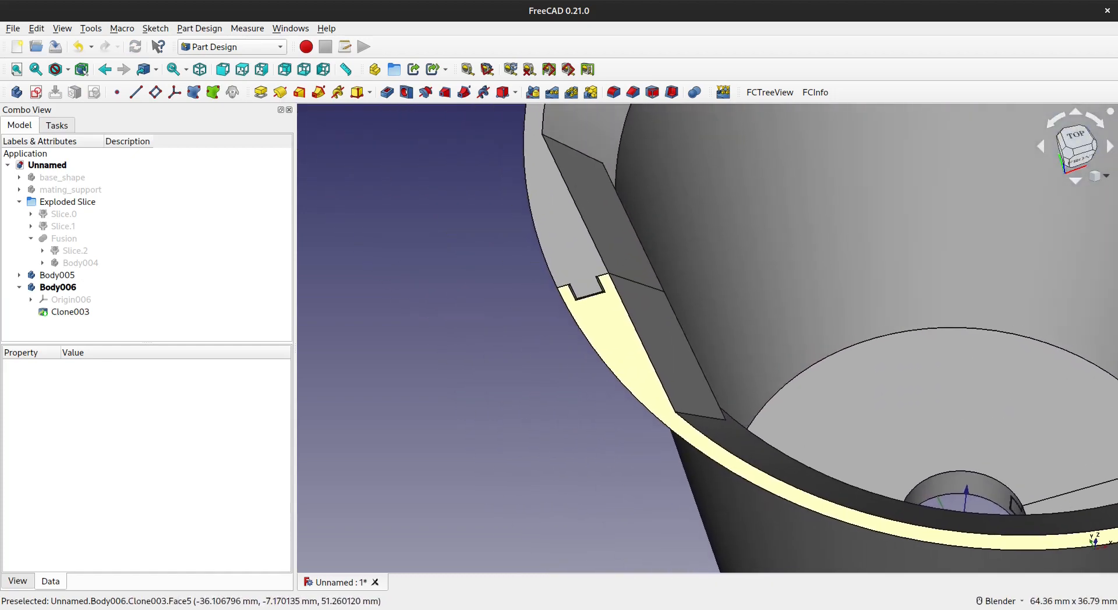
scroll(699, 326, "down", 12)
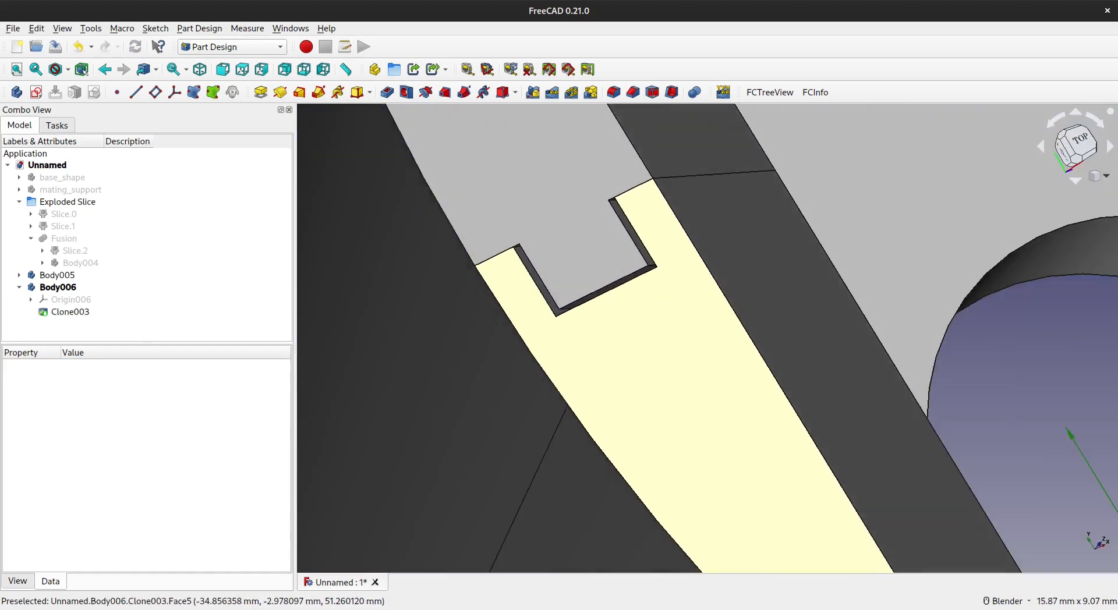
scroll(617, 342, "up", 10)
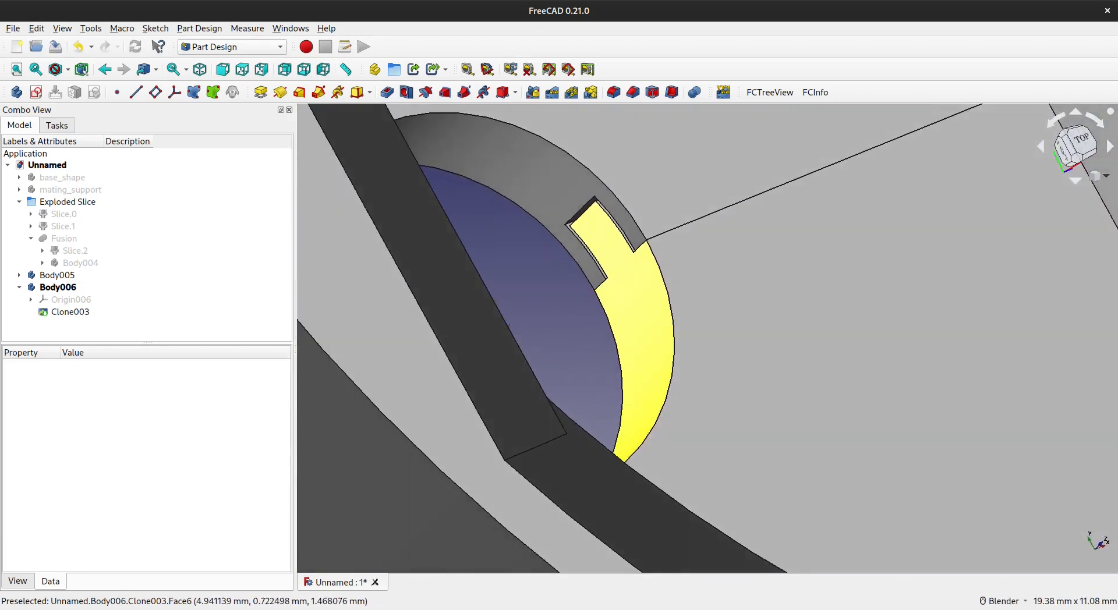
scroll(611, 245, "up", 3)
scroll(611, 244, "down", 9)
scroll(621, 247, "down", 7)
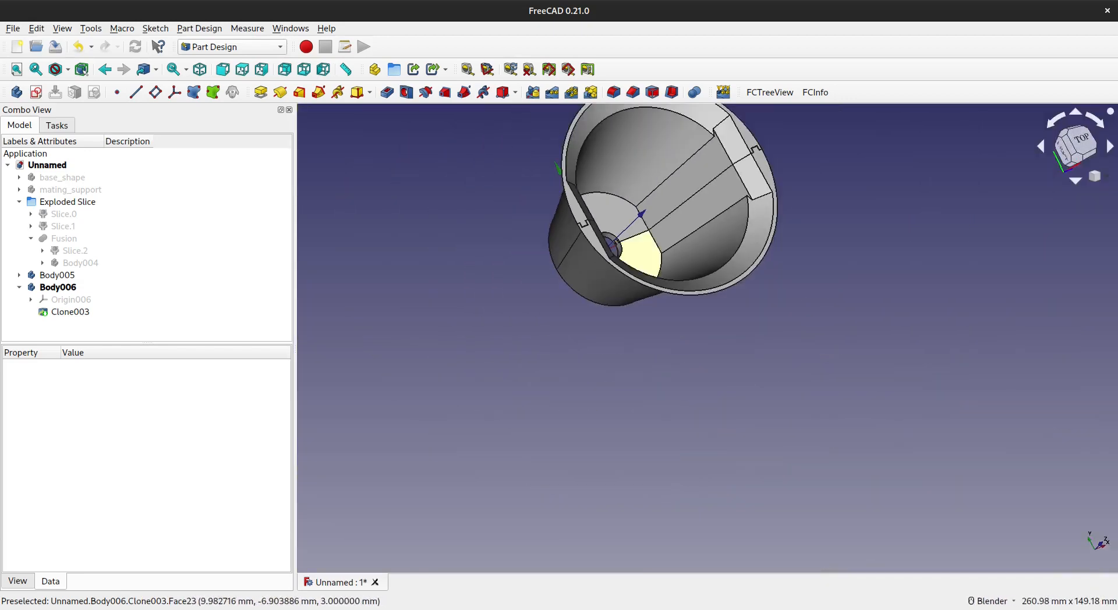
Step: Examine the assembled two-part cup's interior, rim joints and outer wall seam from several angles
middle_click_drag(712, 280, 638, 329, "shift")
scroll(705, 257, "up", 4)
middle_click_drag(690, 354, 706, 262, "shift")
scroll(631, 221, "down", 5)
scroll(670, 291, "up", 7)
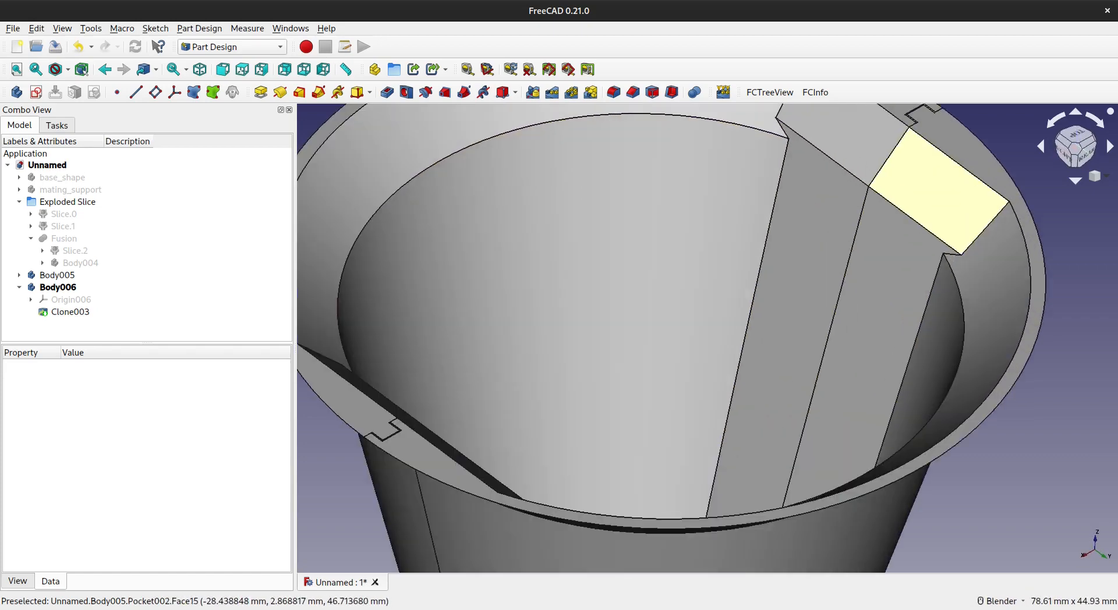
scroll(850, 239, "down", 7)
middle_click_drag(798, 289, 639, 312, "shift")
mouse_move(639, 311)
middle_mouse_down()
mouse_move(640, 384)
mouse_move(649, 303)
middle_mouse_up()
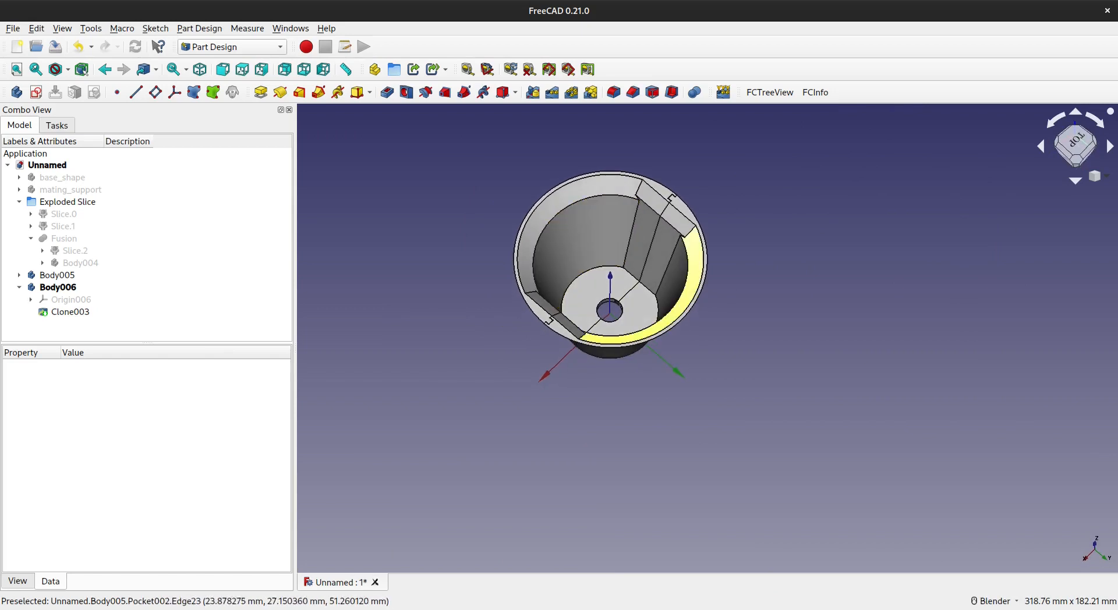
middle_click_drag(615, 346, 640, 404, "shift")
middle_click_drag(640, 405, 647, 318)
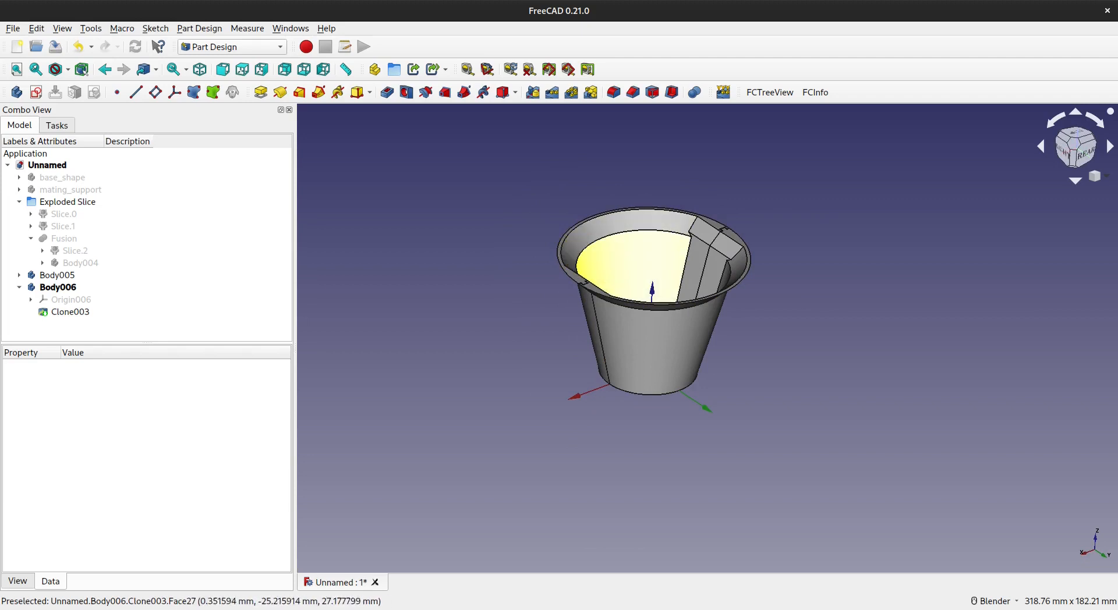
middle_click_drag(571, 251, 665, 269)
middle_click_drag(617, 314, 840, 268, "shift")
scroll(661, 300, "up", 4)
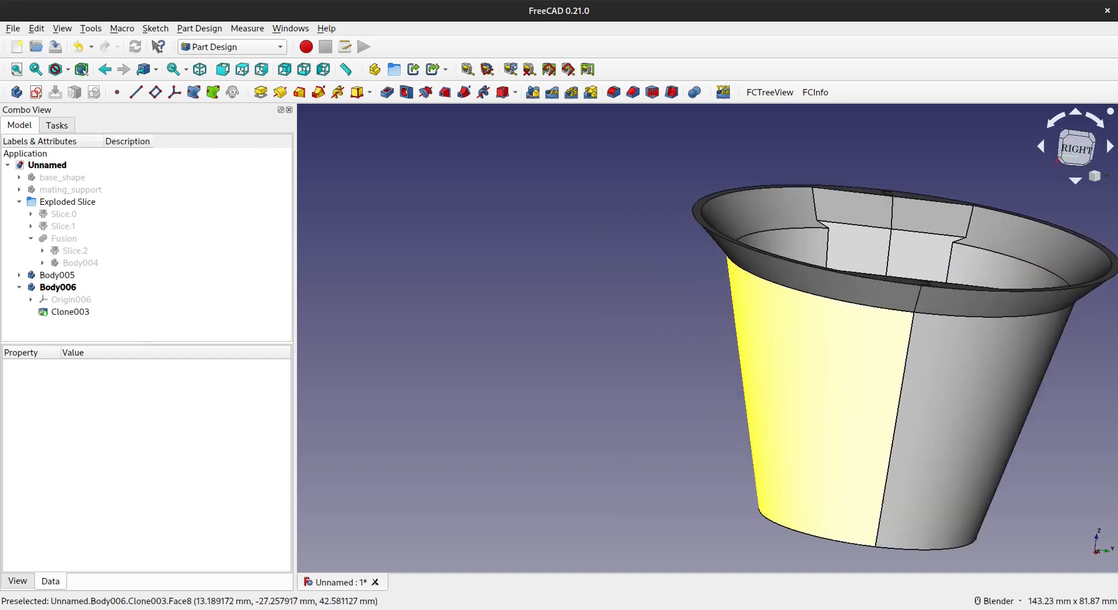
mouse_move(726, 270)
middle_mouse_down()
mouse_move(733, 302)
mouse_move(728, 249)
middle_mouse_up()
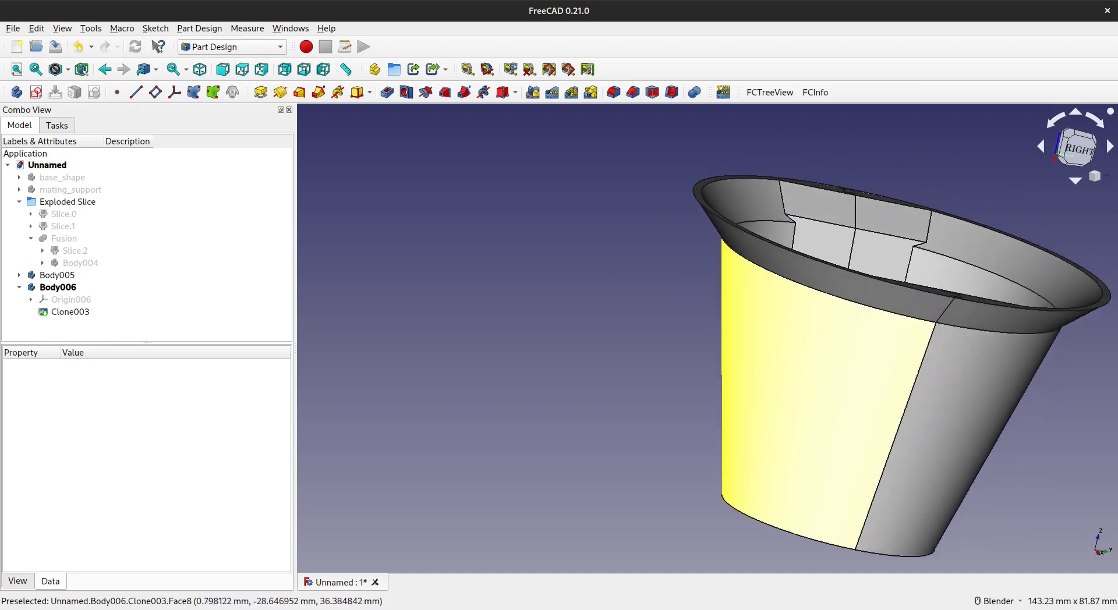
middle_click_drag(839, 296, 605, 363)
mouse_move(649, 268)
middle_mouse_down("shift")
mouse_move(655, 218)
mouse_move(656, 276)
middle_mouse_up("shift")
middle_click_drag(657, 276, 667, 319)
middle_click_drag(834, 251, 861, 348, "shift")
middle_click_drag(702, 337, 622, 273, "shift")
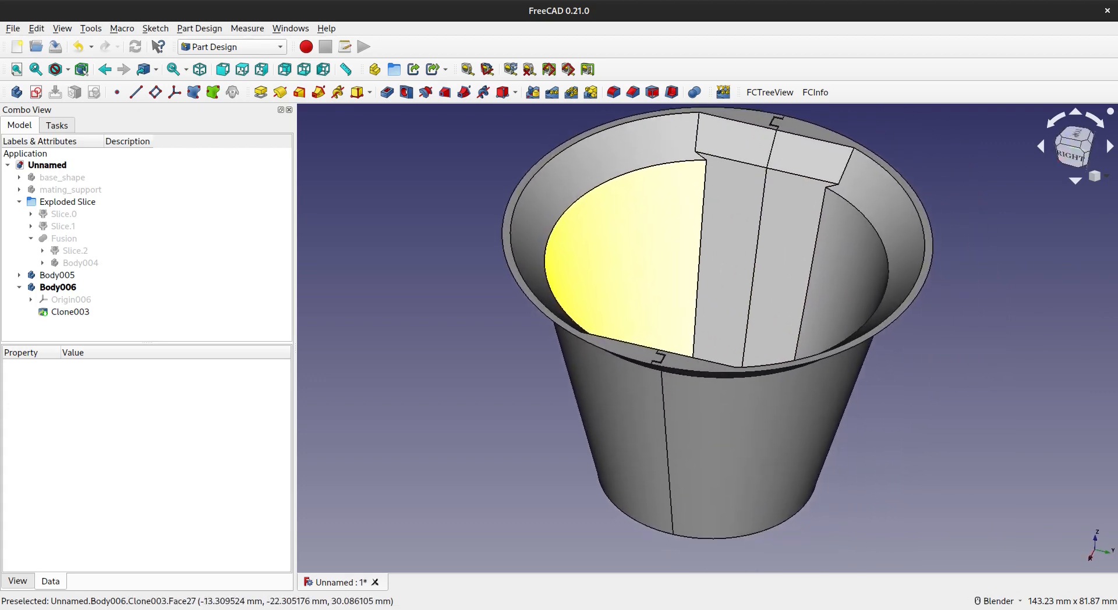
middle_click_drag(701, 266, 663, 310, "shift")
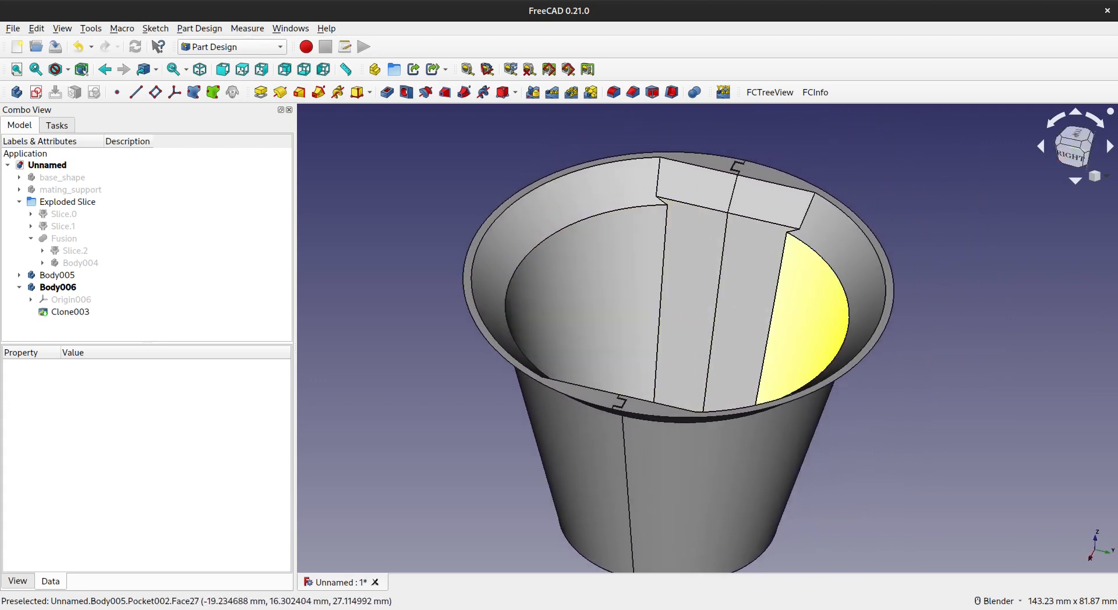
scroll(797, 353, "down", 2)
middle_click_drag(803, 355, 735, 357)
middle_click_drag(702, 307, 632, 343, "shift")
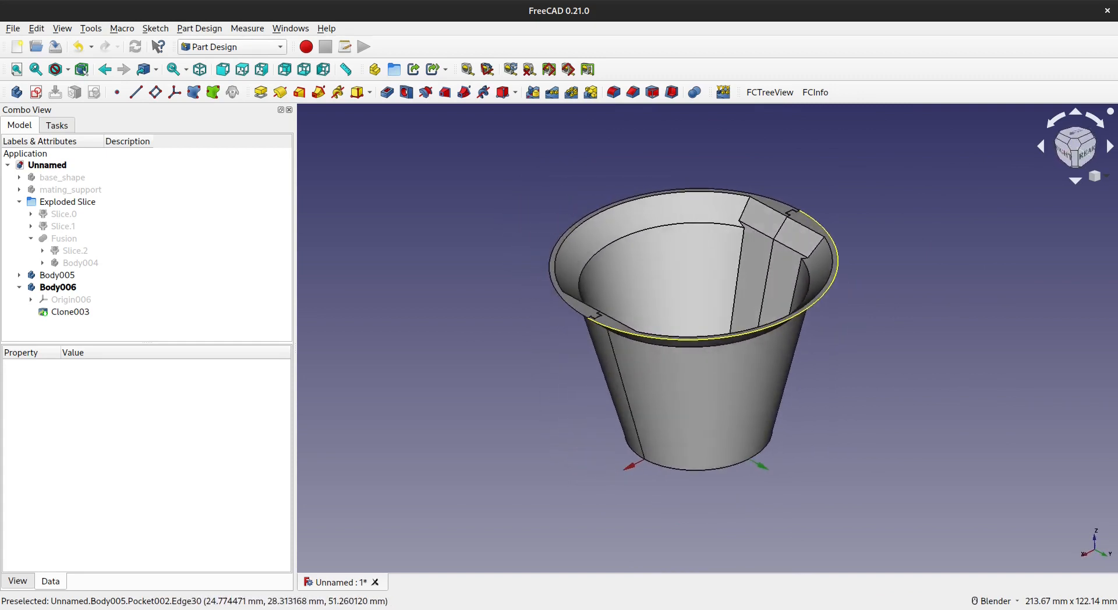
middle_click_drag(700, 285, 676, 313, "shift")
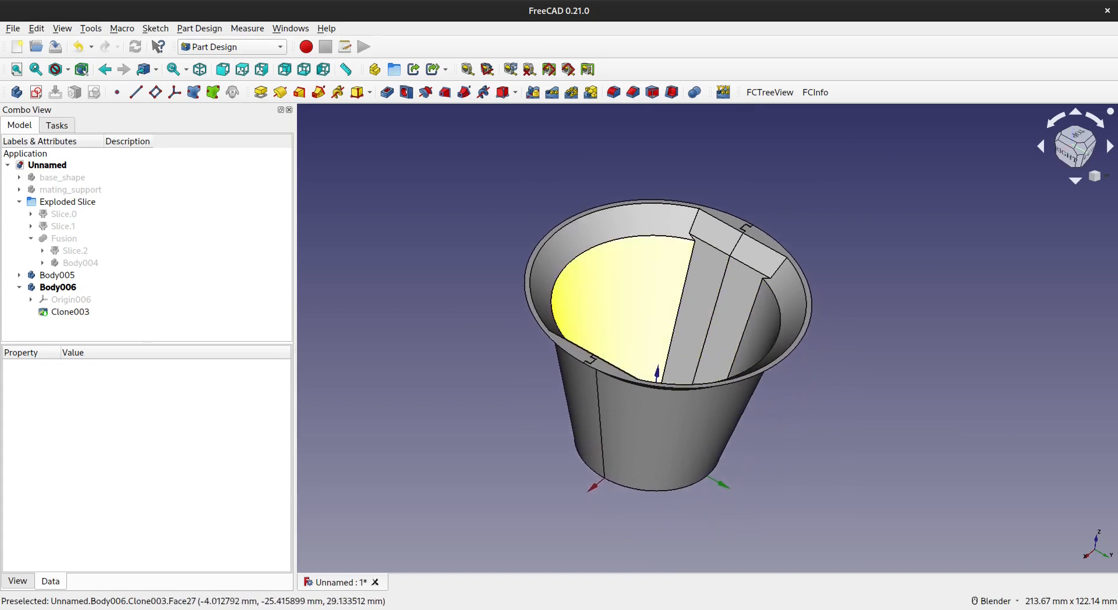
middle_click_drag(687, 350, 714, 296, "shift")
middle_click_drag(714, 295, 693, 303)
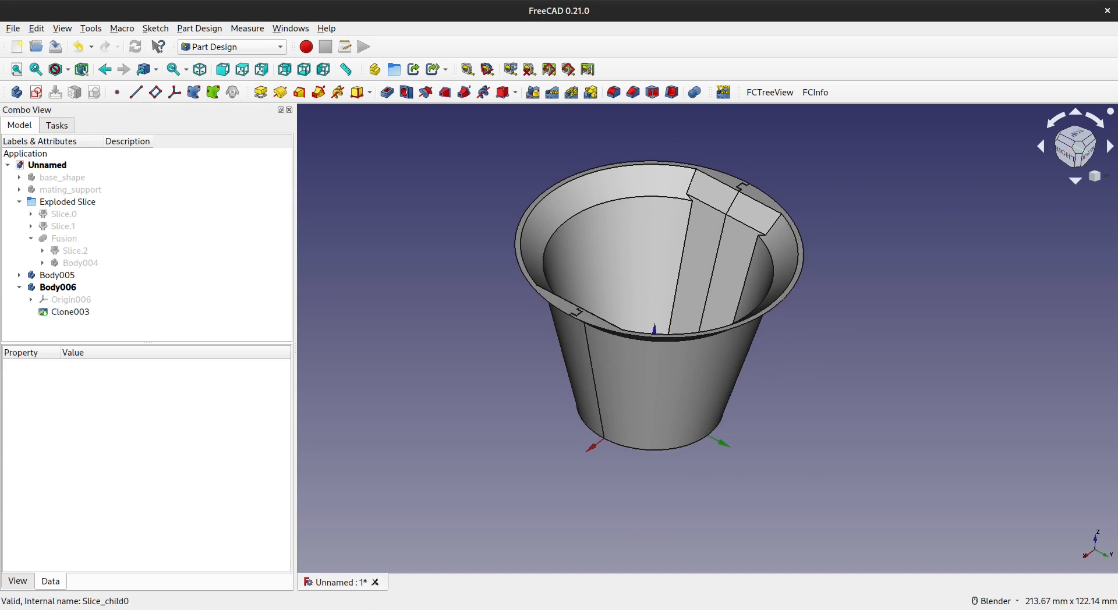
Step: Collapse the expanded model entries, hide Body005 and Body006, and show the base_shape body
left_click(19, 202)
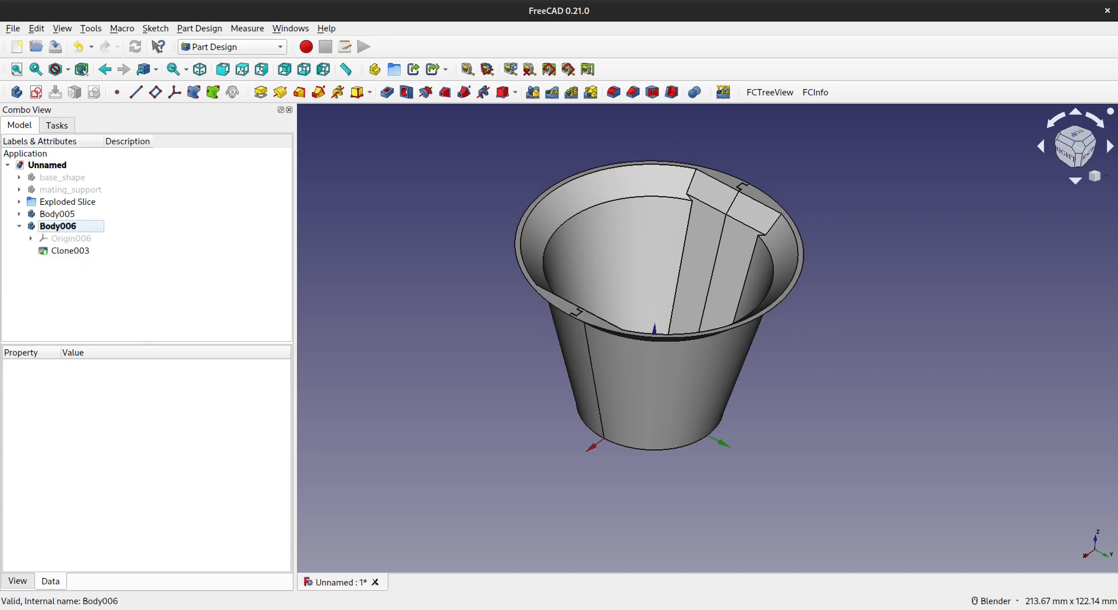
left_click(57, 226)
left_click(19, 226)
left_click(57, 214)
key("space")
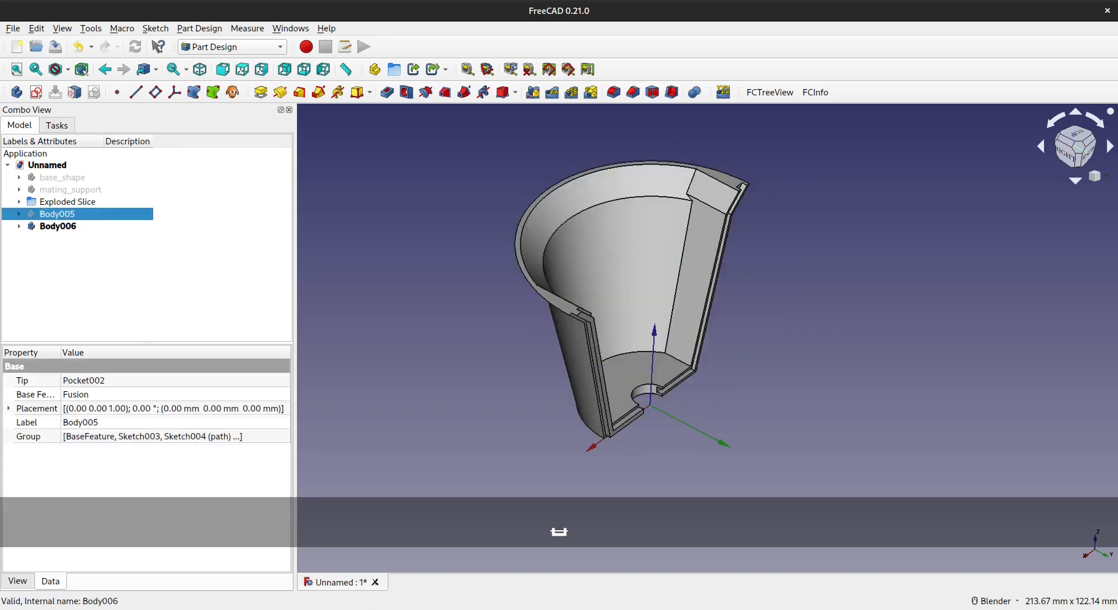
left_click(57, 226)
key("space")
left_click(62, 178)
key("space")
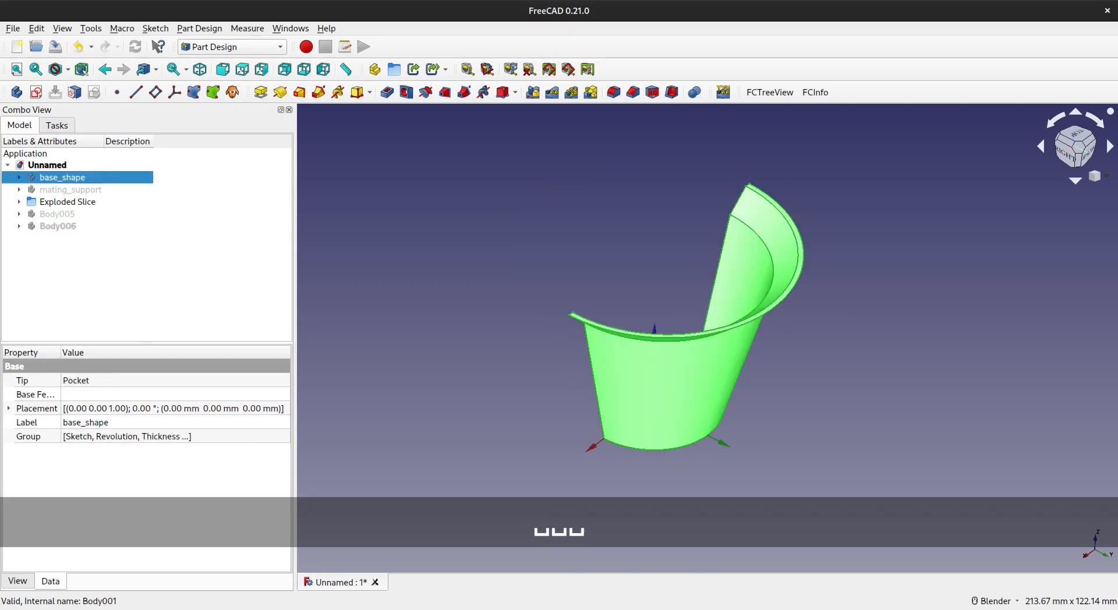
Step: Show the Revolution feature of base_shape and check the solid cup shape from the side and above
left_click(19, 178)
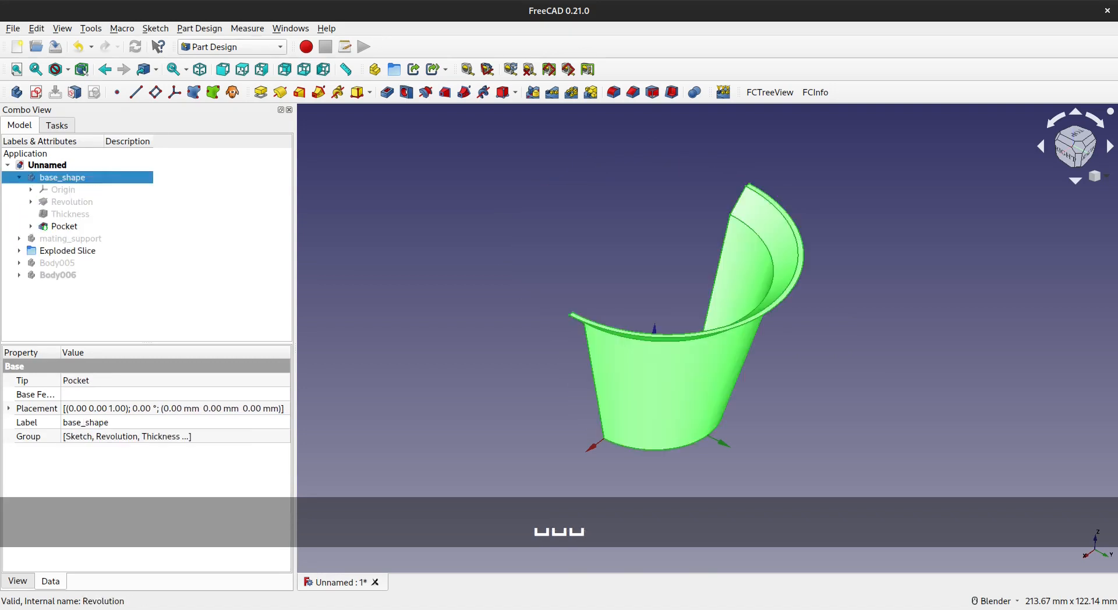
left_click(595, 274)
scroll(596, 275, "up", 1)
mouse_move(594, 285)
middle_mouse_down()
mouse_move(664, 306)
mouse_move(675, 285)
mouse_move(608, 297)
middle_mouse_up()
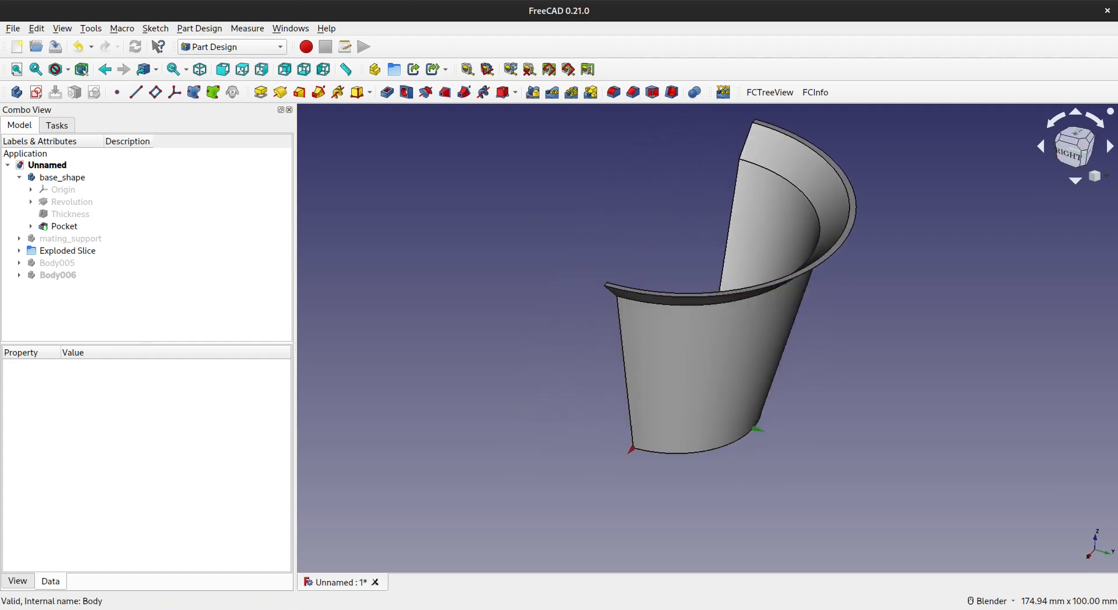
left_click(63, 177)
left_click(71, 202)
key("space")
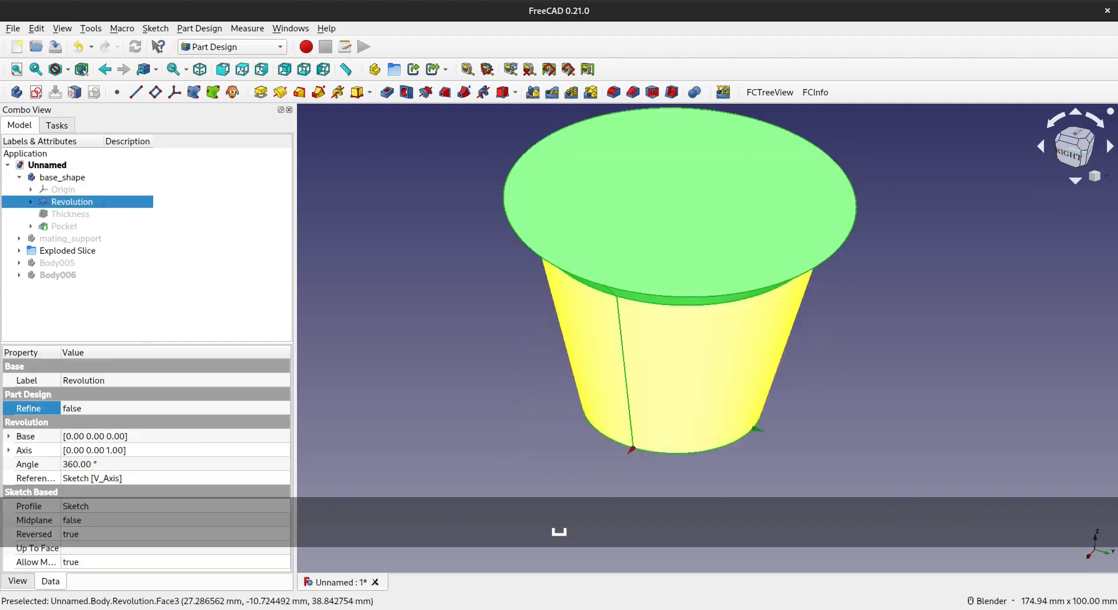
left_click(832, 329)
middle_click_drag(719, 321, 638, 312, "shift")
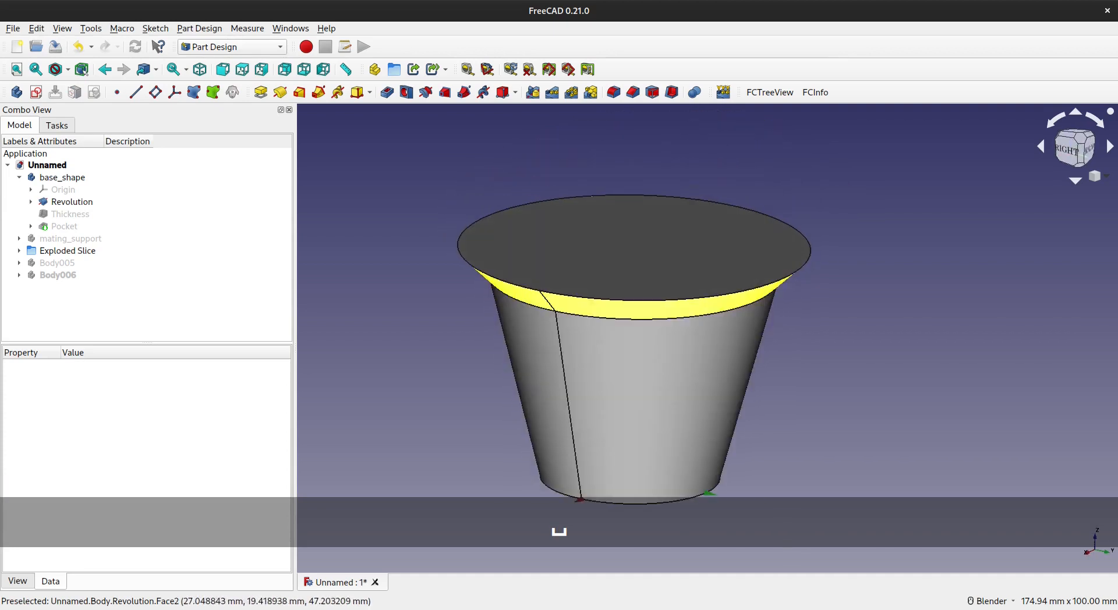
scroll(696, 324, "up", 3)
scroll(679, 333, "down", 5)
middle_click_drag(593, 345, 623, 382)
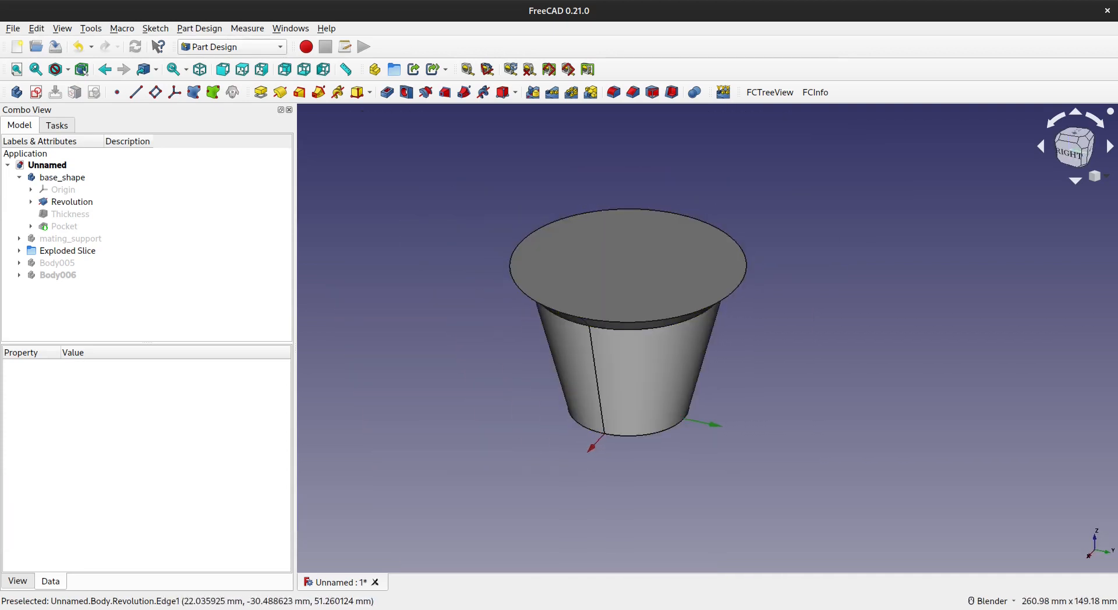
Step: Make base_shape the active body and select its Revolution feature
left_click(62, 177)
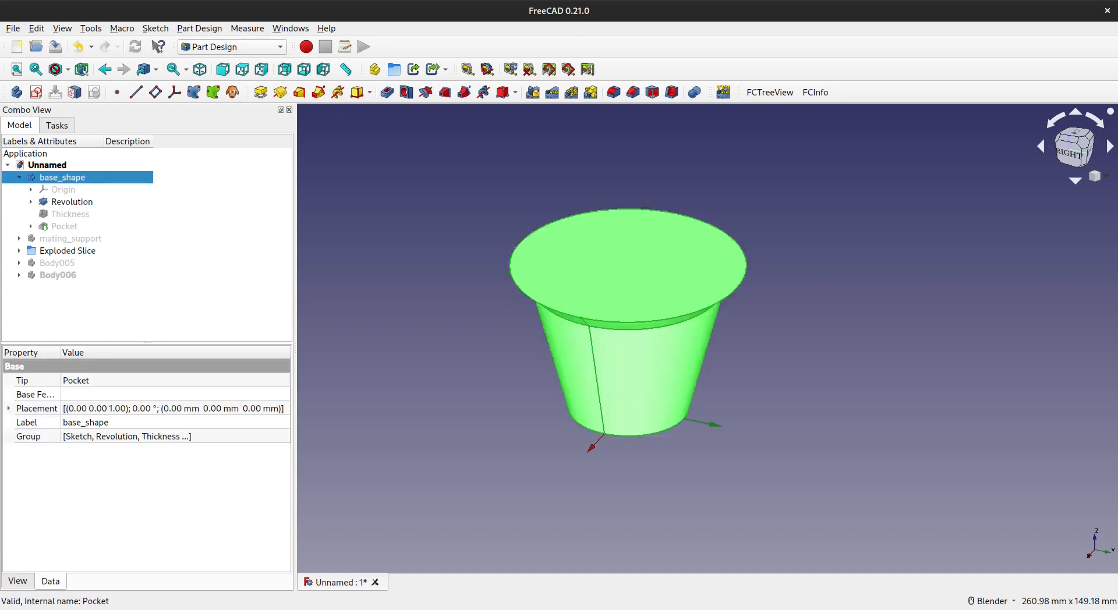
double_click(62, 178)
left_click(71, 203)
left_click(63, 178)
left_click(72, 202)
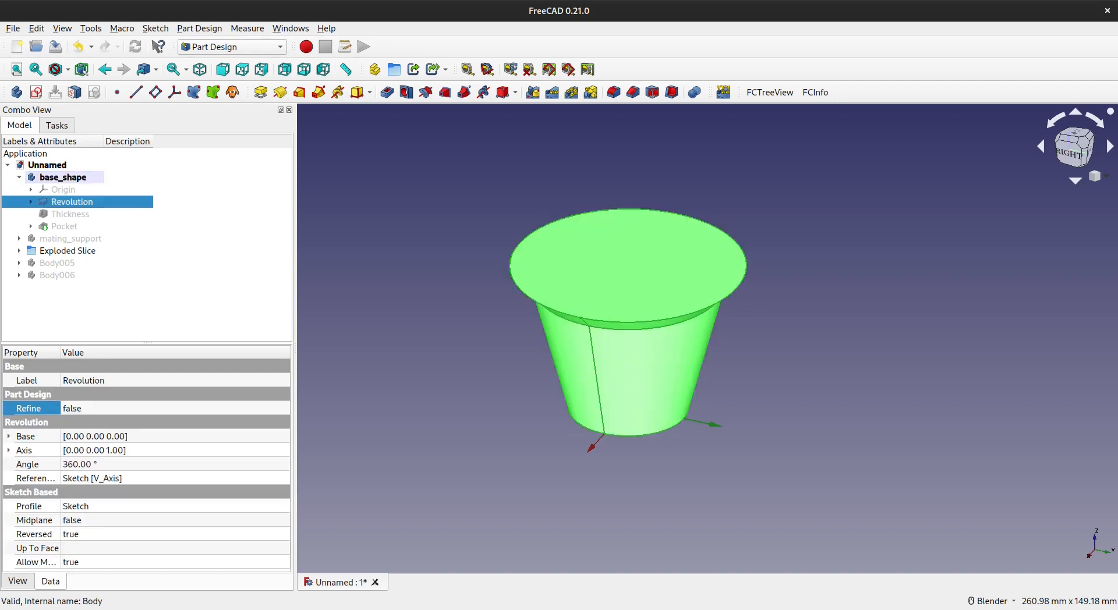
Step: Compare the Thickness and Pocket features, set Revolution as the tip of base_shape, and dismiss the error report
left_click(62, 177)
left_click(72, 202)
left_click(70, 215)
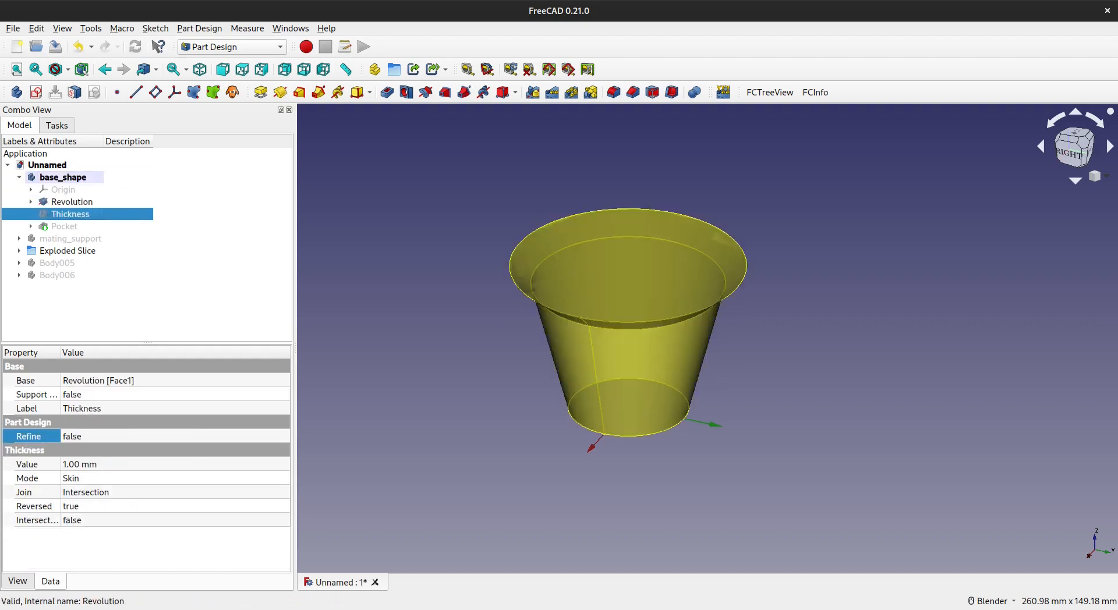
left_click(72, 202)
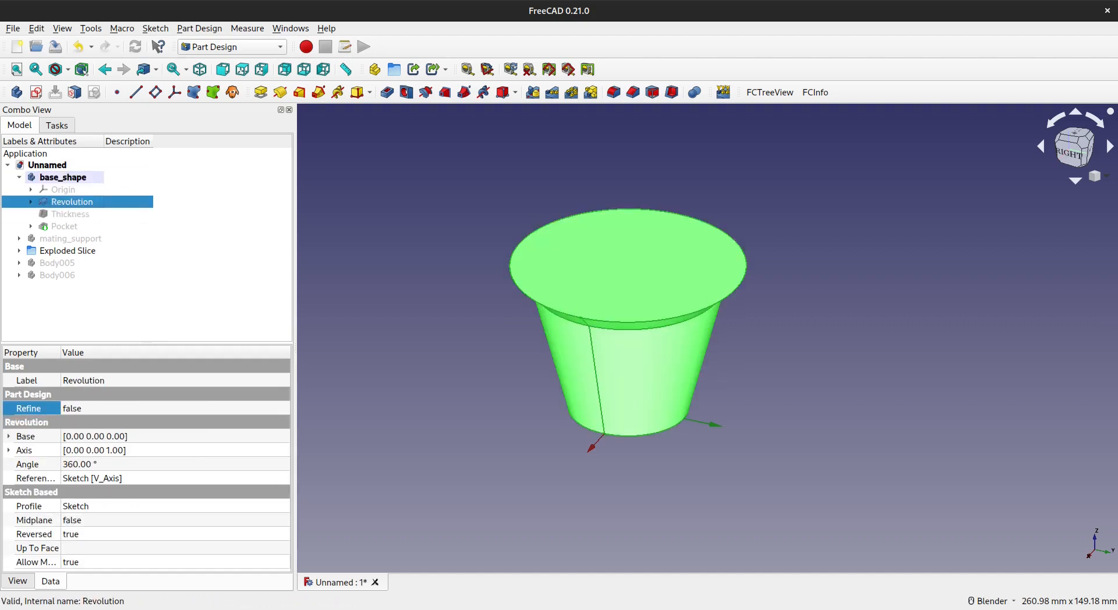
left_click(65, 227)
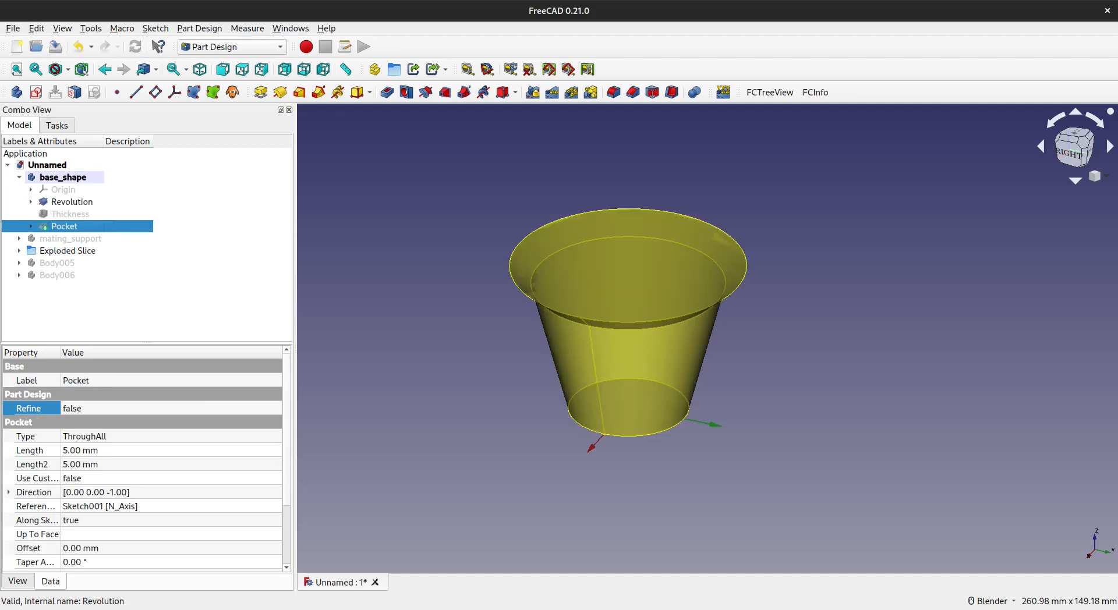
left_click(71, 202)
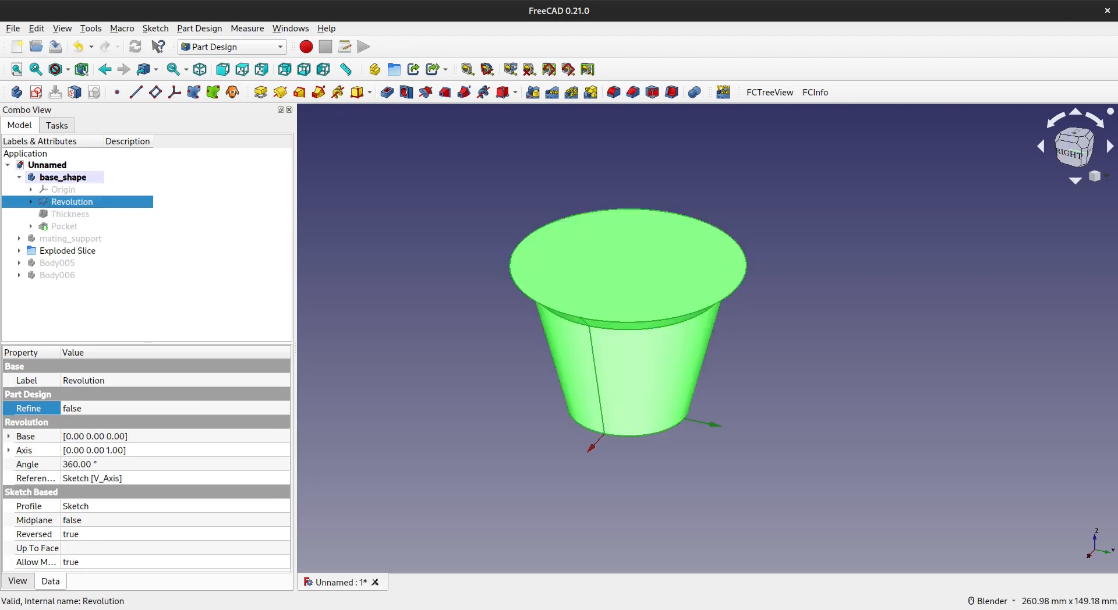
right_click(64, 201)
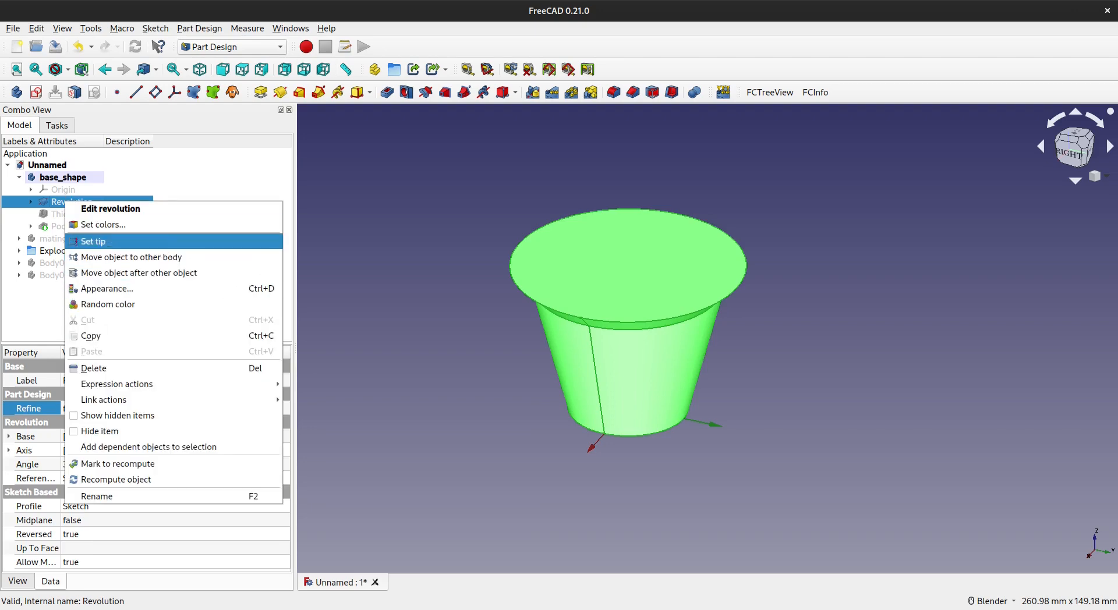
left_click(93, 241)
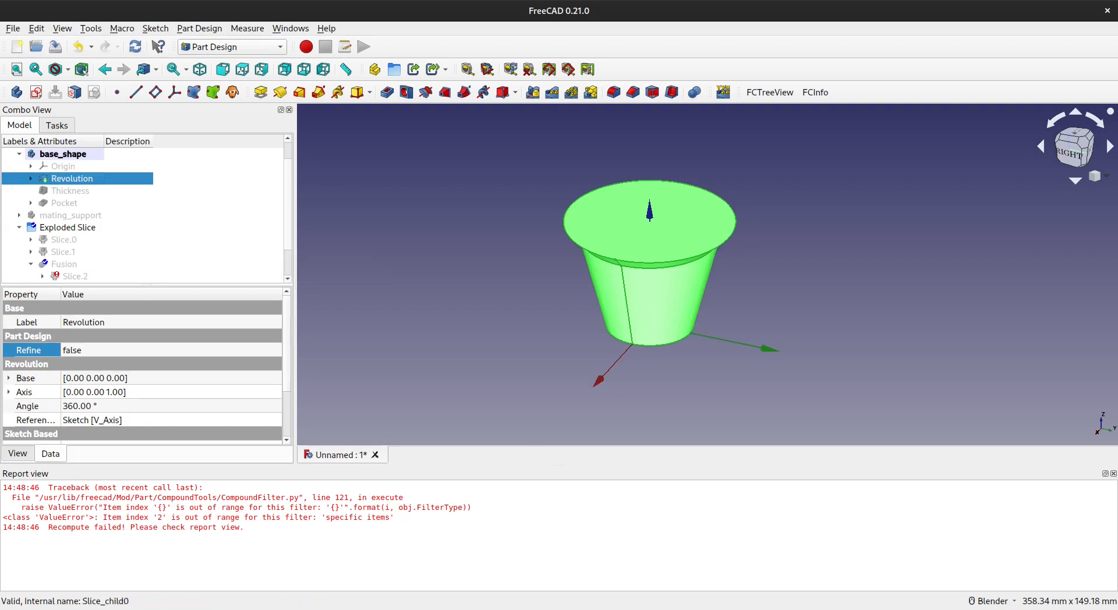
left_click(1113, 474)
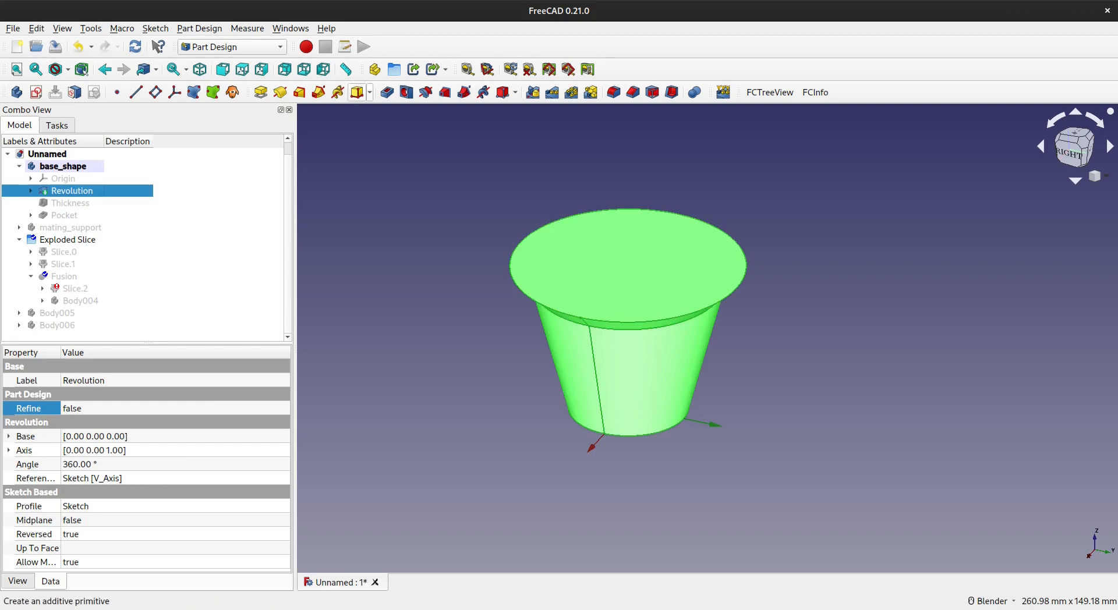
Step: Start an additive sphere of 5 mm radius after the Revolution feature and attach it to the XY plane
left_click(370, 92)
left_click(387, 141)
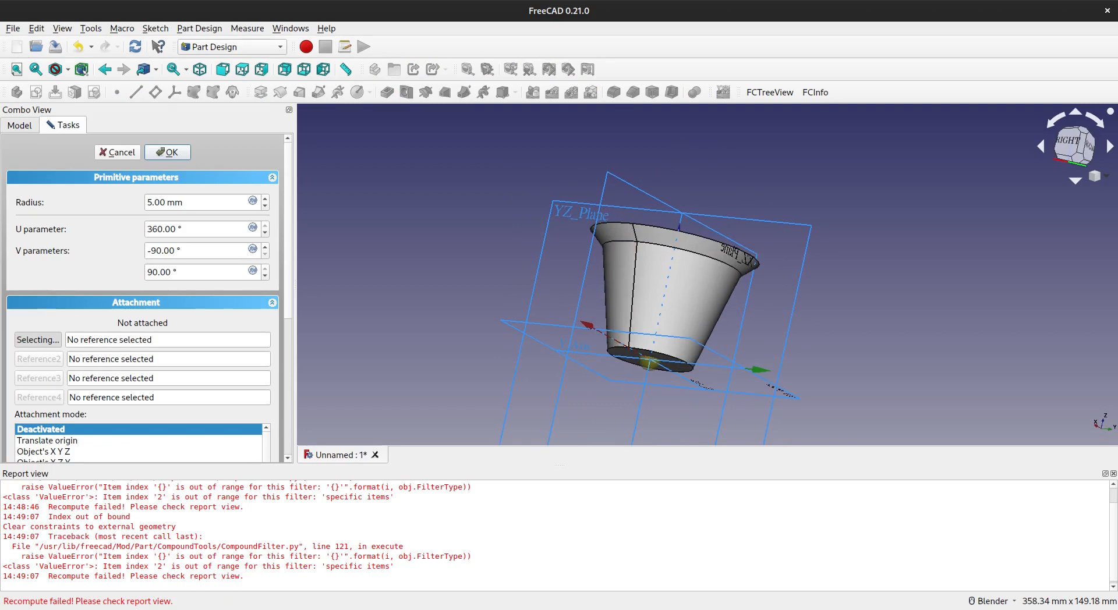
left_click(1113, 474)
middle_click_drag(651, 296, 633, 330)
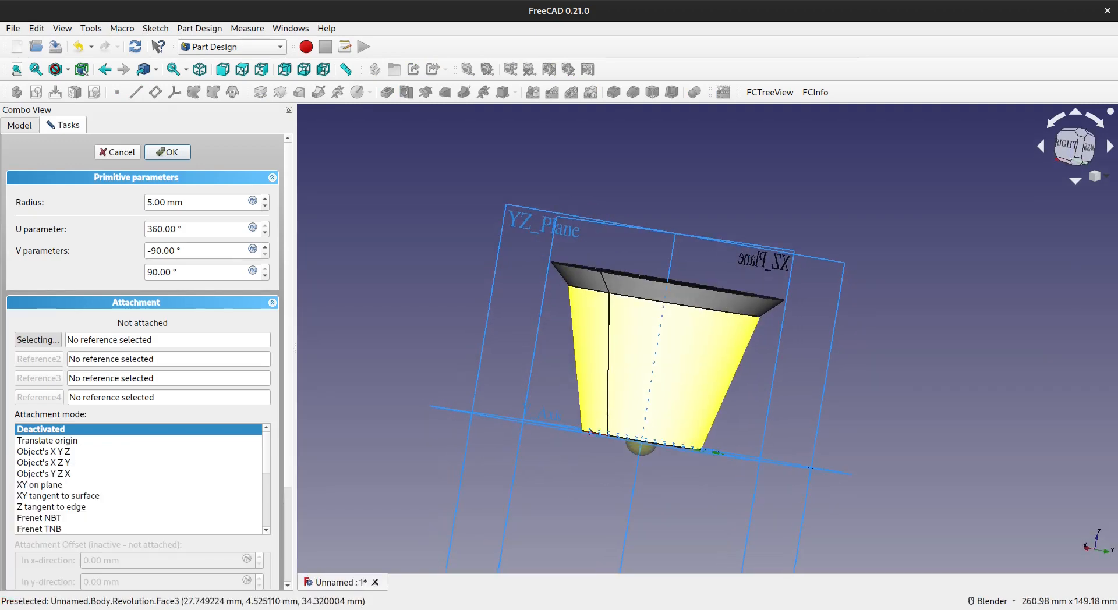
middle_click_drag(527, 406, 536, 324, "shift")
mouse_move(536, 324)
middle_mouse_down()
mouse_move(537, 355)
mouse_move(536, 325)
middle_mouse_up()
middle_click_drag(699, 255, 679, 244)
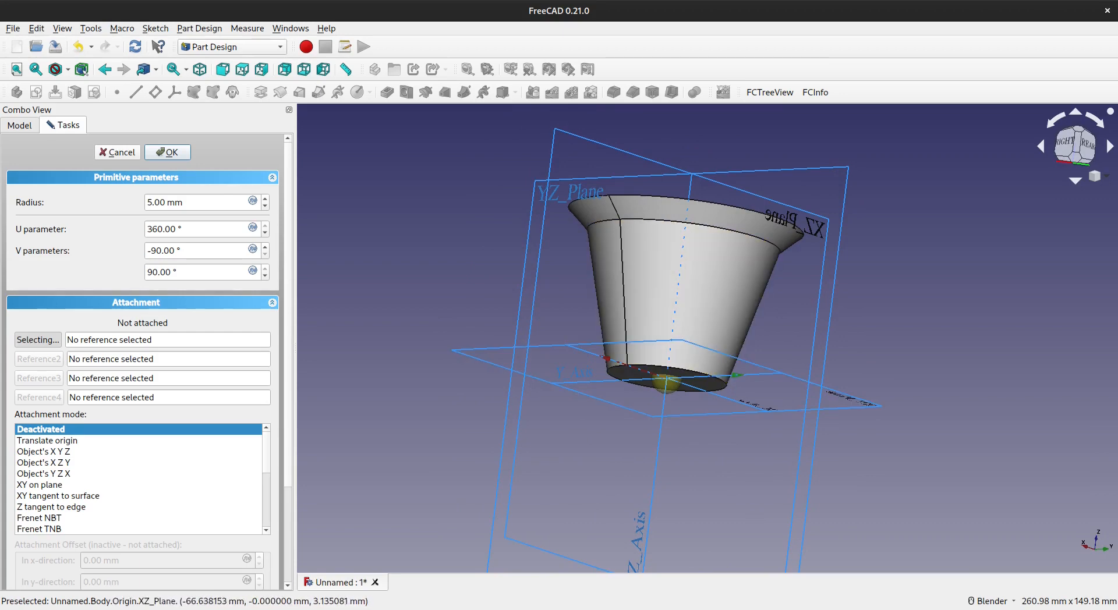
left_click(873, 404)
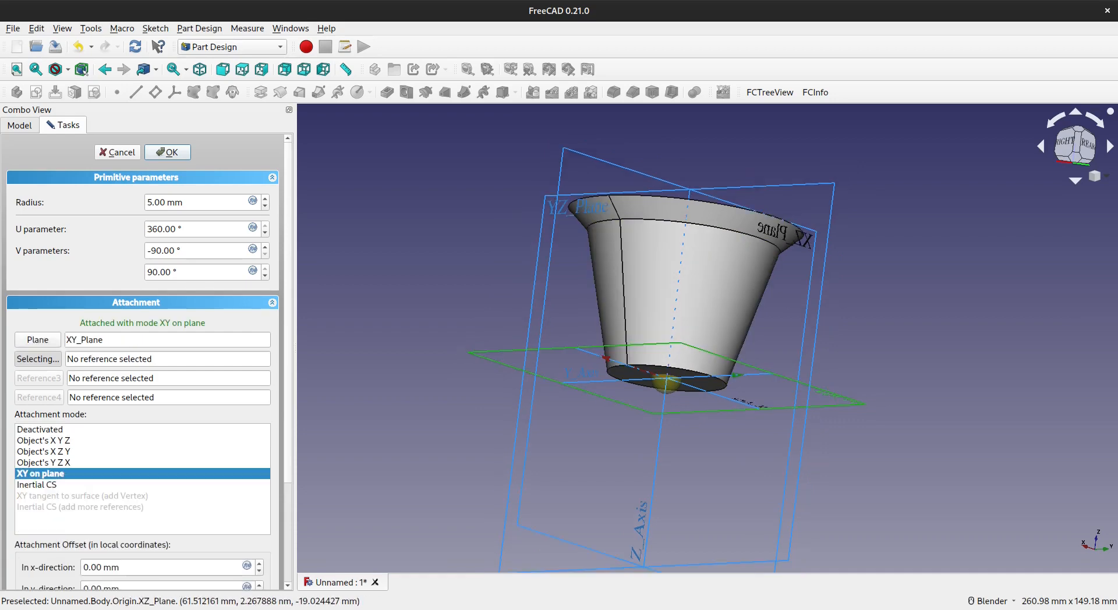
Step: Set the sphere's attachment offset in the y-direction to 24 mm
scroll(143, 349, "down", 3)
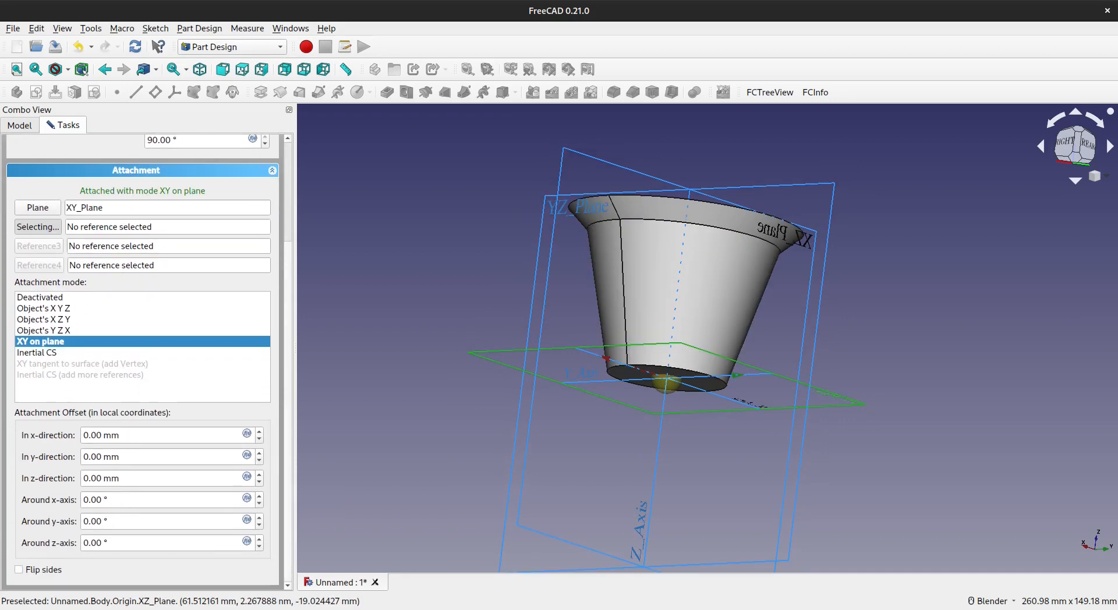
left_click(259, 431)
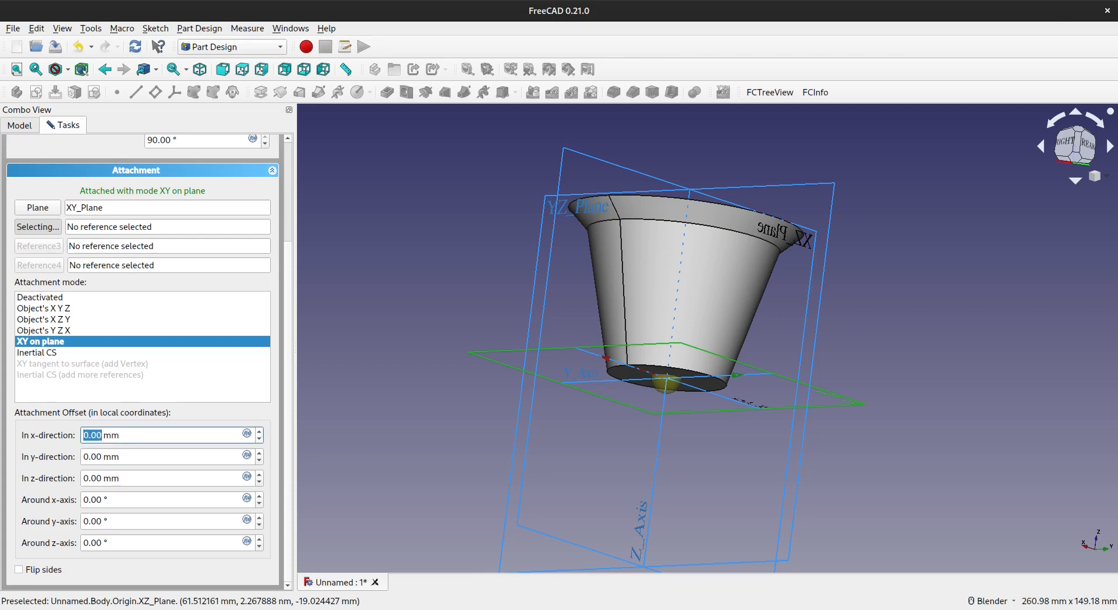
left_click(260, 454)
left_click(259, 454)
left_click(259, 454)
left_click(260, 454)
left_click(259, 454)
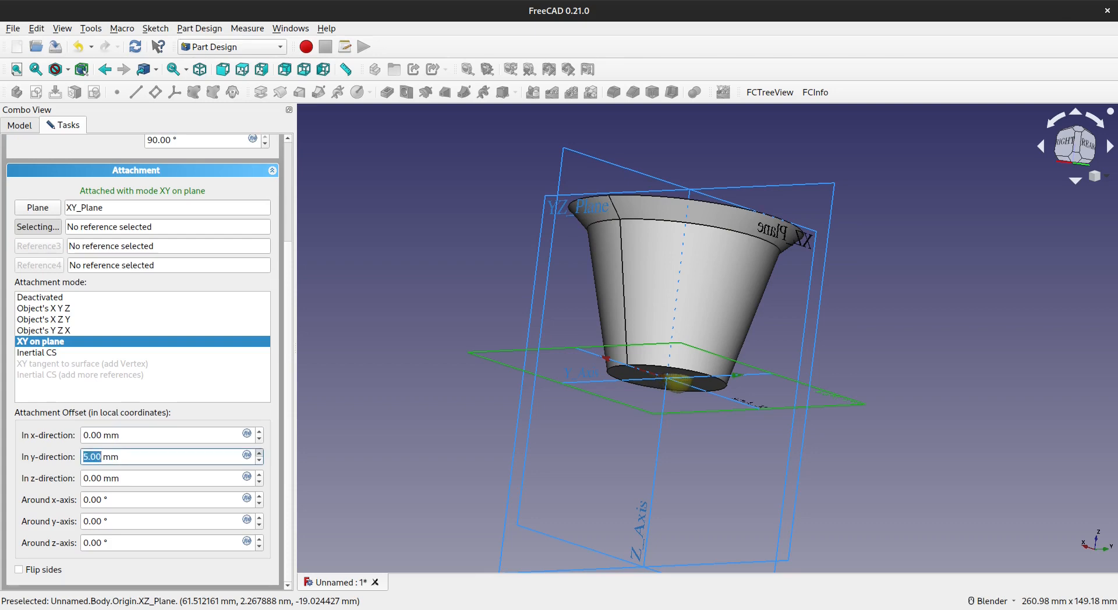
left_click(259, 454)
left_click(259, 454)
left_click(259, 453)
left_click(259, 454)
left_click(259, 453)
left_click(259, 453)
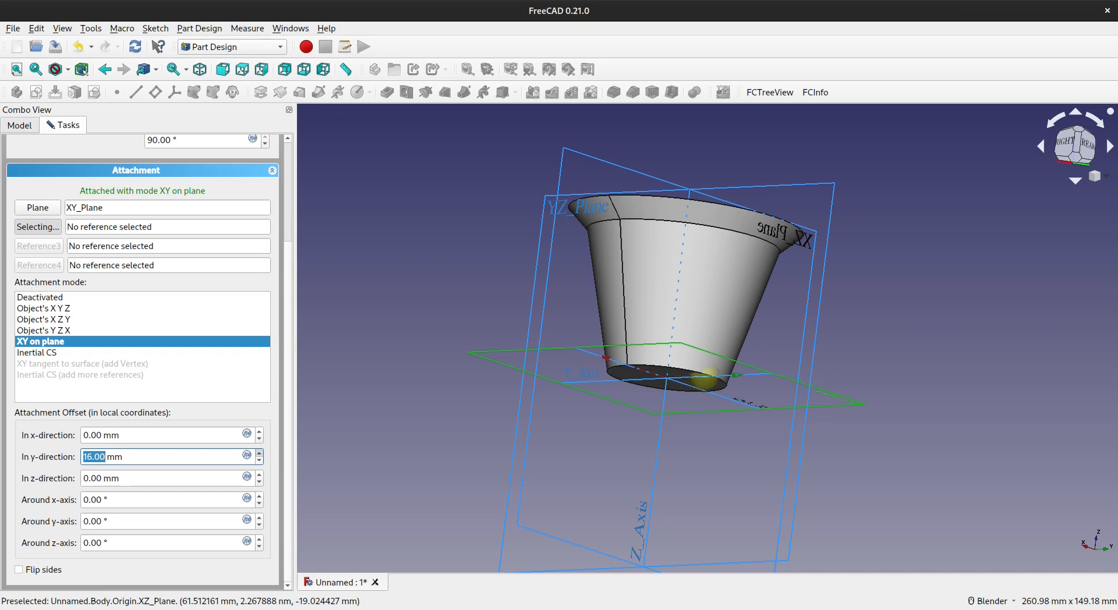
left_click(259, 454)
left_click(259, 454)
left_click(259, 454)
left_click(259, 454)
left_click(260, 454)
left_click(259, 453)
left_click(259, 454)
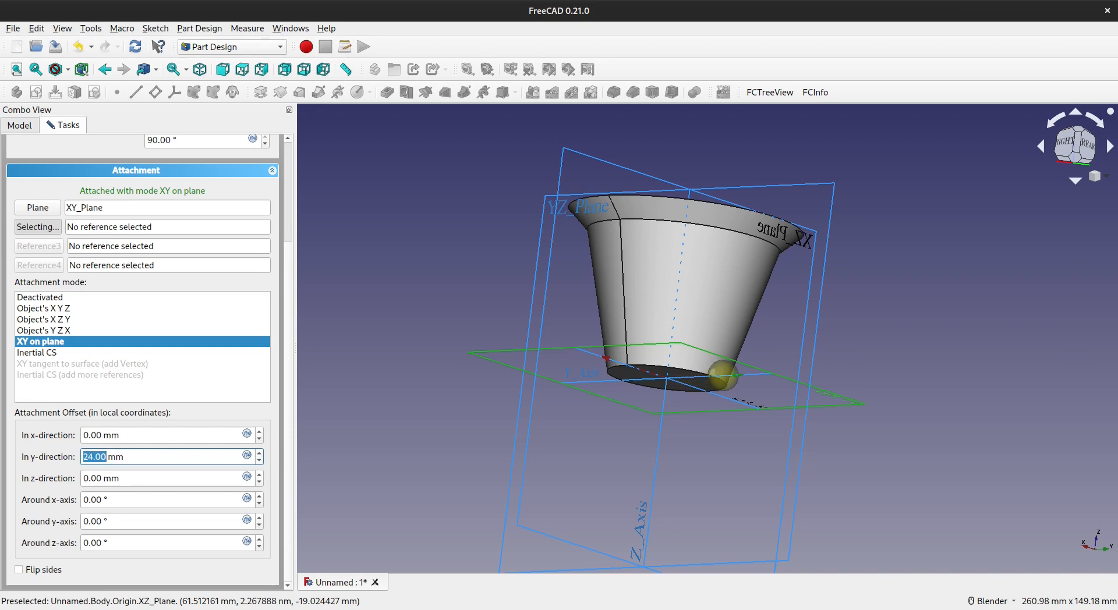
Step: Raise the sphere up the cup's side with a z-direction attachment offset of about 33 mm
left_click(259, 474)
left_click(259, 474)
left_click(259, 475)
left_click(259, 474)
left_click(259, 474)
left_click(259, 475)
left_click(259, 475)
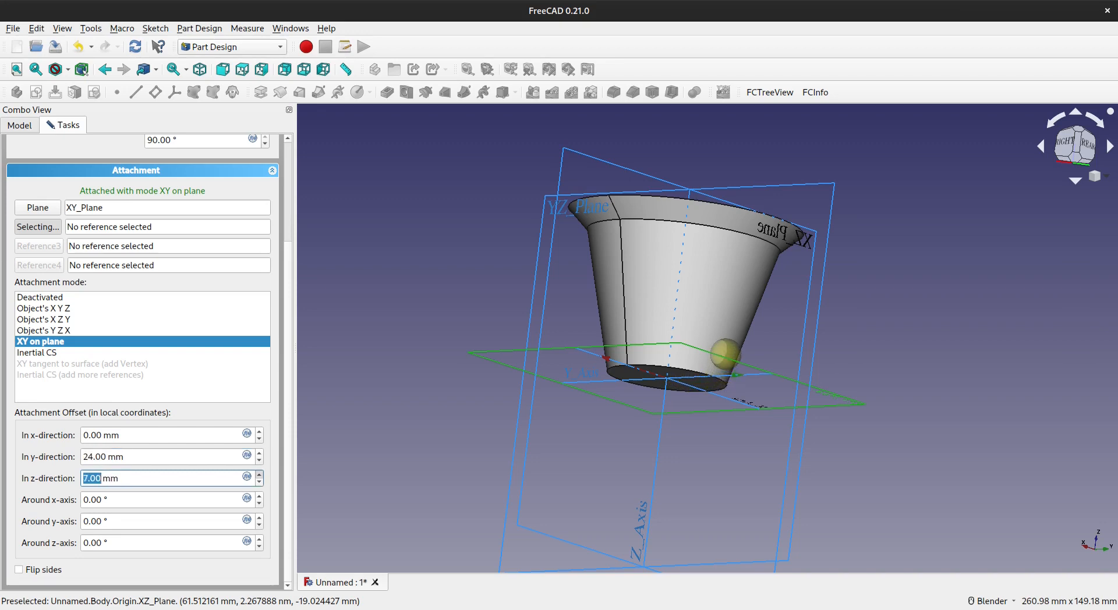
left_click(259, 475)
left_click(259, 475)
left_click(259, 474)
left_click(259, 475)
left_click(259, 474)
left_click(260, 474)
left_click(259, 475)
left_click(259, 475)
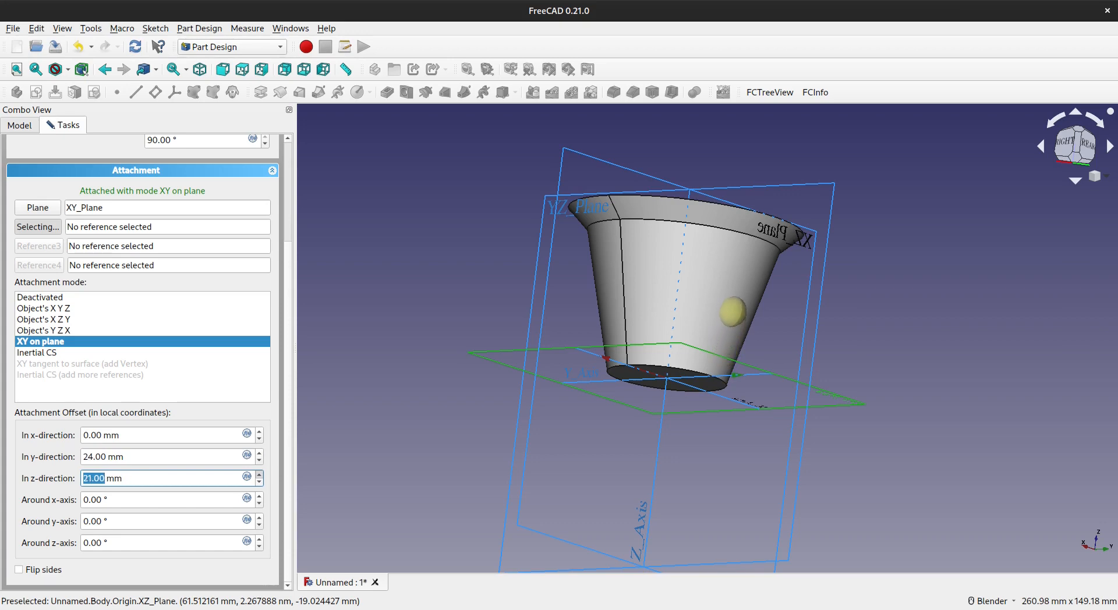
left_click(259, 474)
left_click(259, 475)
left_click(259, 475)
left_click(259, 474)
left_click(259, 475)
left_click(259, 475)
left_click(259, 475)
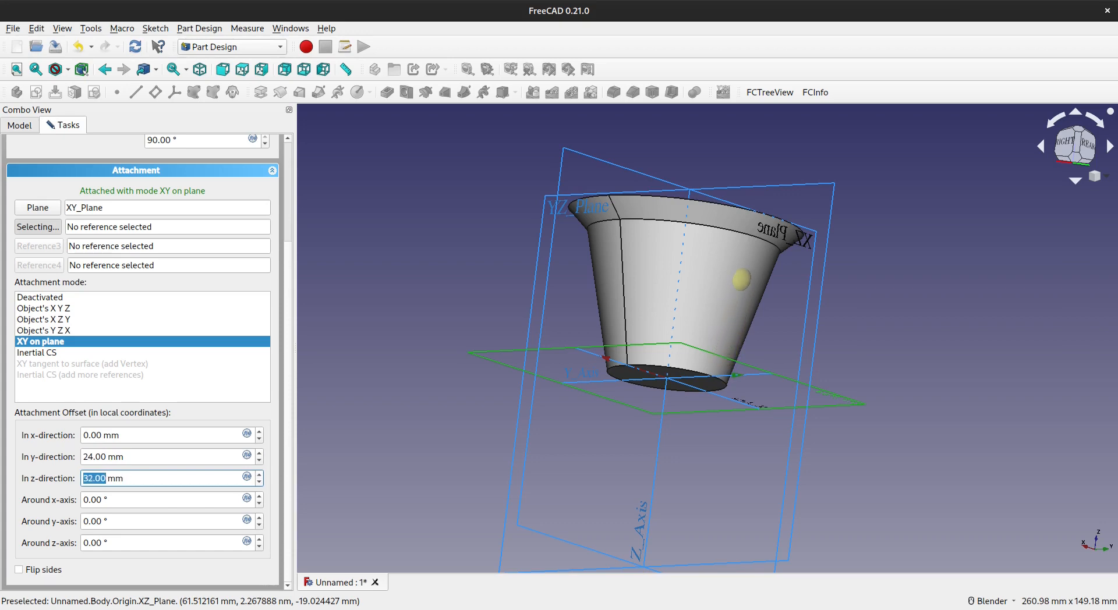
Step: Adjust the sphere's attachment offset to 26 mm in the y-direction and 37 mm in the z-direction
left_click(259, 453)
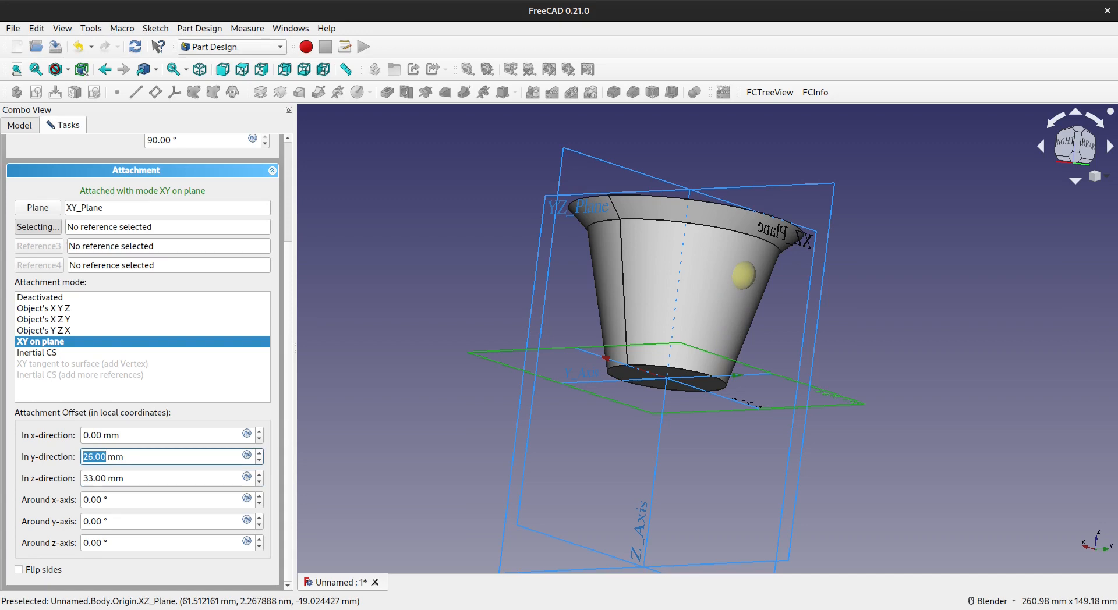
left_click(259, 475)
left_click(259, 475)
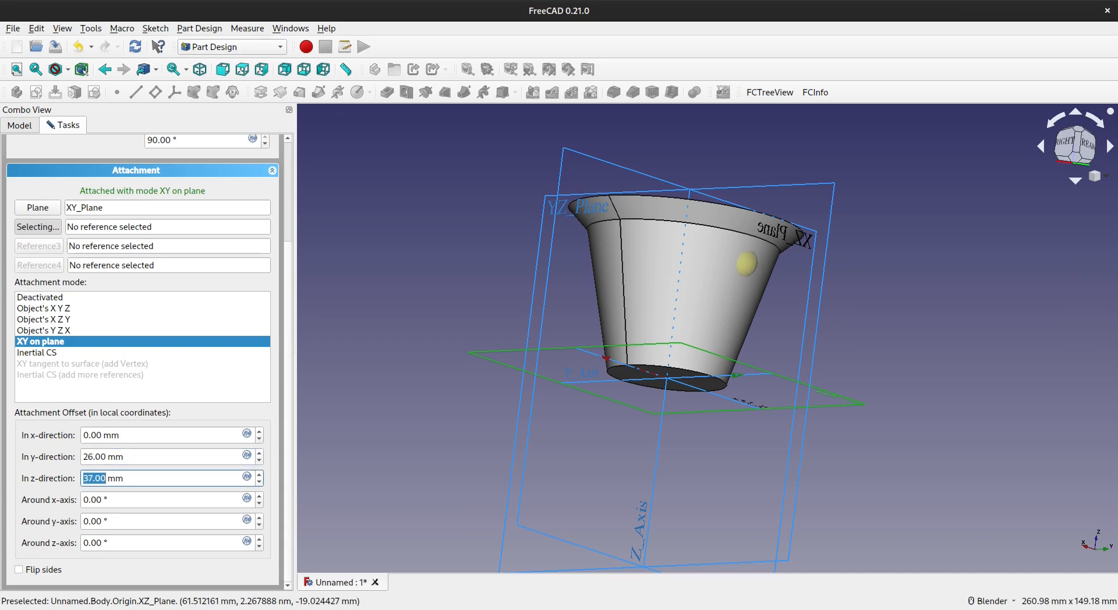
Step: Check the sphere from the right side, set its y-direction offset to 25 mm, and accept the primitive
scroll(749, 268, "up", 5)
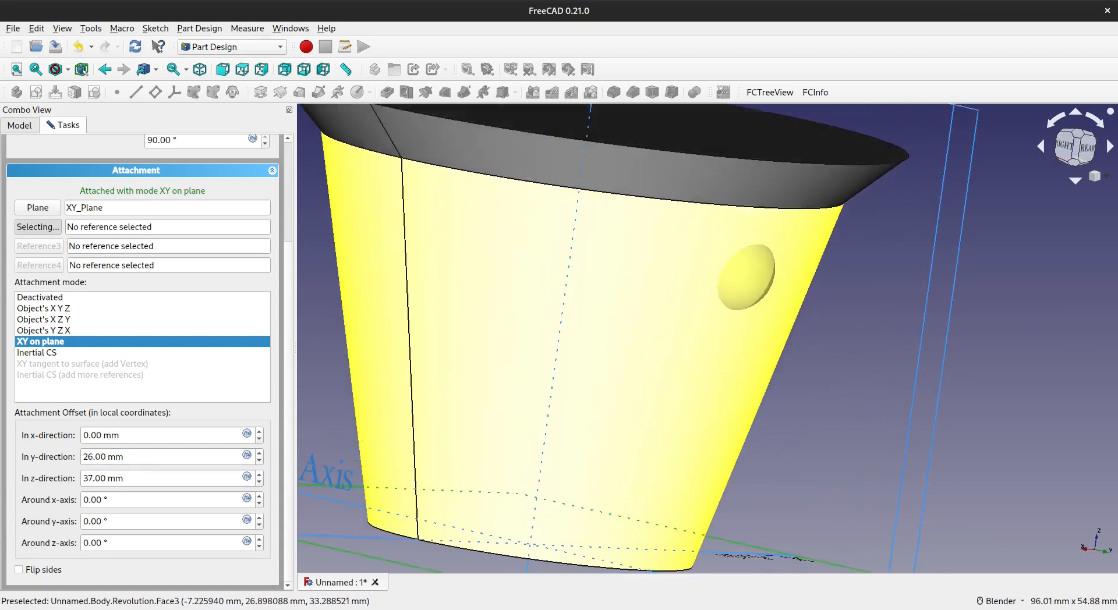
middle_click_drag(786, 308, 708, 328)
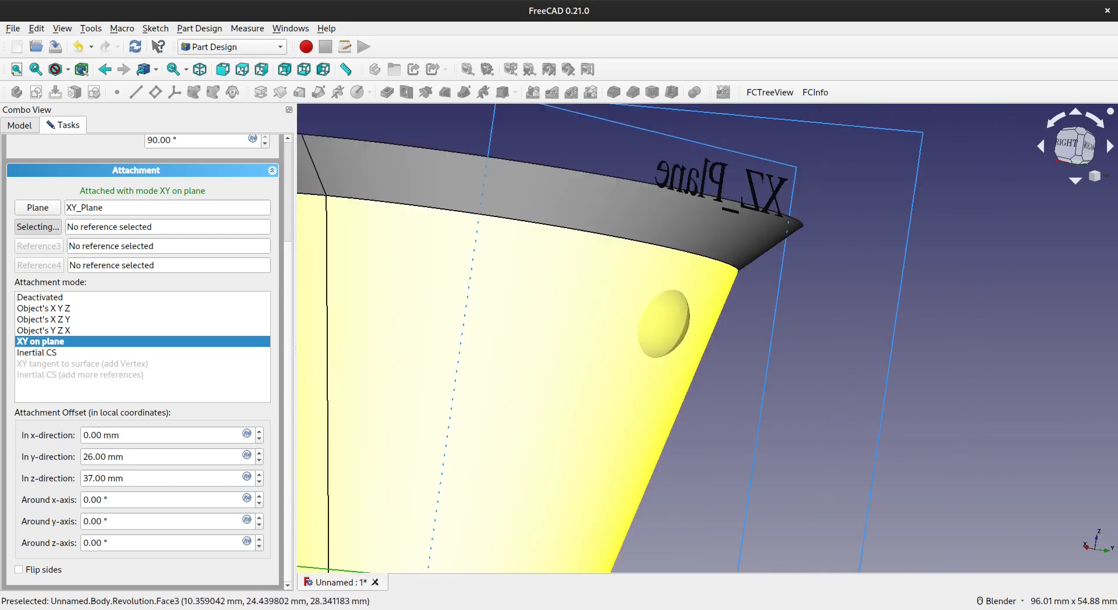
left_click(1066, 144)
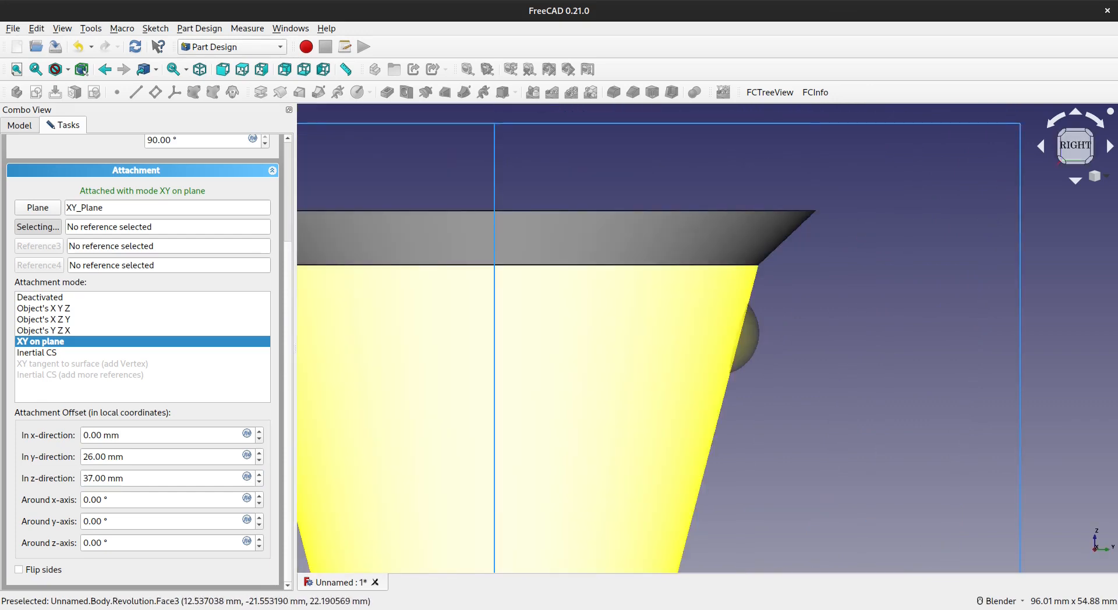
left_click(259, 461)
middle_click_drag(736, 330, 667, 297)
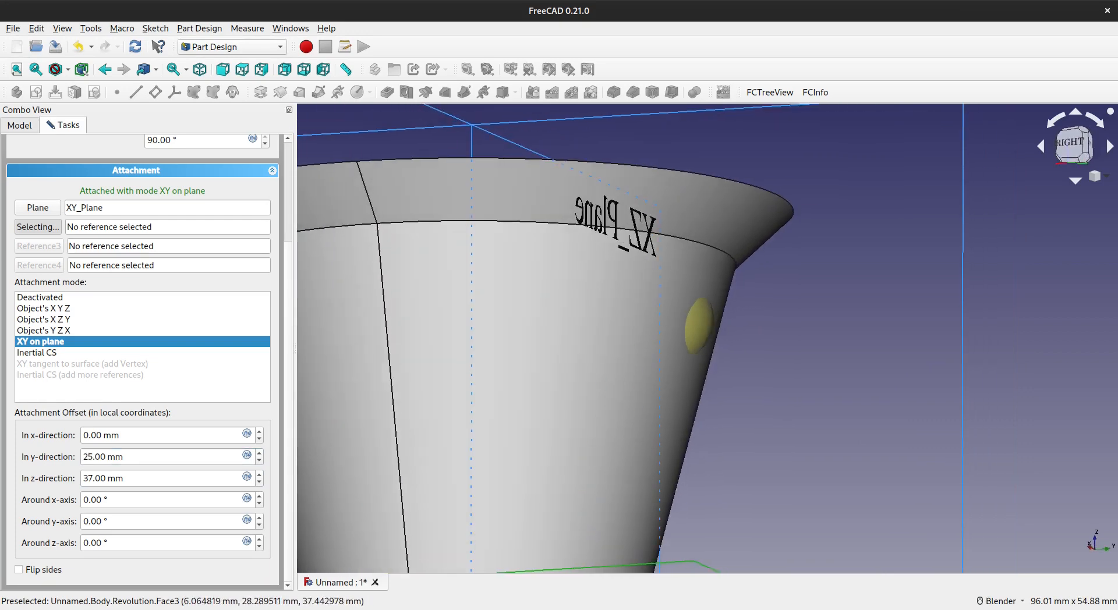
scroll(667, 297, "down", 4)
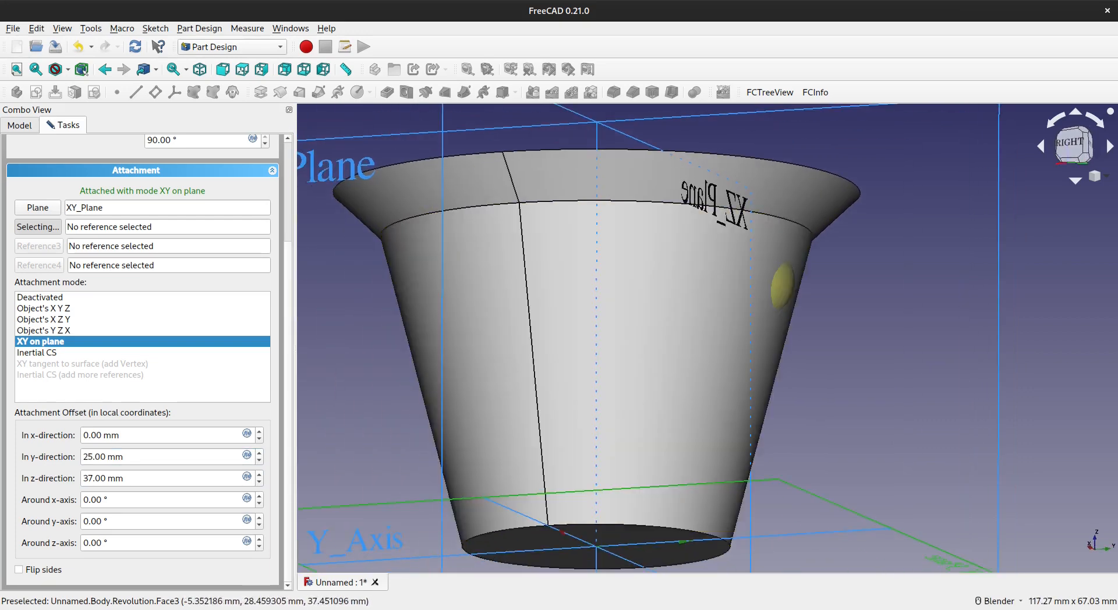
scroll(152, 326, "up", 4)
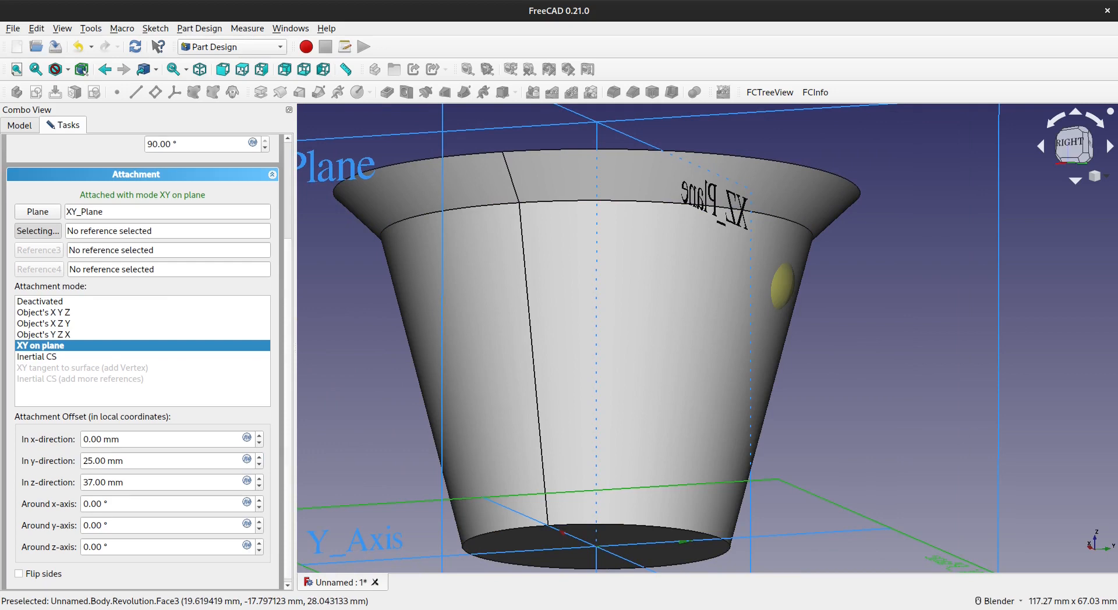
left_click(167, 152)
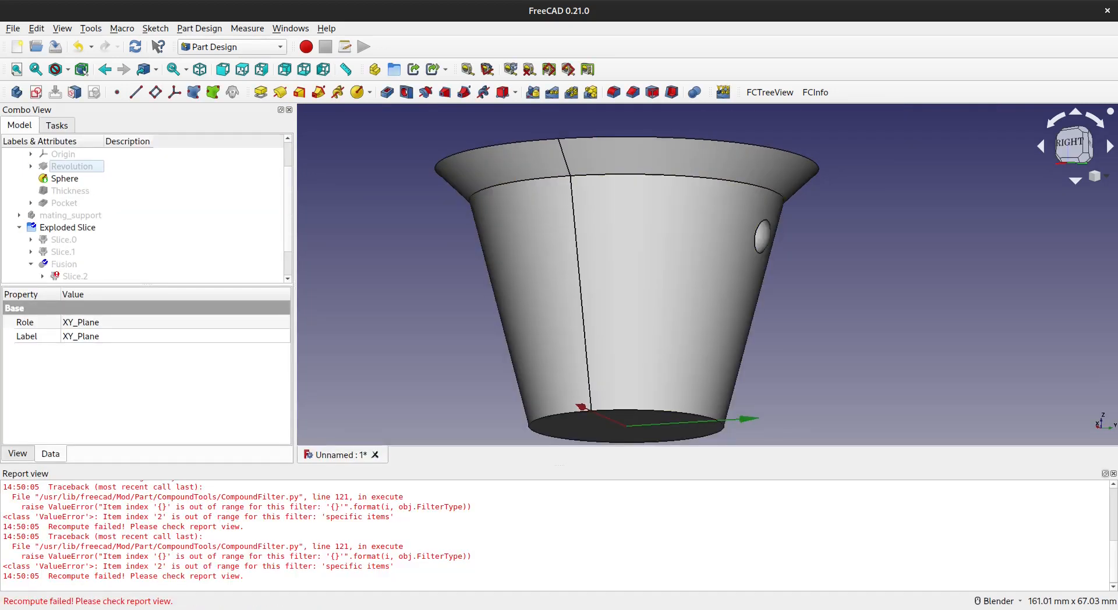
Step: Dismiss the error report and examine the sphere bump on the cup's outer wall
left_click(1113, 473)
scroll(623, 274, "down", 3)
middle_click_drag(623, 274, 634, 321)
middle_click_drag(608, 257, 603, 275, "shift")
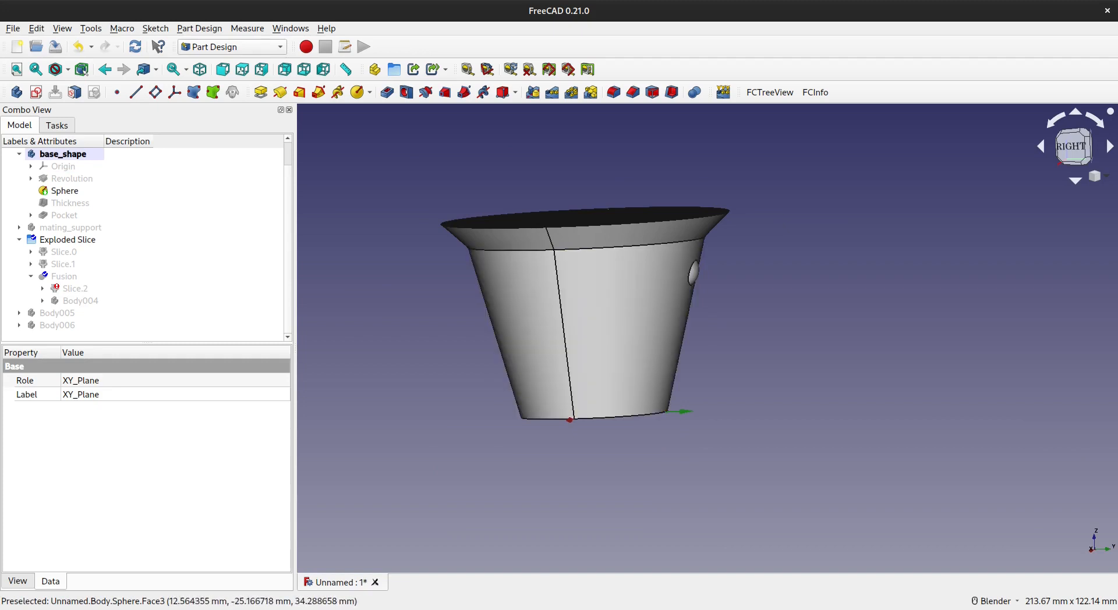
Step: Show the Thickness feature of base_shape and check its shape from above
left_click(65, 191)
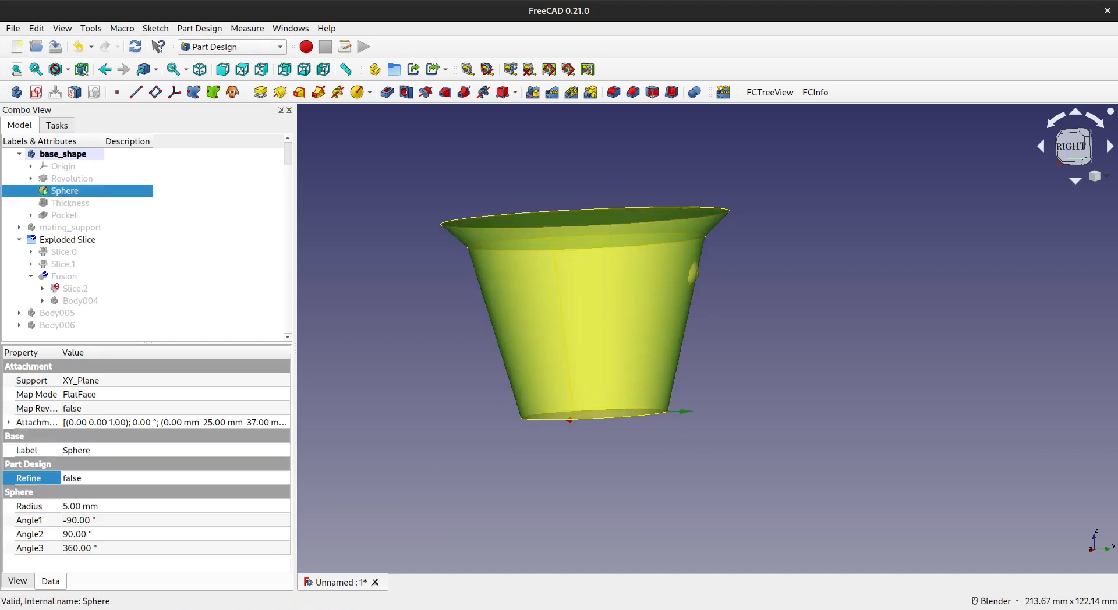
left_click(70, 203)
key("space")
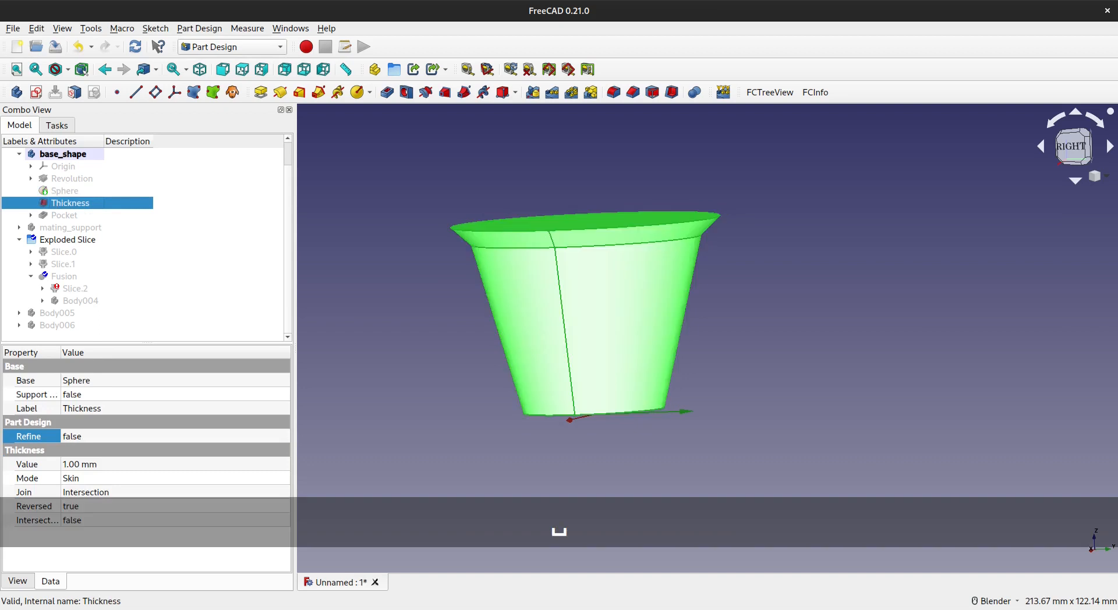
middle_click_drag(477, 145, 514, 231)
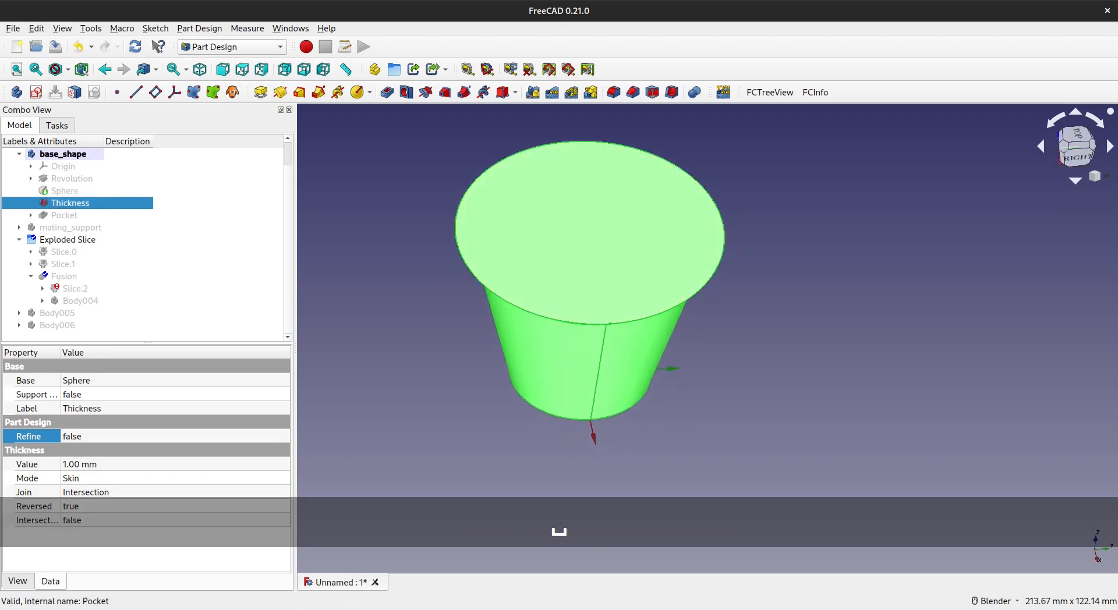
Step: Edit the Thickness feature, add the cup's top face as the open face, and accept the 1 mm inward thickness
double_click(70, 204)
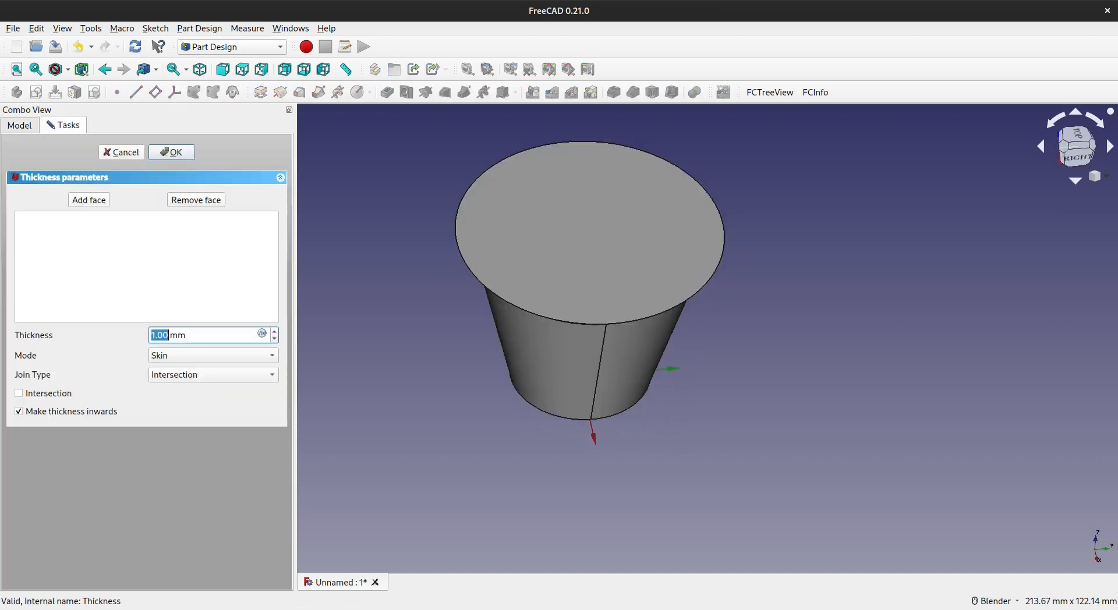
left_click(88, 199)
left_click(480, 252)
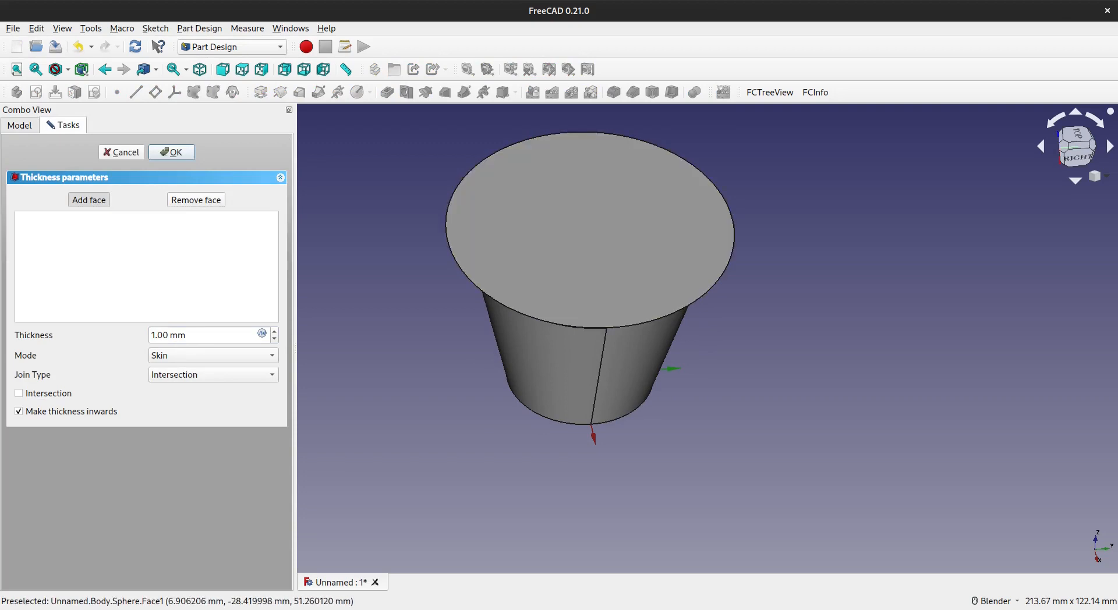
left_click(562, 230)
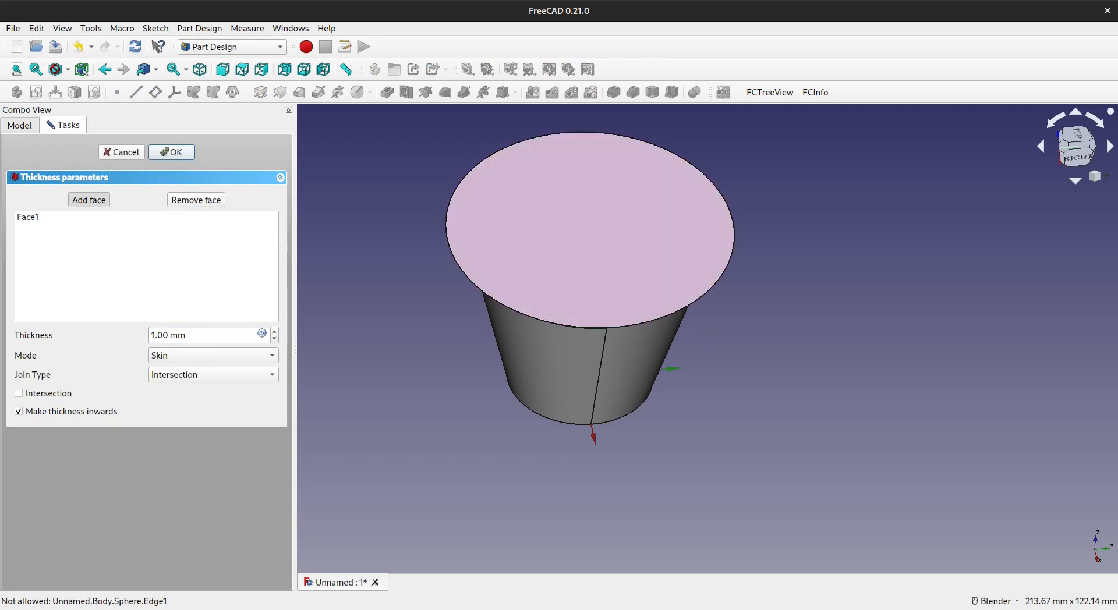
left_click(172, 153)
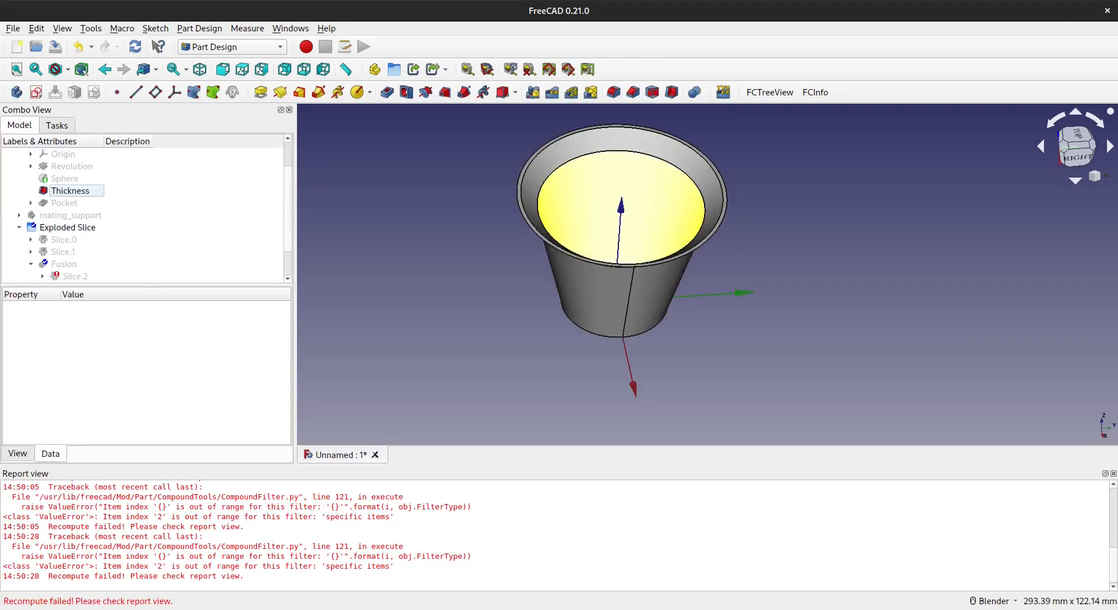
Step: Inspect the hollowed cup's inside wall and outer bump, and dismiss the error report
middle_click_drag(605, 267, 544, 209)
scroll(763, 243, "up", 4)
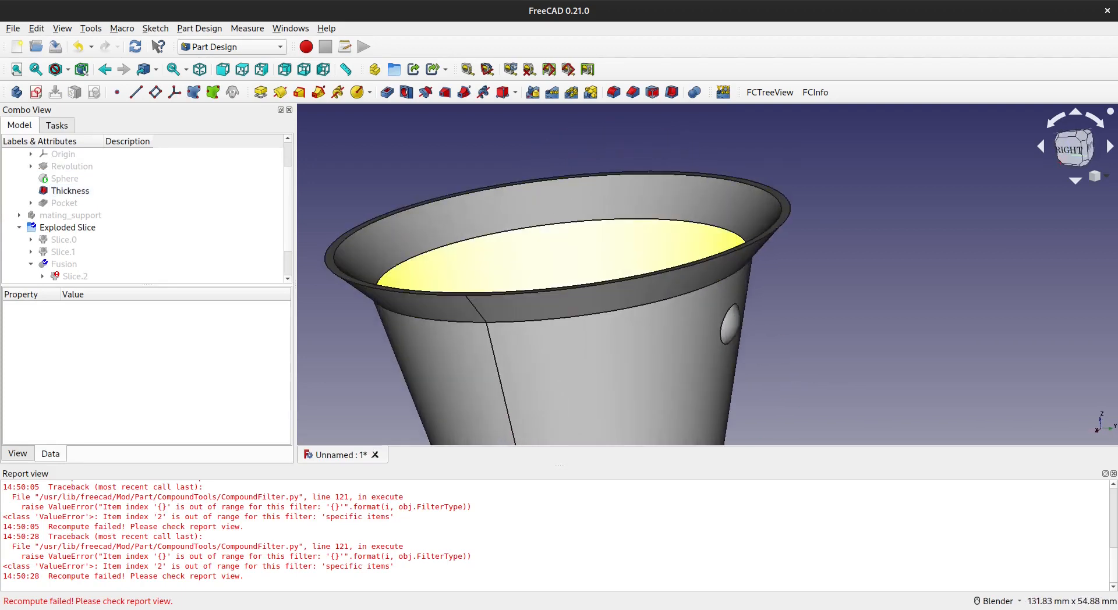
middle_click_drag(669, 256, 740, 234)
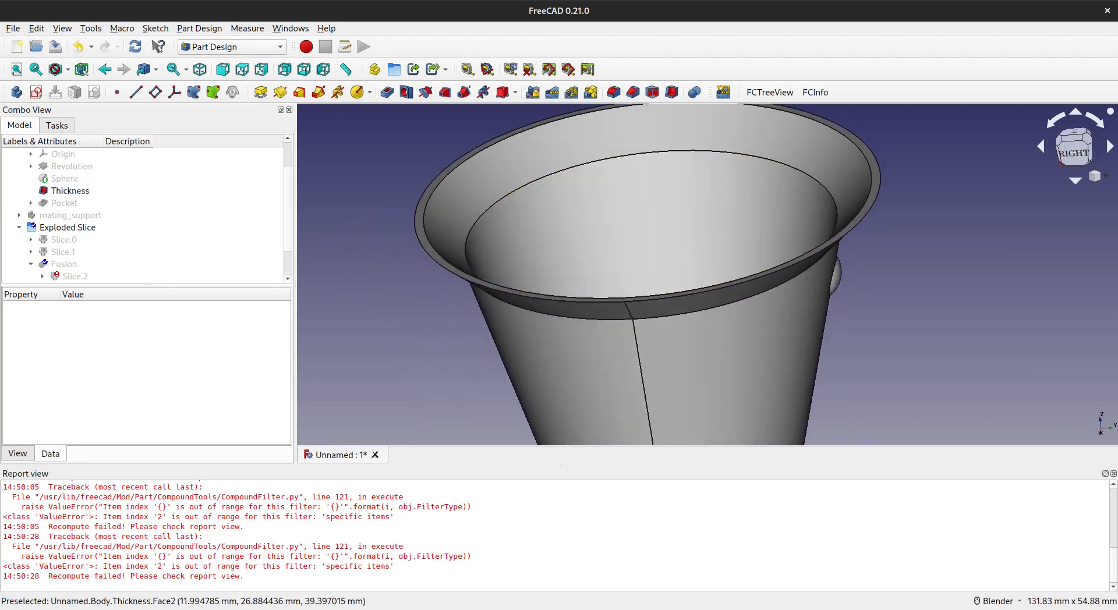
left_click(1113, 474)
middle_click_drag(526, 291, 506, 270, "shift")
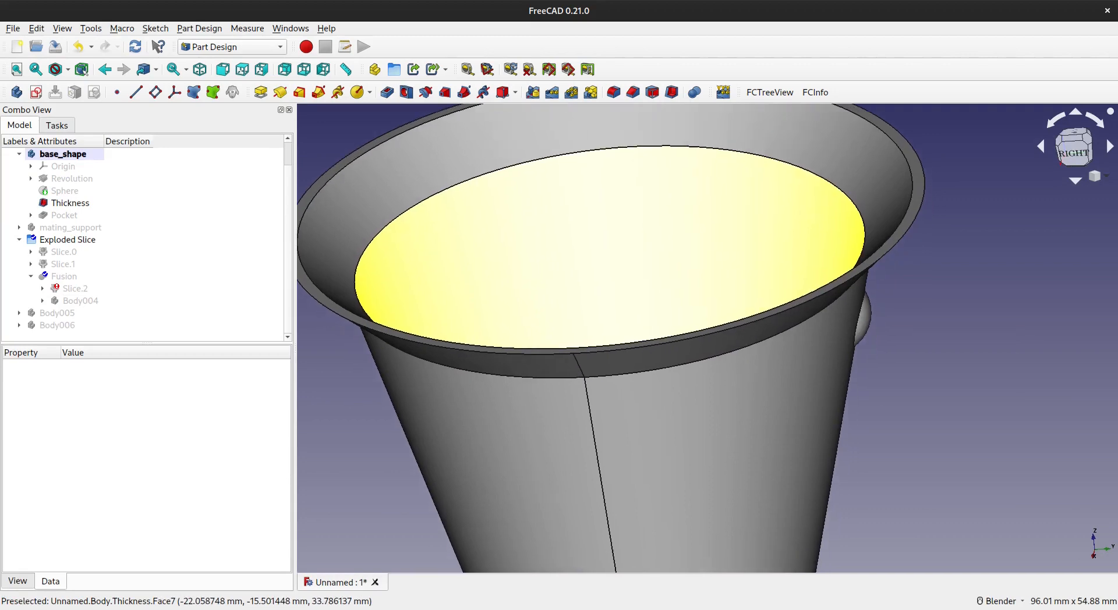
scroll(506, 270, "down", 3)
middle_click_drag(454, 295, 520, 287)
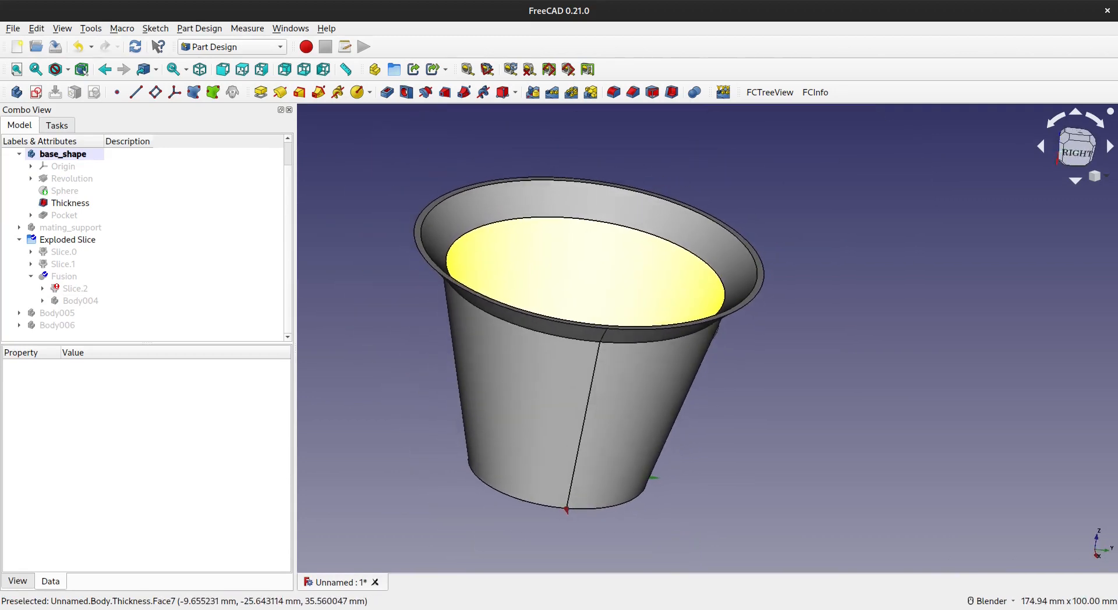
Step: Show the Pocket feature of base_shape and inspect the half cup with the bump from several sides
left_click(64, 215)
key("space")
middle_click_drag(637, 320, 677, 276)
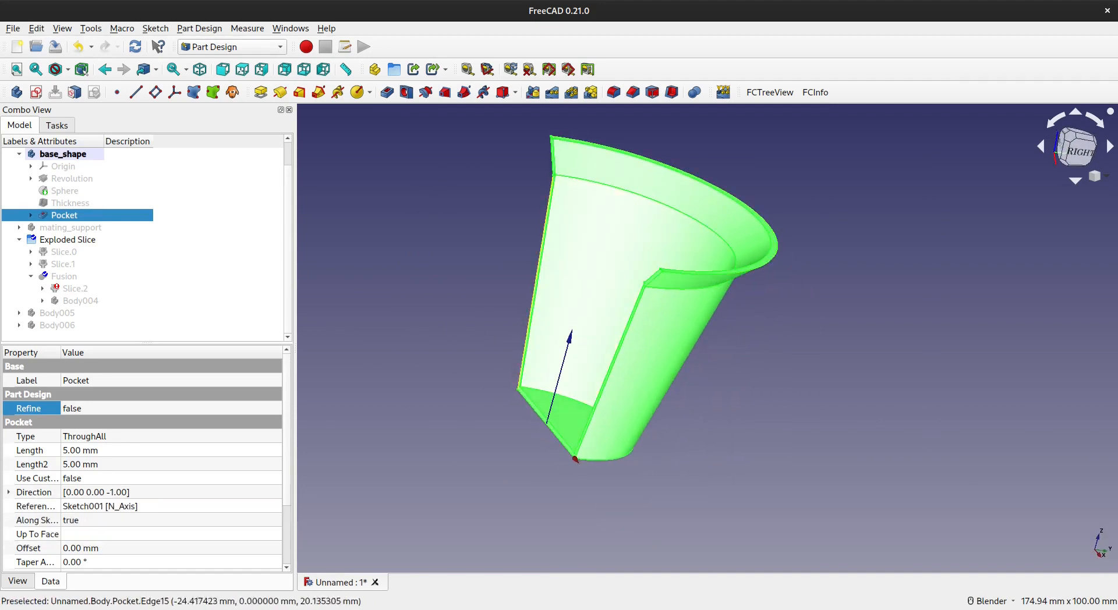
mouse_move(633, 320)
middle_mouse_down()
mouse_move(506, 273)
mouse_move(588, 329)
mouse_move(637, 320)
middle_mouse_up()
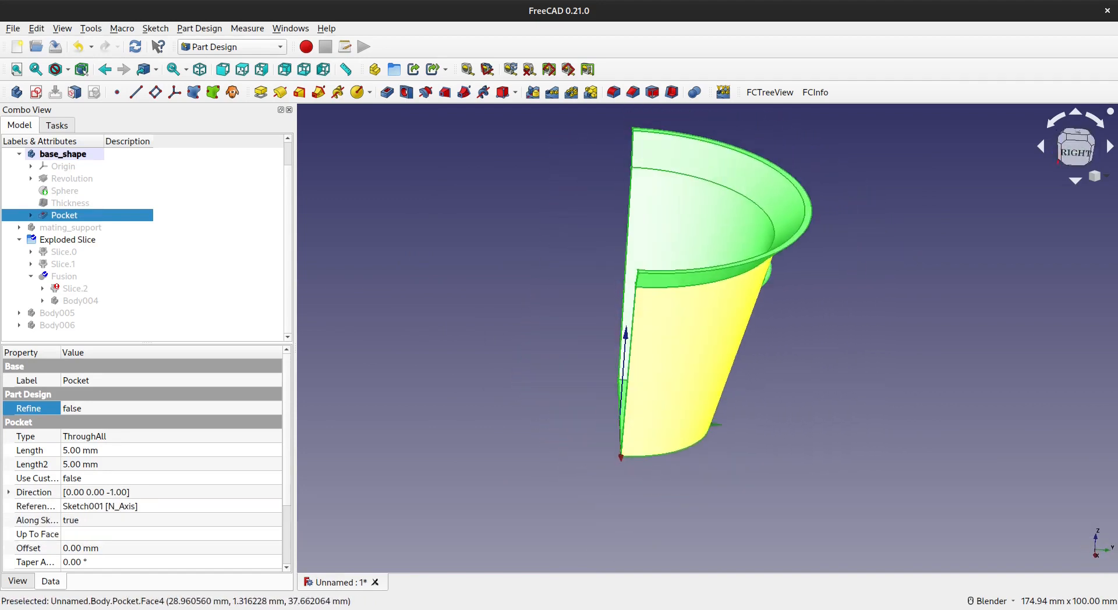
Step: Set the Pocket feature as the tip of the base_shape body
scroll(652, 277, "down", 3)
middle_click_drag(638, 258, 595, 254)
scroll(70, 201, "up", 1)
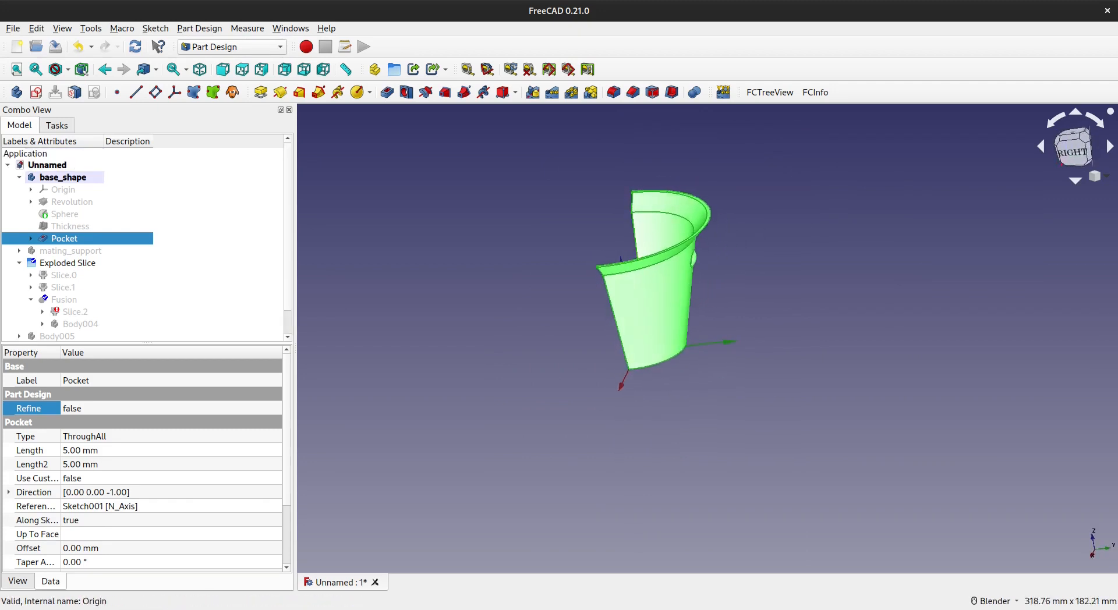
left_click(64, 177)
scroll(687, 262, "up", 5)
scroll(687, 261, "down", 3)
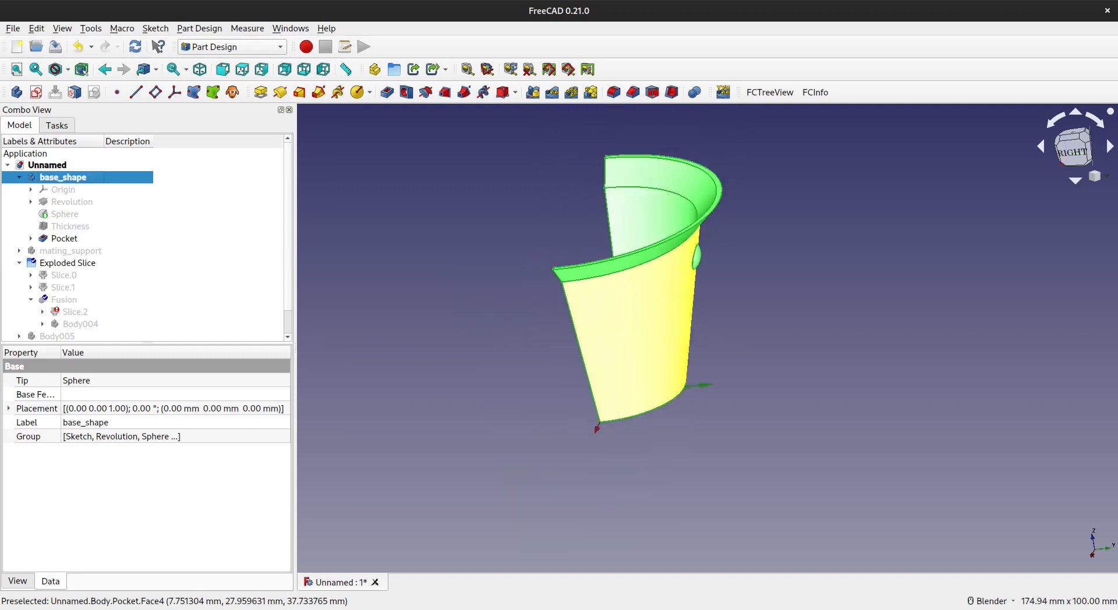
left_click(63, 238)
right_click(64, 239)
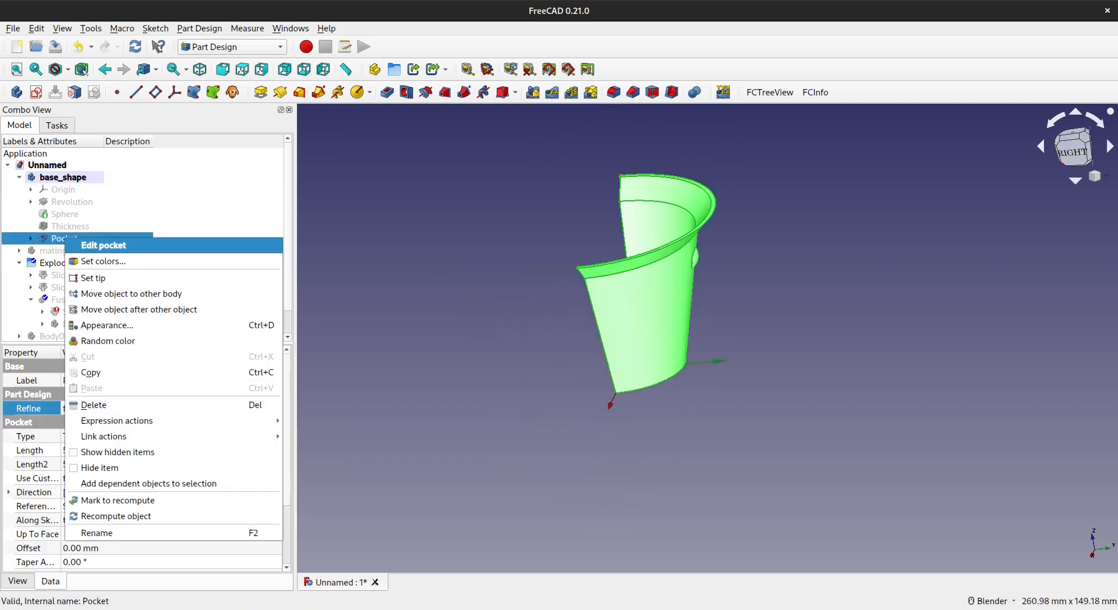
left_click(93, 278)
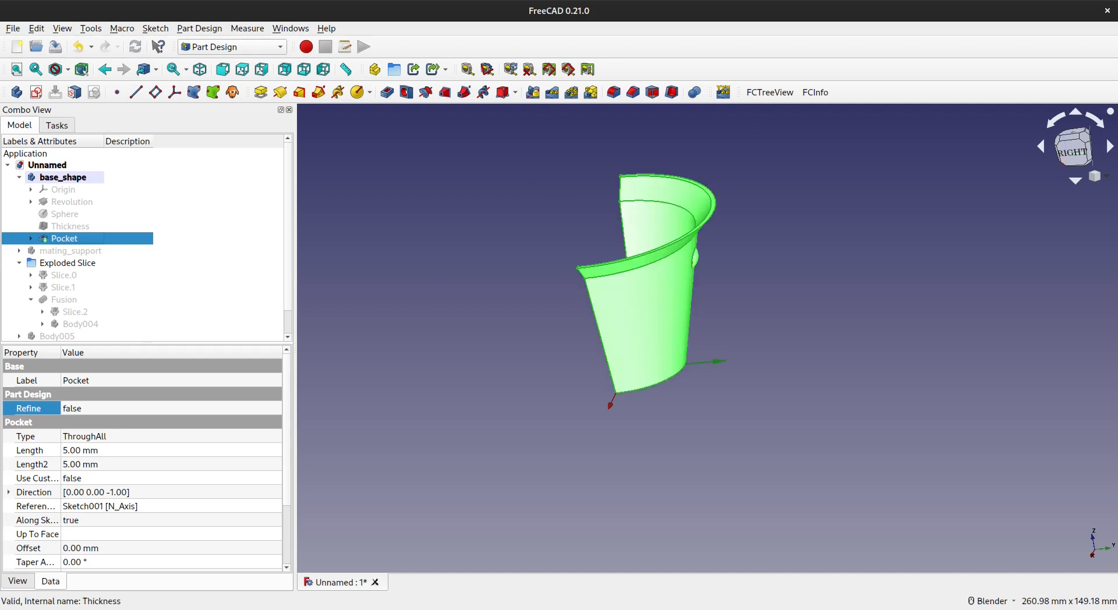
scroll(75, 260, "down", 1)
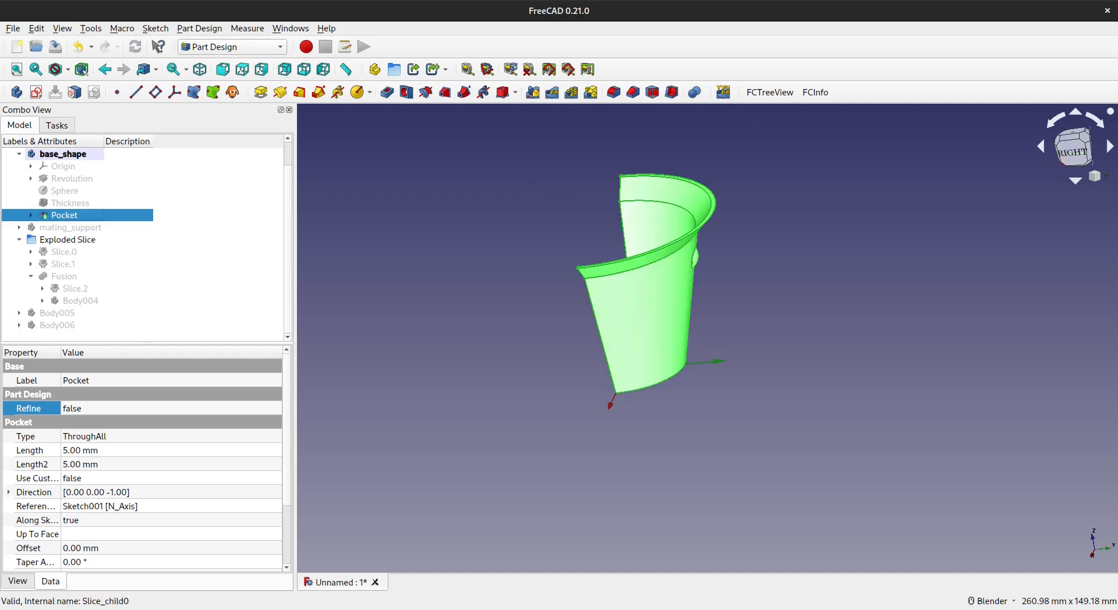
scroll(76, 233, "up", 1)
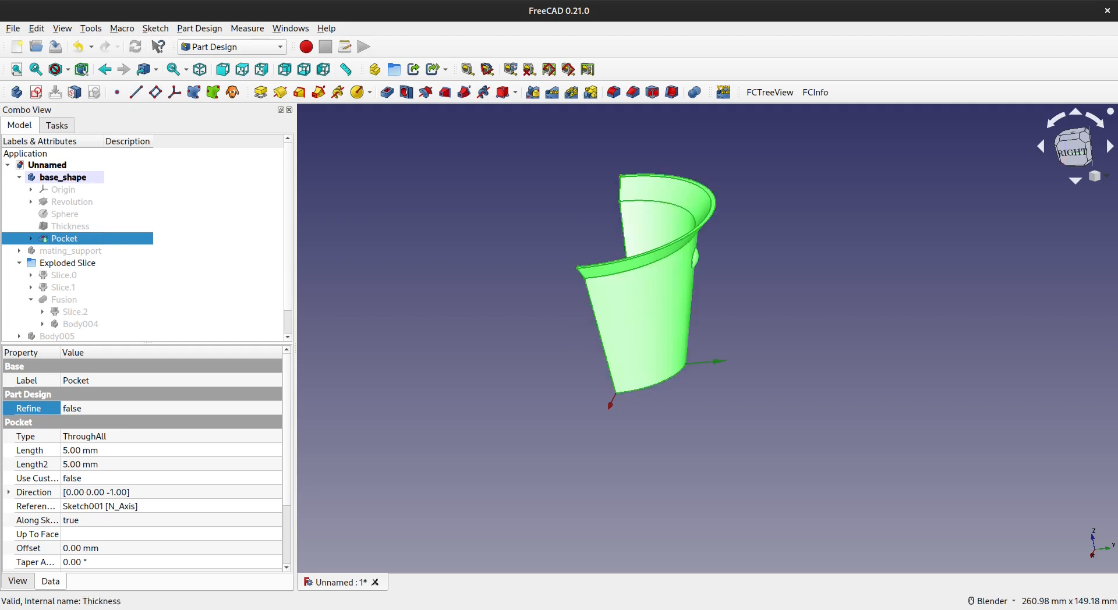
Step: Show Fusion in the Exploded Slice group, hide the base_shape body, and inspect the fused half cup inside and outside
left_click(19, 178)
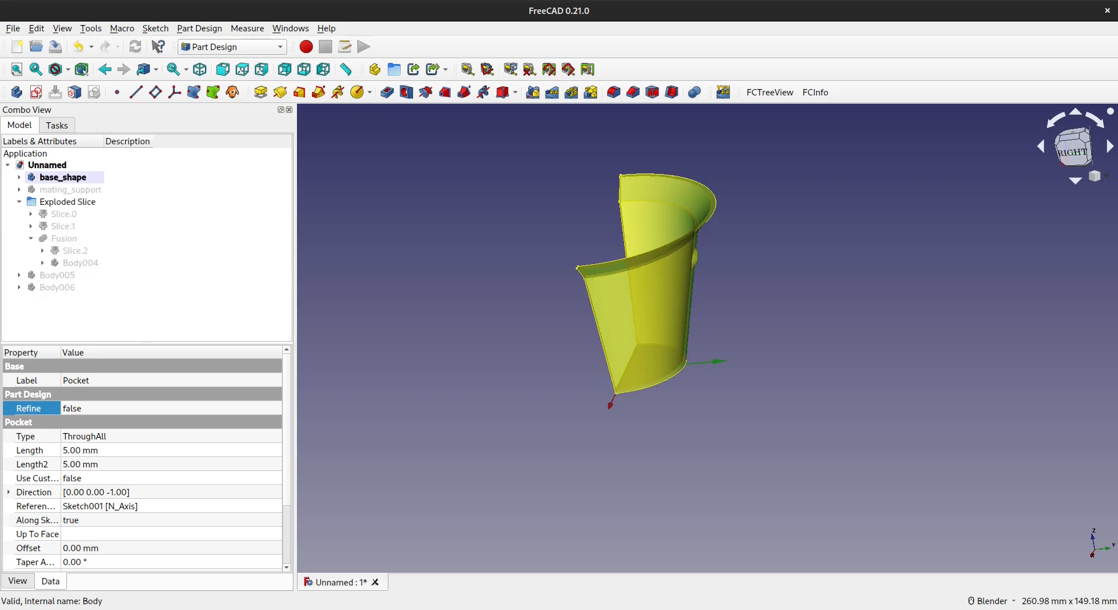
left_click(63, 178)
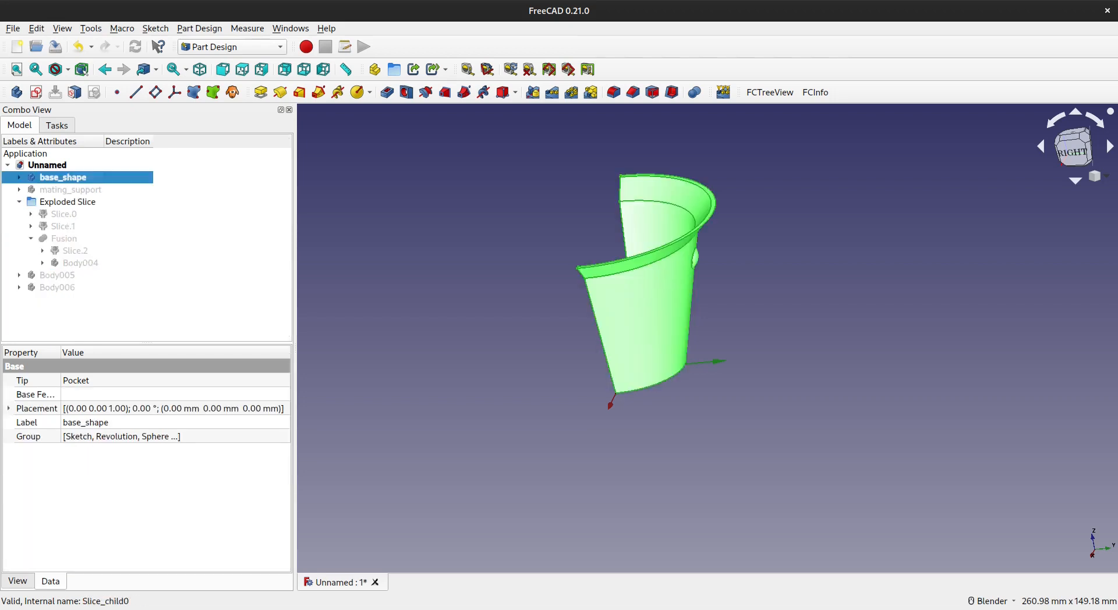
left_click(64, 238)
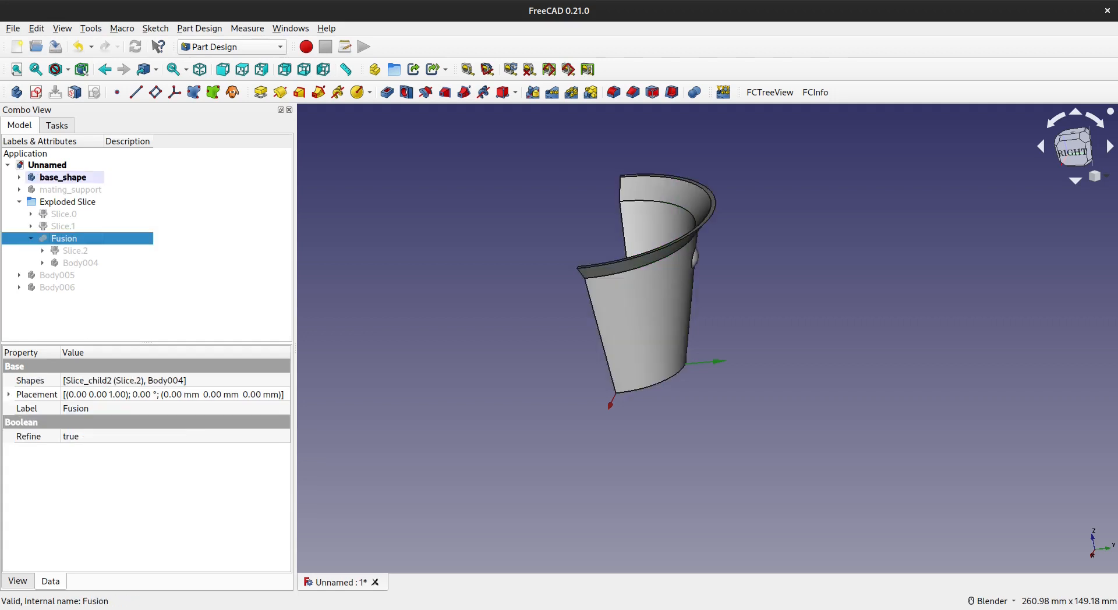
key("space")
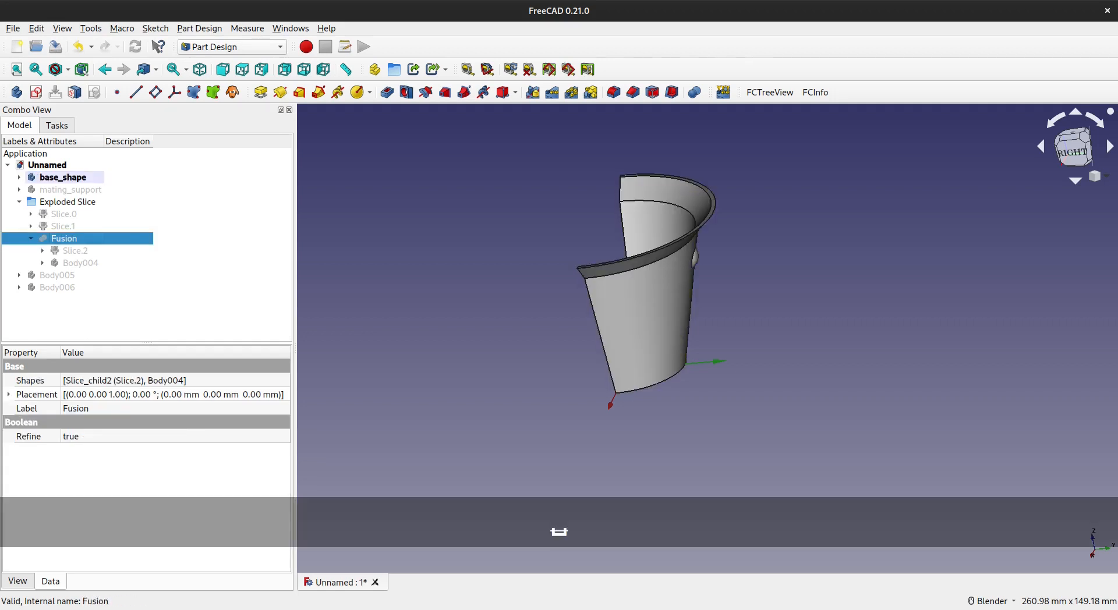
left_click(63, 178)
key("space")
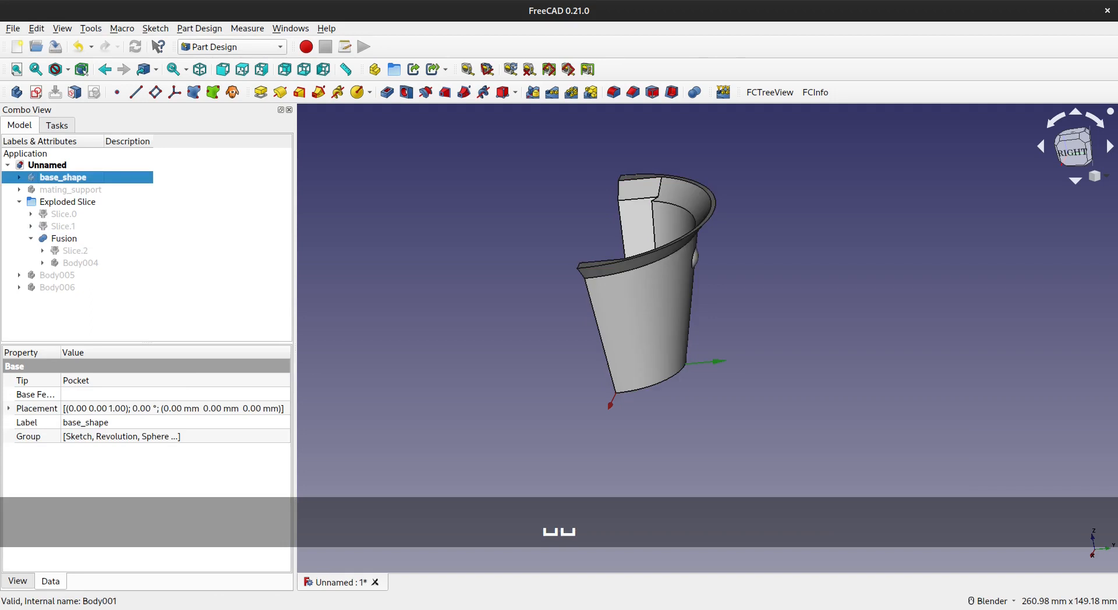
middle_click_drag(466, 279, 617, 262)
middle_click_drag(827, 280, 698, 292)
scroll(698, 291, "up", 4)
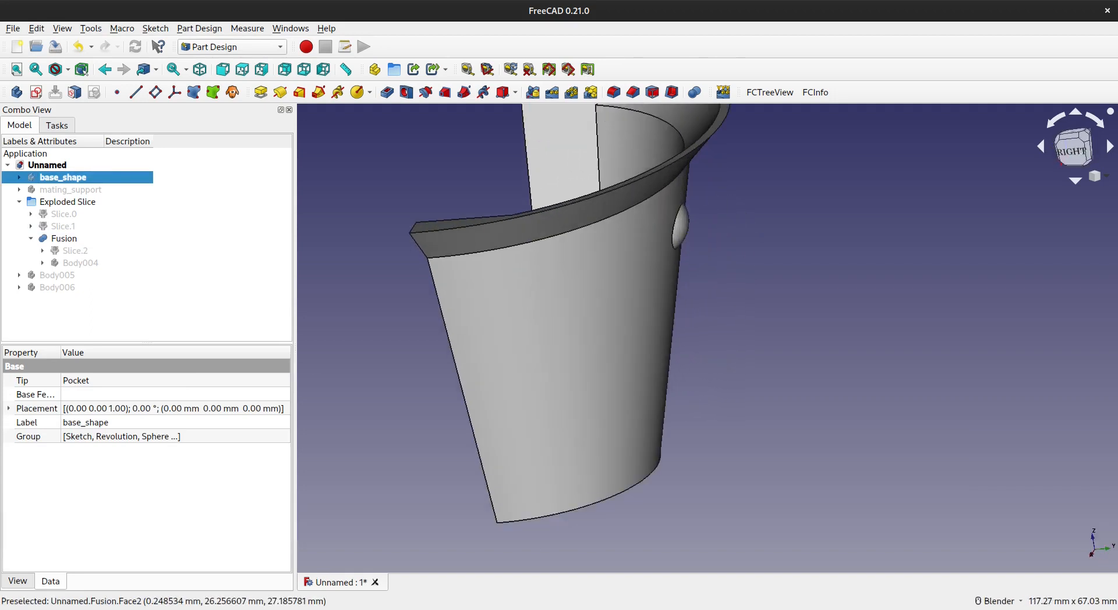
middle_click_drag(605, 285, 710, 335)
scroll(641, 301, "down", 4)
middle_click_drag(583, 308, 649, 326)
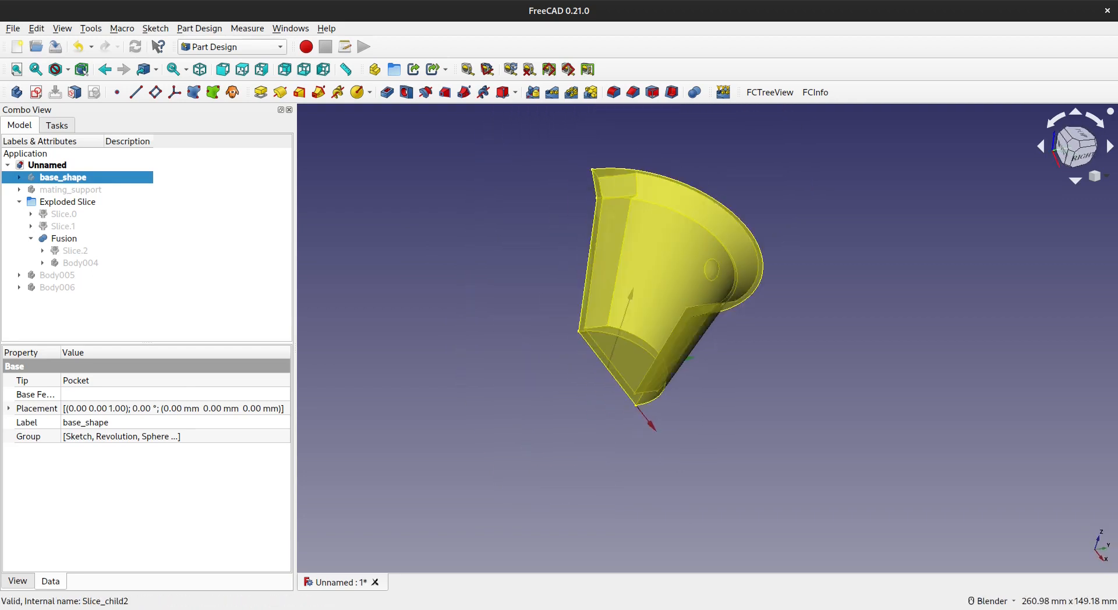
Step: Hide Fusion, show Body005, and inspect its cut face, rim and inner wall
left_click(63, 239)
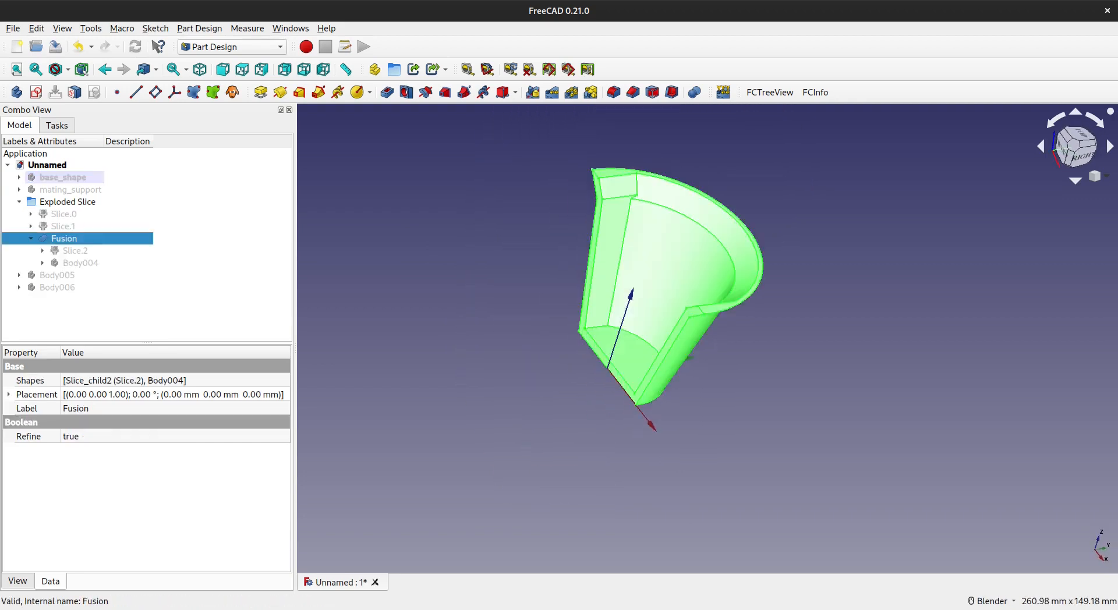
key("space")
left_click(19, 202)
left_click(56, 215)
key("space")
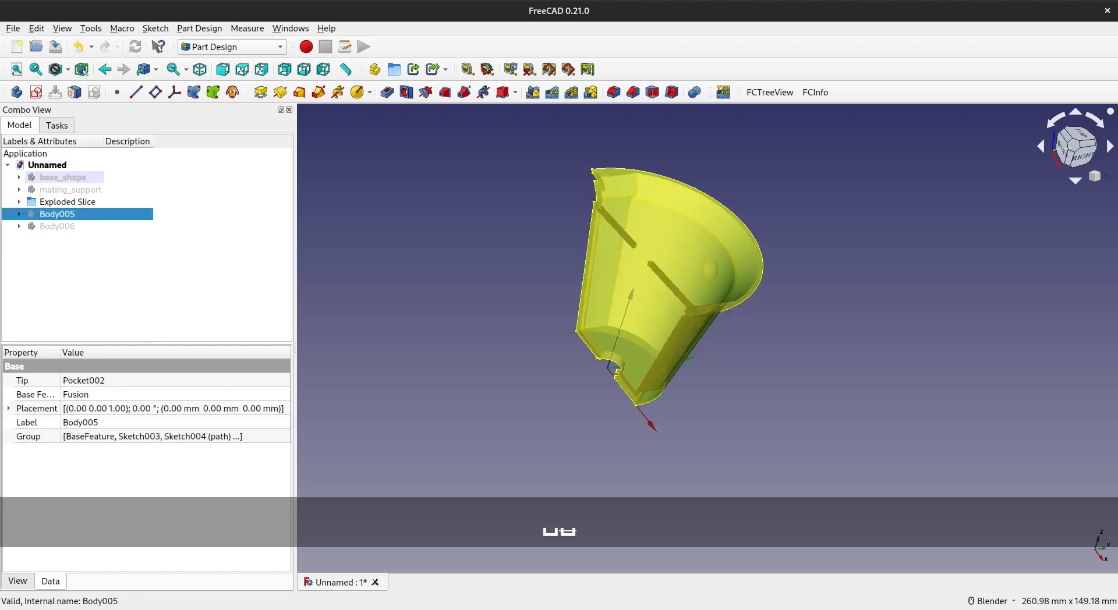
left_click(501, 315)
middle_click_drag(586, 306, 645, 239)
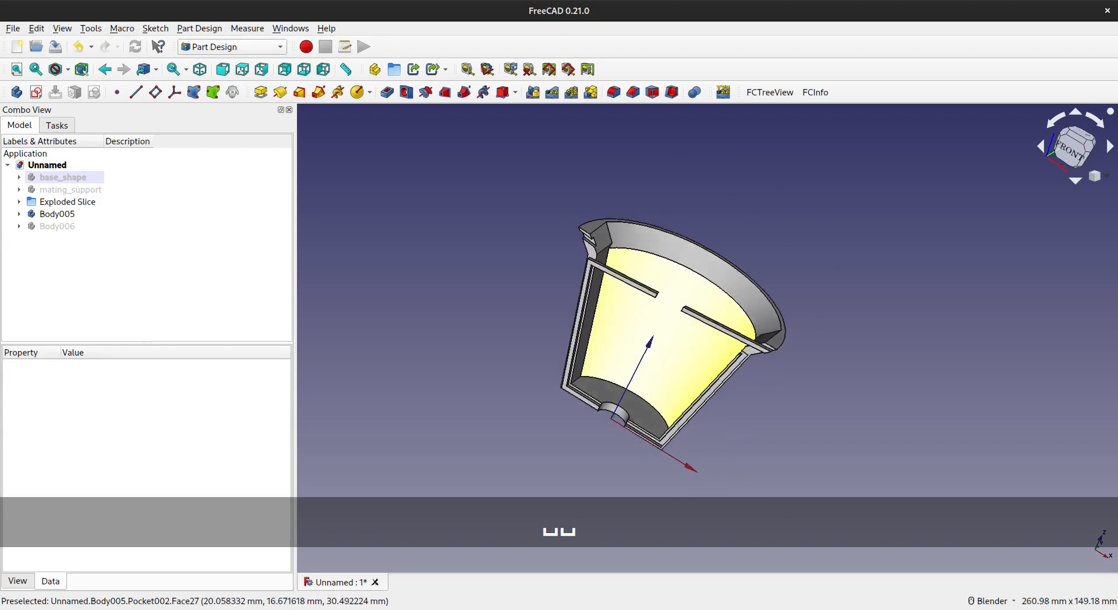
middle_click_drag(727, 349, 714, 344)
middle_click_drag(713, 343, 620, 292, "shift")
scroll(619, 290, "up", 2)
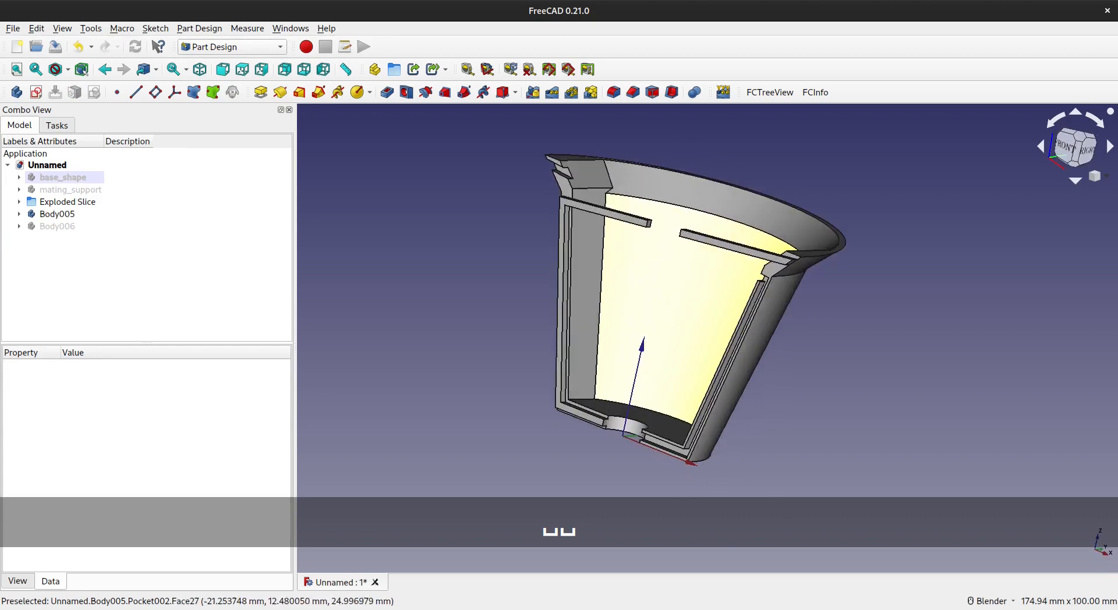
middle_click_drag(660, 328, 721, 328)
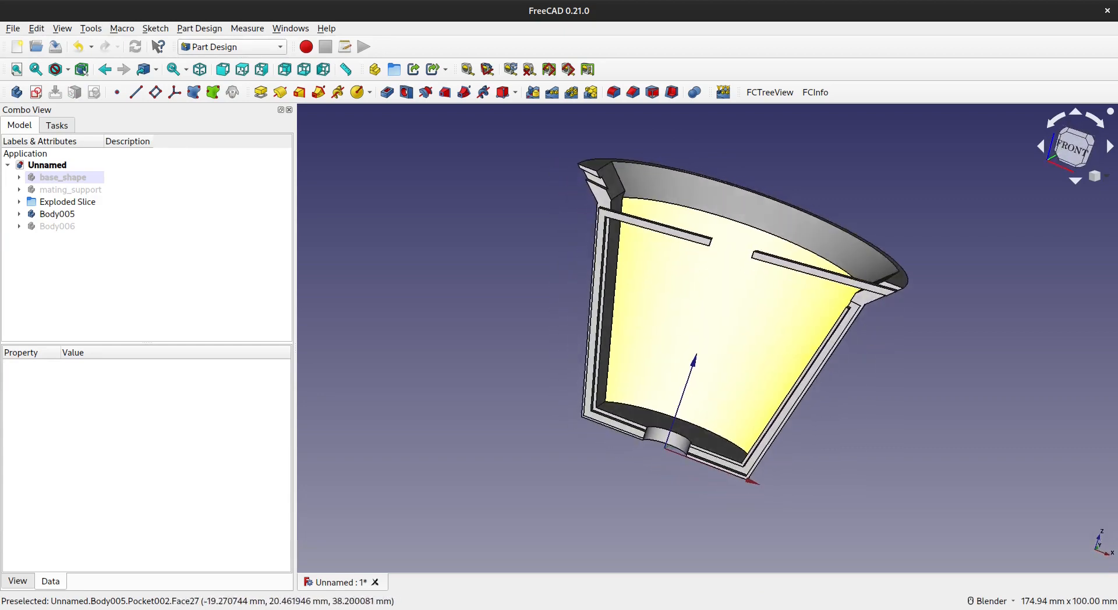
middle_click_drag(664, 217, 651, 237, "shift")
Step: Show Body005's BaseFeature and AdditivePipe in turn, and examine how the pipe follows the cup's cut face near the rim
left_click(19, 214)
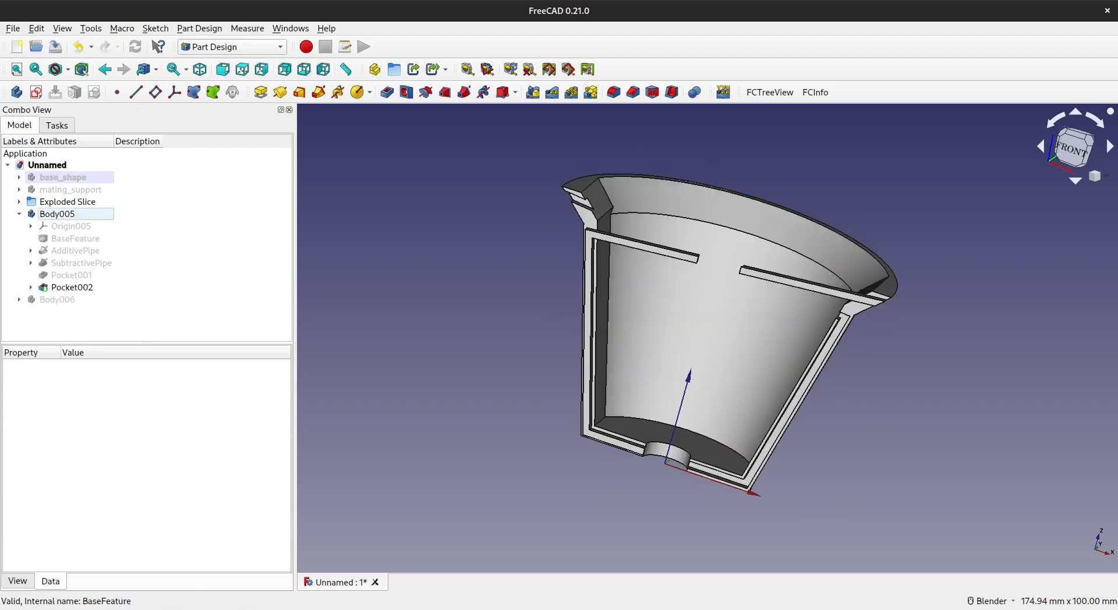
left_click(76, 239)
key("space")
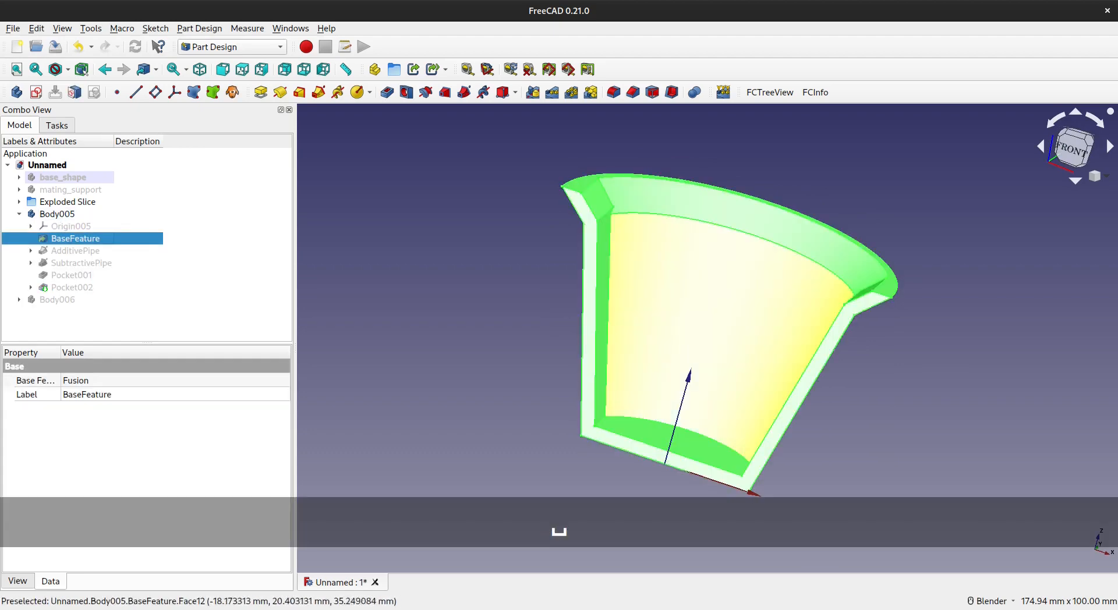
left_click(76, 251)
key("space")
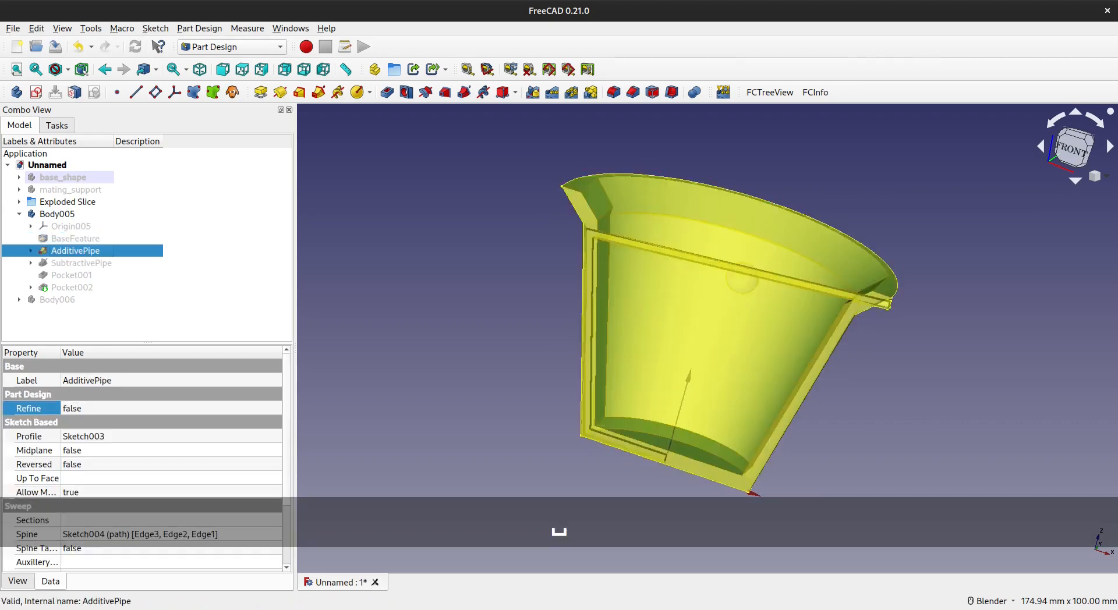
left_click(31, 251)
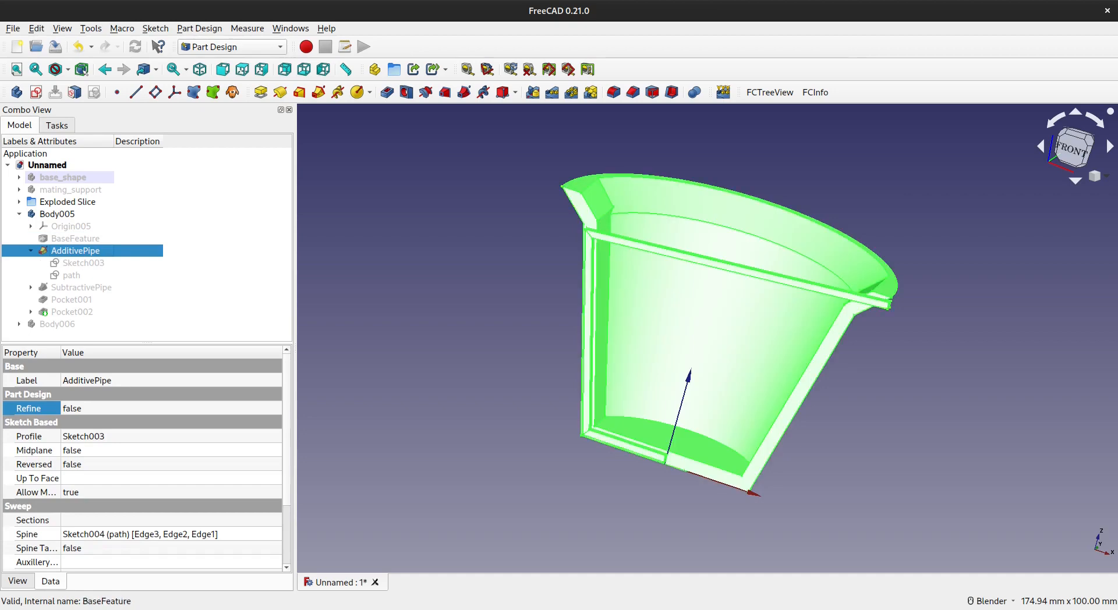
middle_click_drag(686, 333, 657, 319)
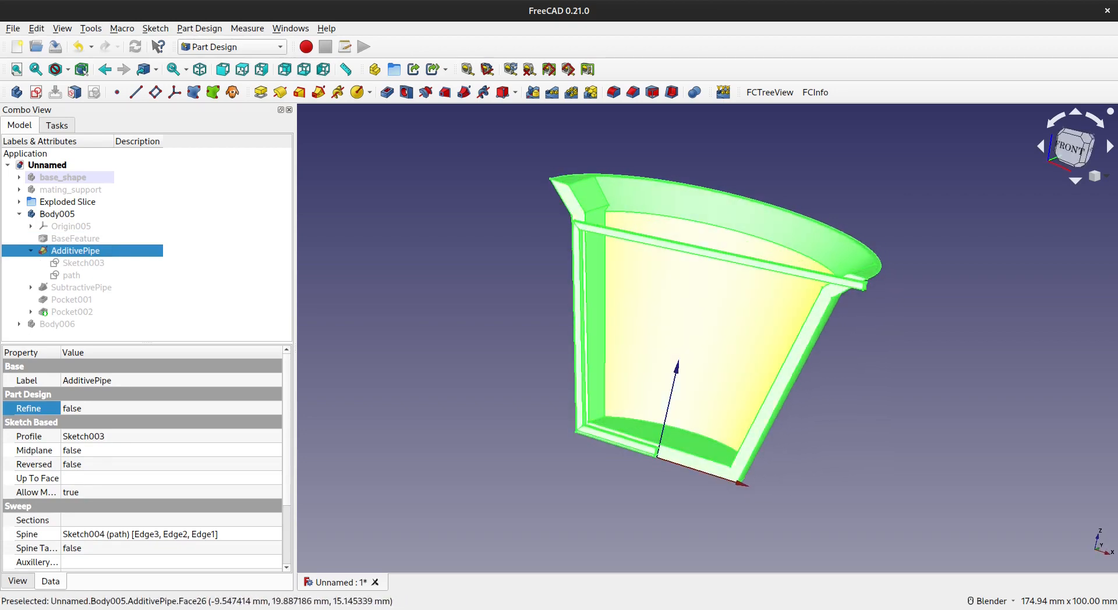
middle_click_drag(677, 377, 792, 364, "shift")
middle_click_drag(792, 364, 814, 354)
scroll(713, 200, "up", 3)
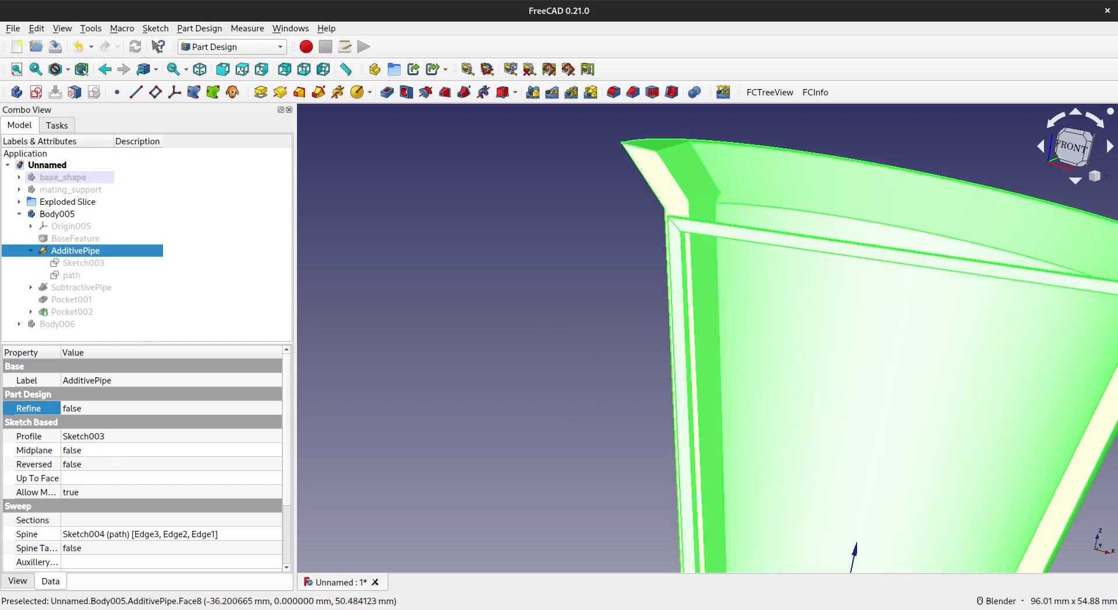
middle_click_drag(711, 297, 576, 234, "shift")
scroll(574, 230, "down", 2)
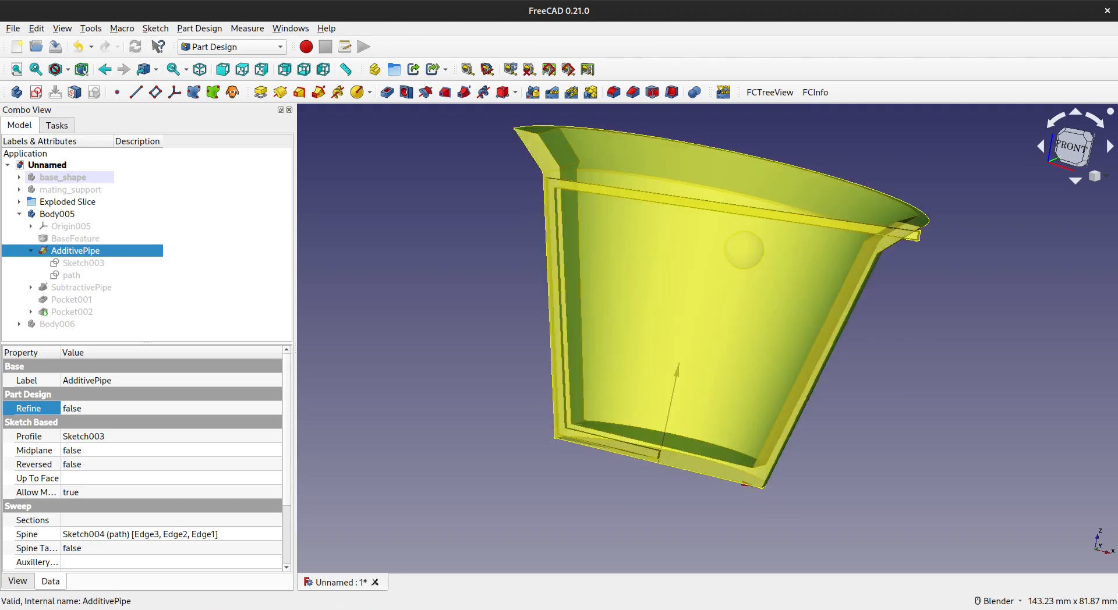
double_click(75, 251)
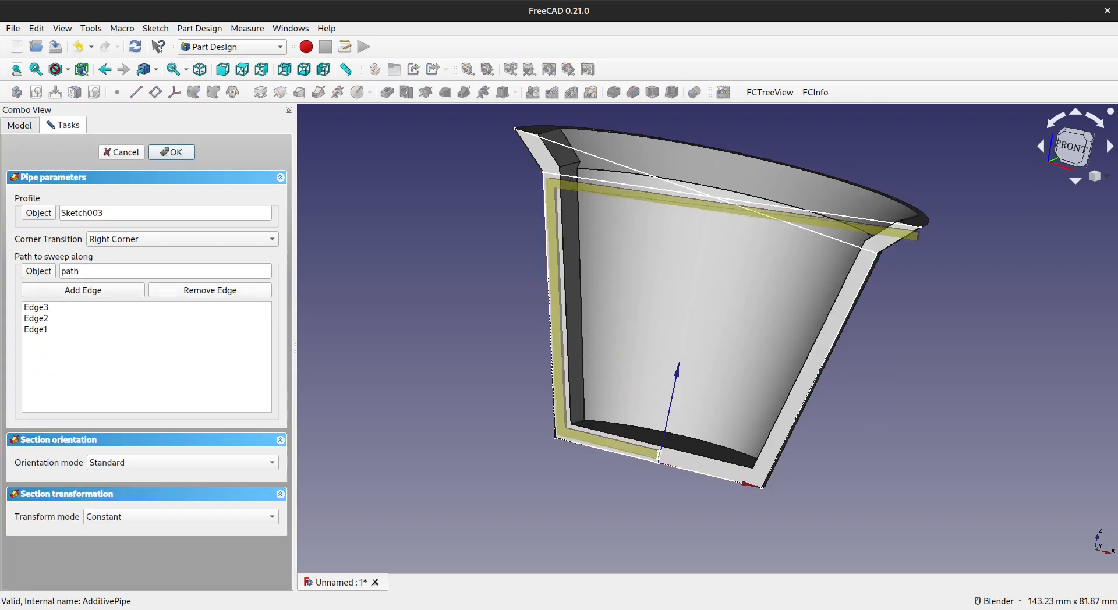
left_click(209, 290)
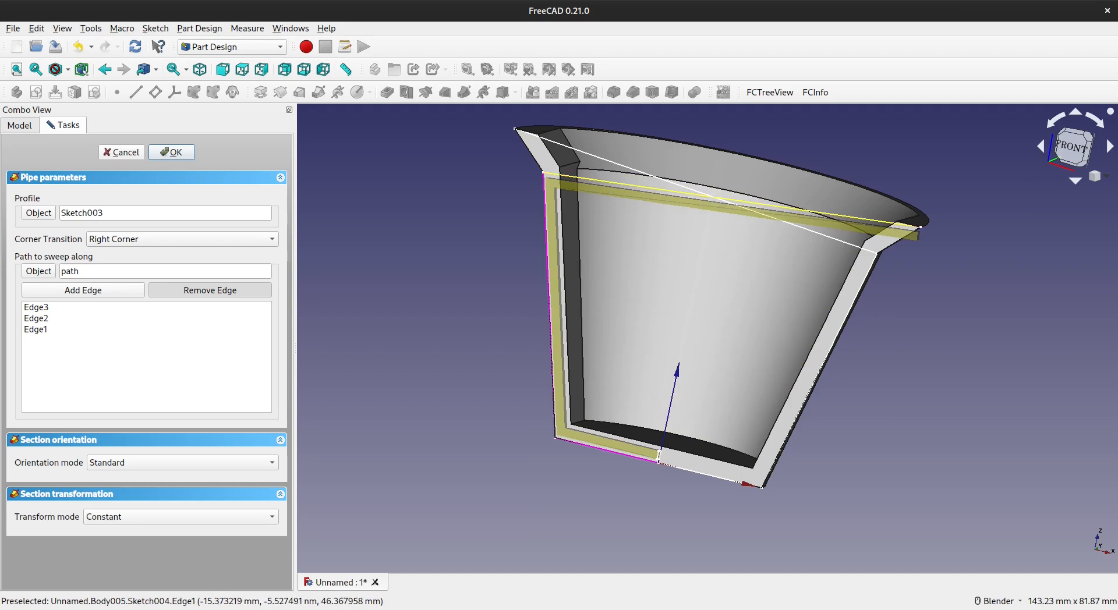
left_click(624, 184)
left_click(209, 290)
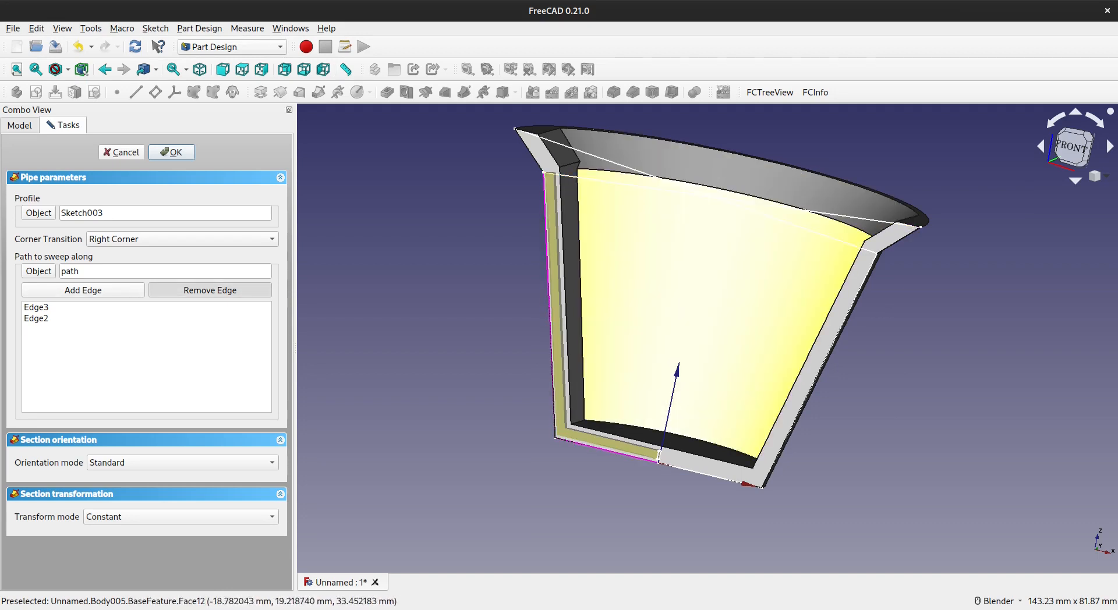
key("Escape")
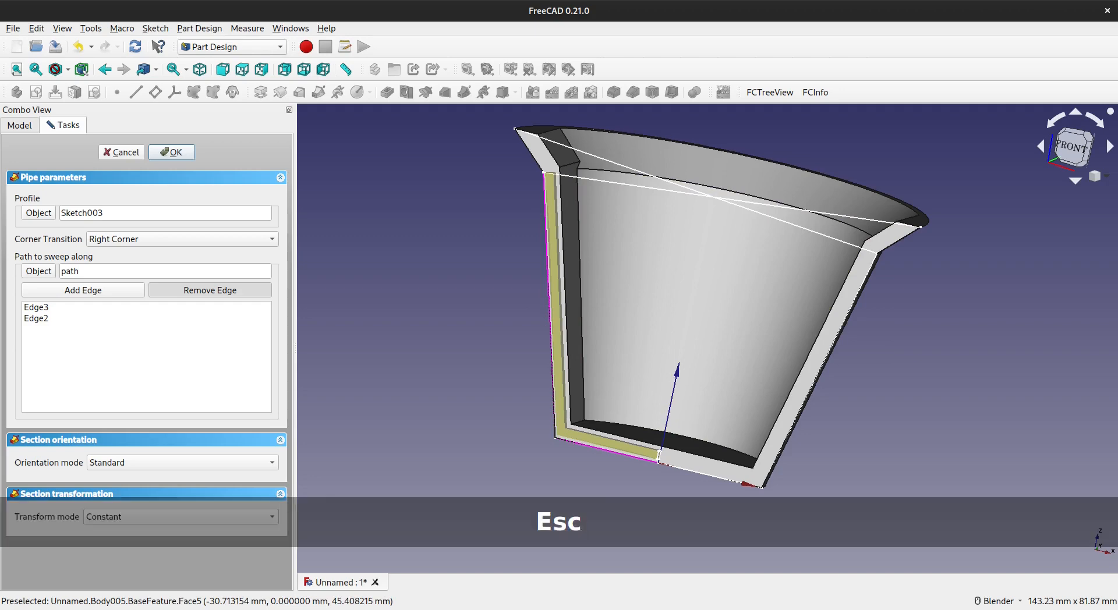
double_click(75, 250)
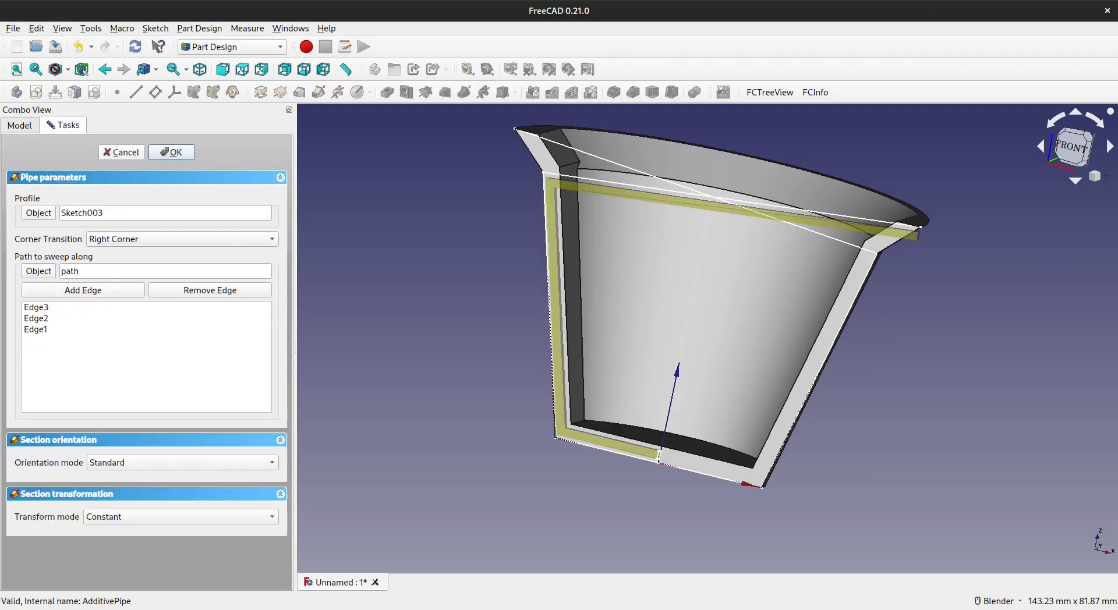
key("Escape")
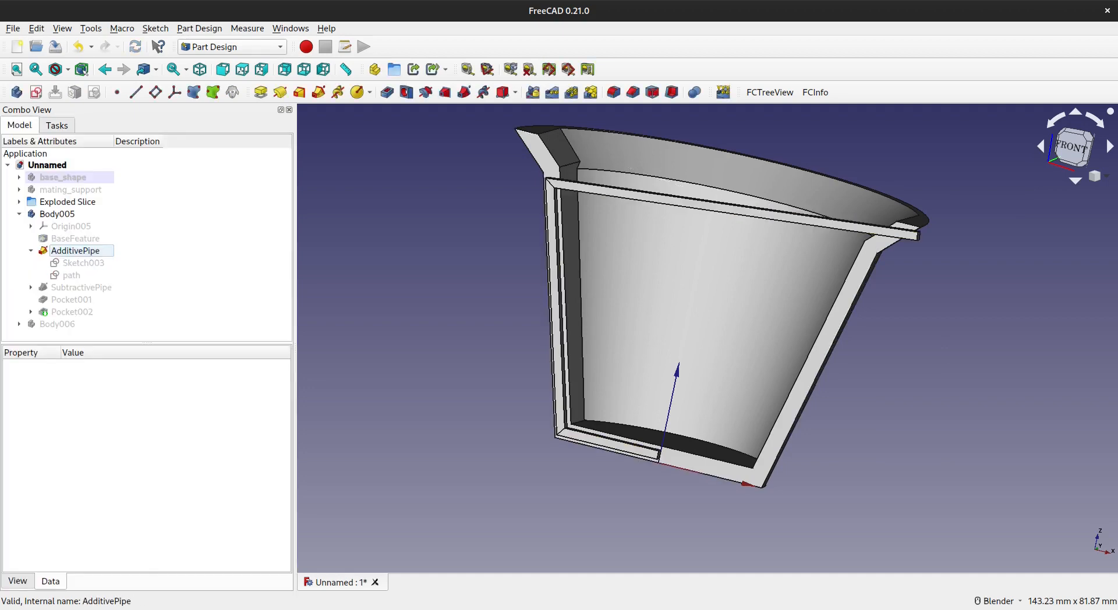
Step: Remove Edge3, Edge2 and Edge1 from the sweep path of Body005's AdditivePipe
double_click(75, 251)
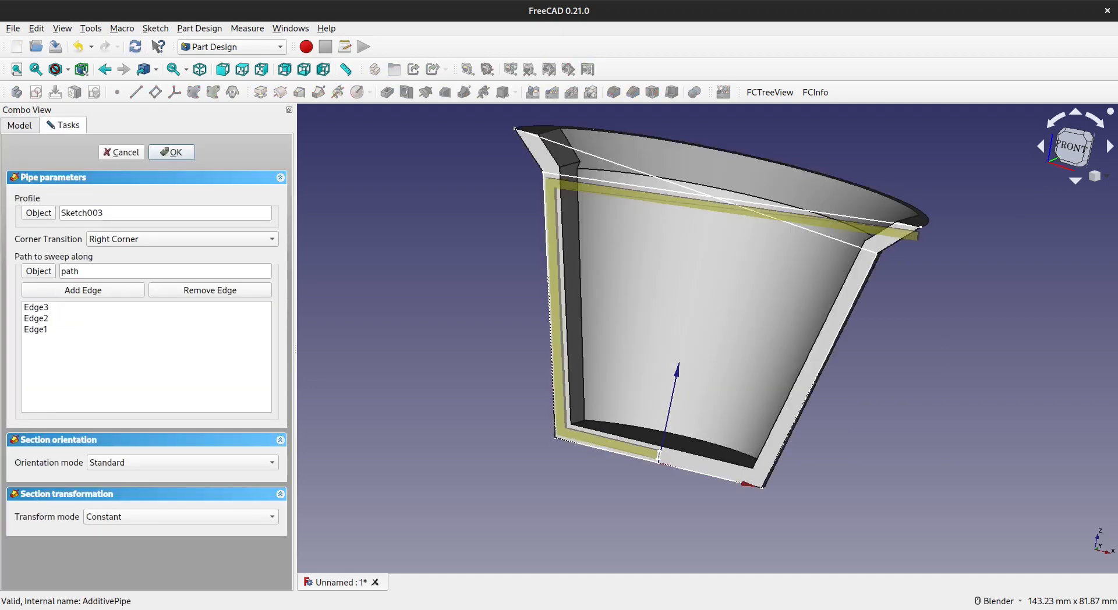
left_click(36, 307)
key("Delete")
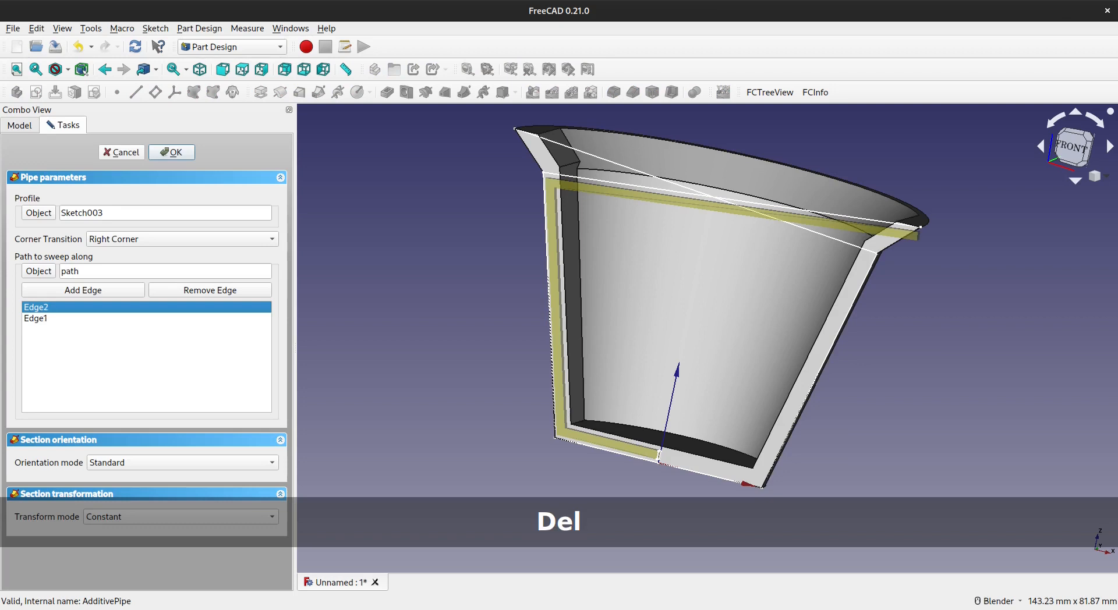
key("Delete")
key("Delete")
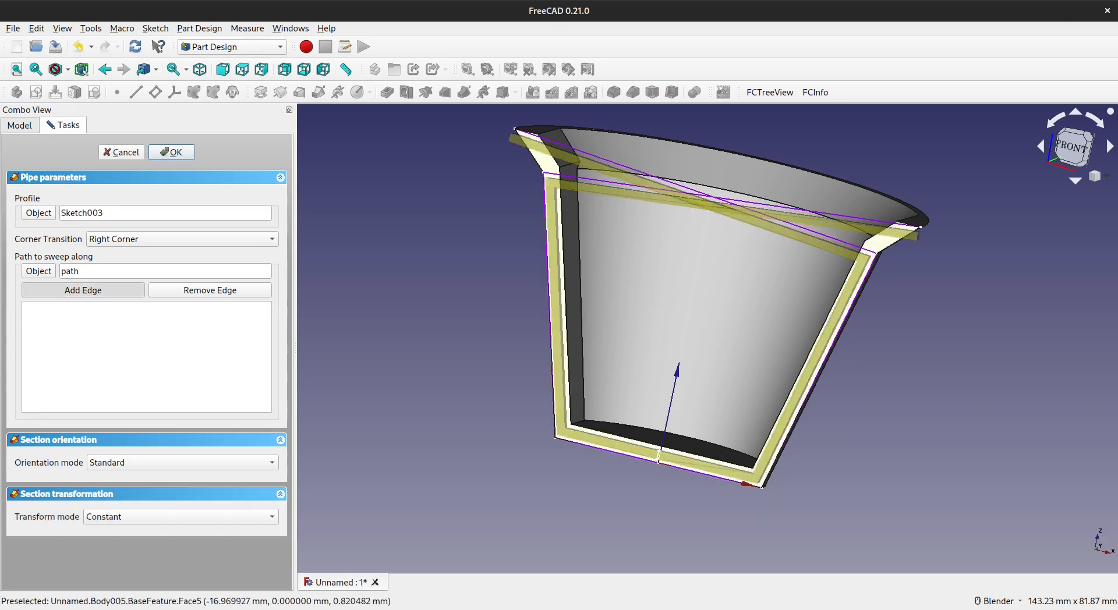
Step: Add the path sketch's Edge3 along the cup's bottom to the AdditivePipe's sweep path
scroll(611, 453, "up", 2)
scroll(614, 459, "up", 2)
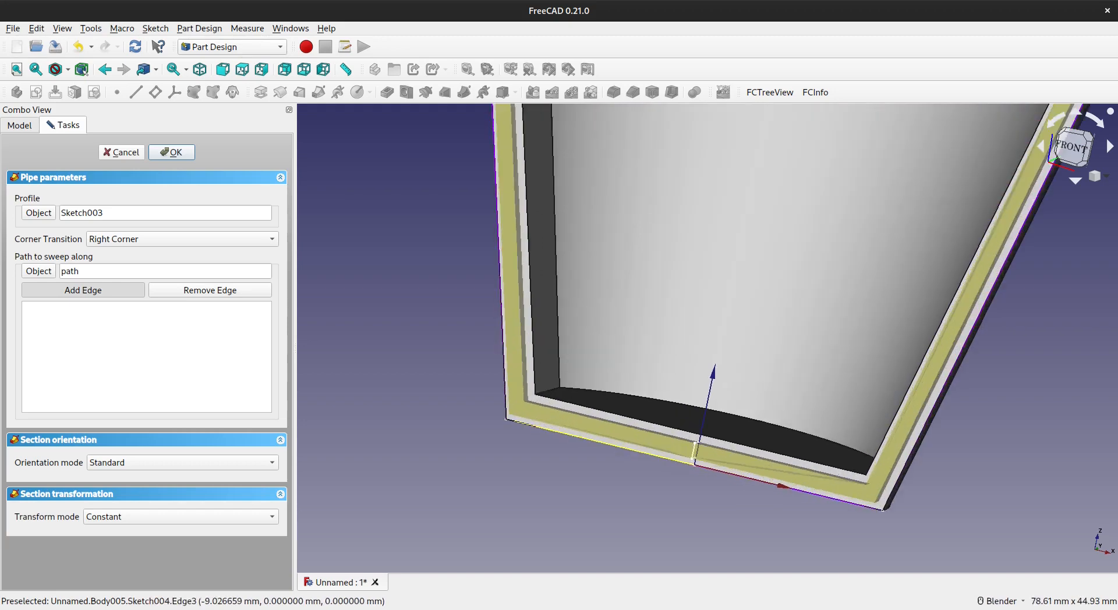
left_click(609, 445)
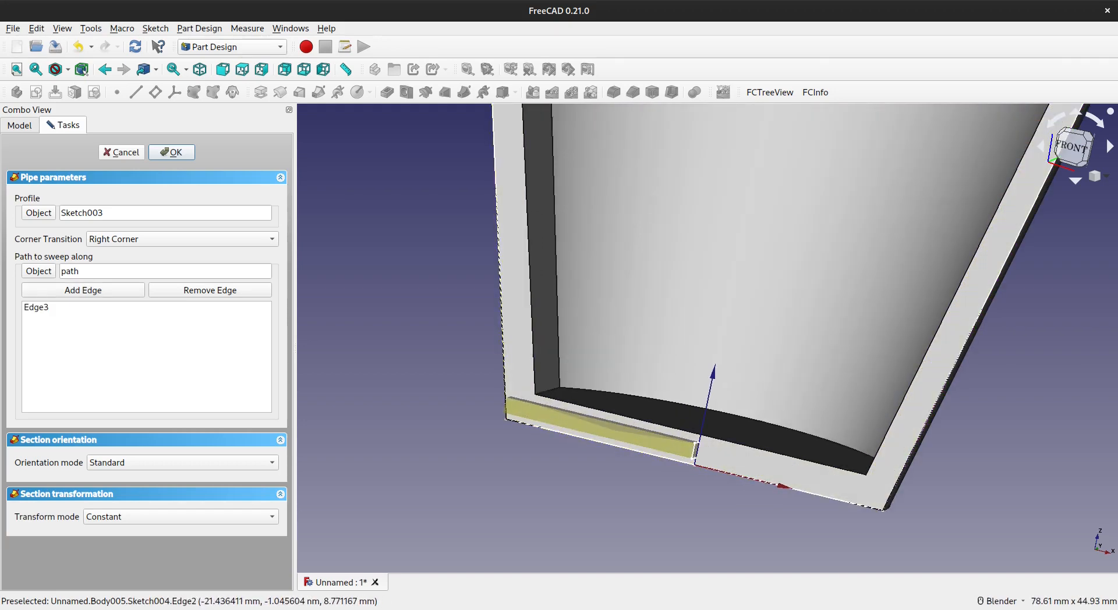
scroll(415, 358, "down", 1)
Step: Hide the BaseFeature, add the path sketch's slanted side line Edge2 to the AdditivePipe's sweep path, and accept the pipe parameters
left_click(171, 152)
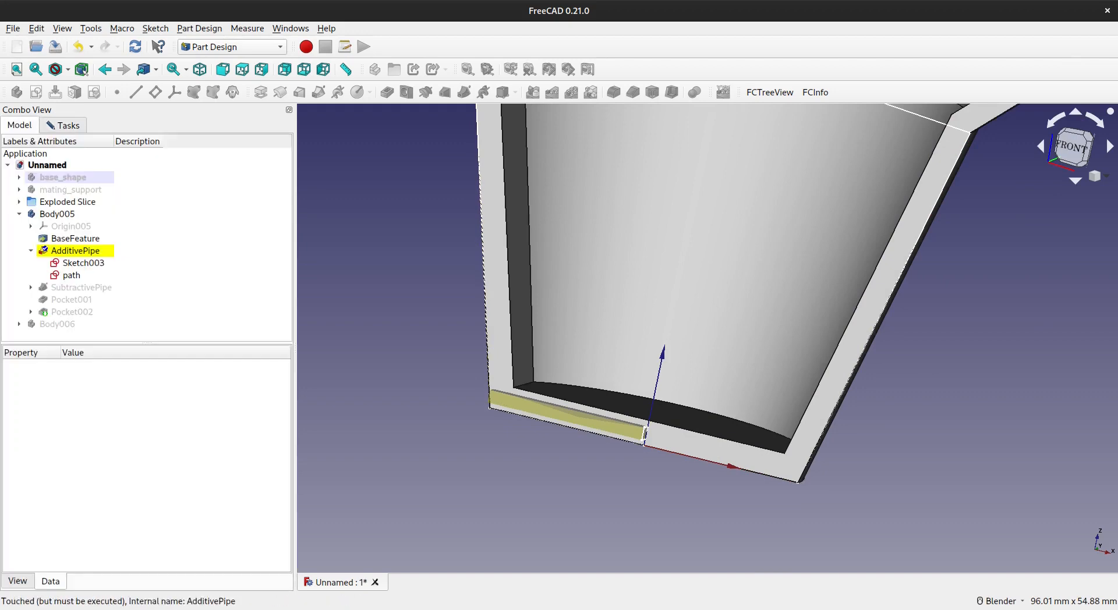
left_click(75, 238)
key("space")
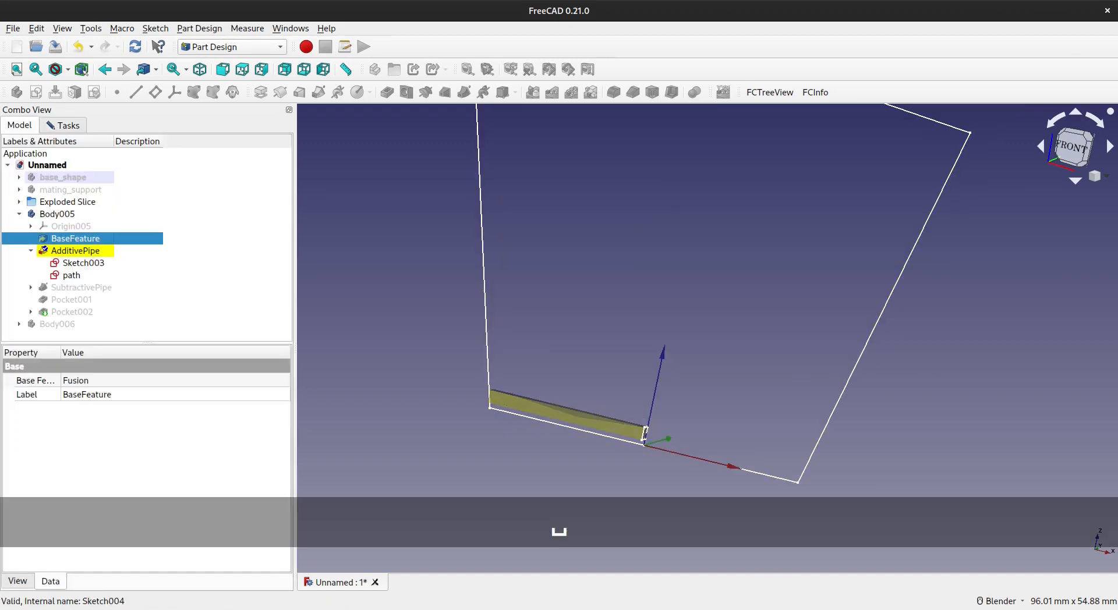
left_click(64, 125)
left_click(83, 290)
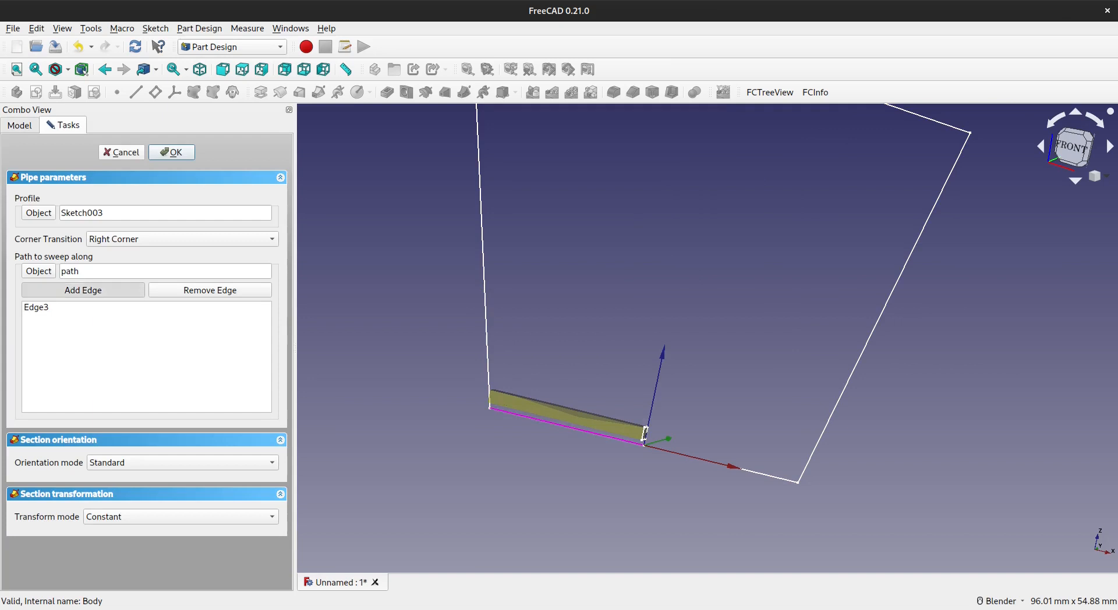
left_click(485, 305)
scroll(486, 305, "down", 4)
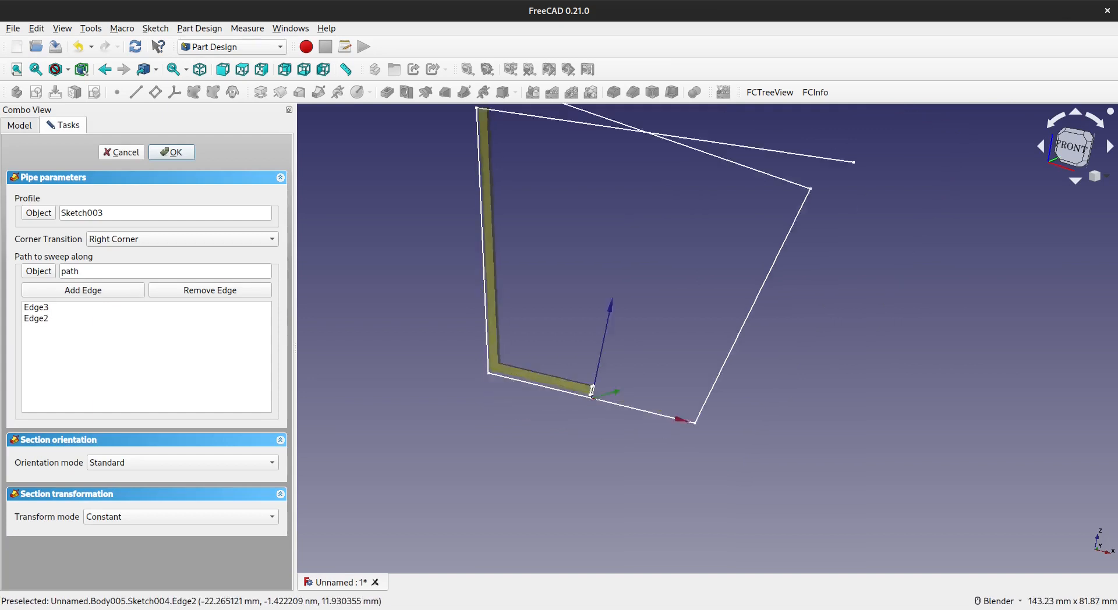
middle_click_drag(485, 295, 488, 414, "shift")
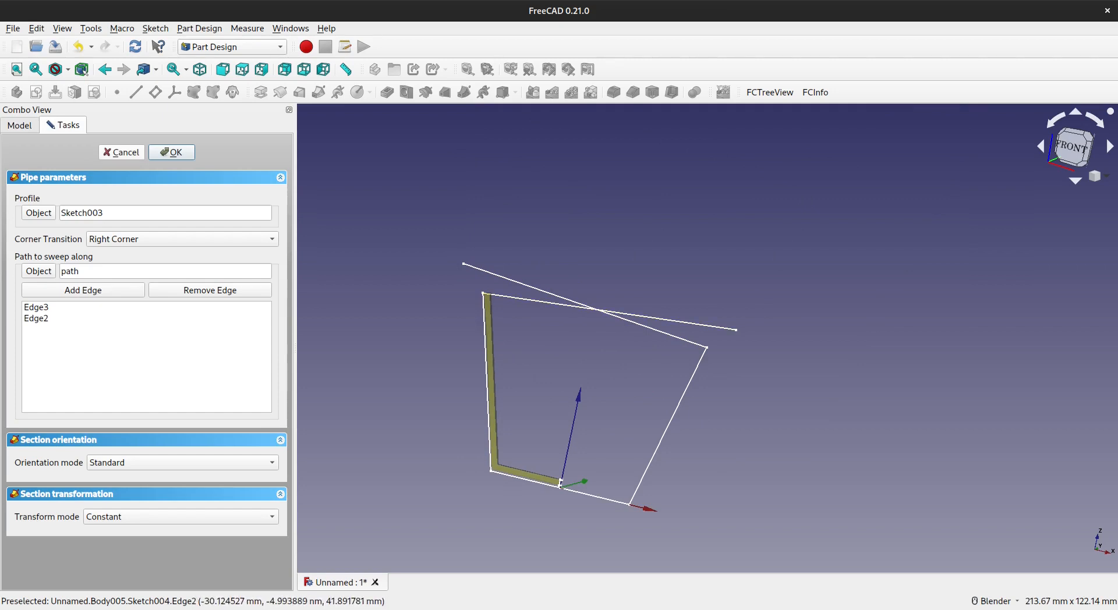
left_click(172, 152)
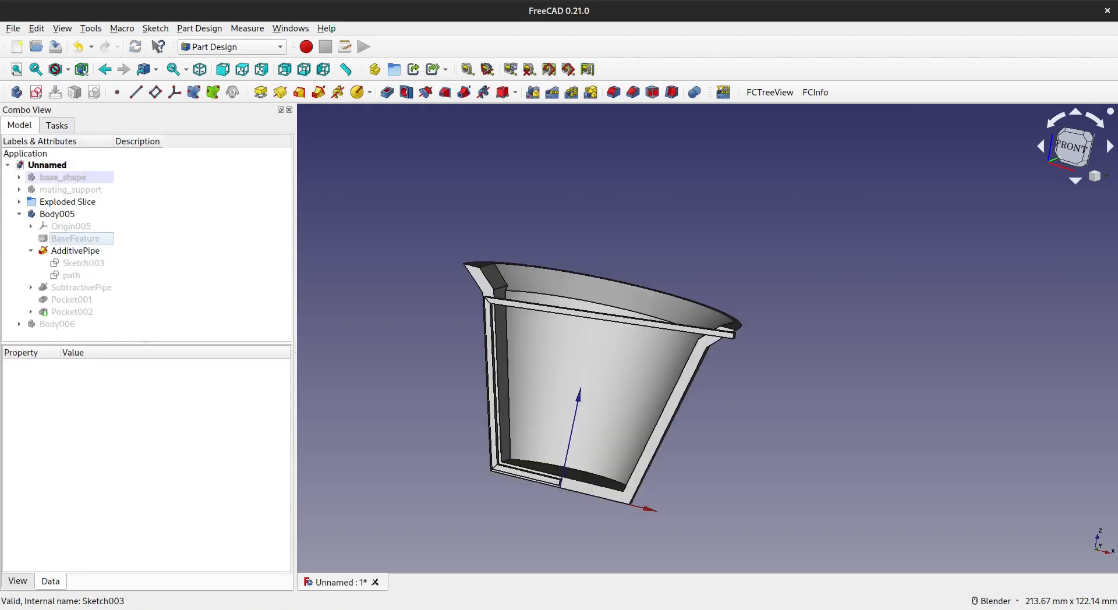
Step: Edit the AdditivePipe's path sketch and delete the coincidence holding the crossed line Edge1 to the wrong rim corner
left_click(75, 251)
double_click(72, 275)
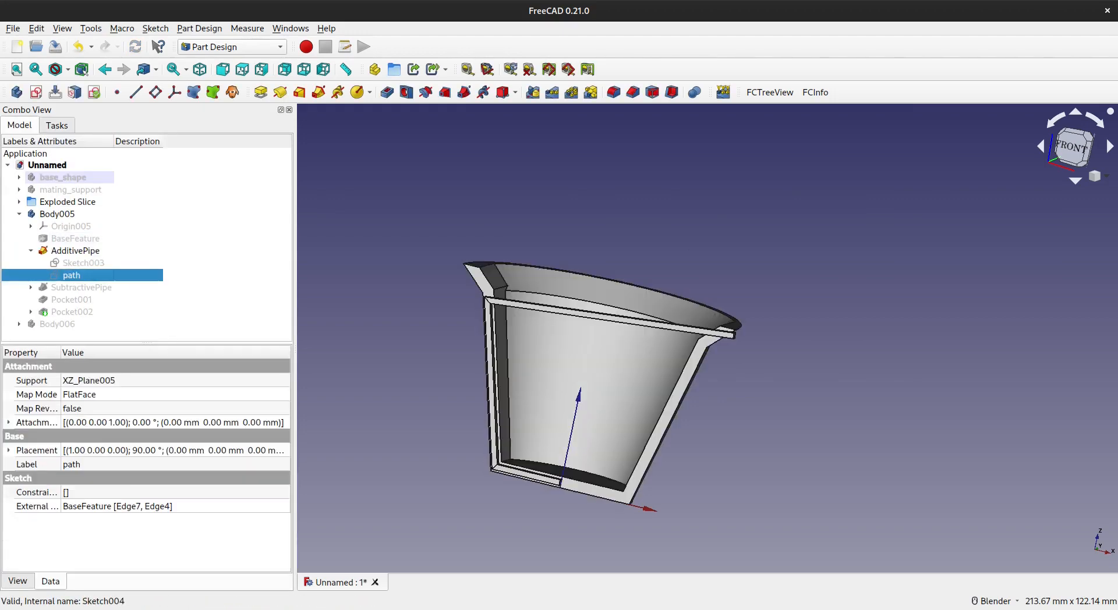
scroll(559, 349, "up", 2)
middle_click_drag(557, 357, 557, 268, "shift")
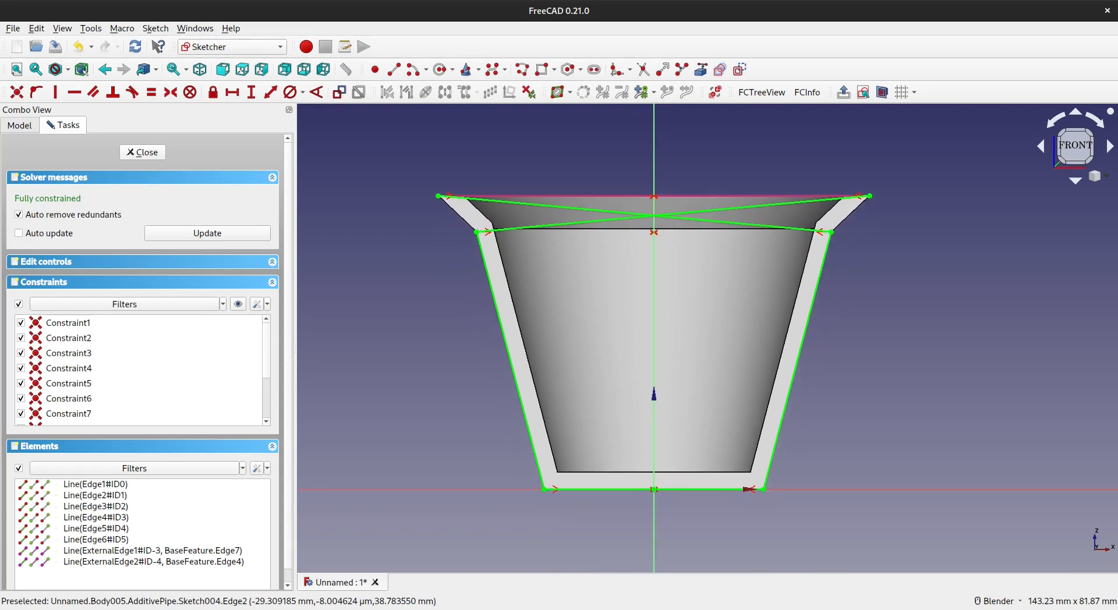
scroll(557, 267, "down", 1)
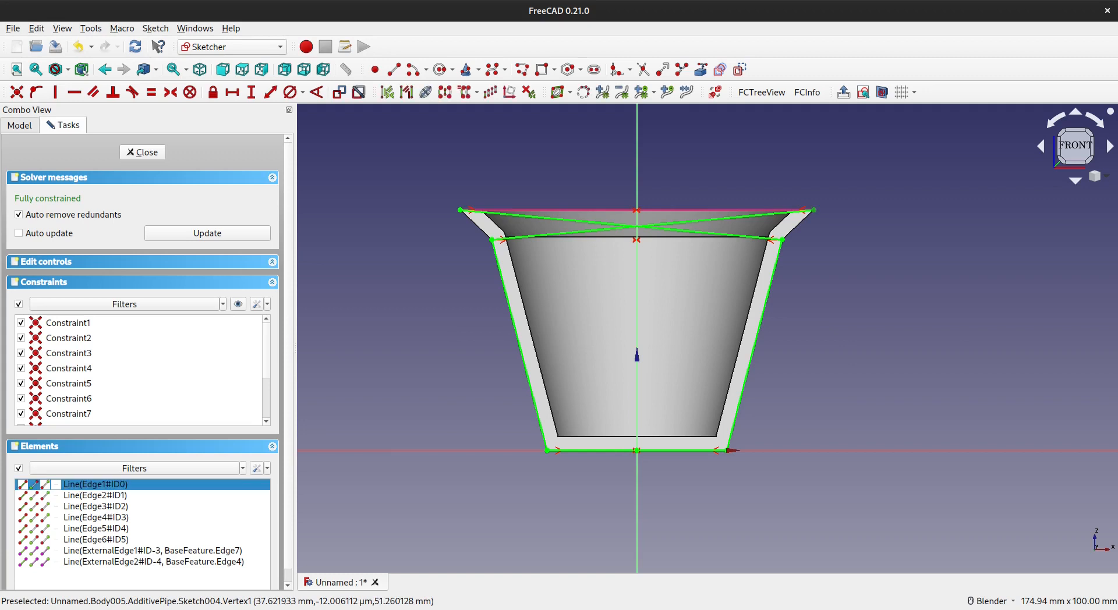
key("Delete")
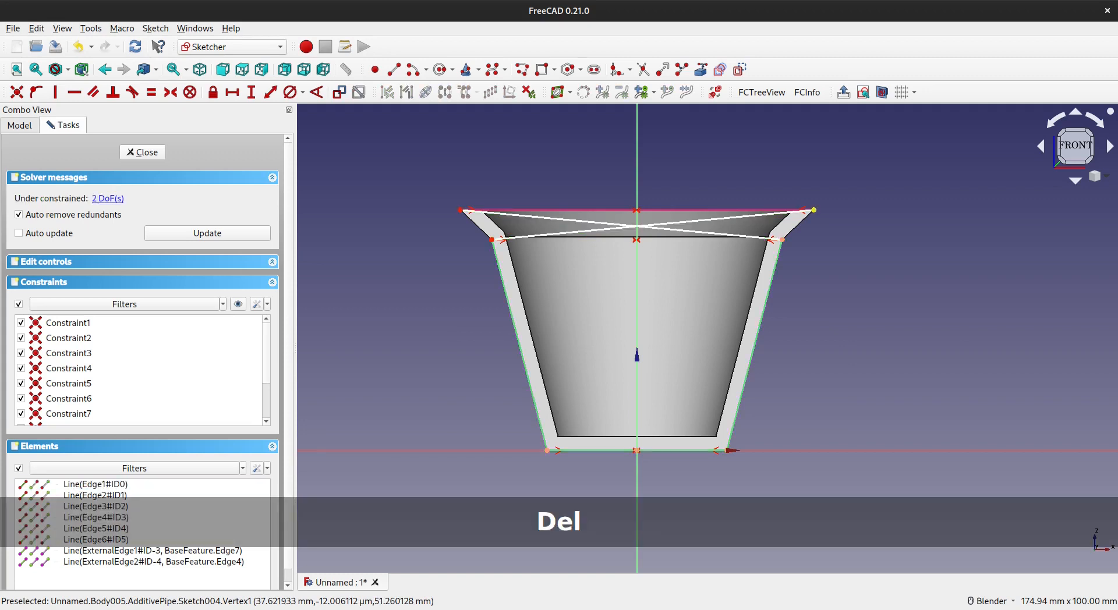
Step: Move the freed line end to the rim corner on its own side, make it coincident with the external rim line's end, and close the sketch
left_click_drag(813, 209, 432, 206)
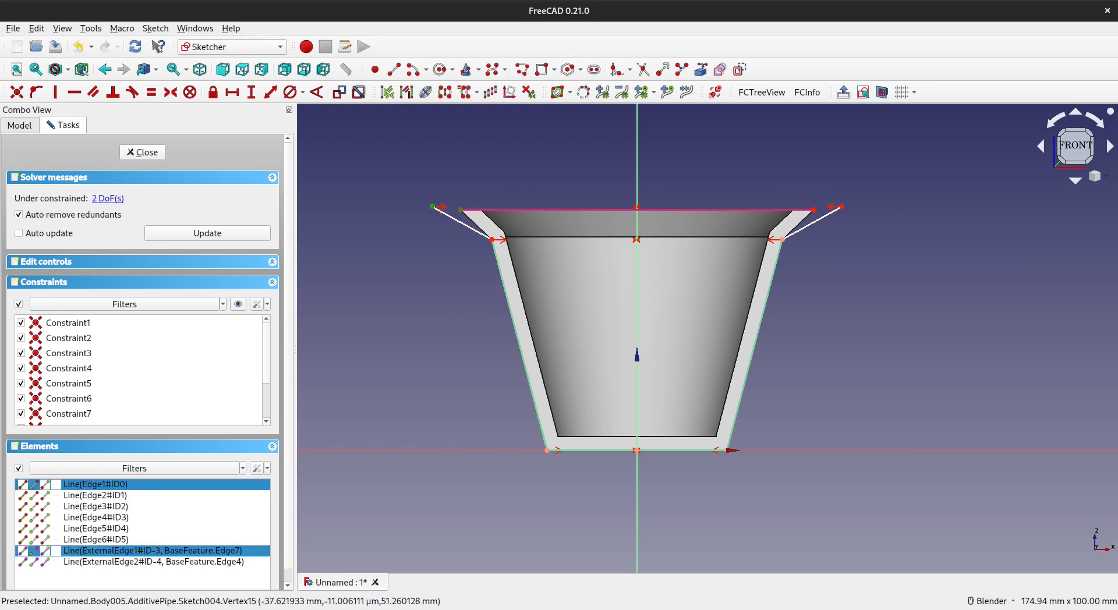
key("c")
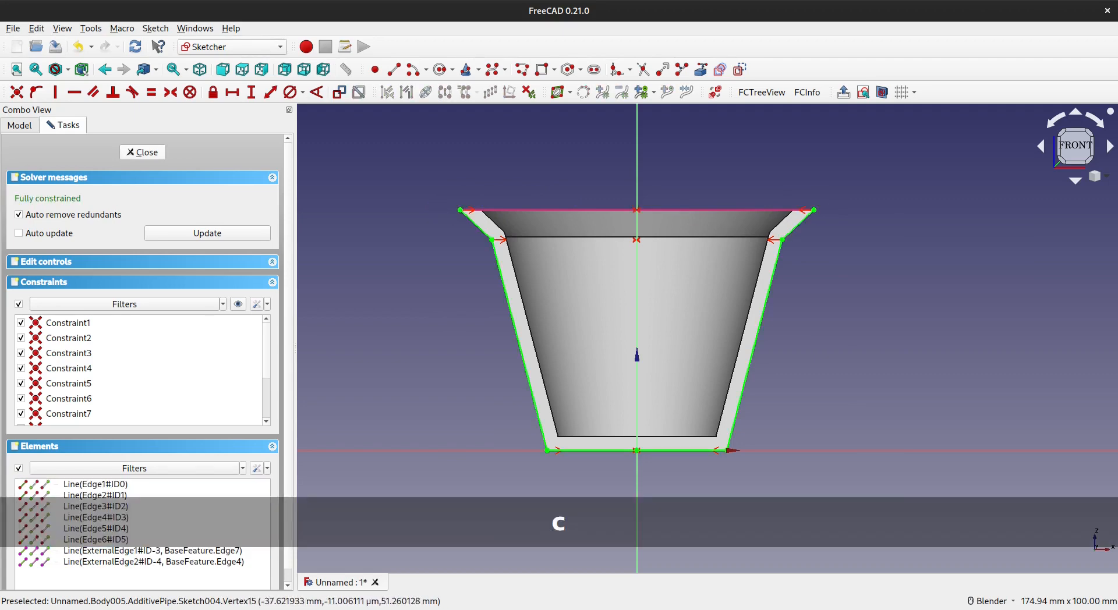
left_click(143, 152)
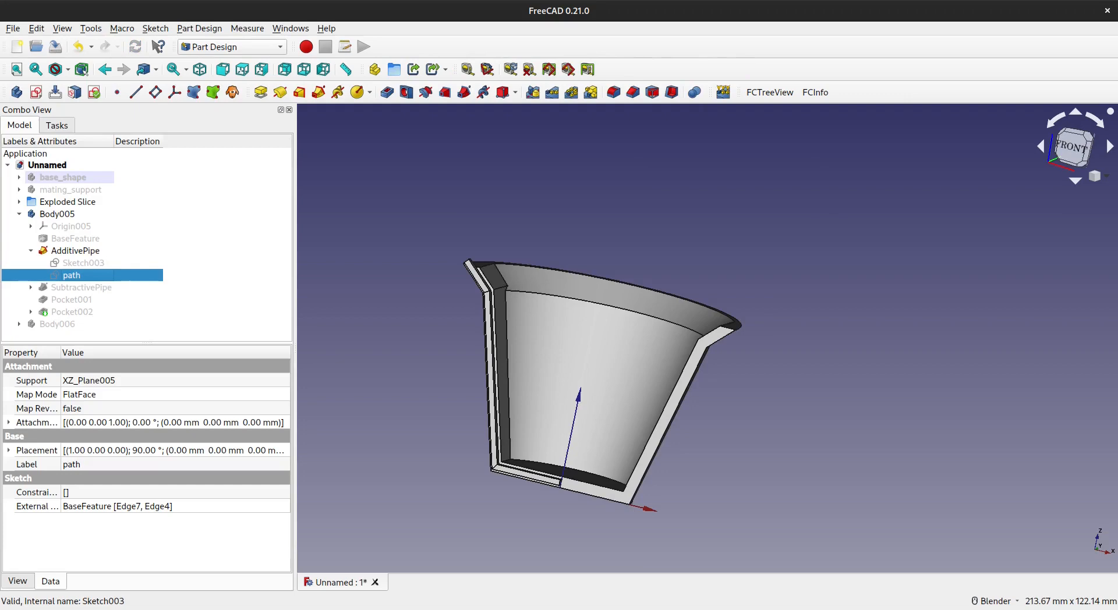
Step: Inspect the AdditivePipe's lip at the rim, then show the SubtractivePipe and check its groove along the opposite cut edge
scroll(470, 269, "up", 4)
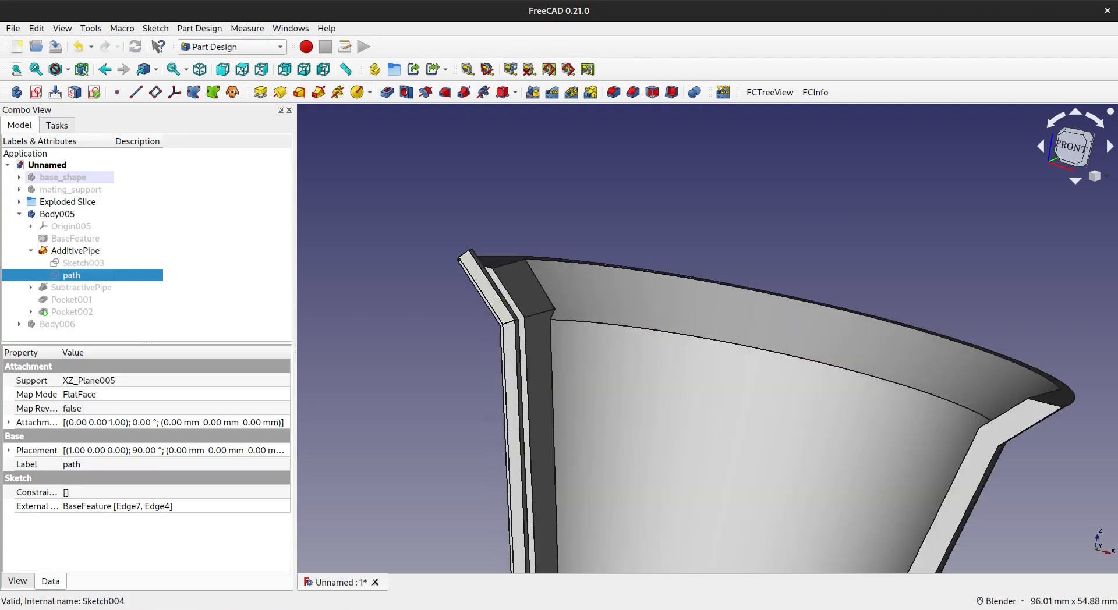
left_click(75, 251)
left_click(31, 251)
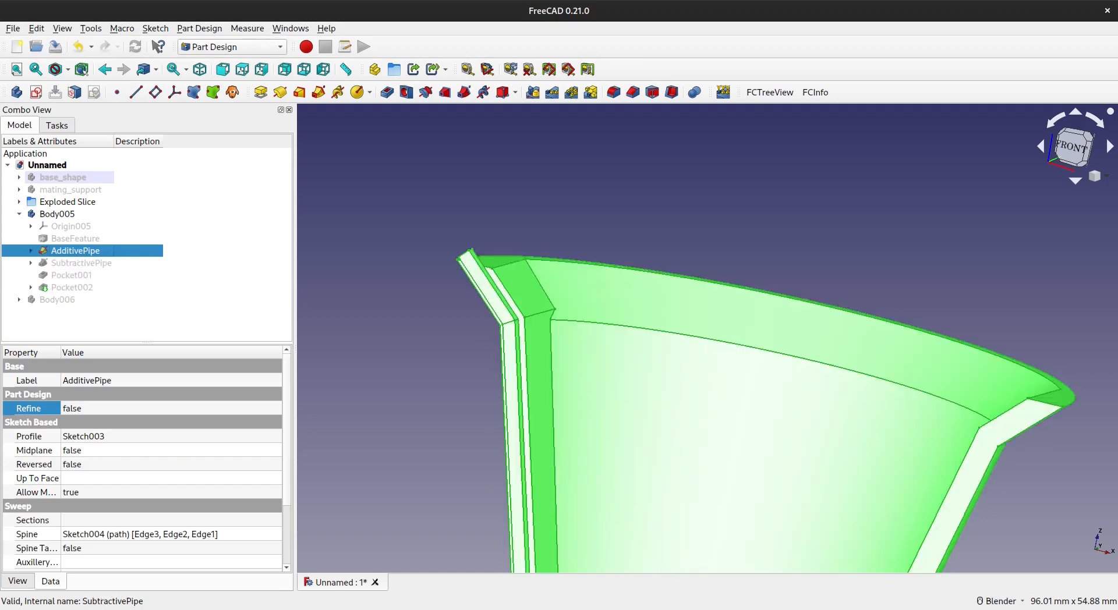
left_click(81, 263)
key("space")
scroll(653, 270, "down", 3)
middle_click_drag(672, 344, 656, 281, "shift")
scroll(753, 431, "up", 1)
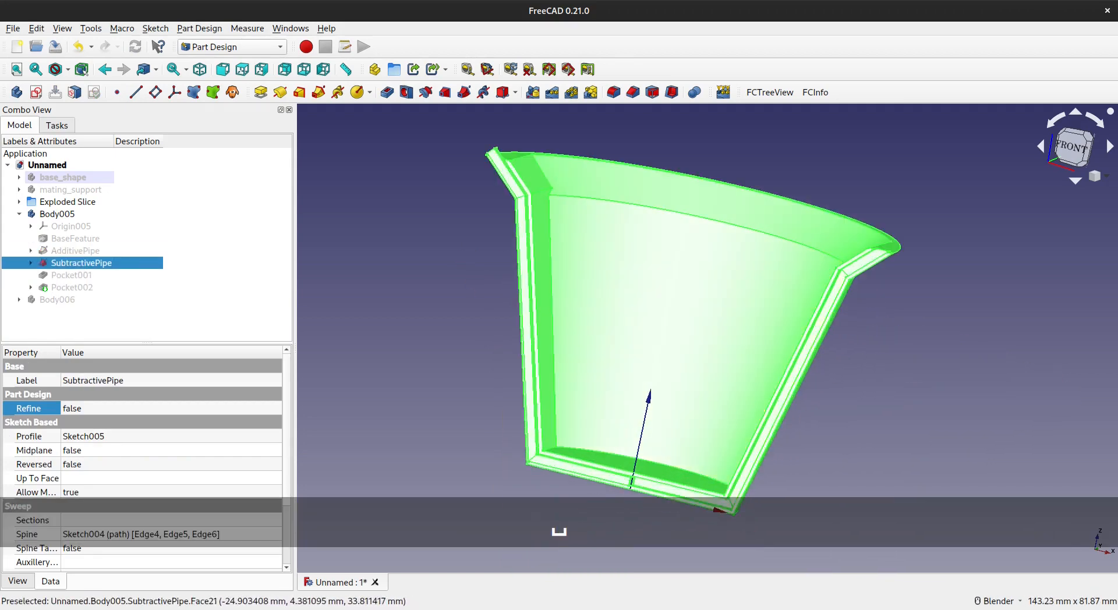
Step: Show Pocket001 and examine the lip where it meets the cup's rim and cut face
left_click(72, 276)
key("space")
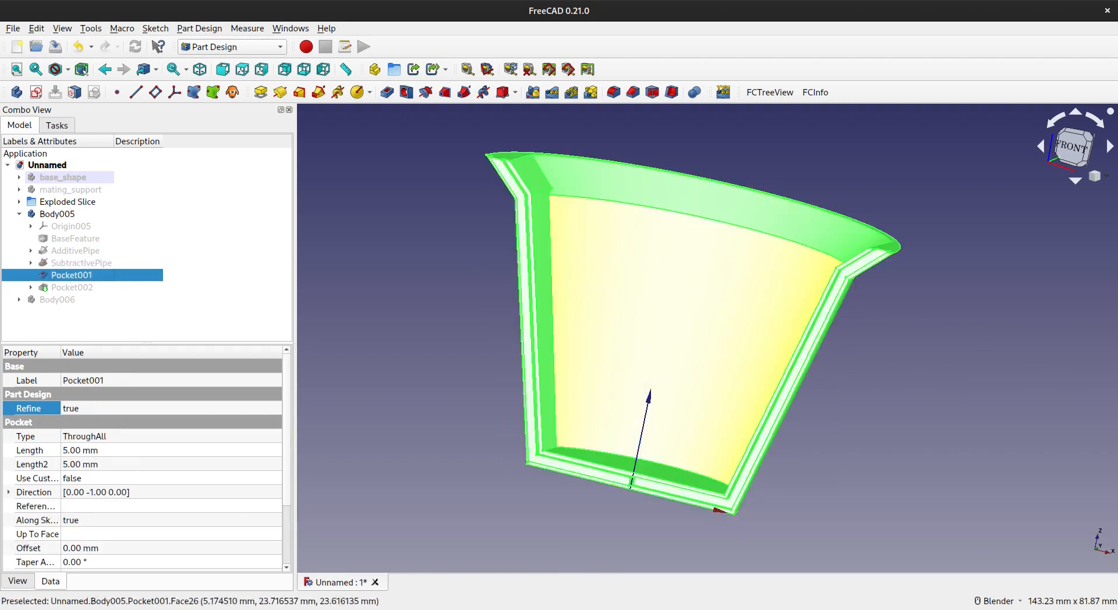
scroll(500, 166, "up", 4)
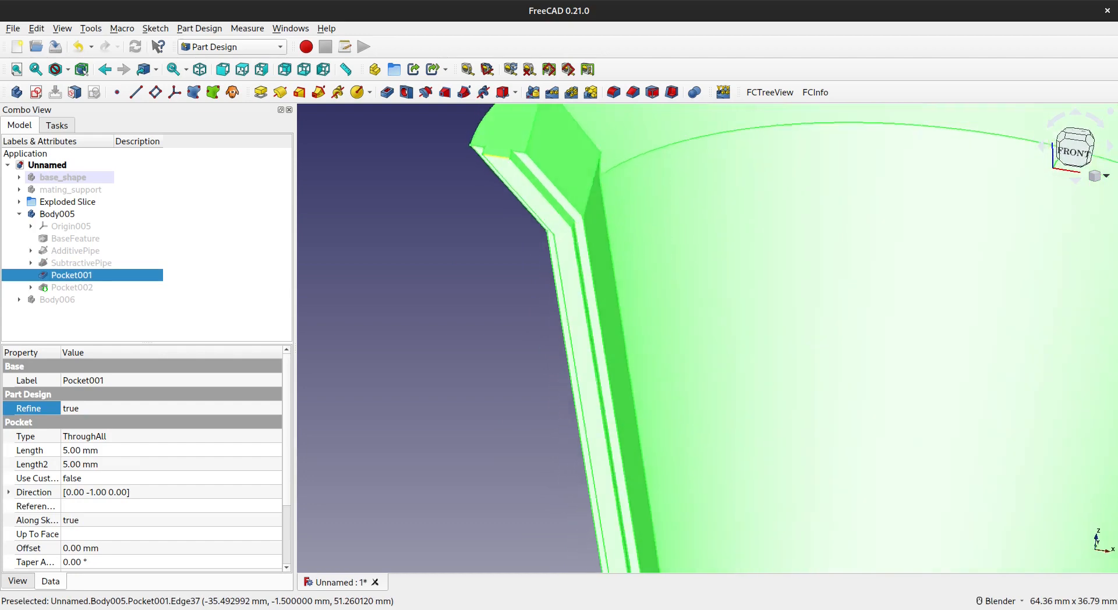
scroll(524, 205, "down", 5)
middle_click_drag(542, 325, 586, 308)
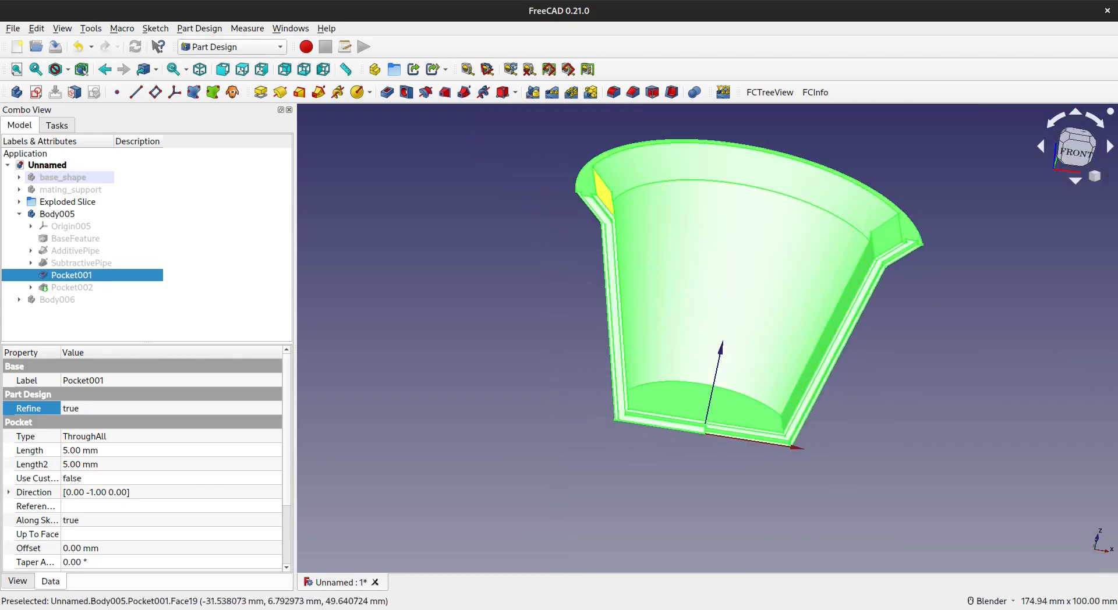
Step: Show Pocket002 and inspect the finished half cup's bottom hole, lip and groove from several sides
left_click(72, 287)
key("space")
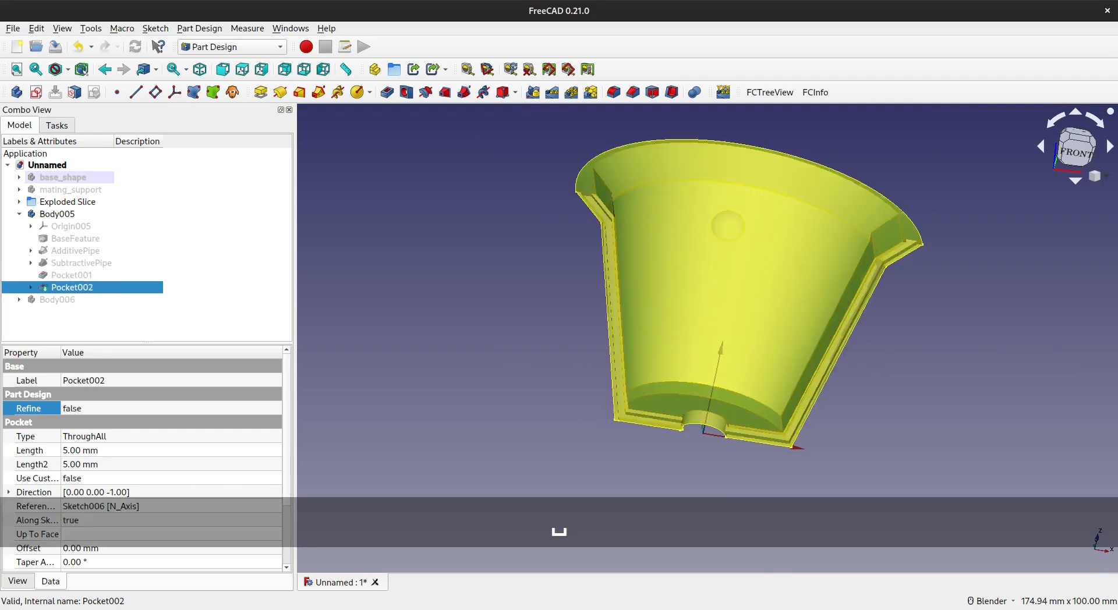
left_click(639, 453)
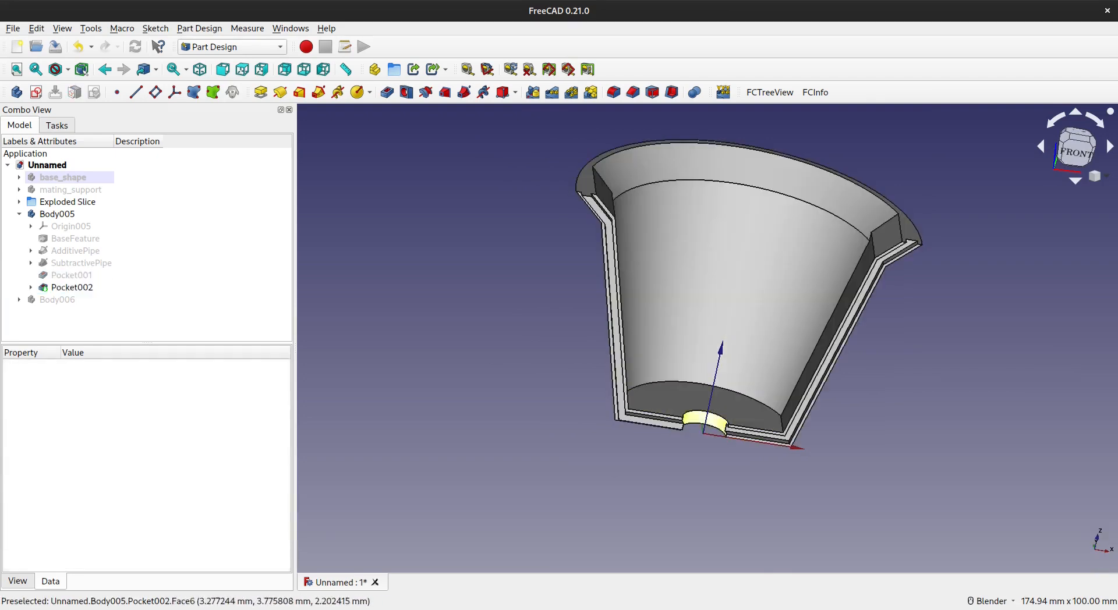
key("1")
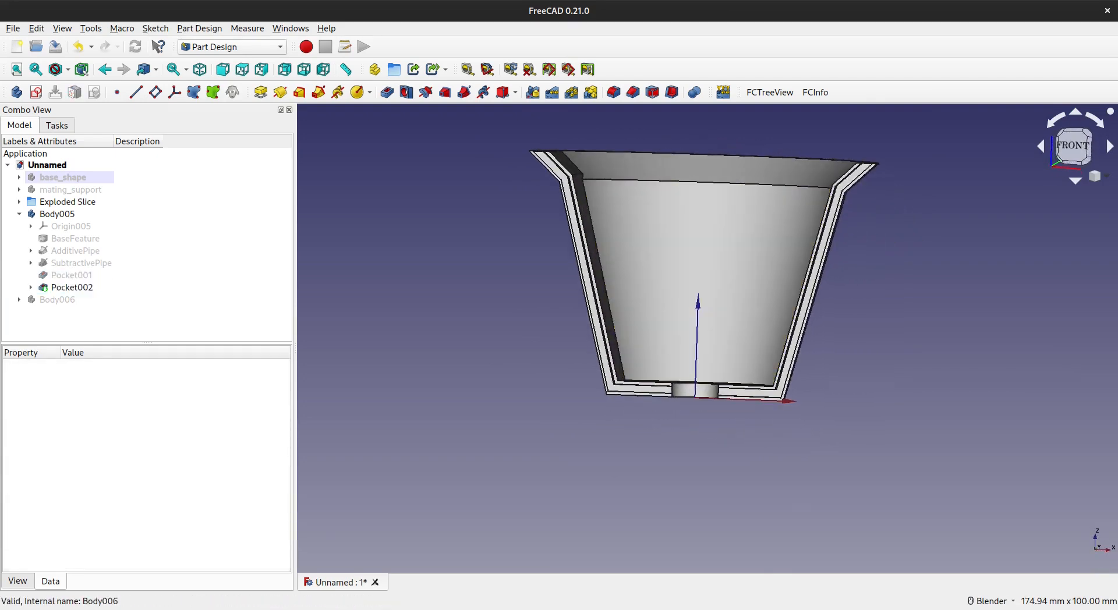
middle_click_drag(709, 320, 631, 381)
middle_click_drag(707, 383, 647, 379)
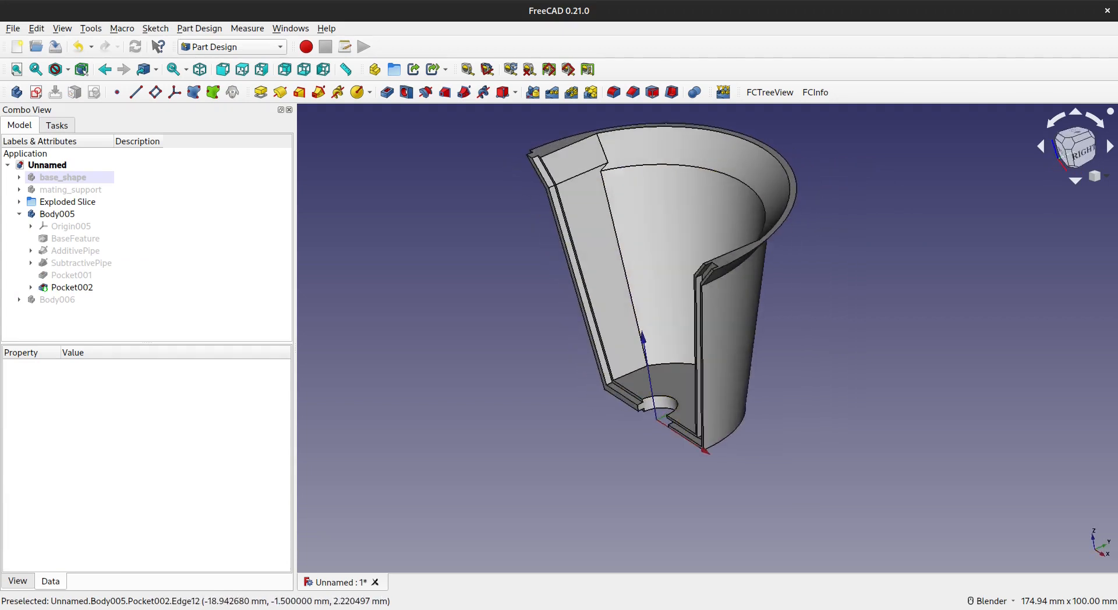
Step: Collapse Body005 in the model tree and show Body006 alongside it
left_click(19, 214)
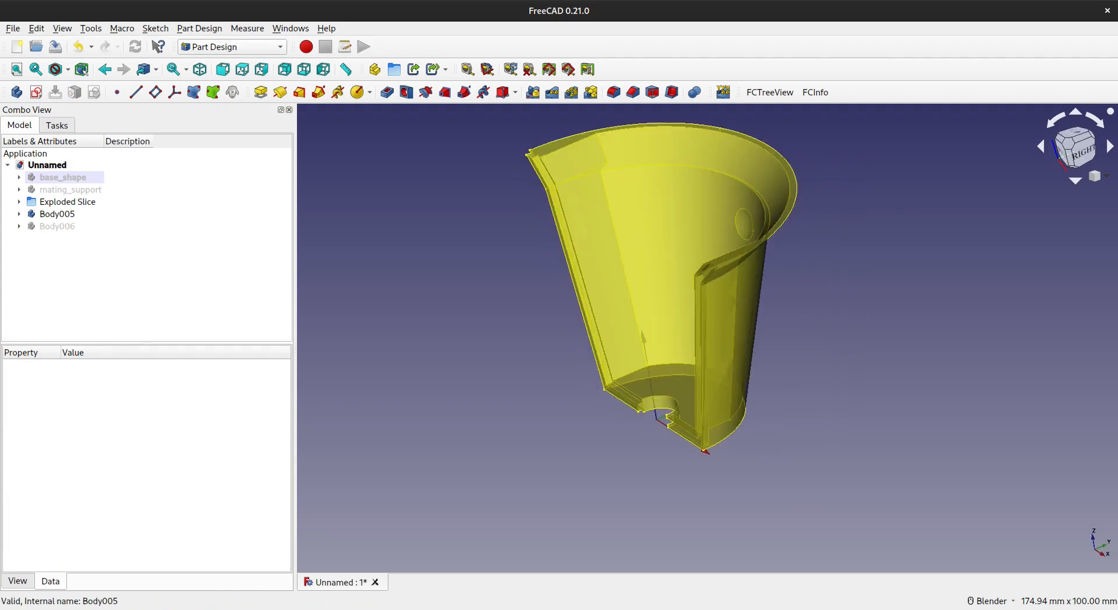
left_click(57, 214)
left_click(57, 227)
key("space")
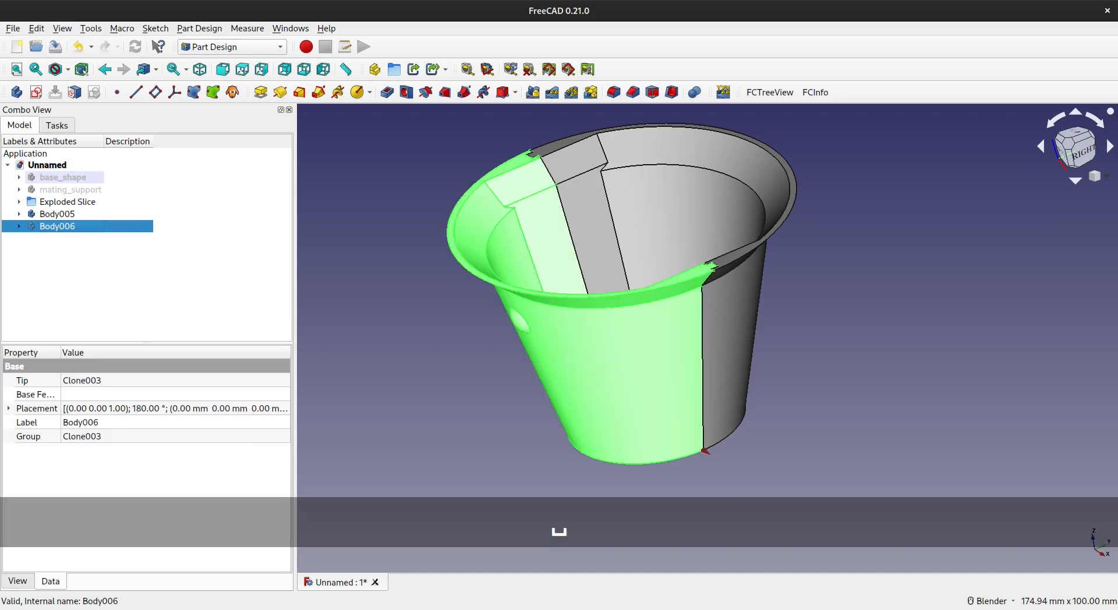
Step: Examine the two assembled cup halves from all around, including the side bump, the seam and the interlocking joint at the rim
left_click(826, 366)
middle_click_drag(827, 365, 606, 303)
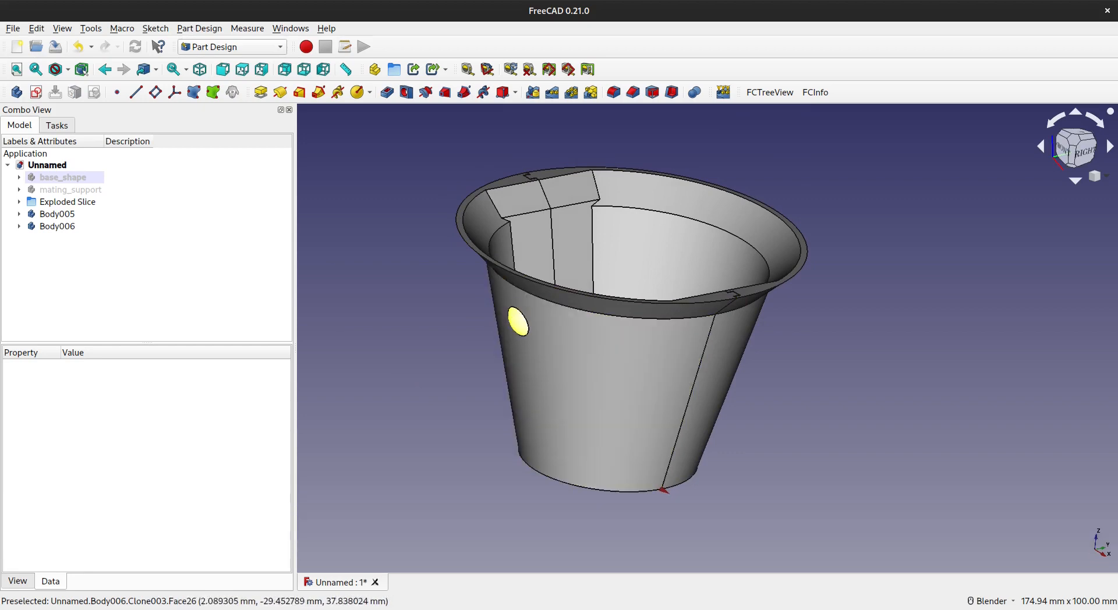
middle_click_drag(754, 301, 670, 256)
middle_click_drag(669, 256, 632, 263, "shift")
middle_click_drag(726, 294, 635, 356, "shift")
middle_click_drag(605, 402, 684, 424)
middle_click_drag(597, 357, 575, 406, "shift")
middle_click_drag(575, 407, 693, 408)
middle_click_drag(477, 412, 600, 353, "shift")
middle_click_drag(600, 354, 548, 328)
middle_click_drag(547, 328, 552, 305, "shift")
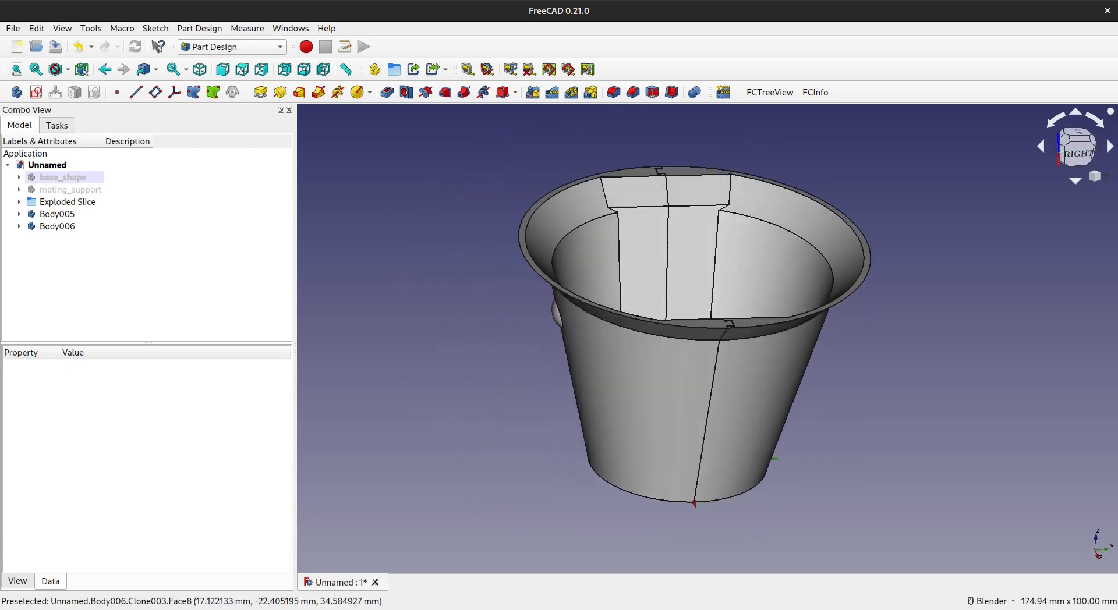
middle_click_drag(660, 327, 635, 314)
middle_click_drag(635, 315, 553, 289, "shift")
middle_click_drag(711, 350, 733, 396)
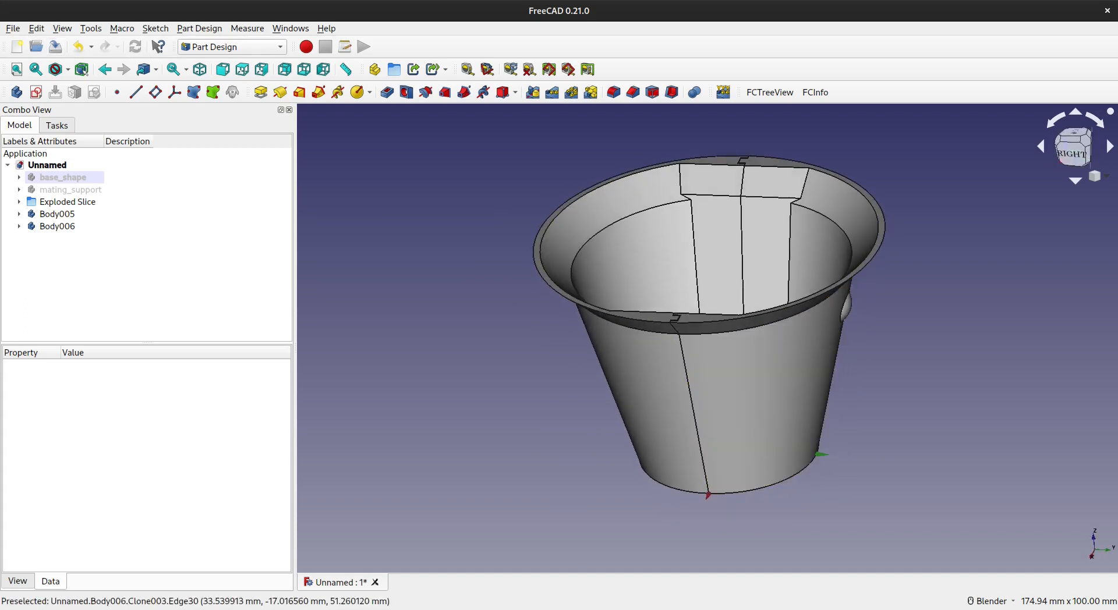
Step: Turn on a Z-direction clipping plane to cut through the assembled cup
left_click(62, 28)
left_click(88, 235)
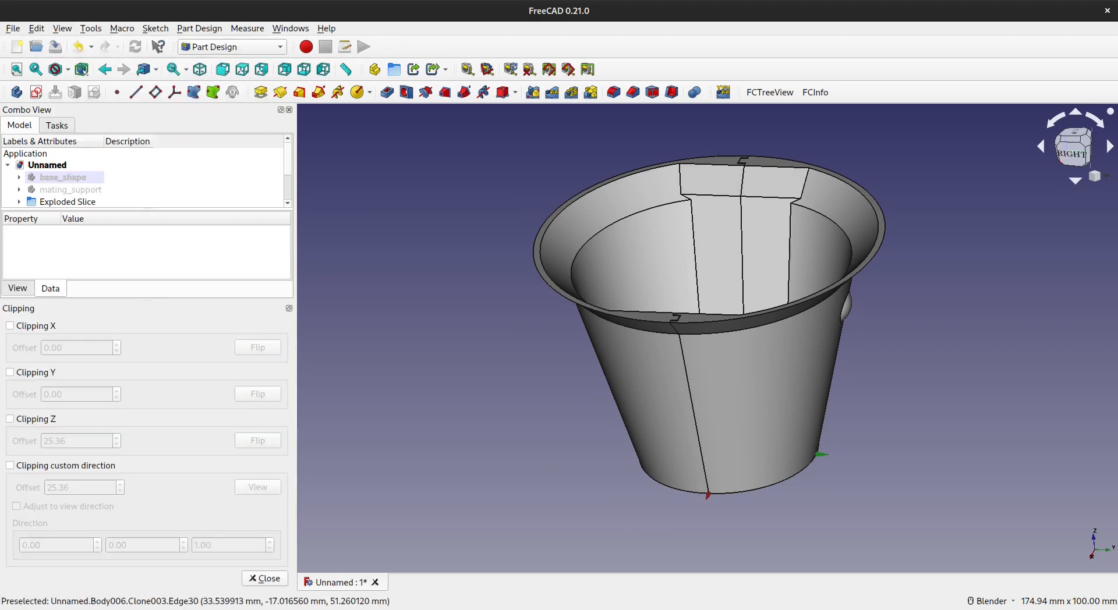
left_click(10, 418)
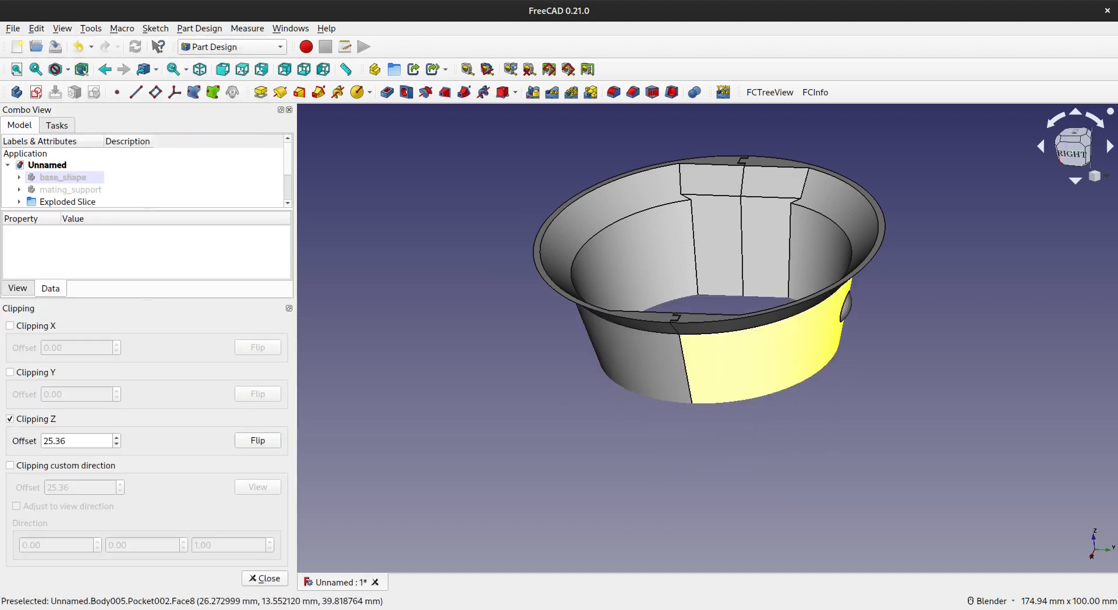
Step: Flip the Z clipping direction and examine the interlocking joint in the cut cup wall and the cup's floor
left_click(258, 440)
scroll(699, 367, "up", 8)
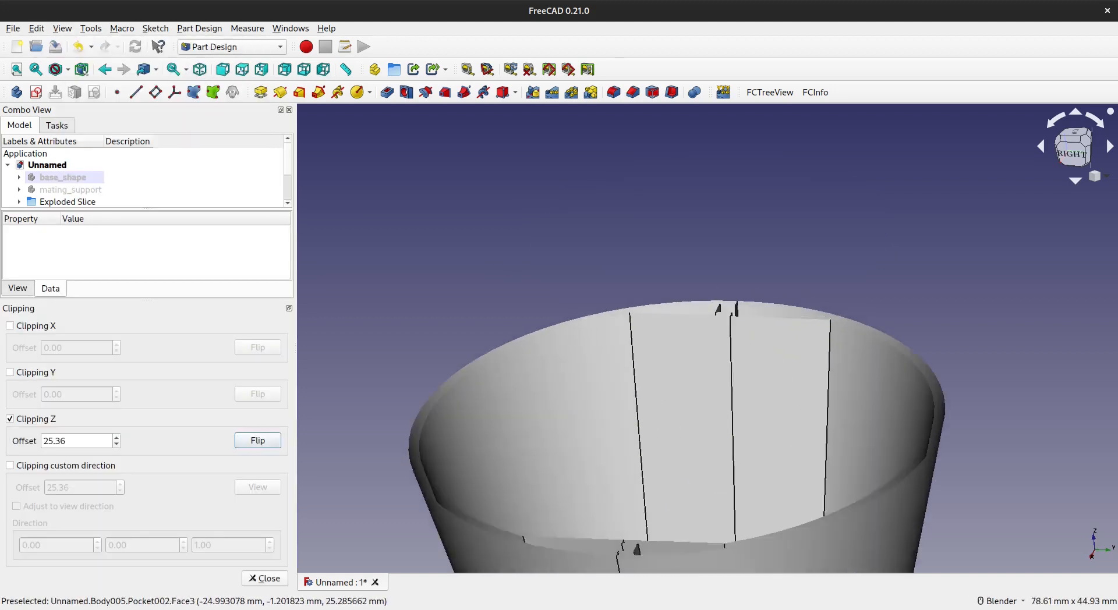
mouse_move(699, 366)
middle_mouse_down()
mouse_move(673, 384)
mouse_move(663, 437)
mouse_move(713, 355)
middle_mouse_up()
middle_click_drag(669, 460, 600, 389)
middle_click_drag(646, 343, 673, 384)
scroll(670, 335, "up", 3)
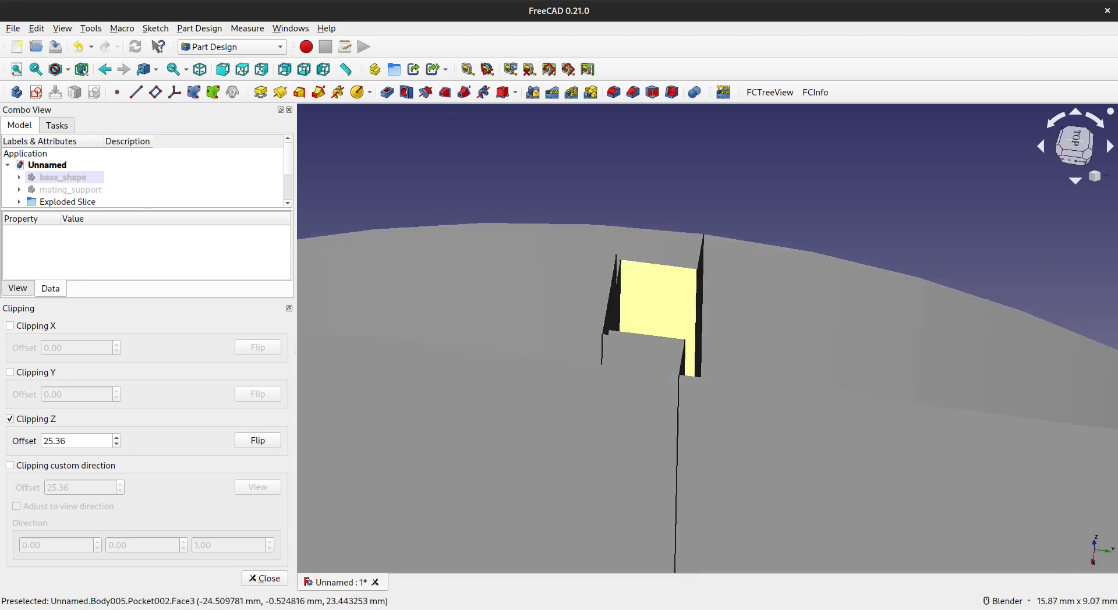
scroll(670, 335, "down", 8)
scroll(675, 341, "down", 6)
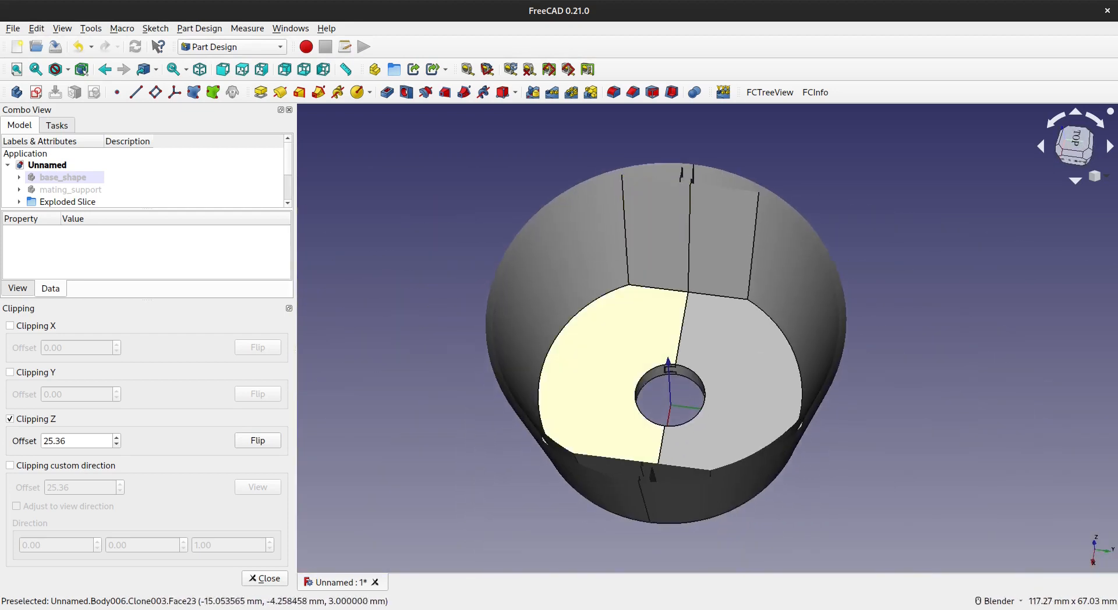
Step: Replace the Z clipping with an X-direction clipping plane at offset 8.00 and flip its direction
left_click(10, 419)
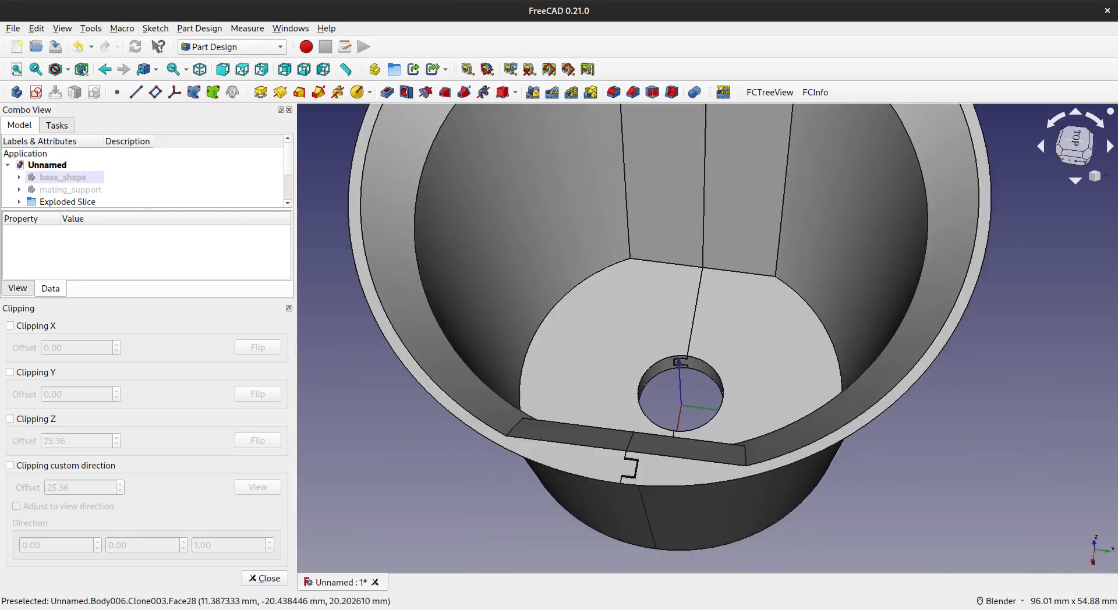
left_click(10, 372)
left_click(10, 372)
left_click(9, 325)
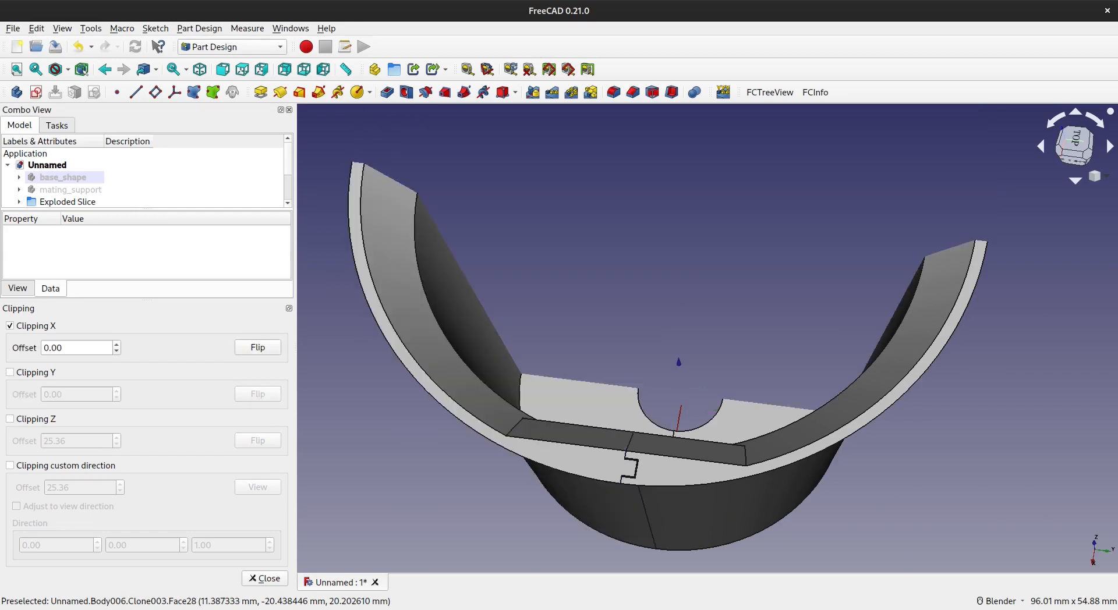
scroll(78, 347, "up", 8)
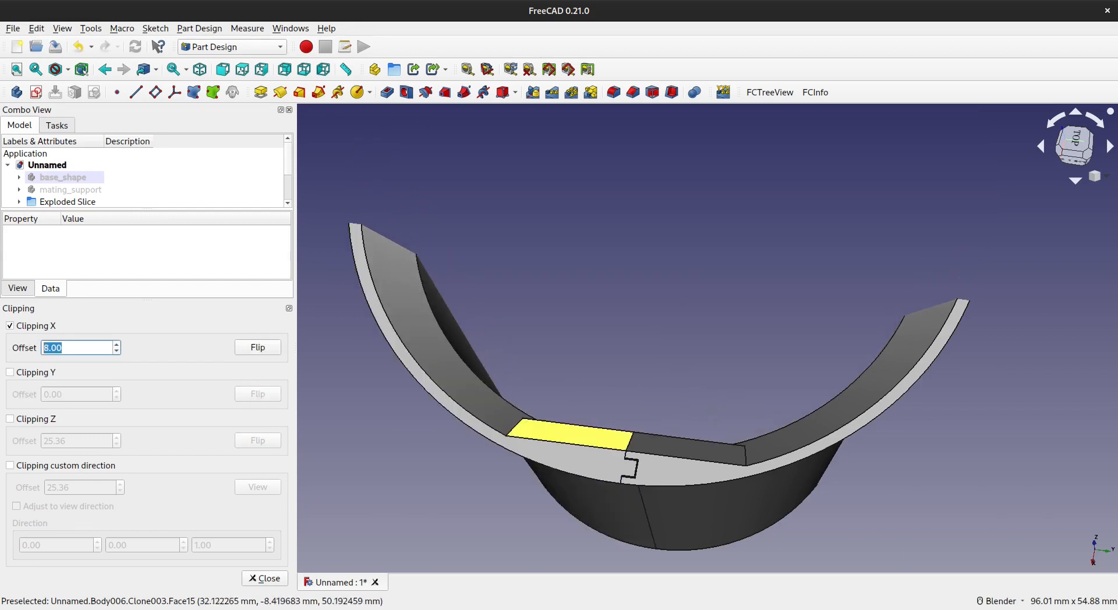
left_click(257, 348)
Step: Inspect the tongue-and-groove joint in the cup's floor around the bottom hole in the X section
scroll(710, 467, "up", 4)
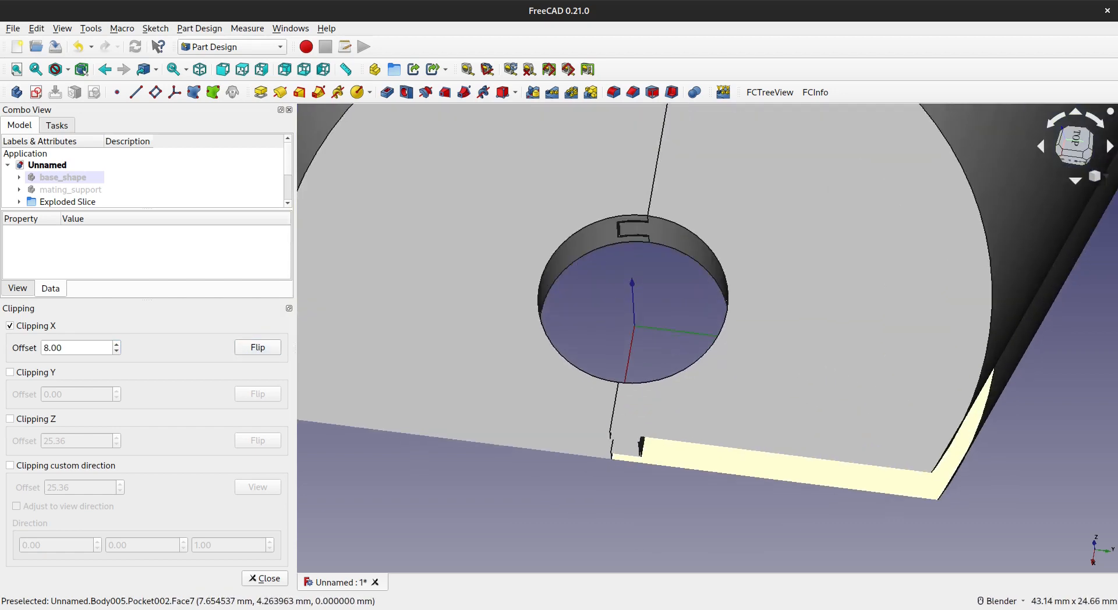
middle_click_drag(696, 464, 635, 303)
scroll(626, 370, "up", 4)
middle_click_drag(680, 451, 693, 410)
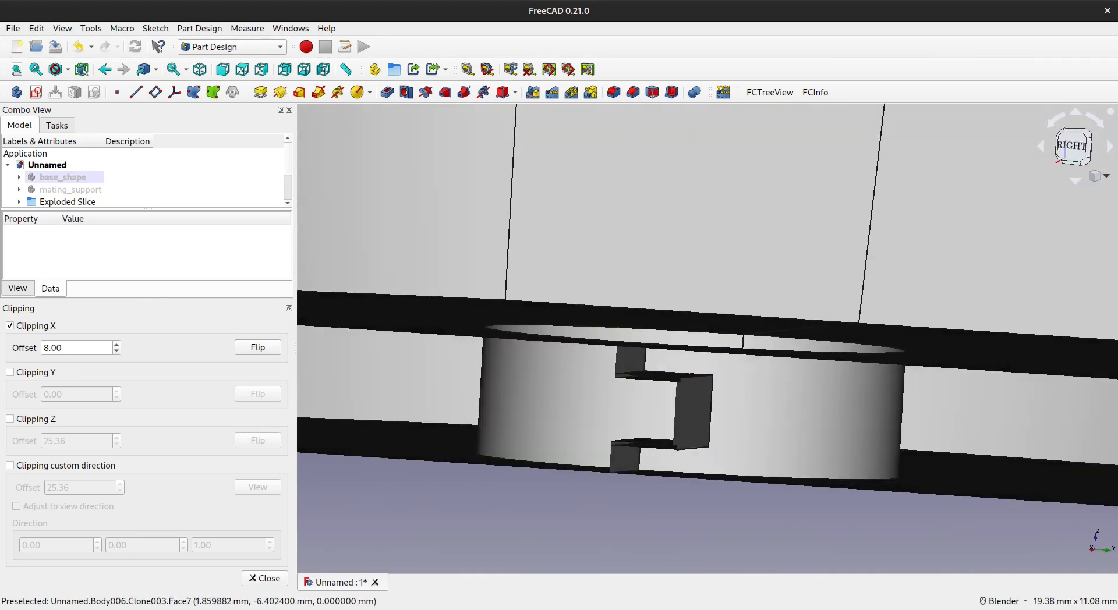
Step: Close the clipping view and examine the complete assembled cup from the outside and from above, including the rim joints and side bump
left_click(265, 578)
scroll(649, 269, "down", 9)
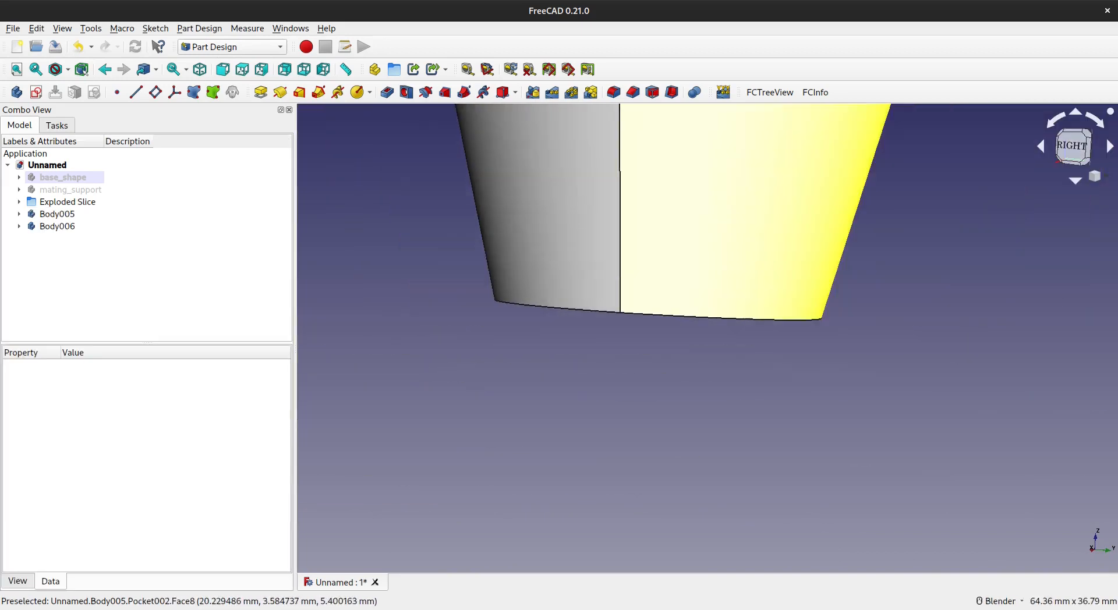
middle_click_drag(681, 208, 663, 343, "shift")
middle_click_drag(664, 344, 664, 397)
middle_click_drag(675, 230, 611, 348, "shift")
scroll(647, 326, "down", 3)
middle_click_drag(612, 347, 506, 338)
middle_click_drag(737, 241, 722, 265)
middle_click_drag(703, 351, 638, 335, "shift")
scroll(653, 297, "up", 1)
scroll(606, 312, "down", 2)
scroll(606, 312, "up", 2)
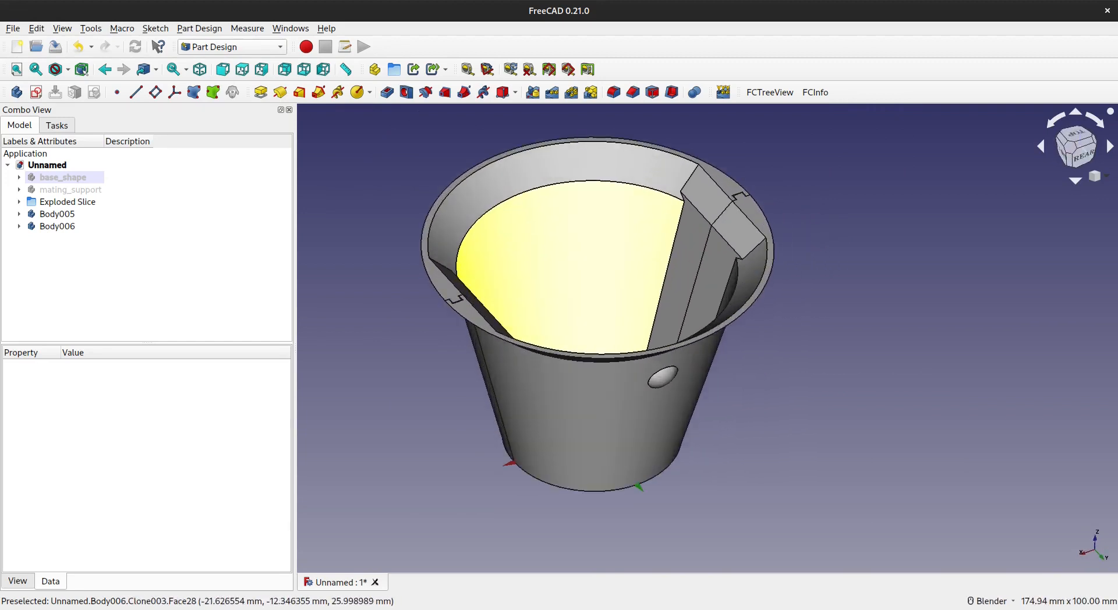